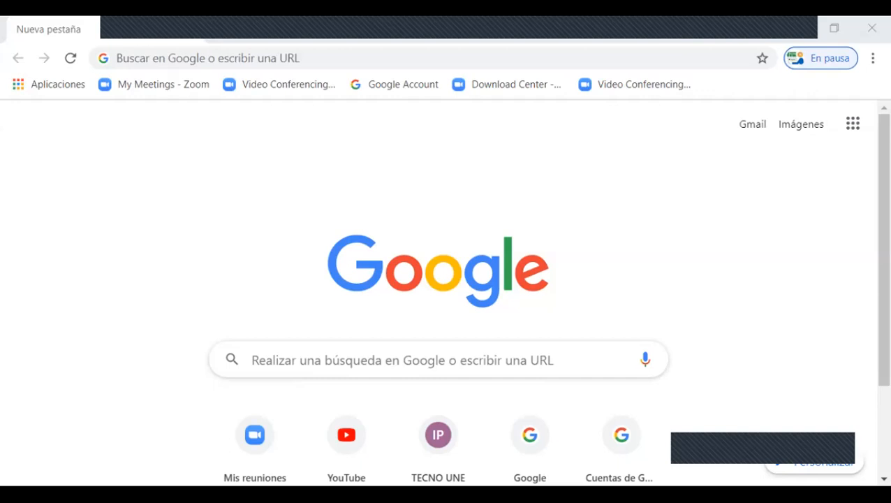
click(208, 58)
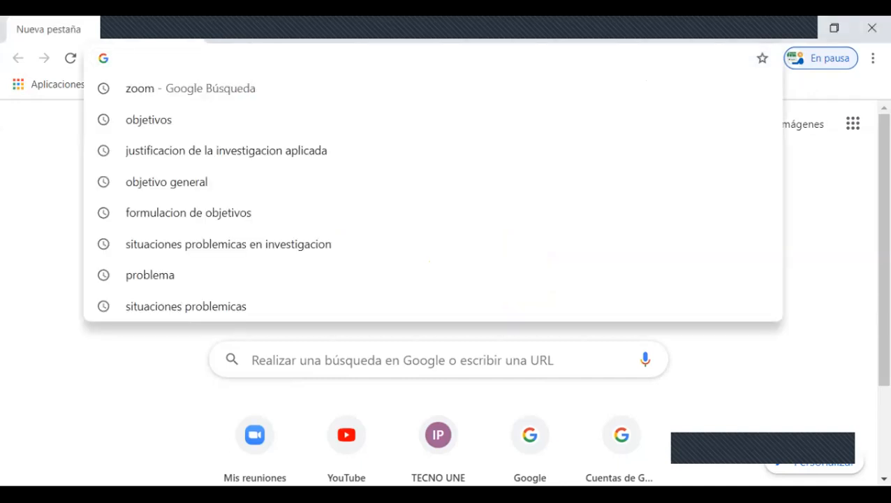
text(www)
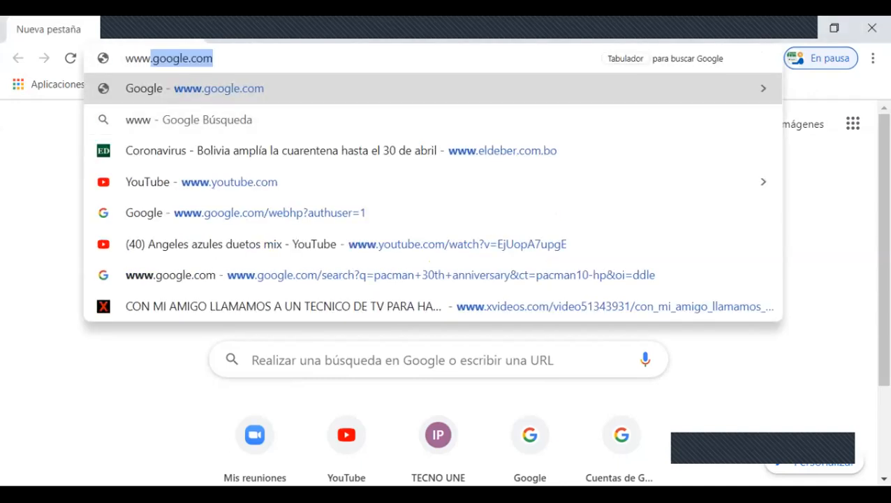
click(196, 58)
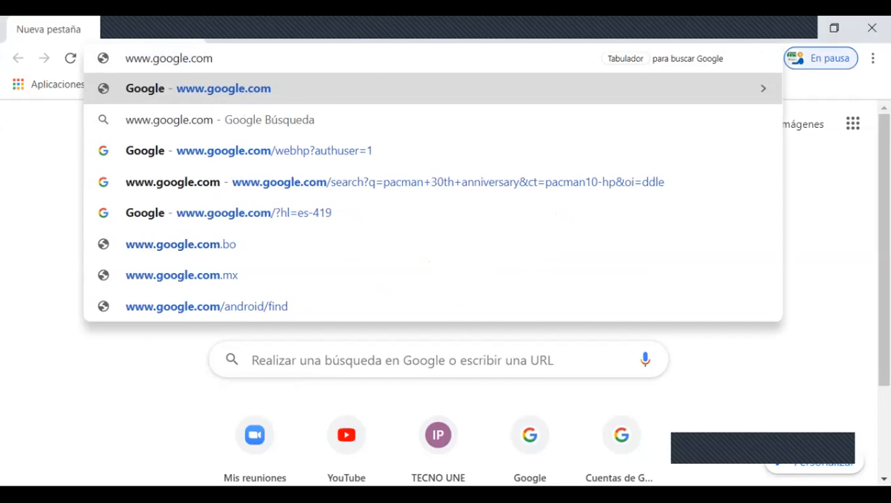
key(Return)
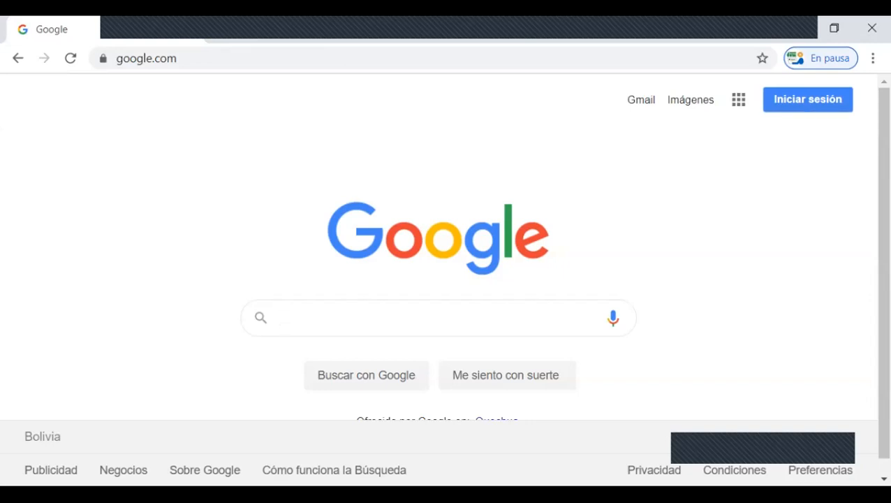
Step: Sign in to Google with the TECNOUNE S.A. account, submitting the saved account password
click(808, 100)
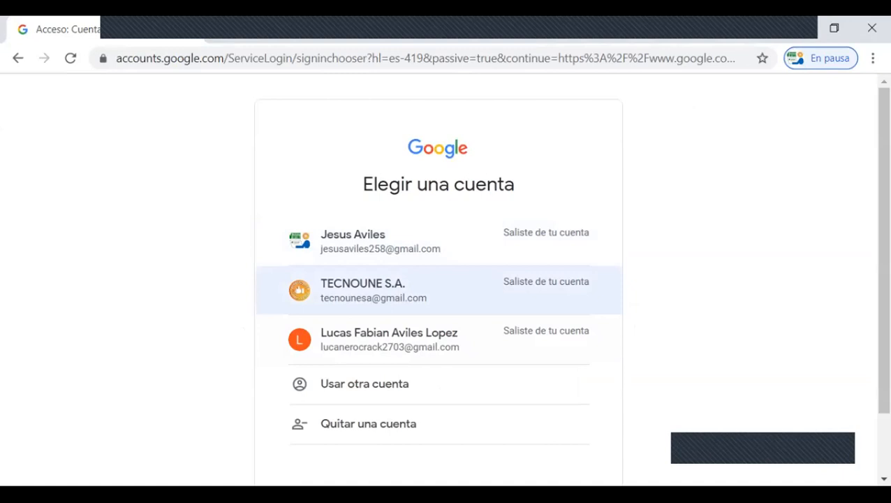
click(373, 289)
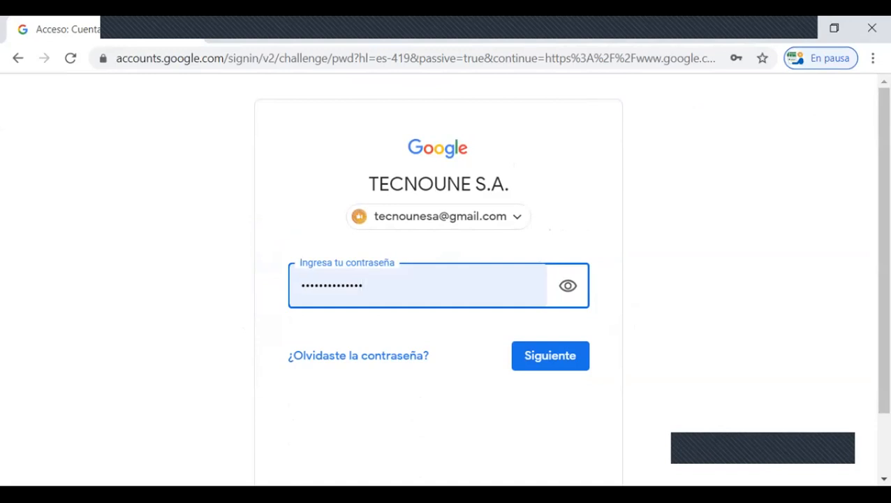
key(Return)
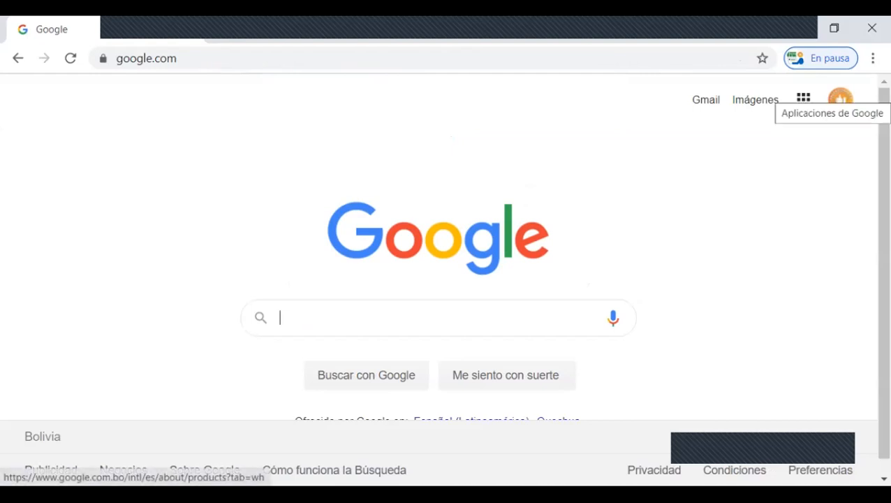
Step: Look through the full list of Google apps offered to the signed-in account, including Classroom
click(804, 98)
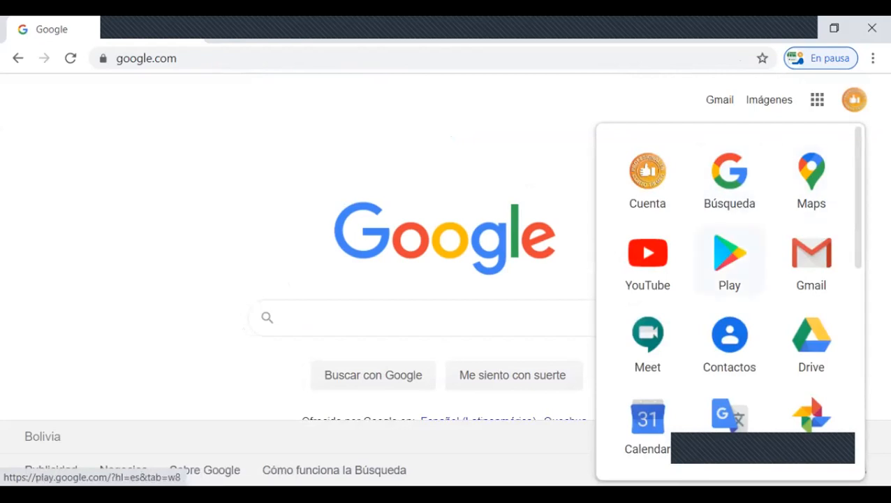
scroll(729, 261, down, 1)
scroll(729, 280, down, 4)
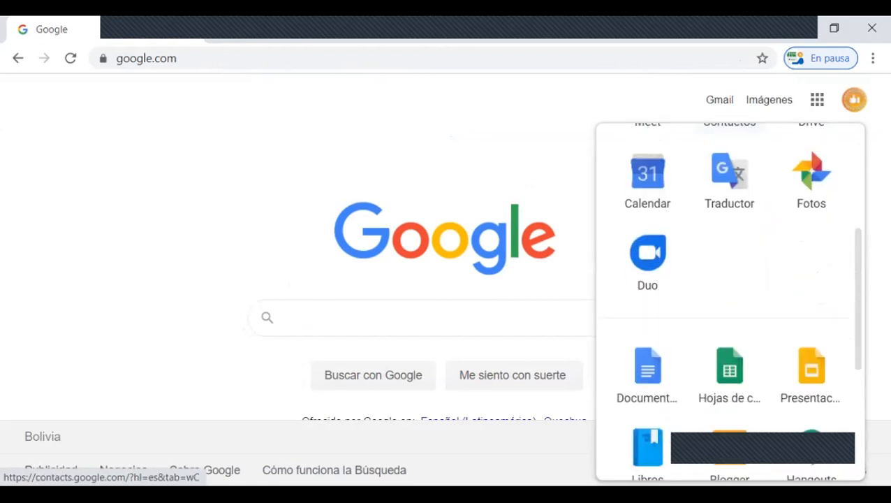
scroll(810, 287, down, 1)
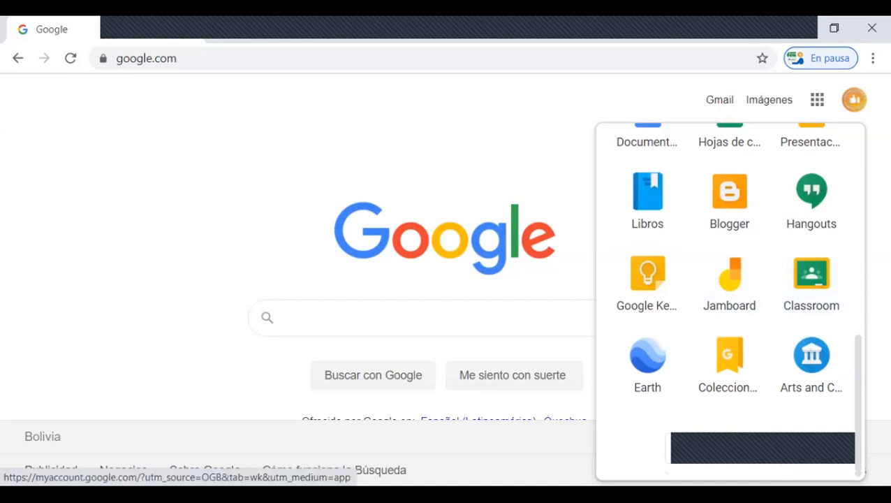
click(574, 265)
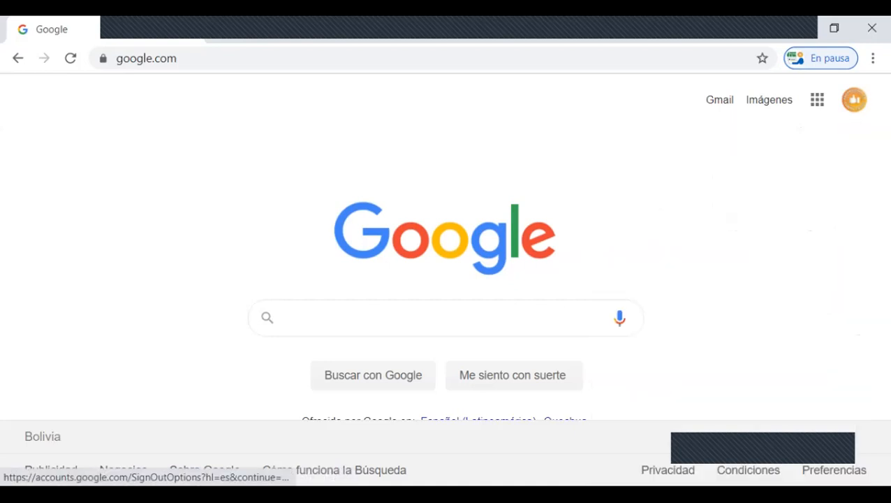
Step: Sign out of the TECNOUNE S.A. Google account
click(853, 99)
scroll(698, 284, down, 2)
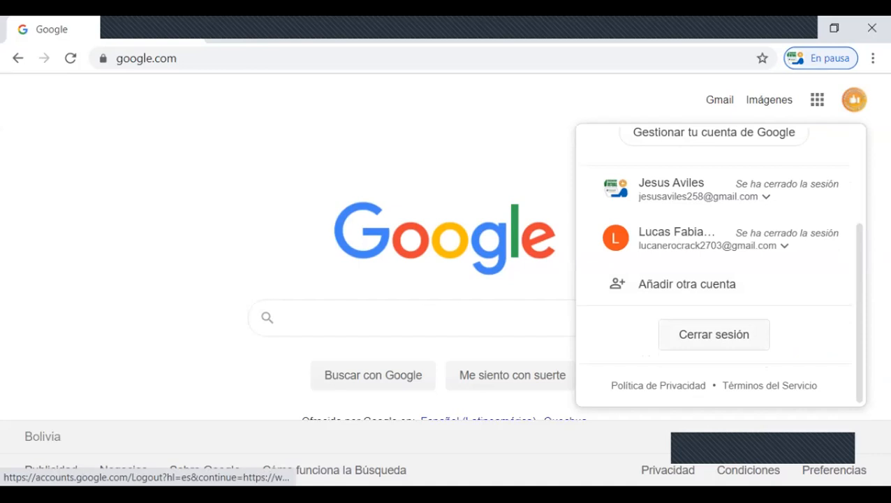
click(714, 335)
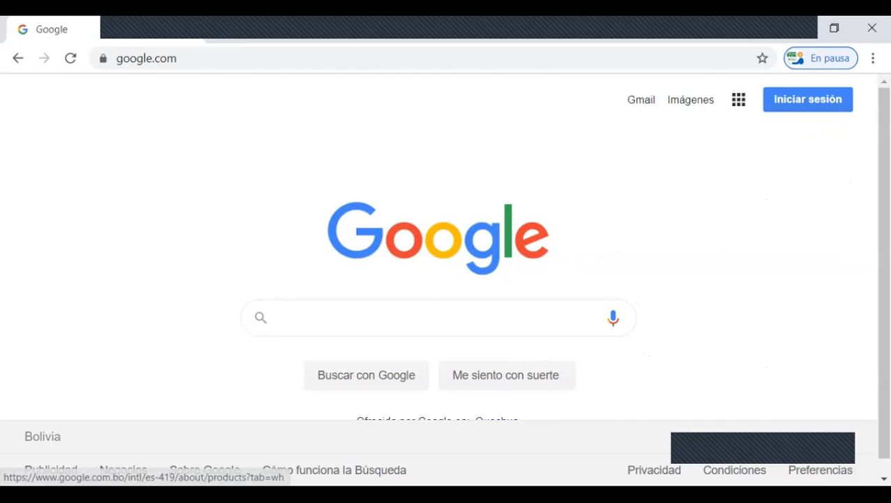
Step: Check which Google apps are offered while signed out, looking for Classroom, and close the list
click(739, 99)
scroll(648, 175, down, 1)
scroll(730, 300, down, 5)
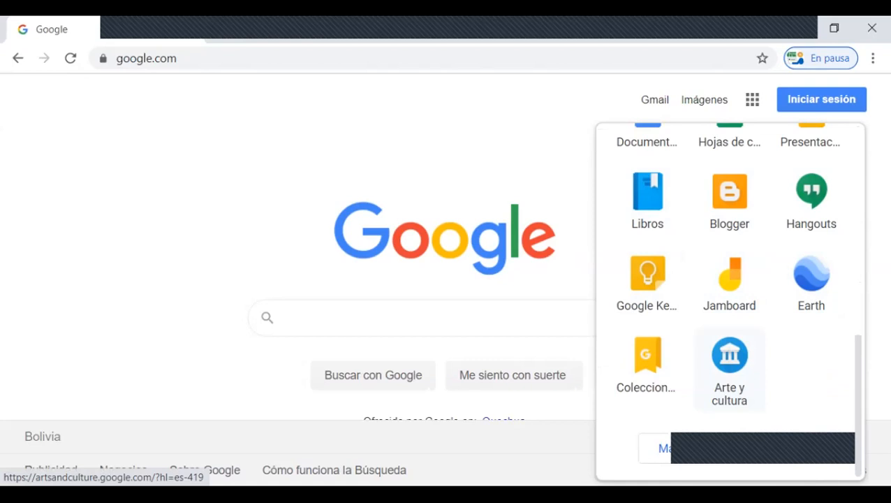
scroll(729, 293, up, 5)
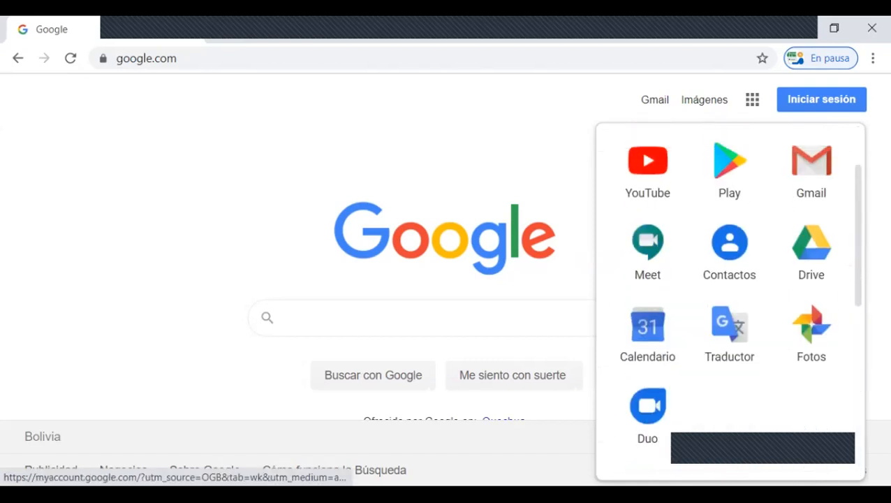
click(585, 125)
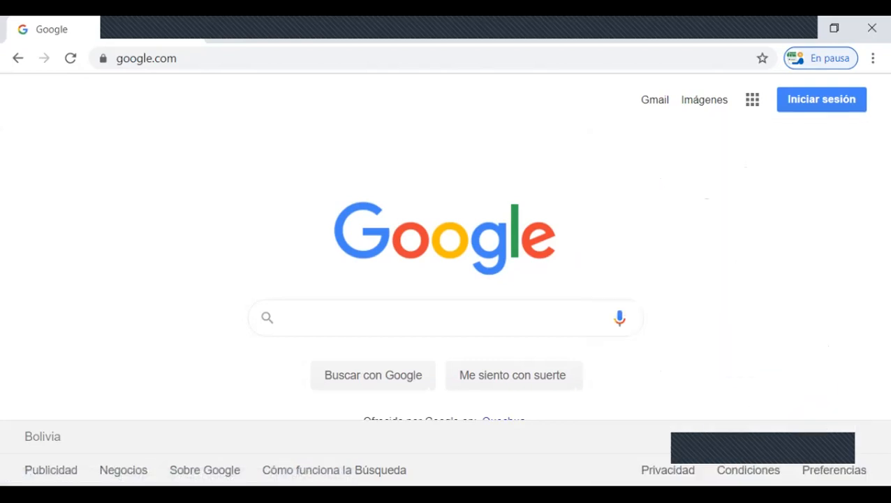
Step: Sign back in to Google with the TECNOUNE S.A. account using its saved account password
click(822, 99)
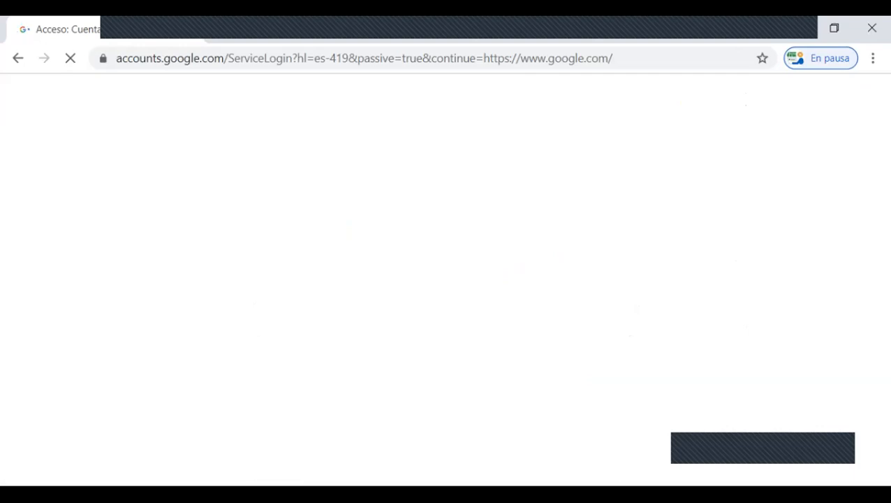
click(363, 268)
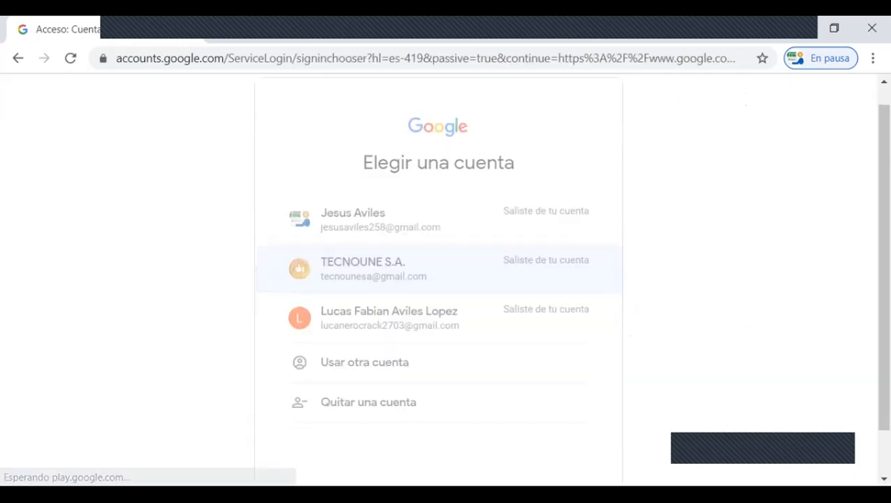
key(Return)
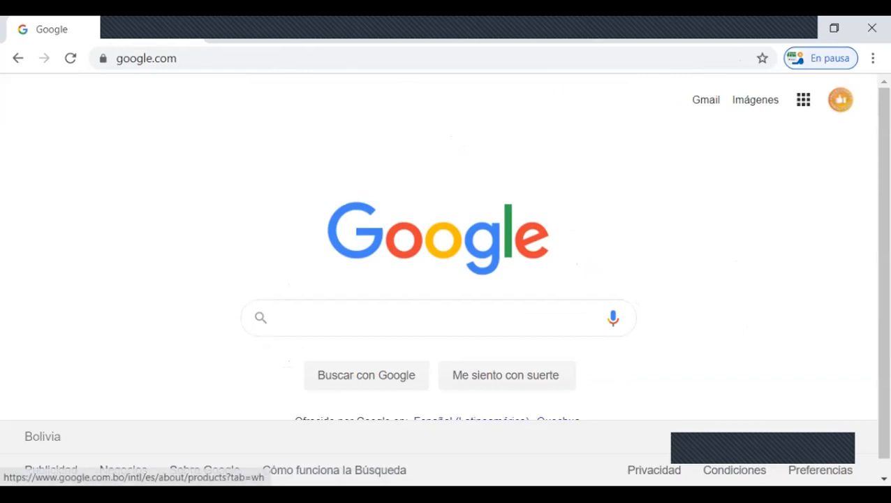
Step: Open Classroom from the Google apps list
click(803, 99)
scroll(729, 300, down, 6)
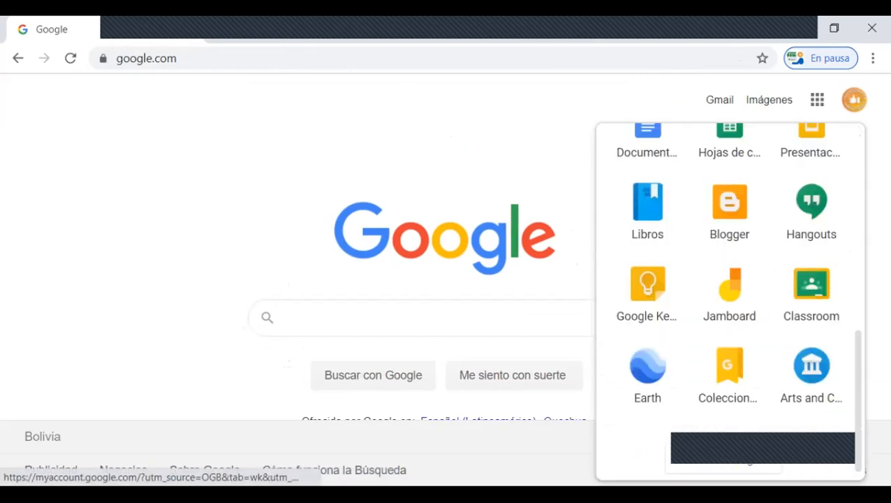
scroll(730, 300, down, 1)
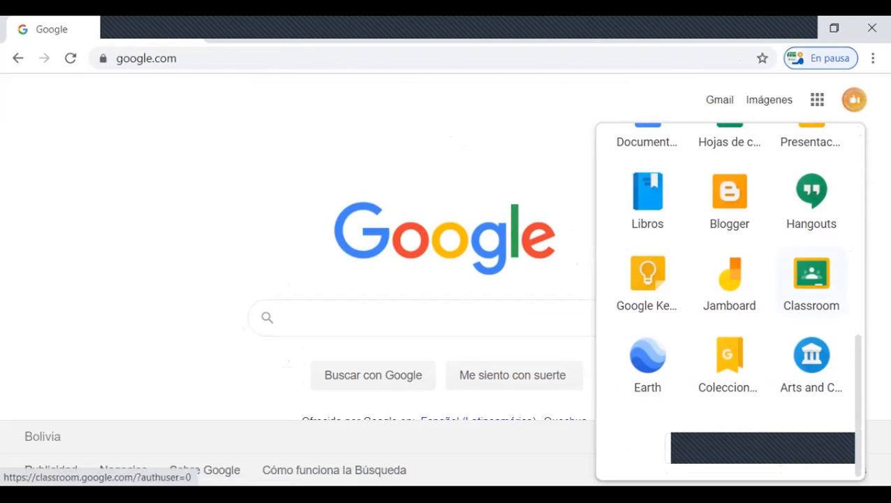
click(811, 279)
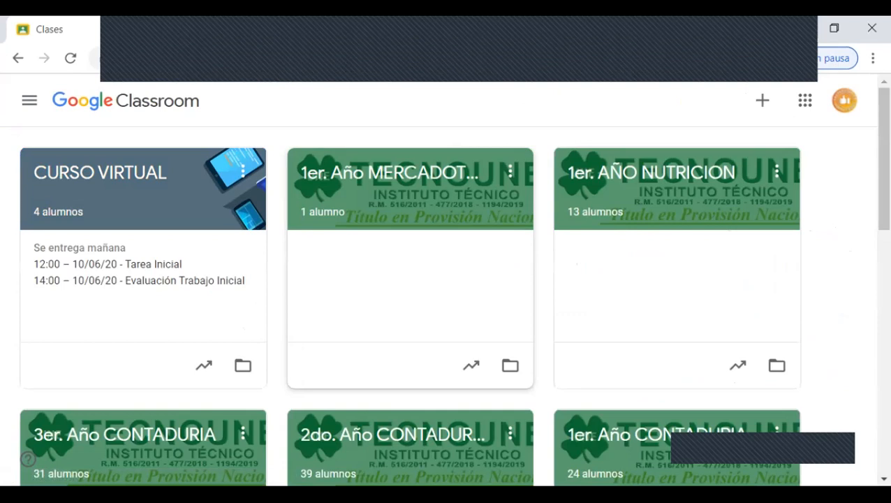
Step: Look over all the class cards on the Classroom home page, from CURSO VIRTUAL to the Administration classes
scroll(447, 305, down, 3)
scroll(447, 305, up, 3)
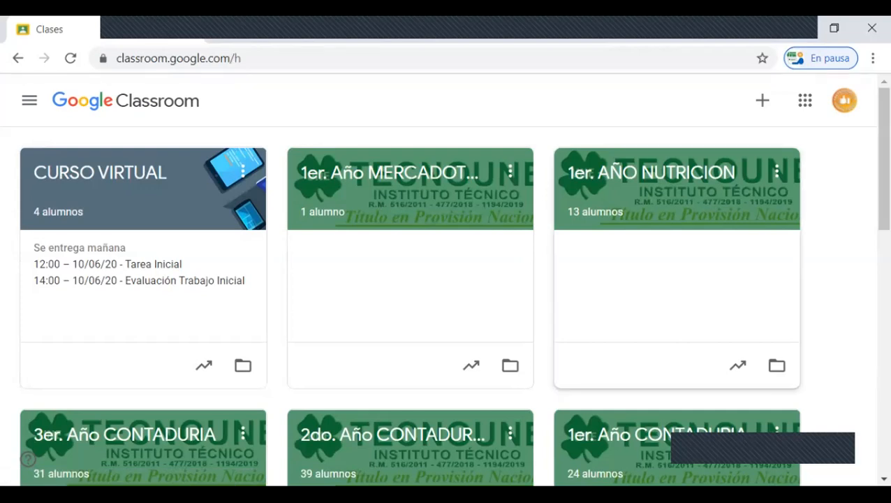
scroll(410, 280, down, 8)
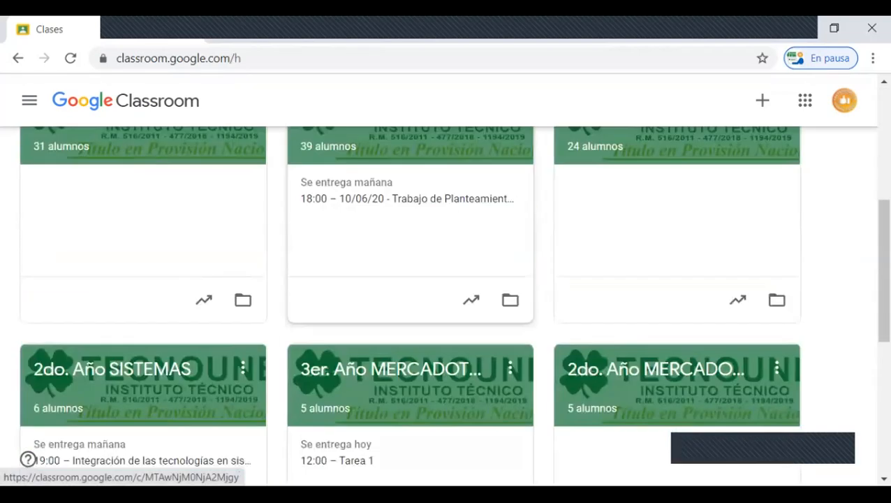
scroll(410, 280, down, 2)
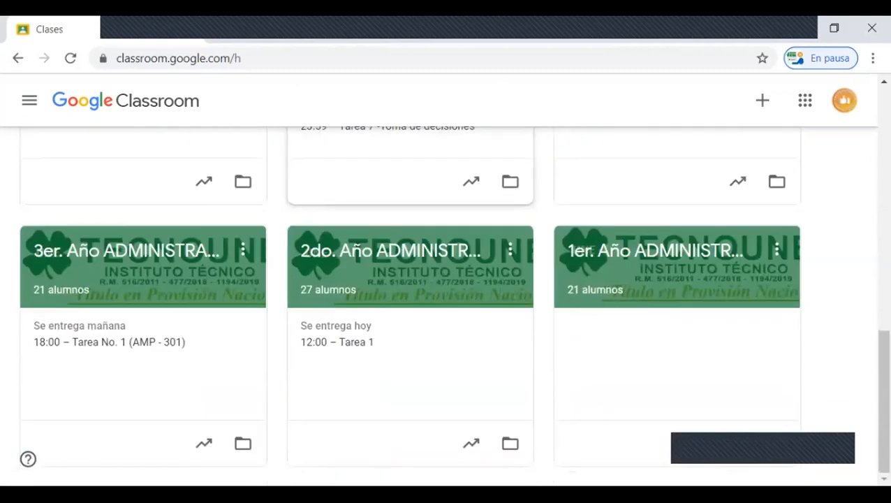
scroll(410, 280, up, 7)
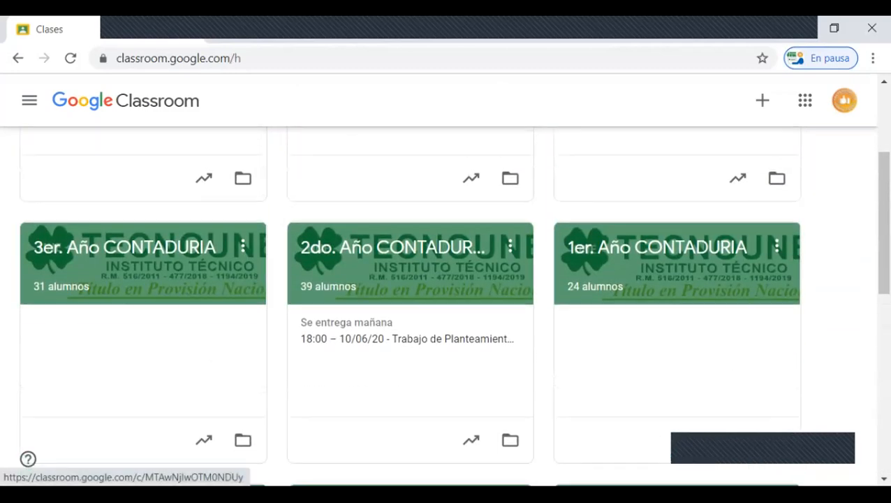
scroll(410, 280, up, 2)
scroll(447, 308, down, 2)
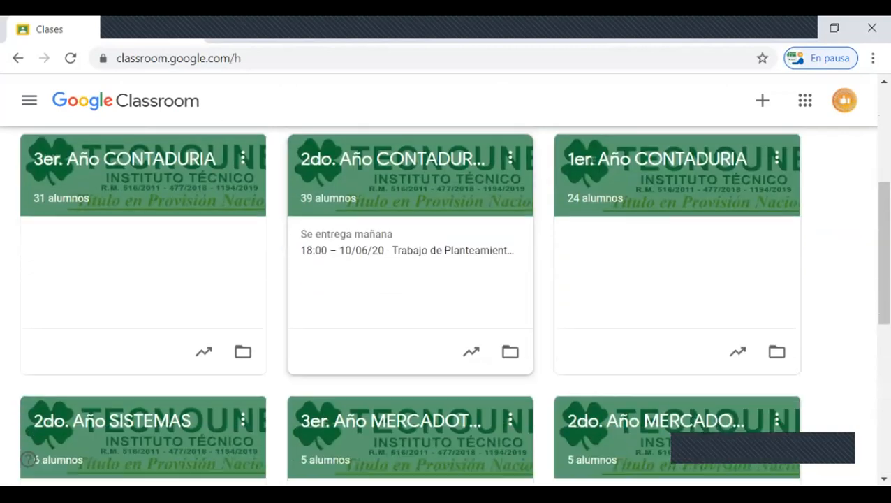
scroll(447, 307, down, 6)
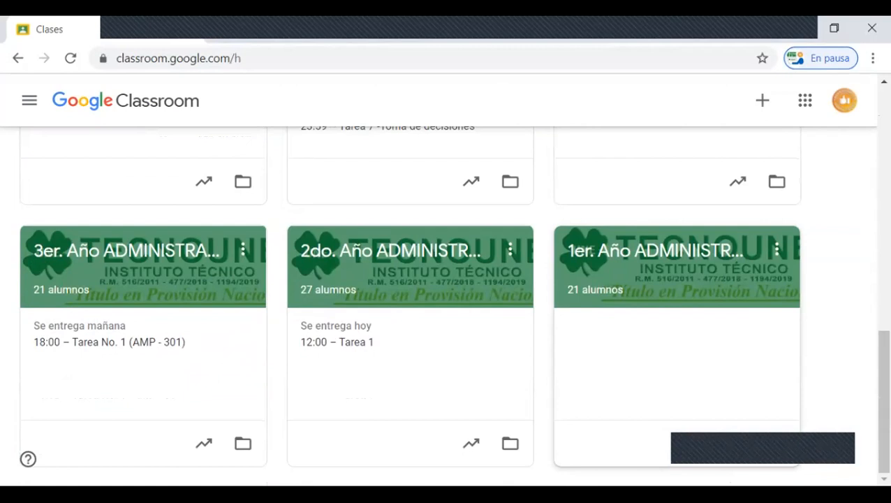
scroll(446, 307, up, 5)
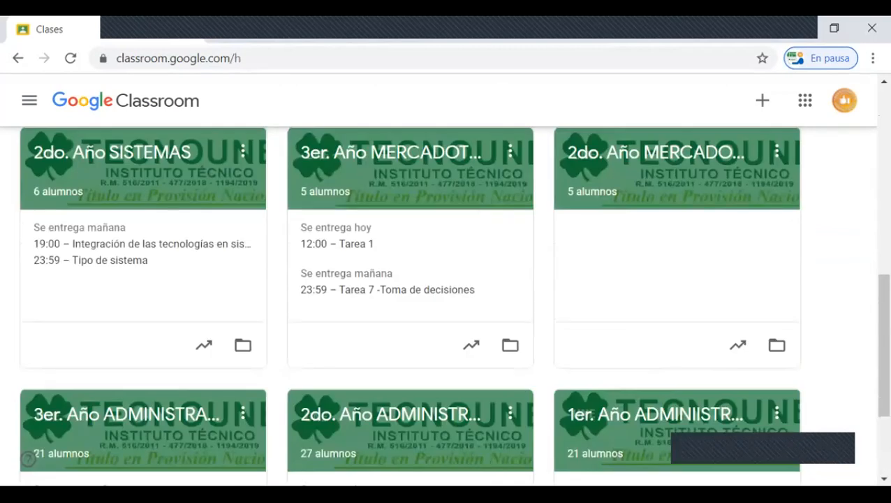
scroll(447, 307, up, 5)
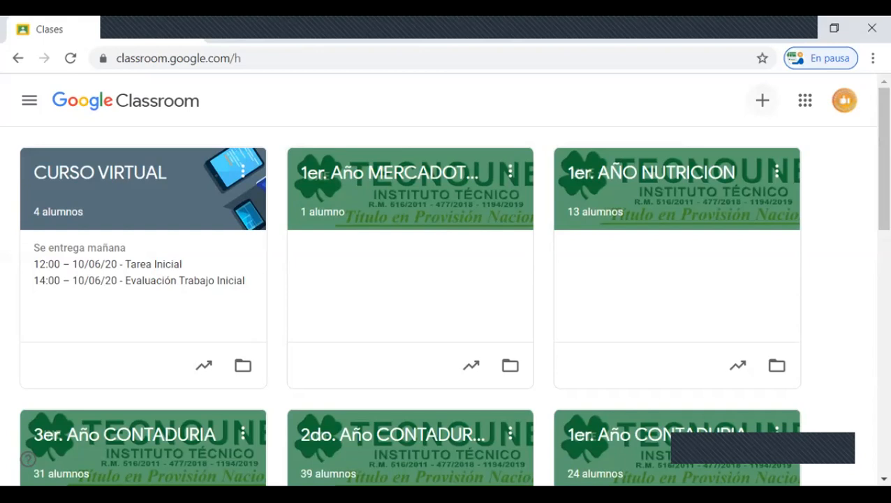
Step: Start creating a new class and accept the notice about not using Classroom in a school with students
click(762, 99)
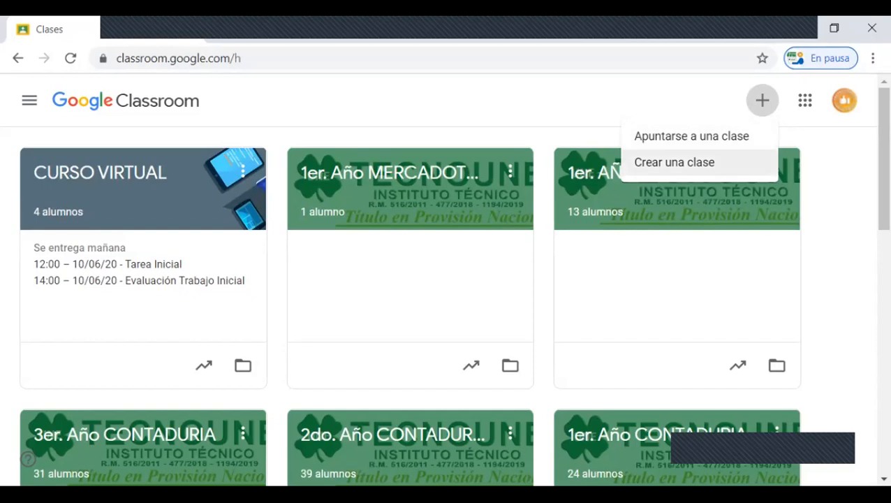
click(660, 162)
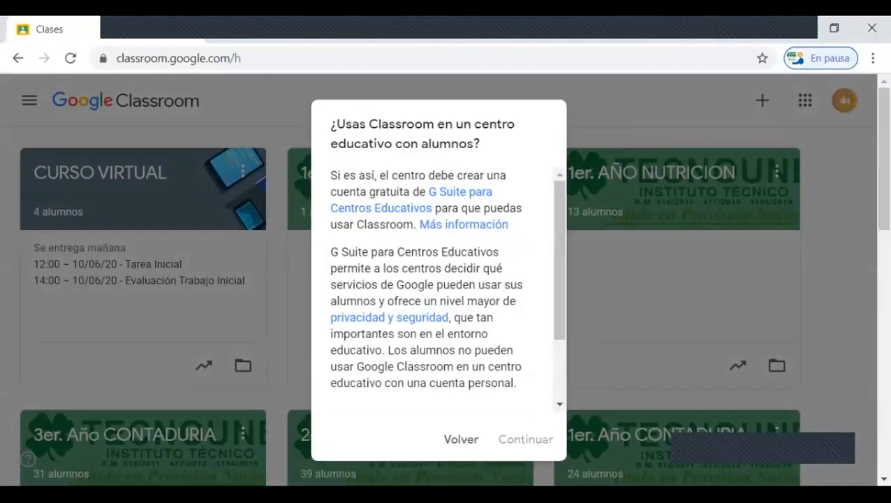
scroll(439, 286, down, 3)
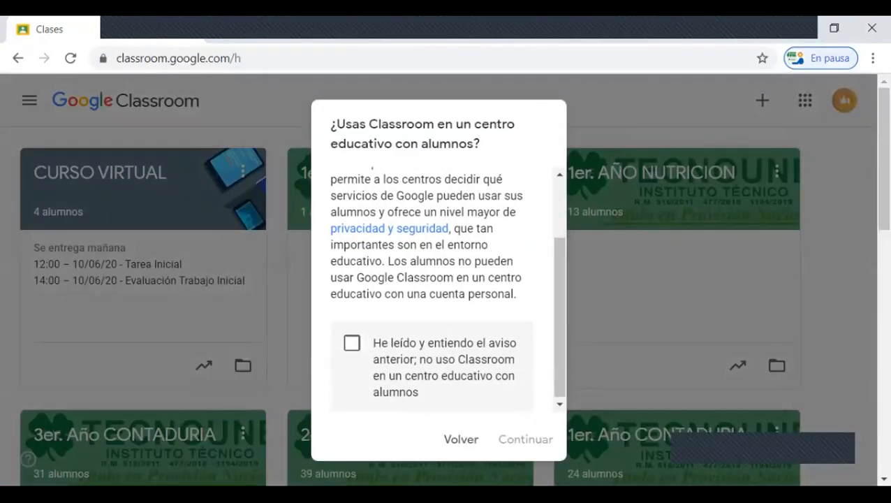
scroll(439, 287, up, 3)
scroll(439, 286, down, 3)
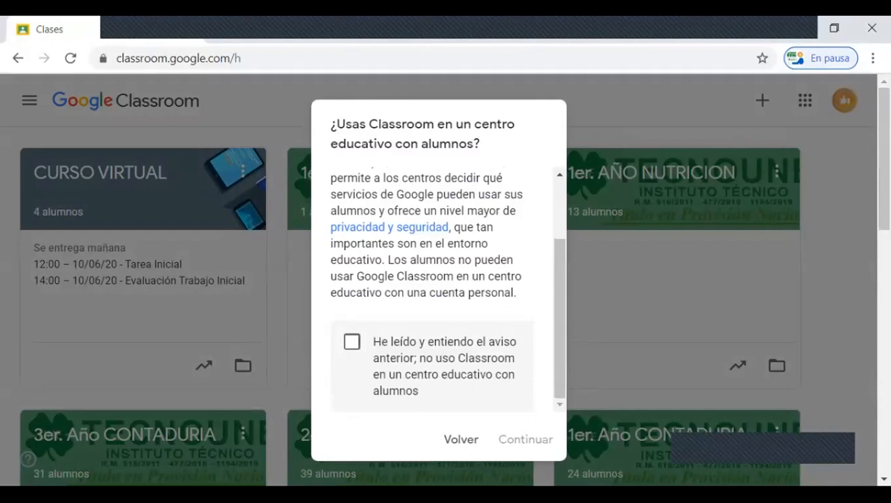
scroll(439, 286, down, 3)
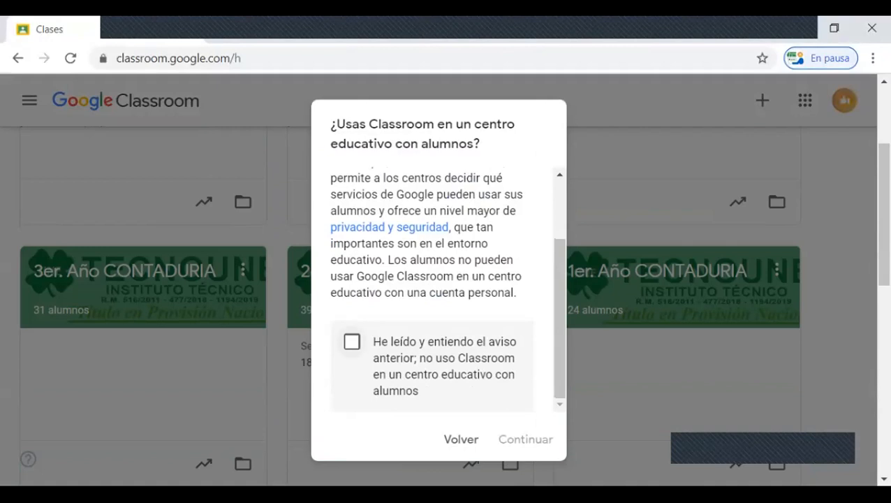
click(352, 341)
scroll(352, 342, down, 2)
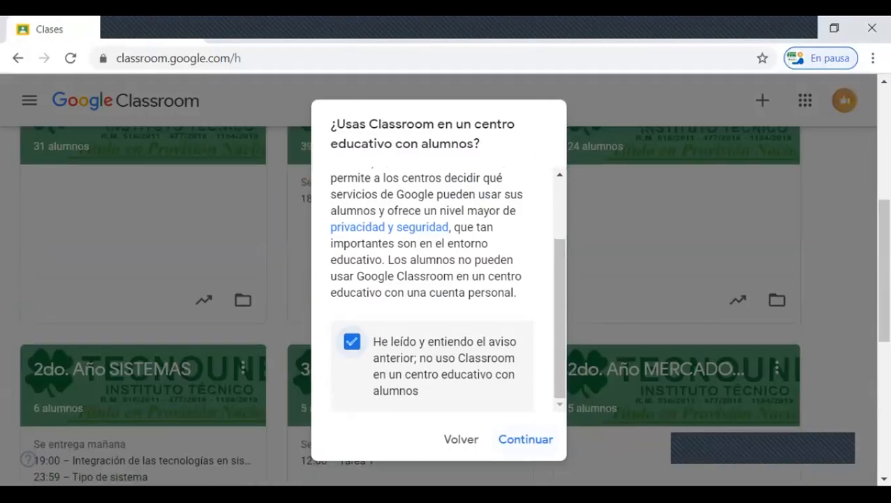
click(526, 439)
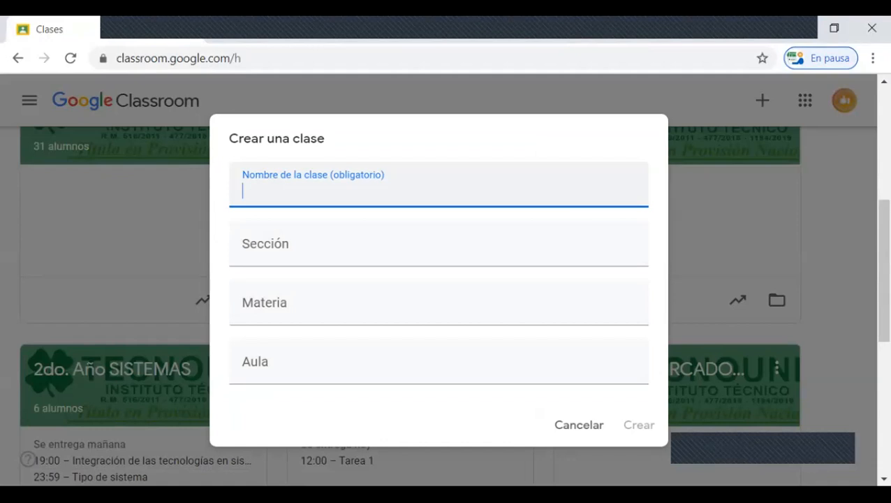
Step: Enter PLATAFORMAS VIRTUALES as the name of the new class
text(PLA)
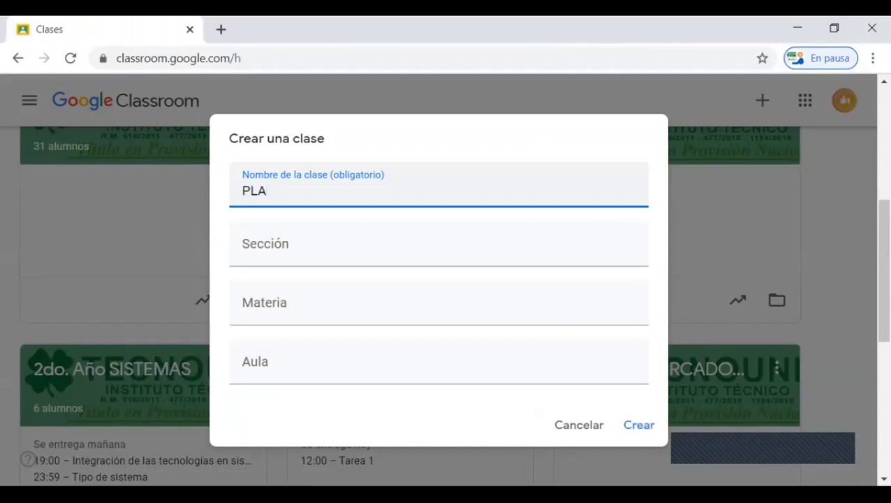
text(TAFORMA)
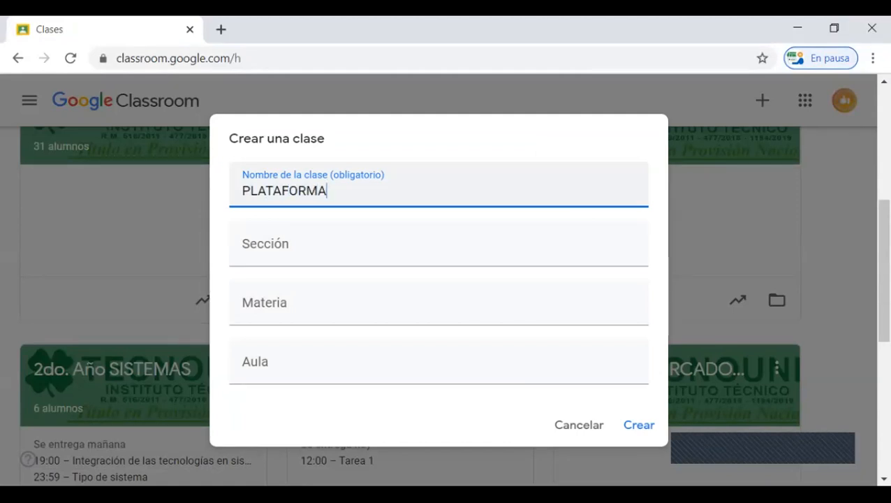
key(BackSpace)
text(S VIRTU)
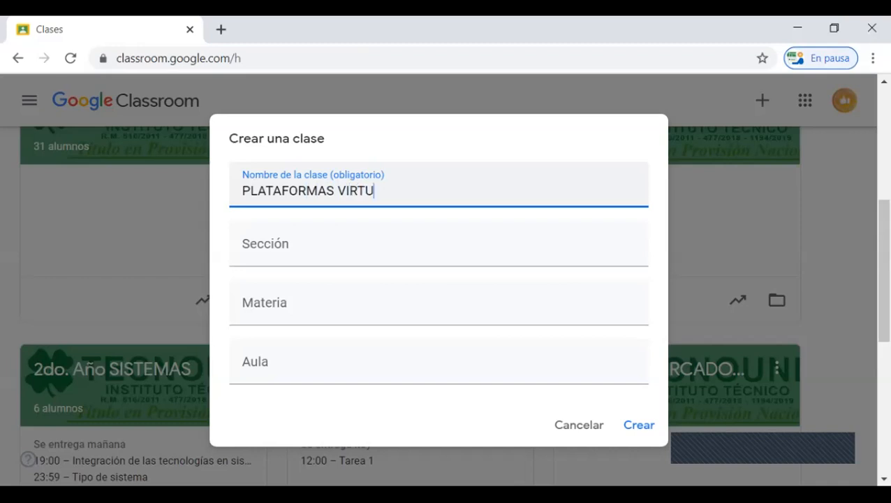
text(ALES)
Step: Leave the section blank and enter CLASSROOM Y ZOOM as the class subject, all in capitals
click(438, 244)
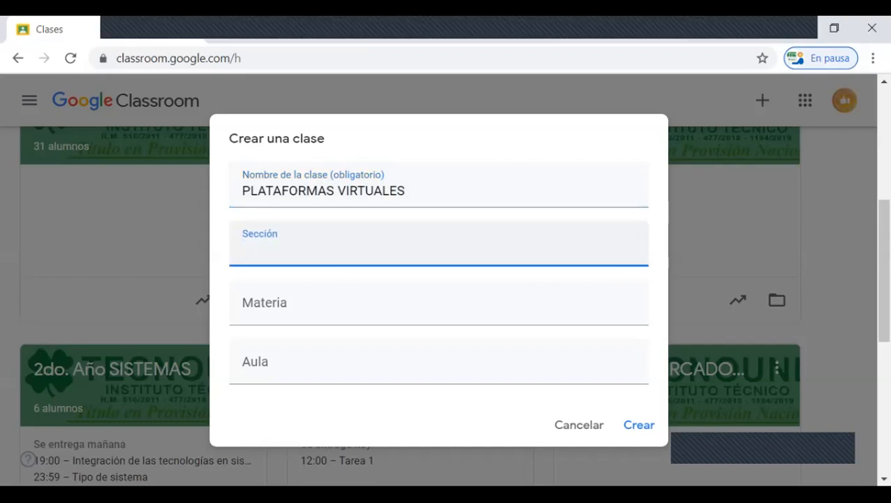
click(438, 302)
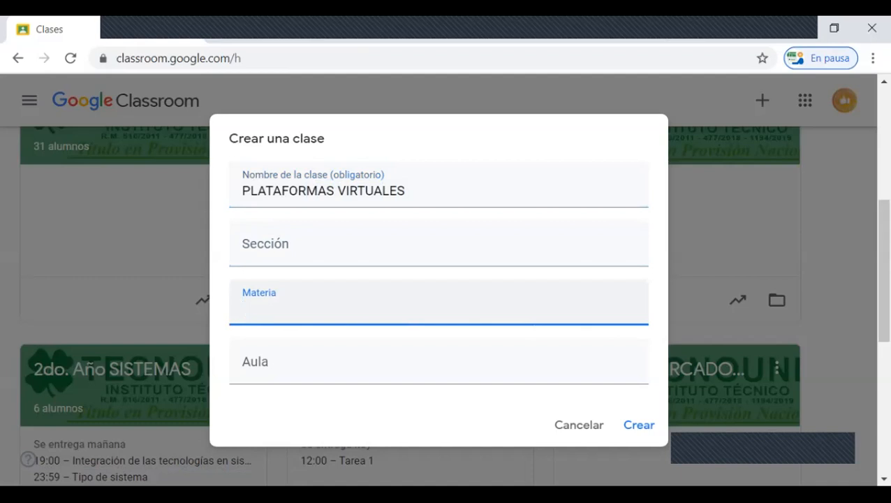
text(cLASSROOM Y z)
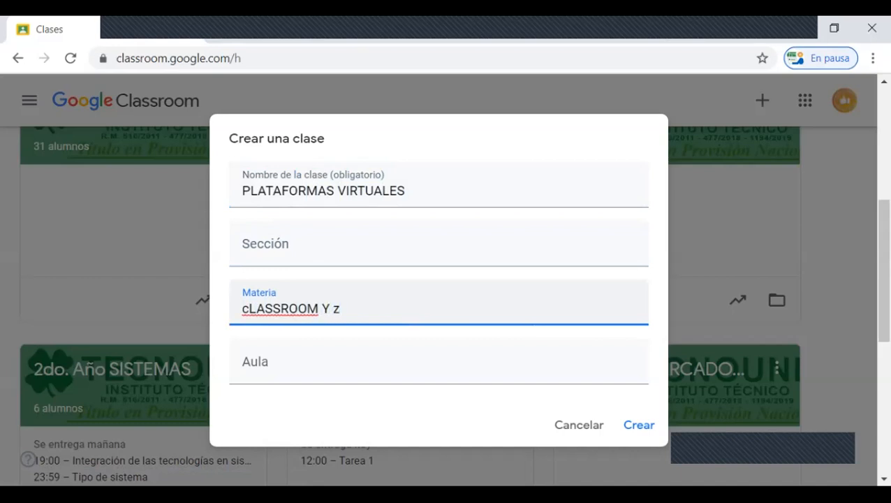
key(BackSpace)
text(ZOOM)
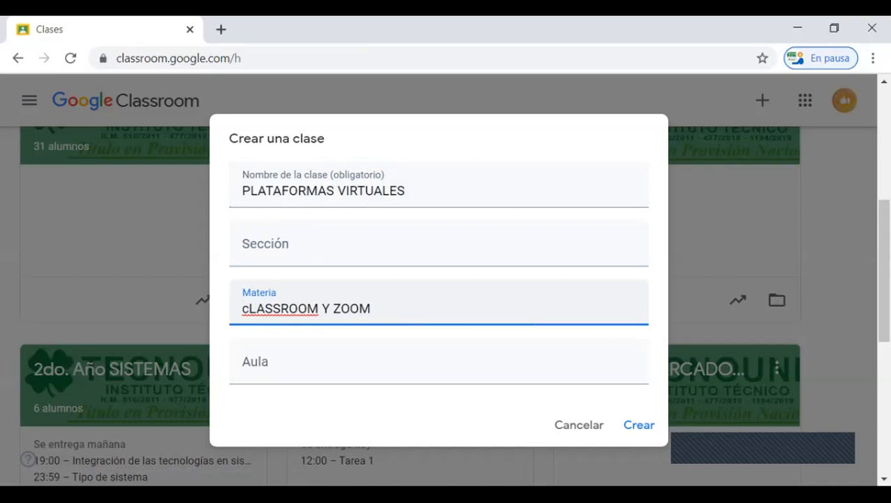
key(Home)
key(Delete)
text(C)
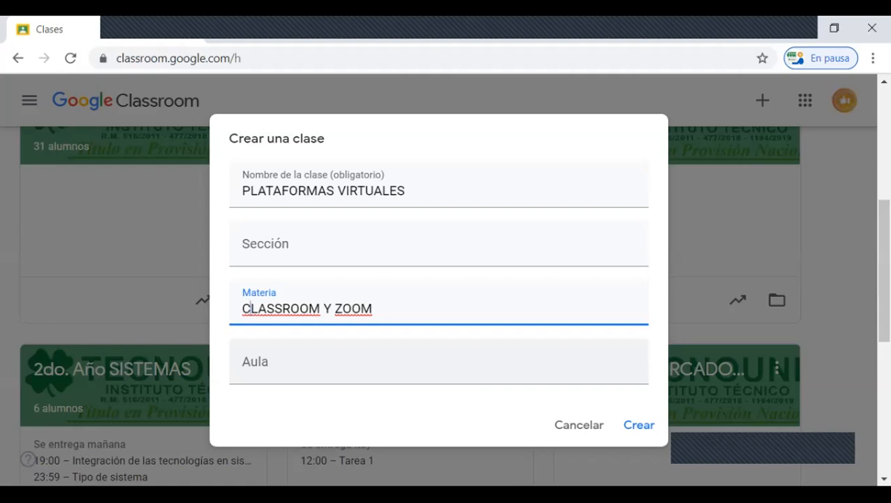
Step: Leave the Aula field blank and create the class
click(438, 362)
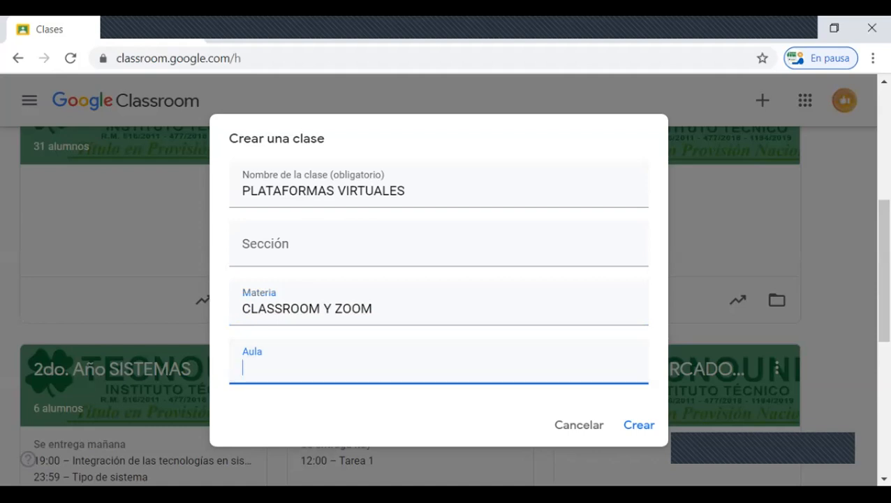
key(Tab)
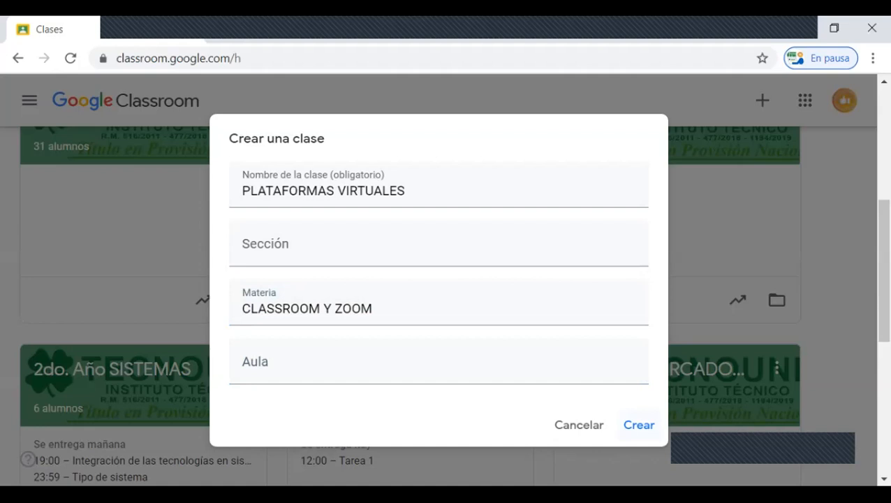
click(638, 425)
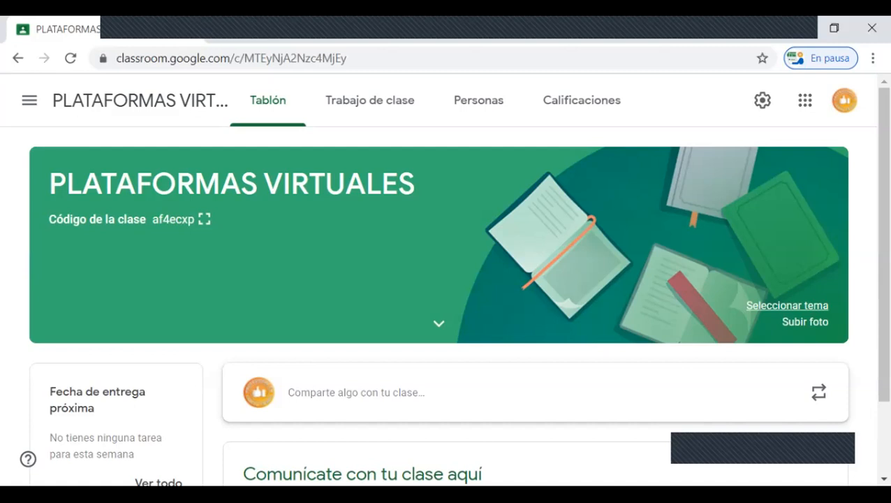
Step: Open the class theme gallery and look through the General, English & History and Math & Science images
click(787, 305)
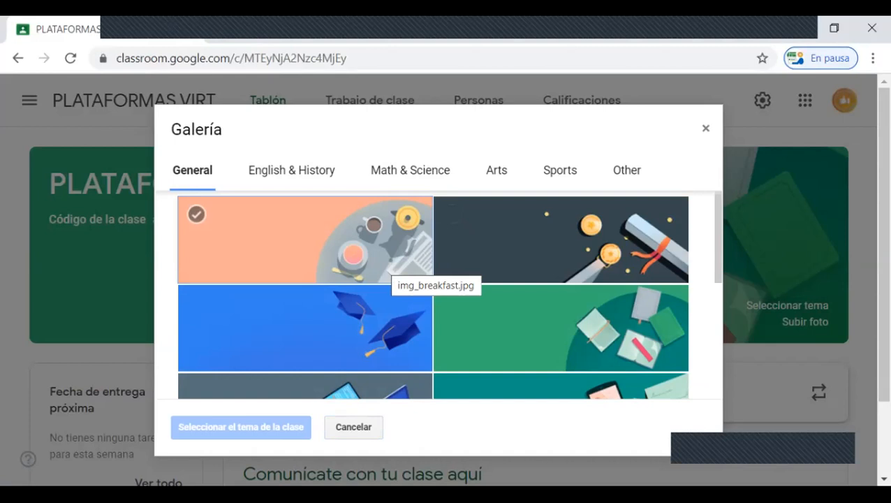
scroll(433, 293, down, 3)
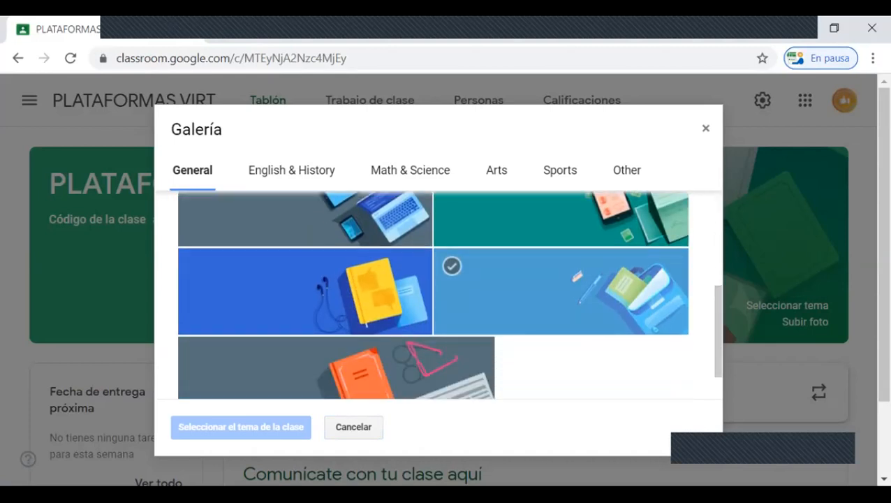
scroll(433, 293, down, 1)
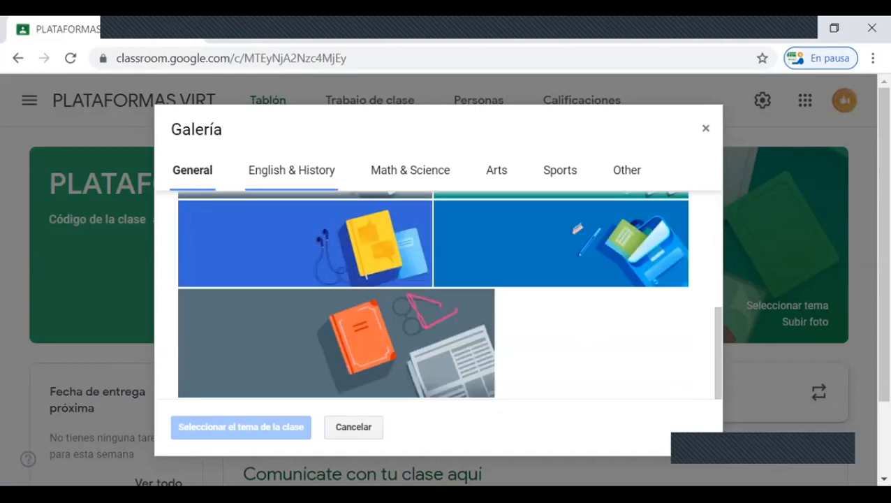
click(292, 169)
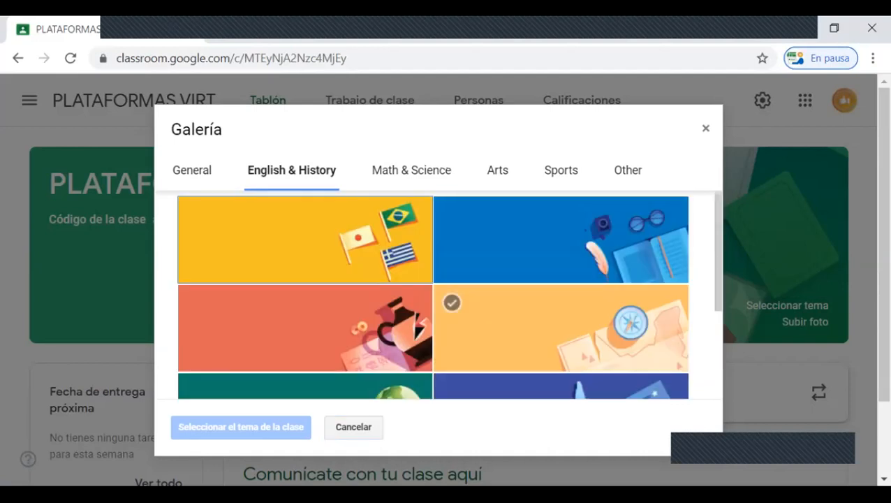
scroll(433, 293, down, 3)
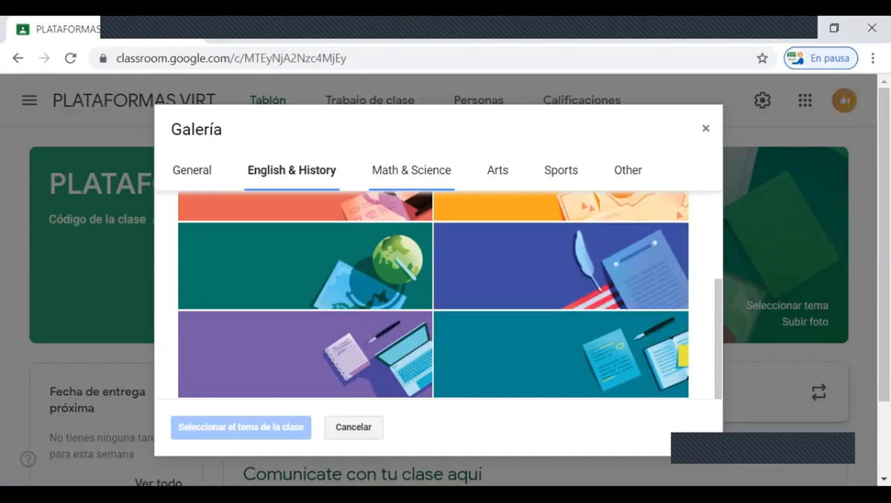
click(411, 170)
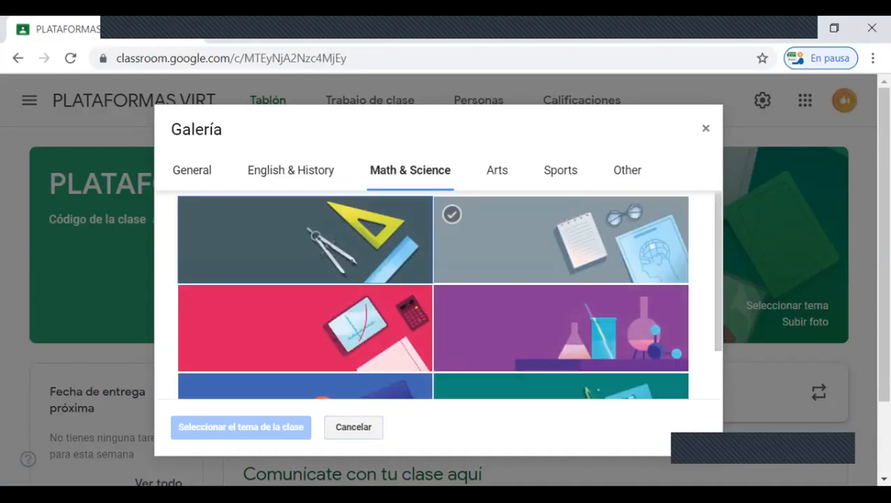
scroll(558, 252, down, 1)
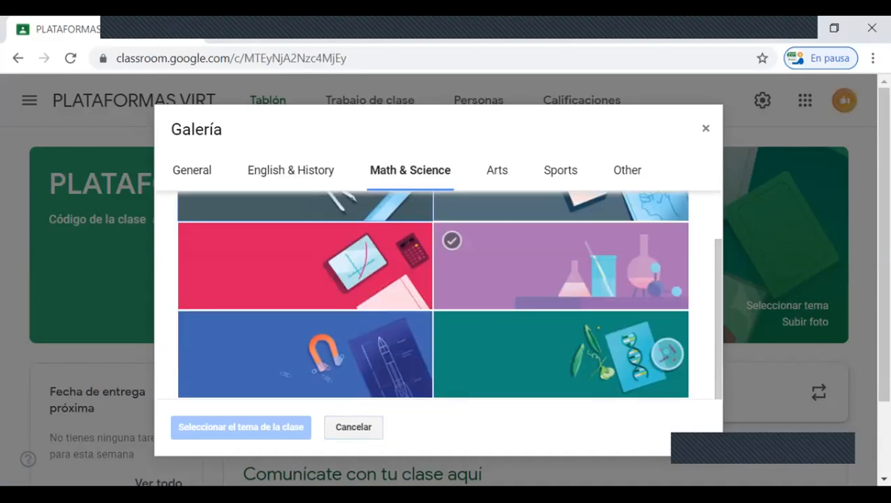
click(291, 170)
scroll(559, 265, down, 4)
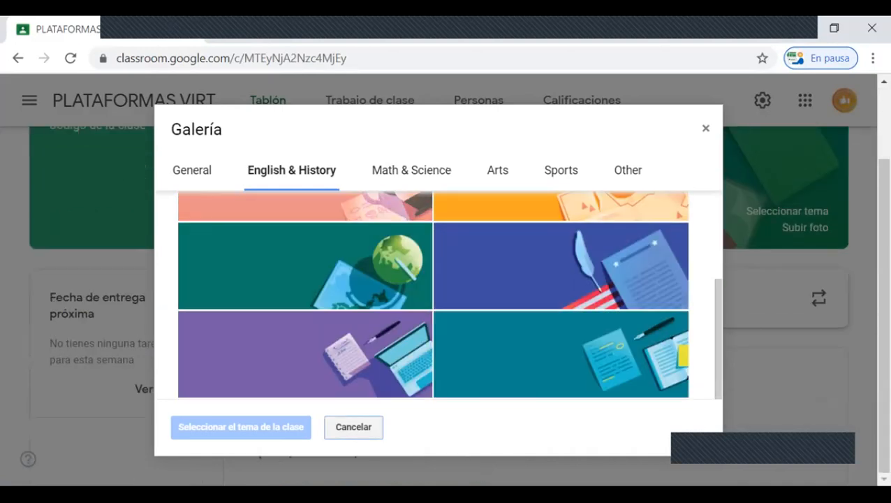
Step: Set the General theme image img_code.jpg, showing a laptop and tablets, as the class theme
click(192, 170)
scroll(559, 265, down, 1)
scroll(559, 266, down, 2)
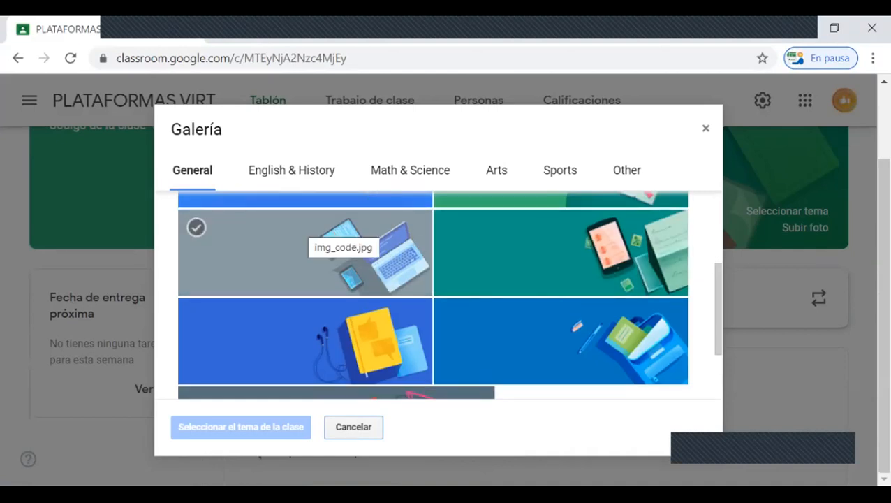
click(335, 237)
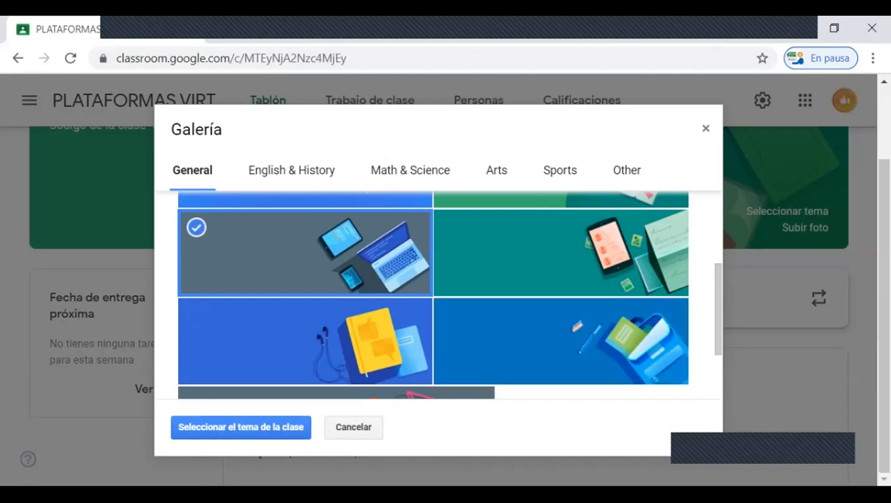
click(241, 427)
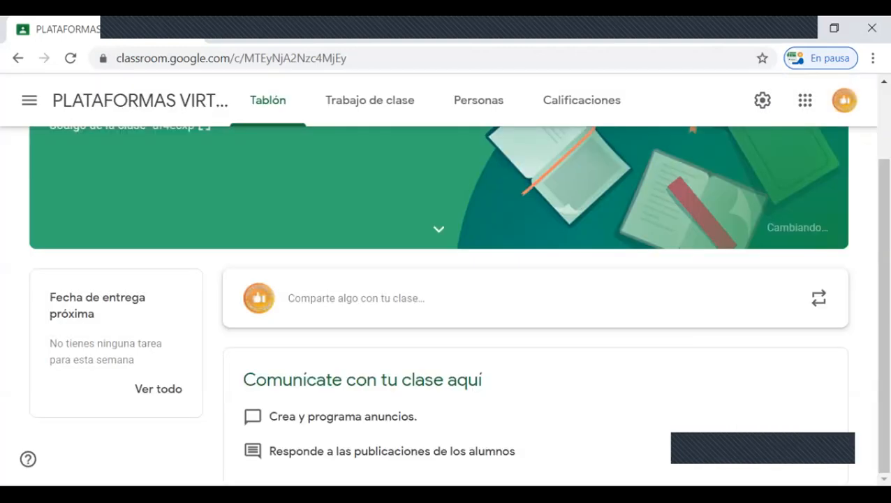
scroll(439, 279, up, 2)
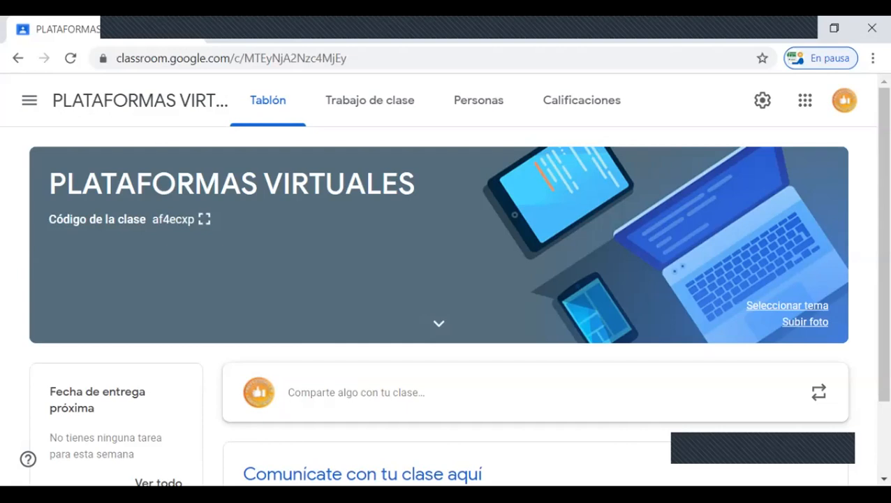
Step: Look through the computer's Imágenes folder for a class header photo, then close the upload gallery without choosing one
click(806, 321)
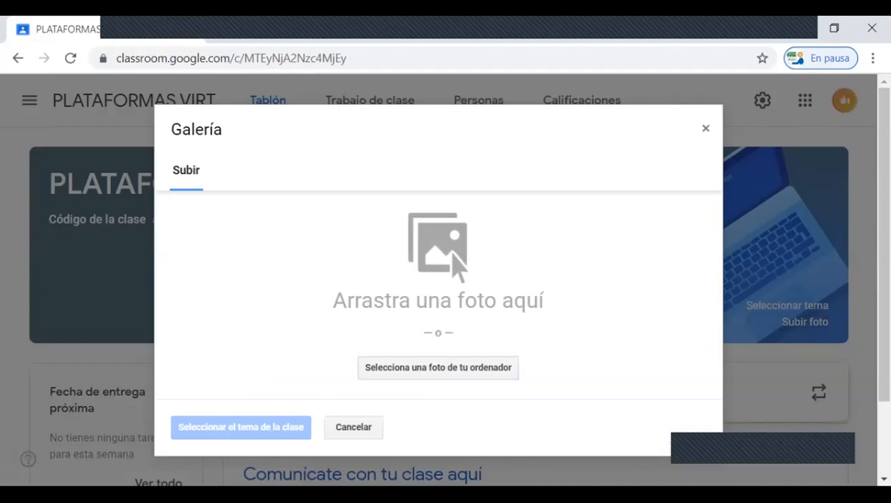
click(438, 368)
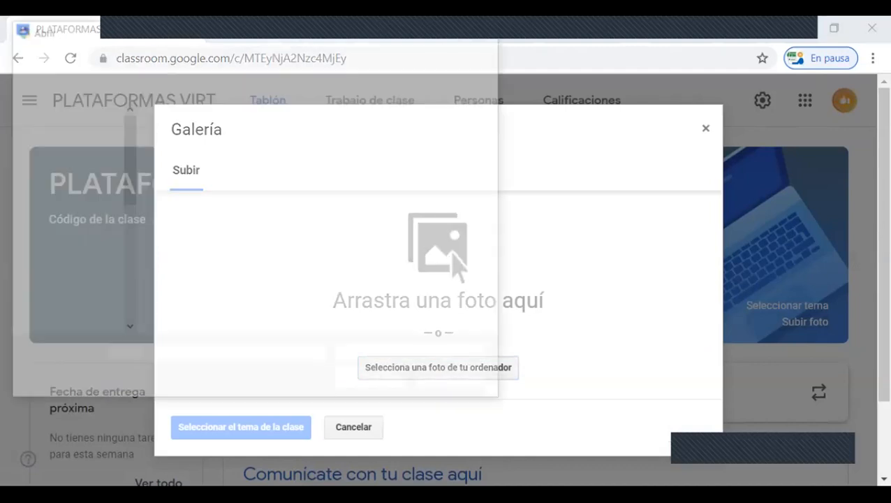
scroll(314, 223, down, 5)
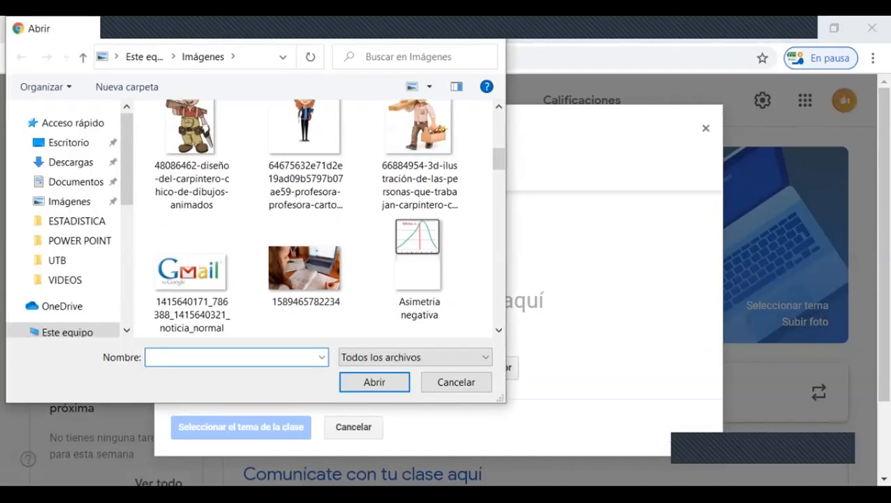
scroll(315, 224, up, 4)
click(69, 202)
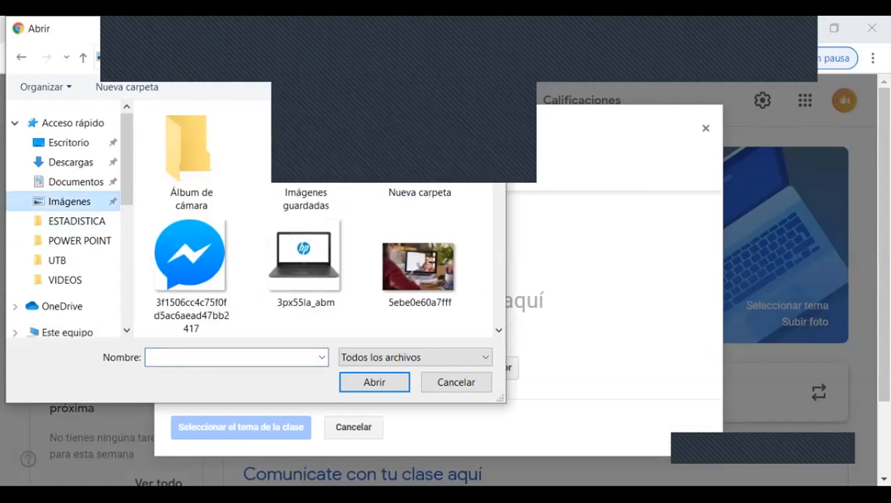
scroll(315, 224, down, 6)
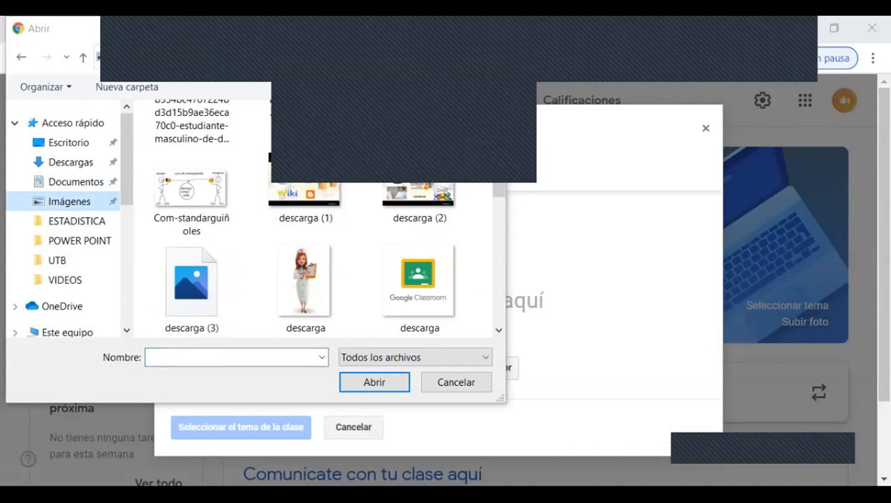
scroll(314, 224, down, 3)
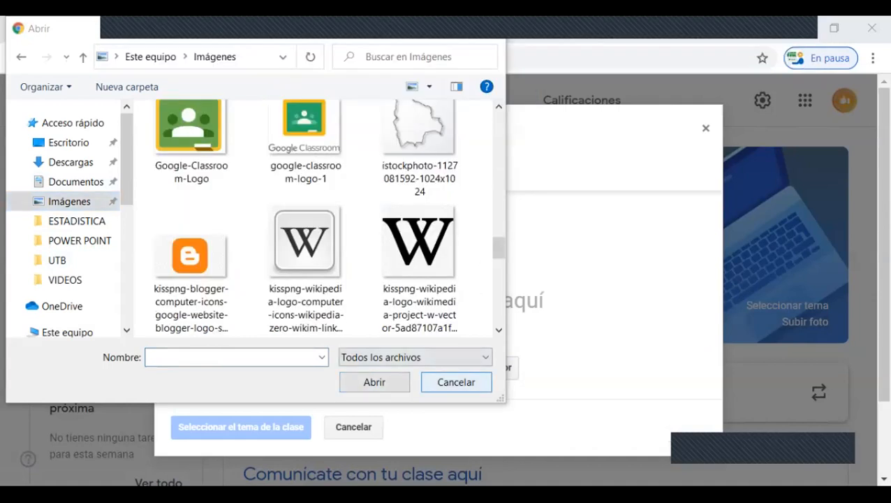
click(456, 382)
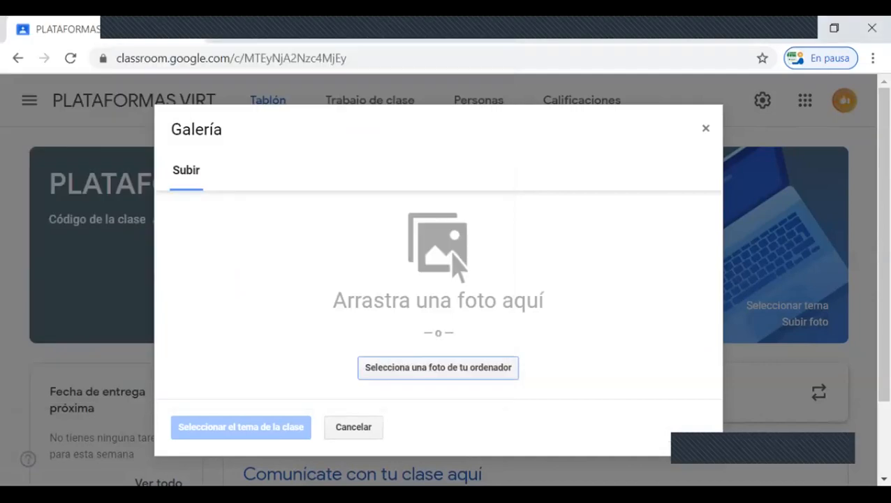
click(706, 129)
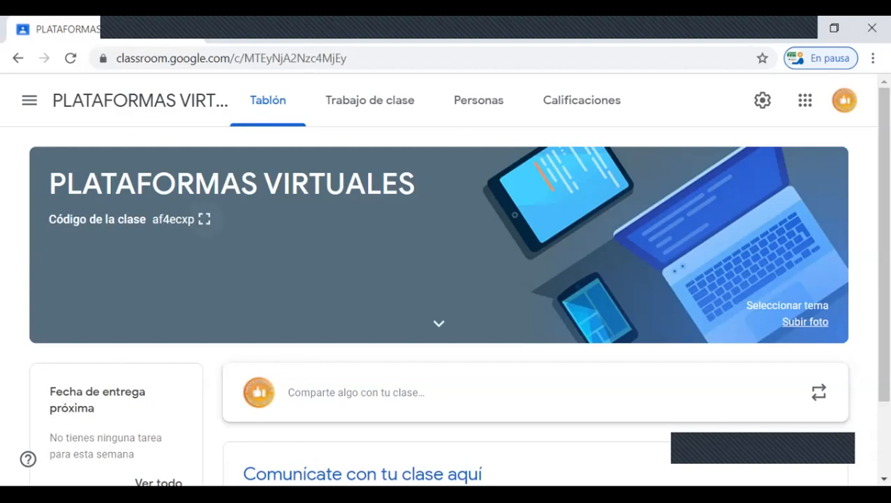
Step: View the class code of PLATAFORMAS VIRTUALES enlarged, close it and look over the rest of the class stream
click(204, 219)
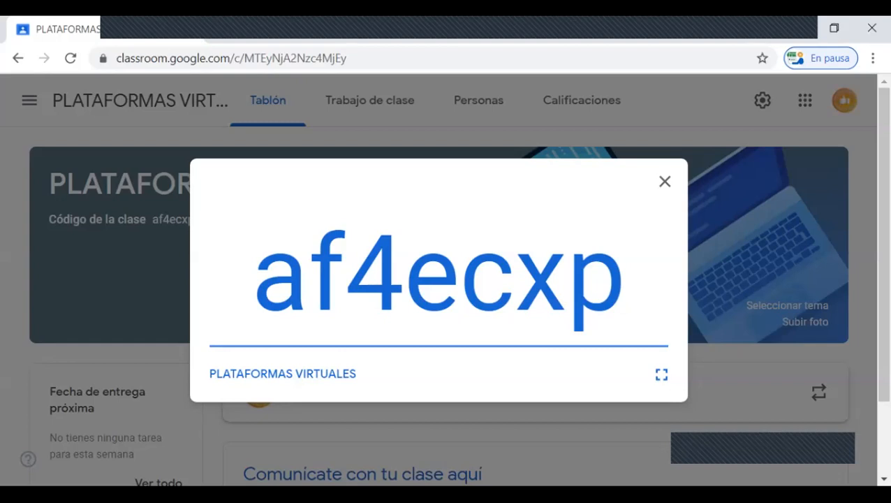
click(665, 181)
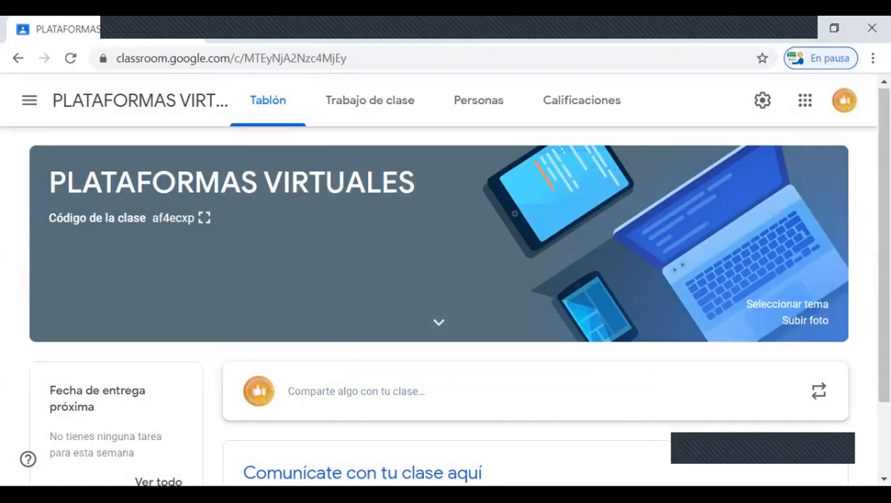
scroll(438, 279, down, 1)
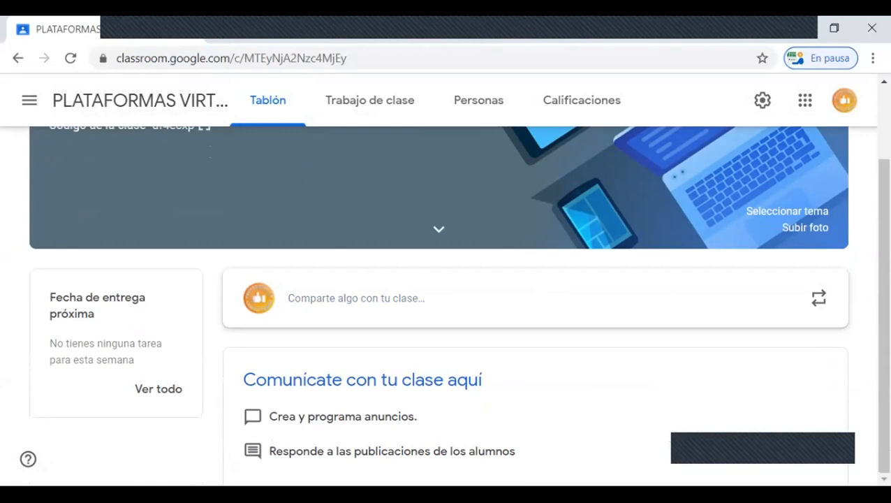
Step: Open the 2do. Año CONTADURIA class and look through the assignments and materials posted on its stream
click(29, 99)
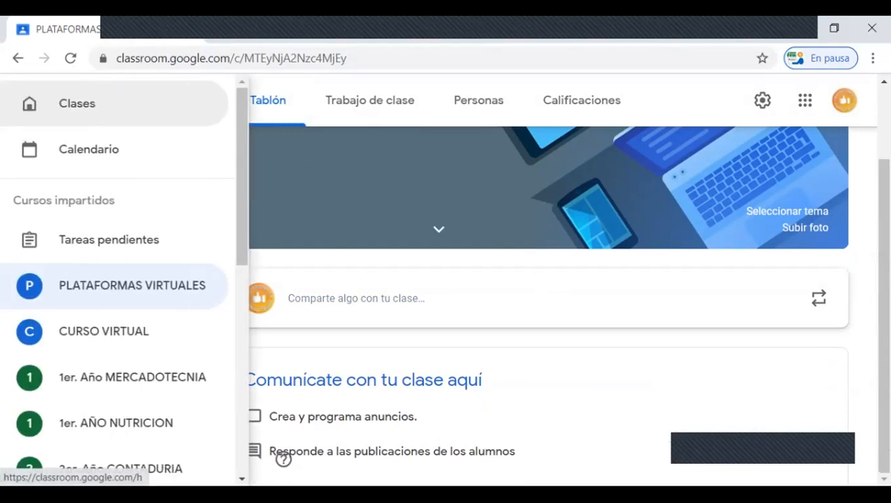
scroll(115, 241, down, 2)
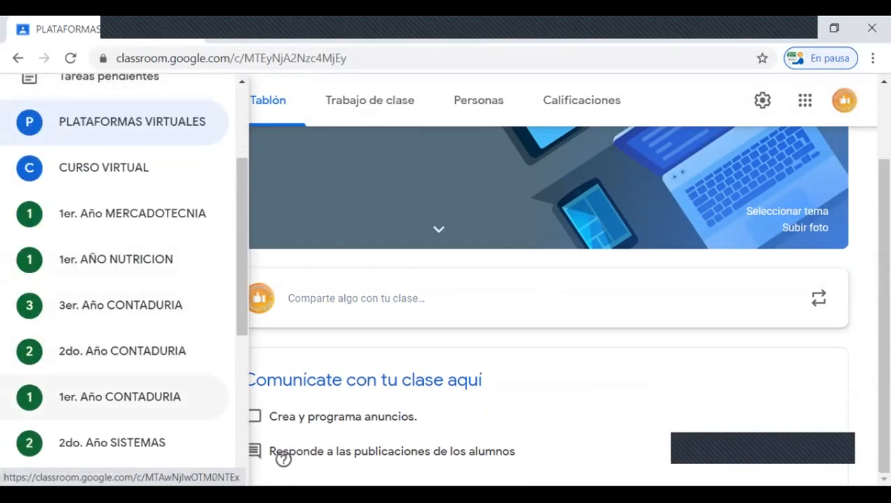
click(122, 351)
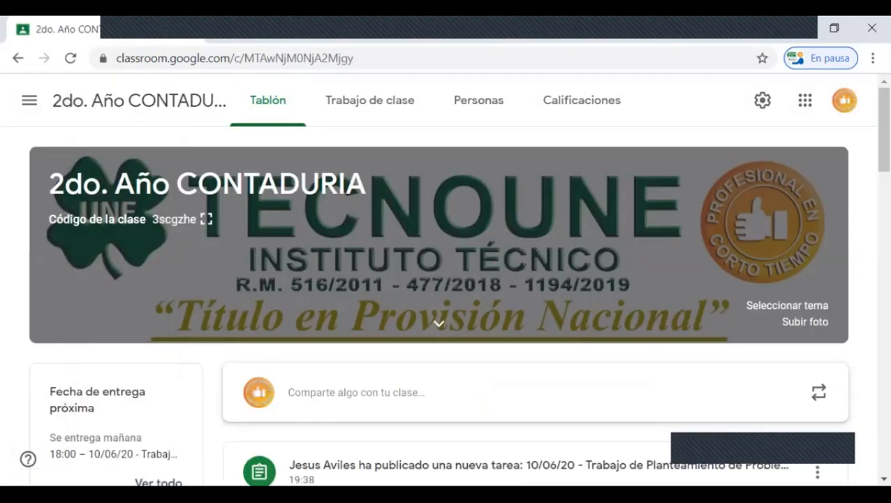
scroll(535, 303, down, 8)
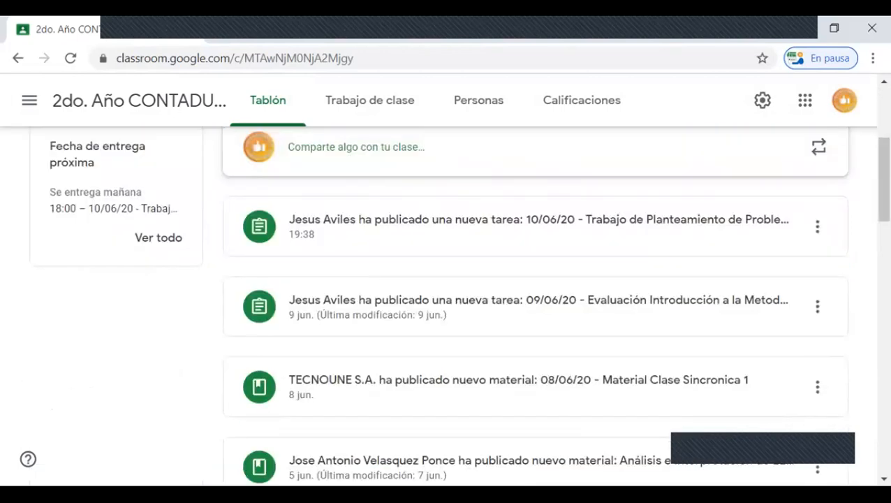
scroll(535, 303, down, 10)
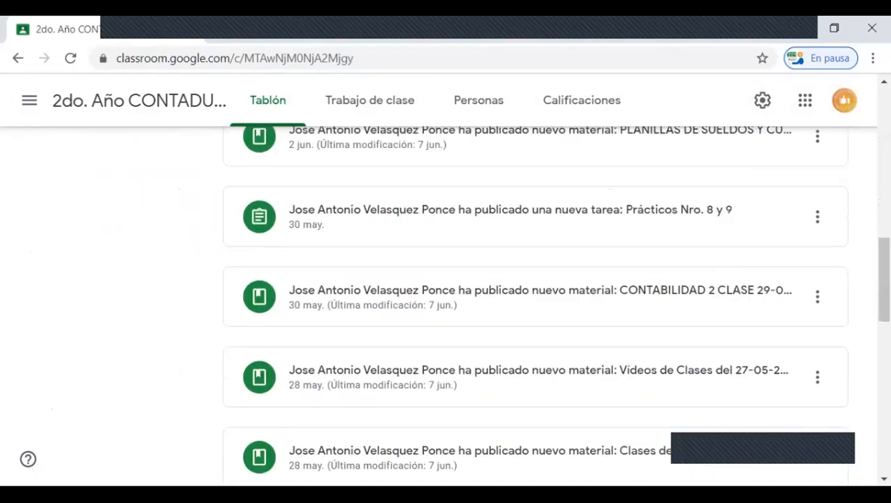
scroll(535, 303, down, 3)
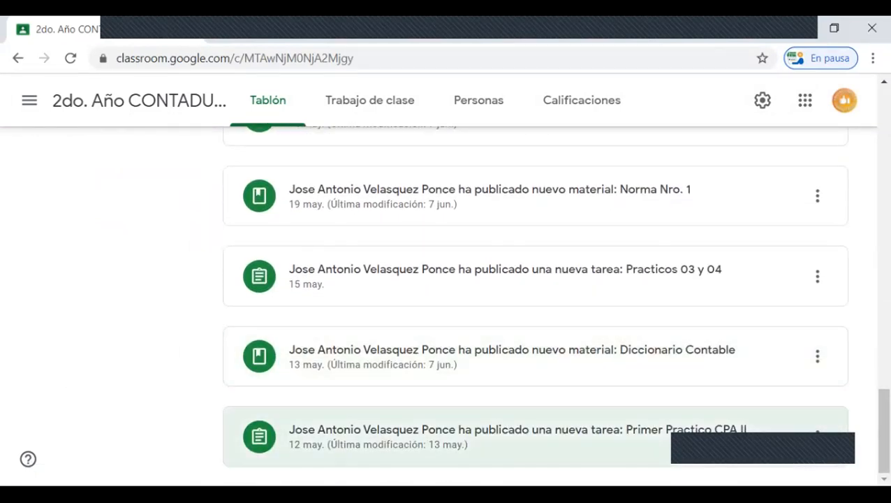
scroll(535, 302, up, 7)
scroll(535, 303, down, 2)
scroll(535, 302, up, 7)
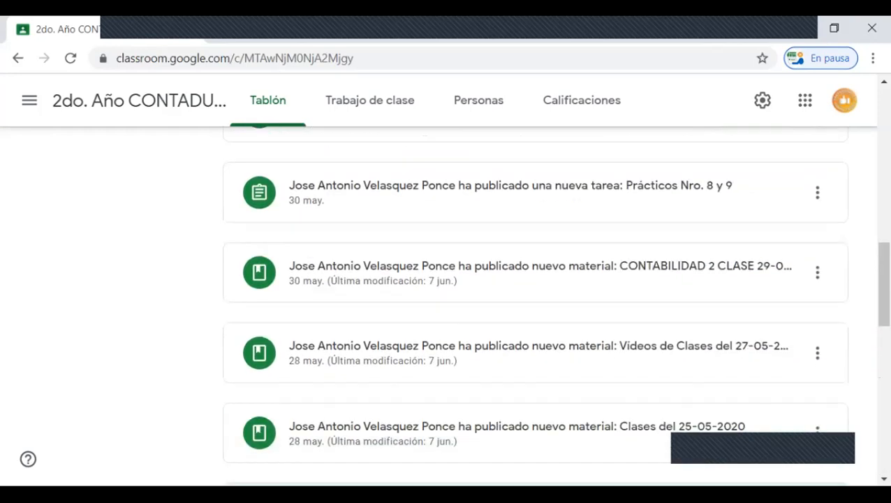
scroll(534, 302, up, 7)
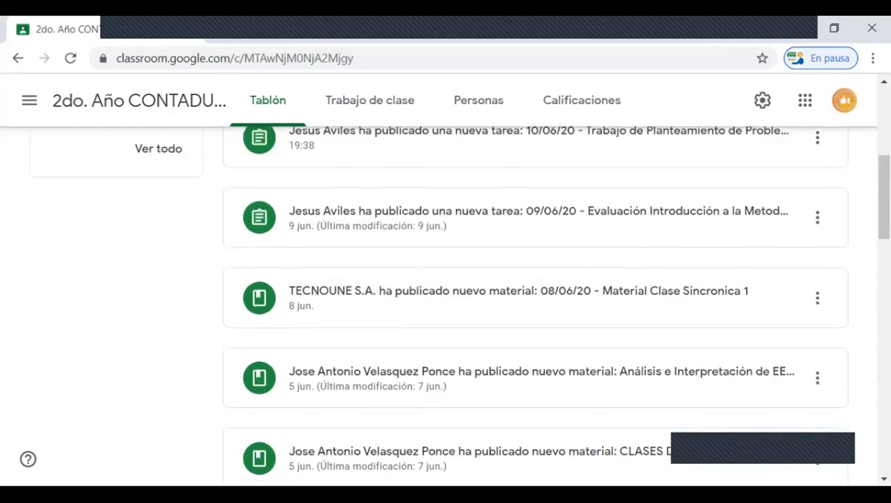
scroll(535, 302, up, 4)
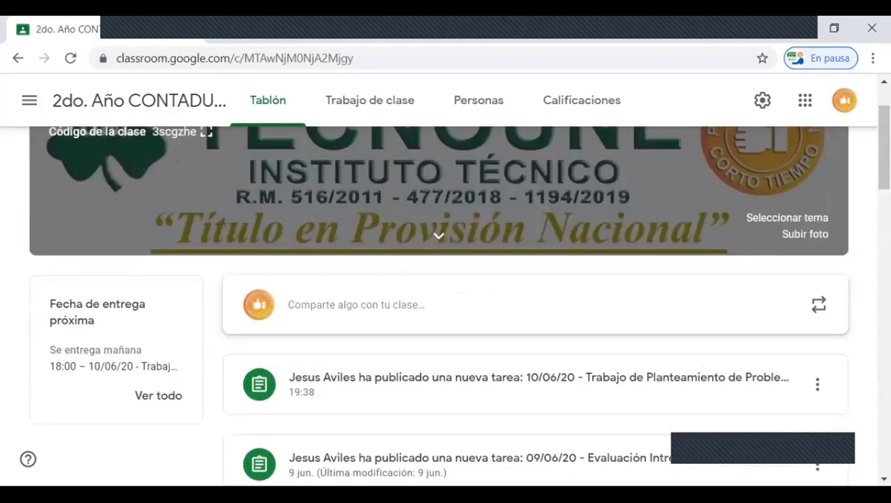
scroll(438, 305, up, 2)
scroll(439, 306, down, 3)
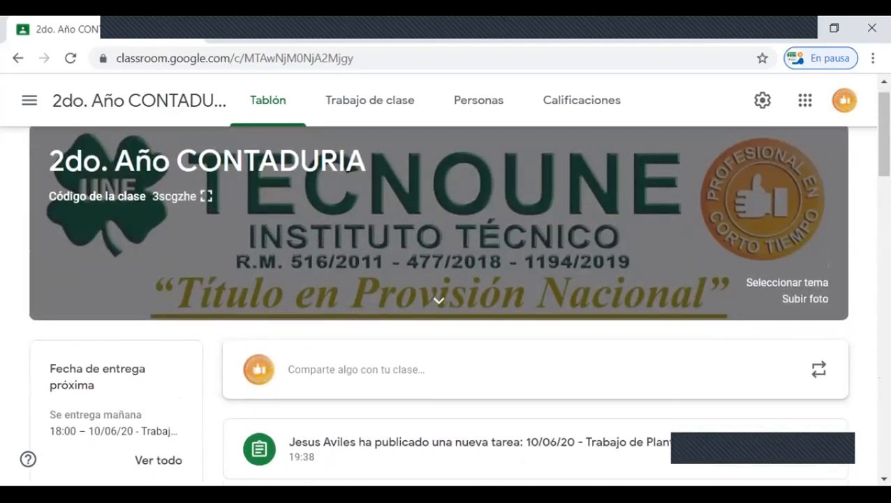
scroll(439, 305, up, 3)
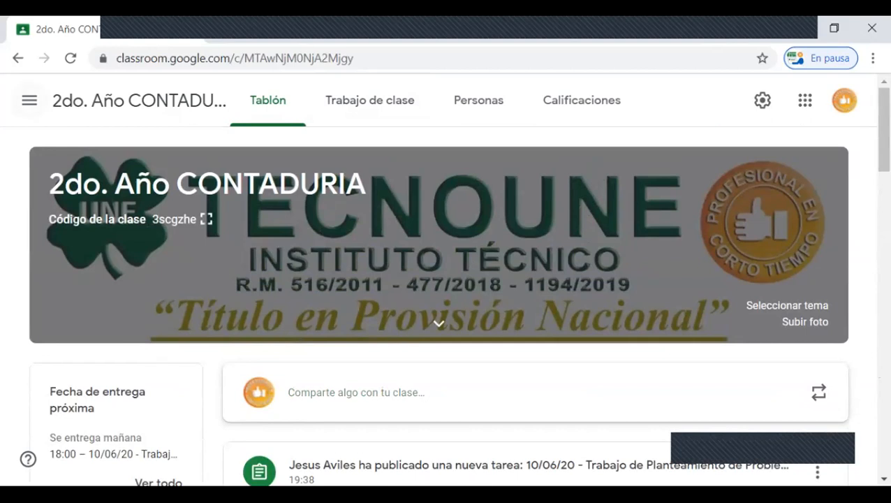
Step: Return to the PLATAFORMAS VIRTUALES class and look over its stream
click(29, 99)
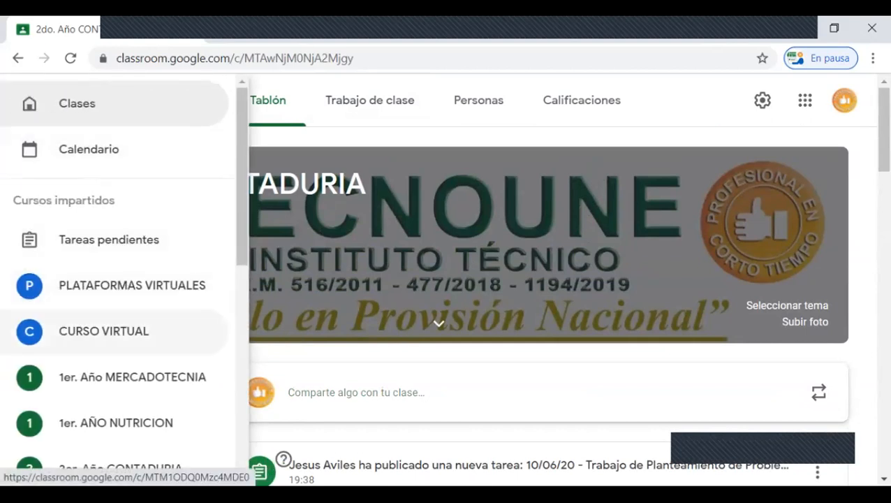
click(132, 285)
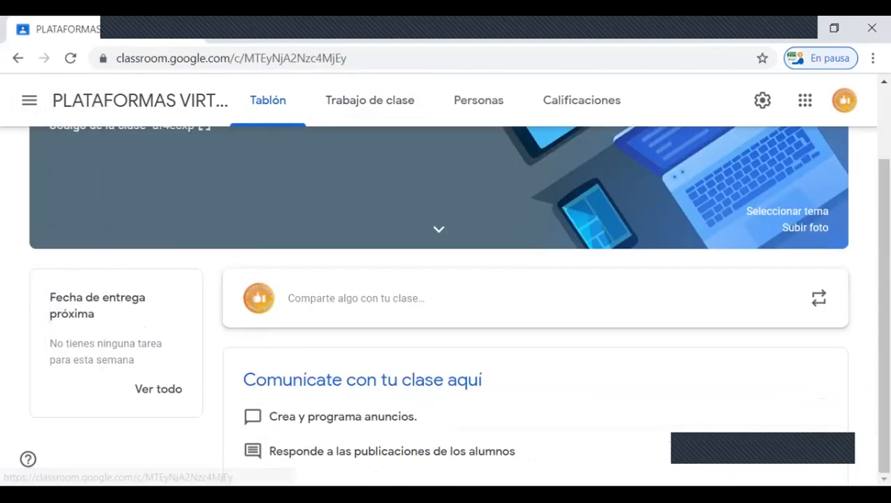
scroll(438, 305, up, 2)
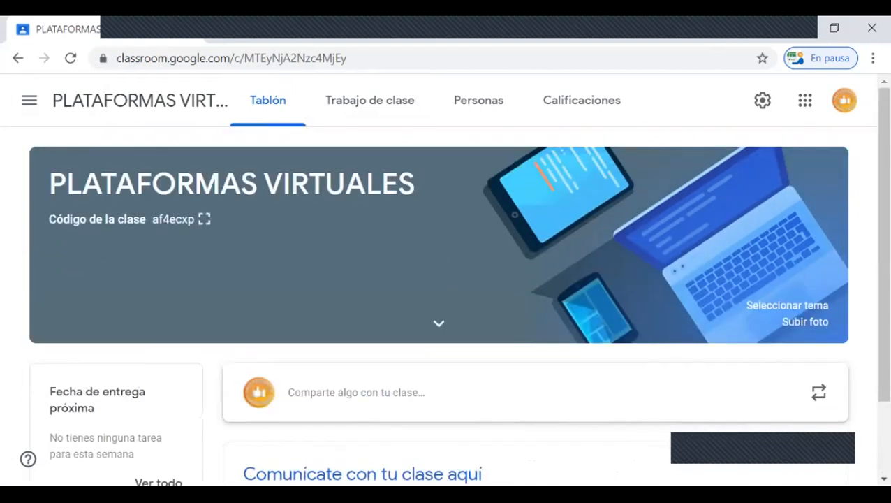
scroll(438, 391, down, 2)
scroll(438, 391, up, 2)
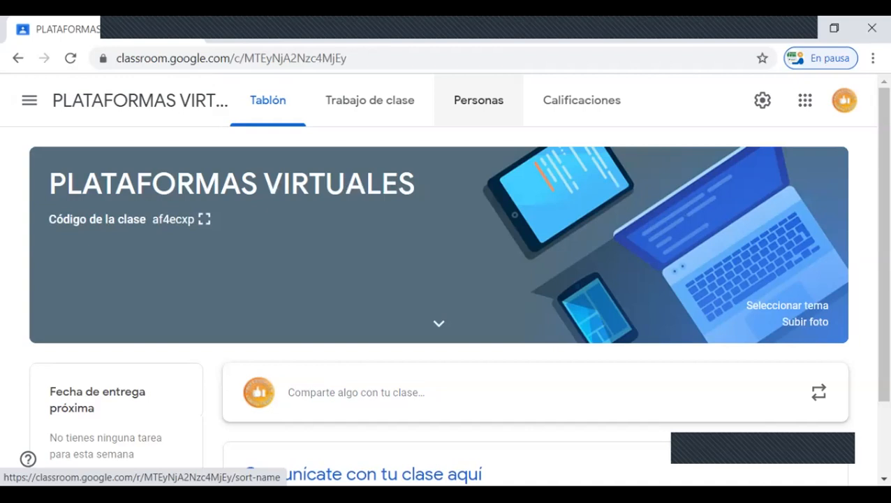
Step: Invite another teacher to the PLATAFORMAS VIRTUALES class by entering the teacher's e-mail address and sending the invitation
click(478, 100)
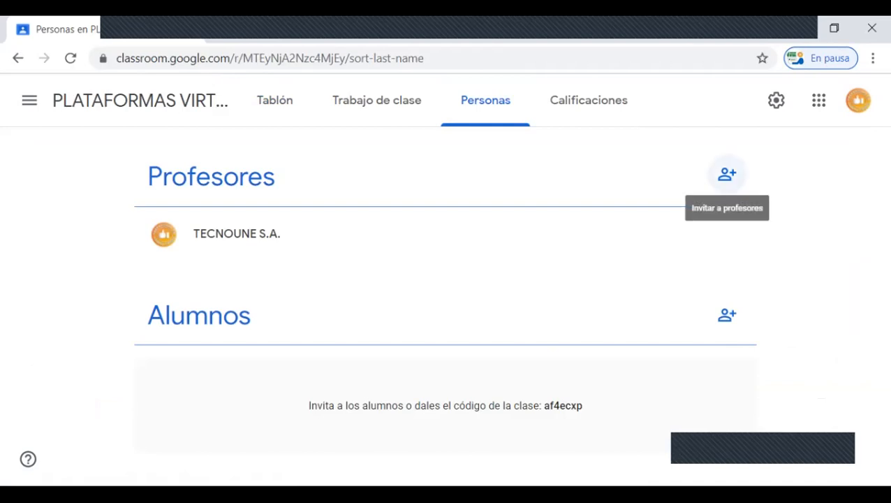
click(727, 174)
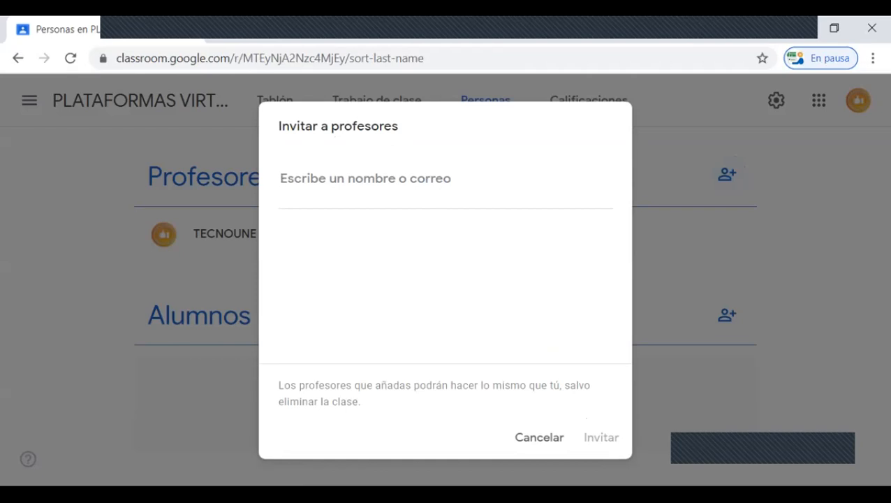
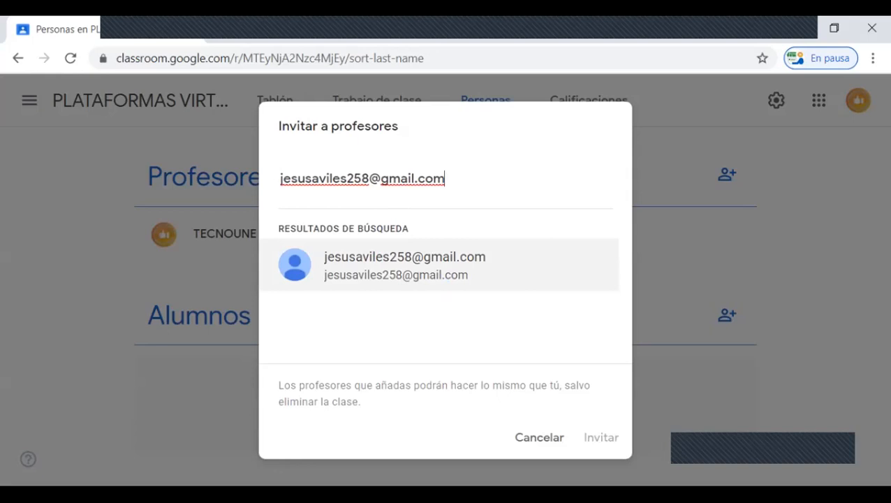
key(Return)
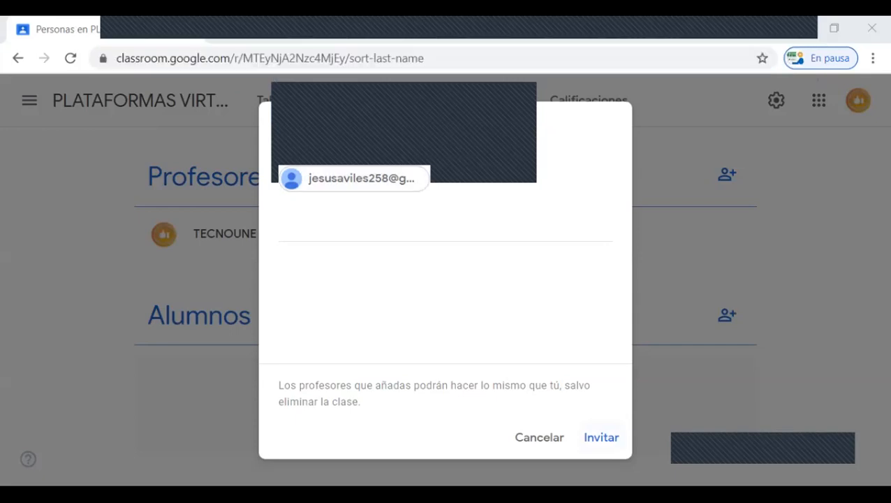
click(601, 438)
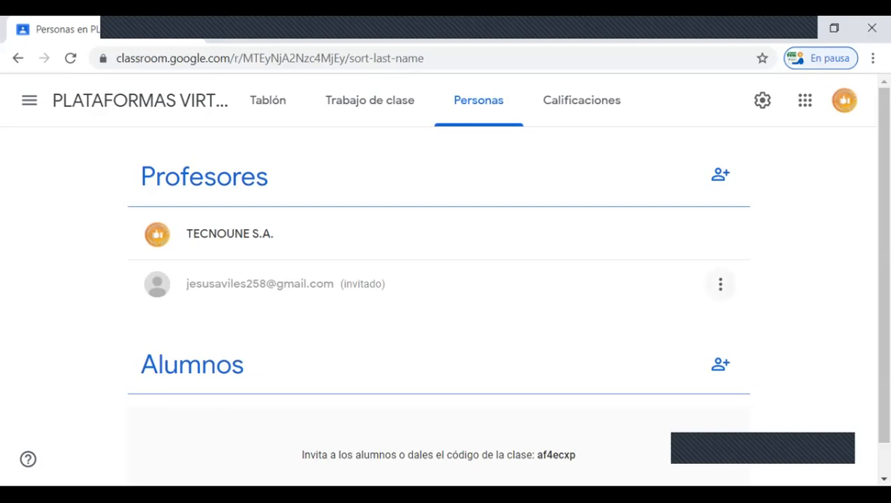
Step: Remove the invited teacher from the PLATAFORMAS VIRTUALES class and confirm the removal
click(720, 283)
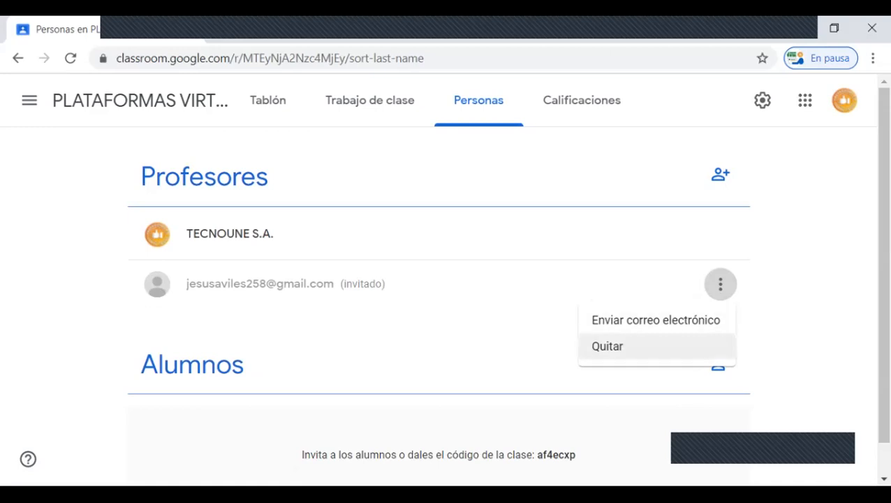
click(607, 346)
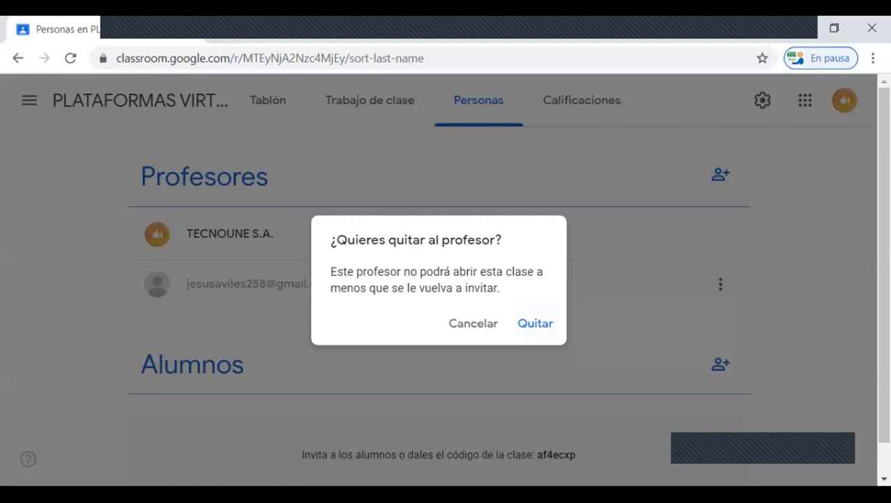
click(535, 323)
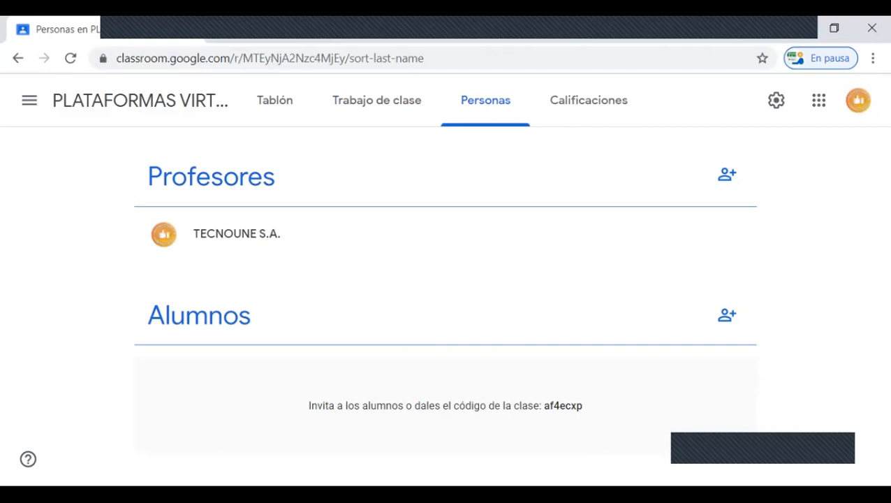
Step: Return to the stream of PLATAFORMAS VIRTUALES, view its class code enlarged and close the enlarged view
click(139, 99)
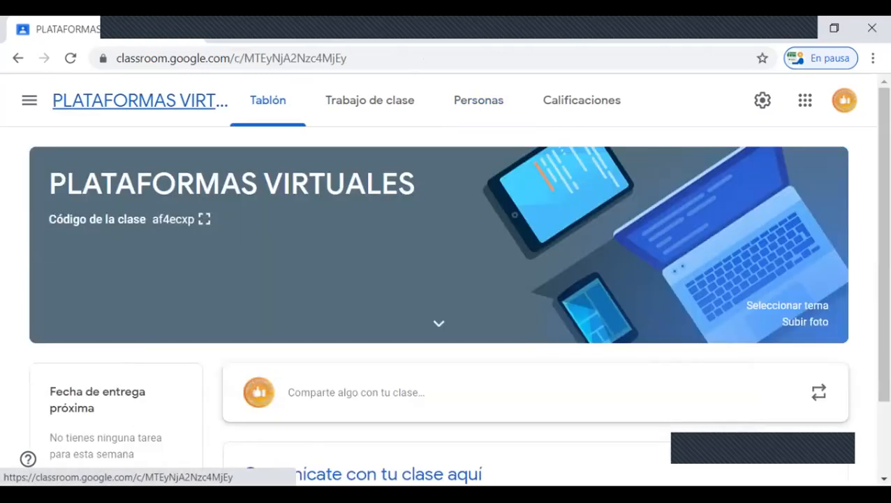
click(203, 218)
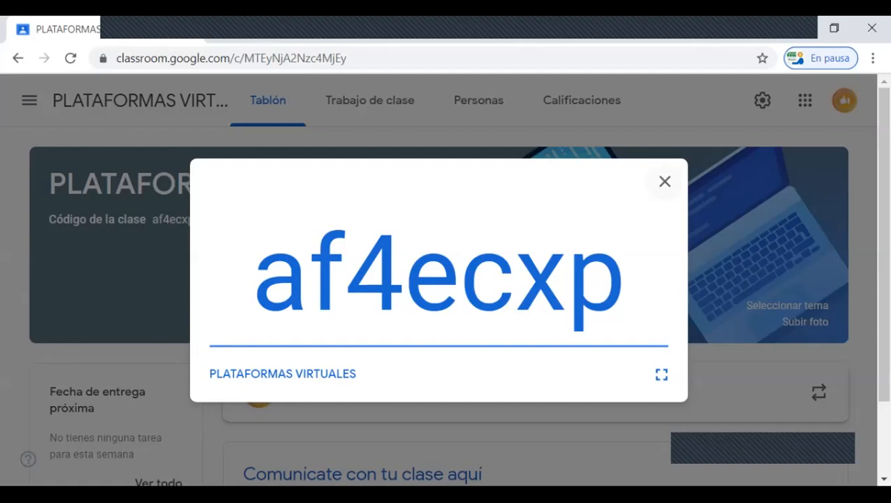
click(665, 181)
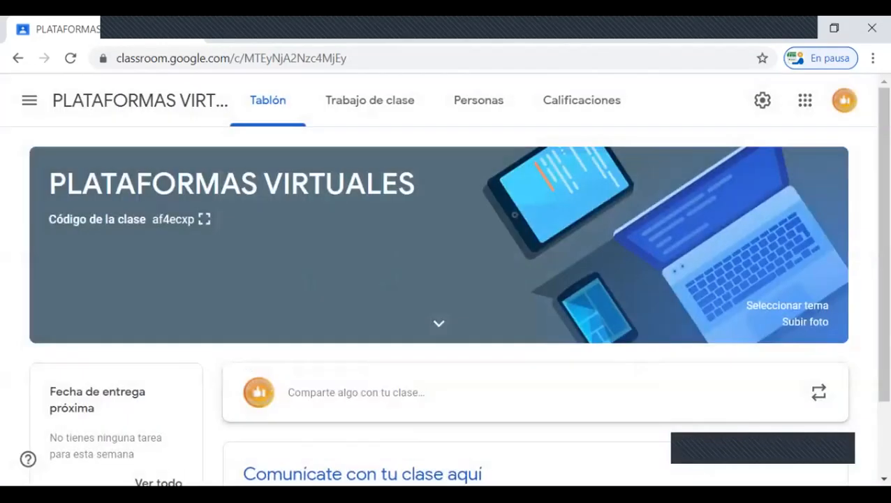
Step: Go to the overview of all classes, view the form for joining a class by code and cancel it
click(29, 99)
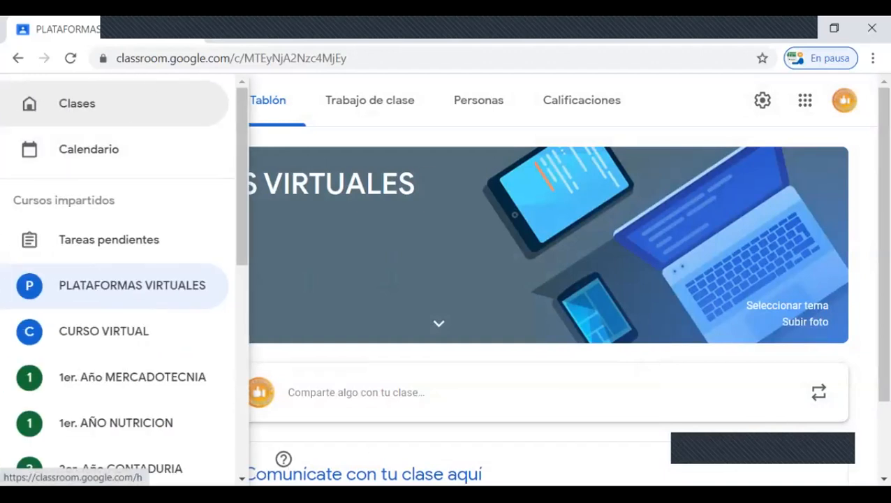
click(77, 103)
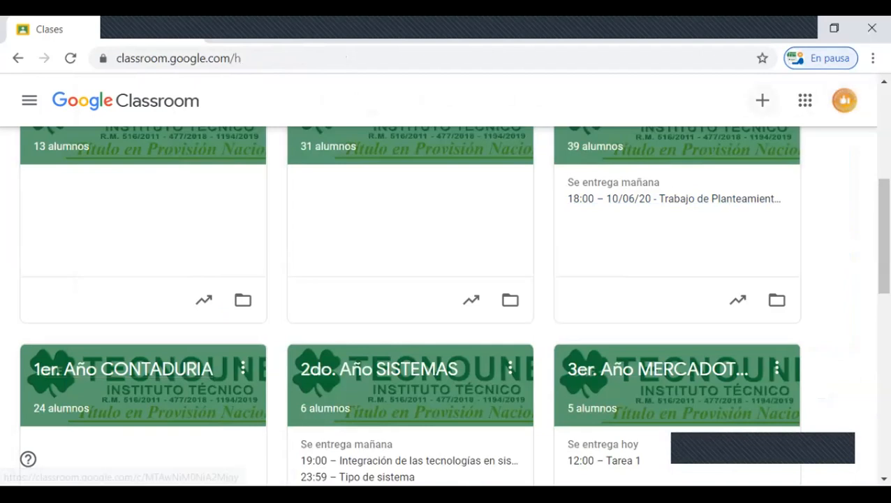
click(762, 100)
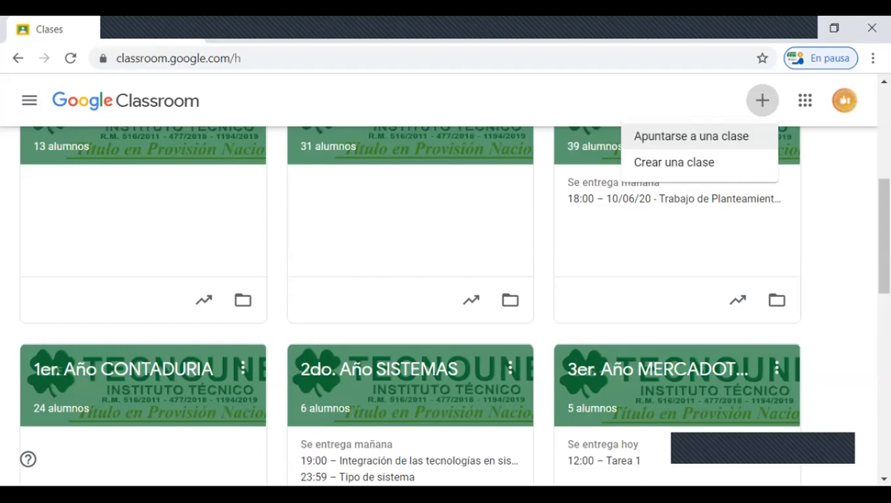
click(665, 136)
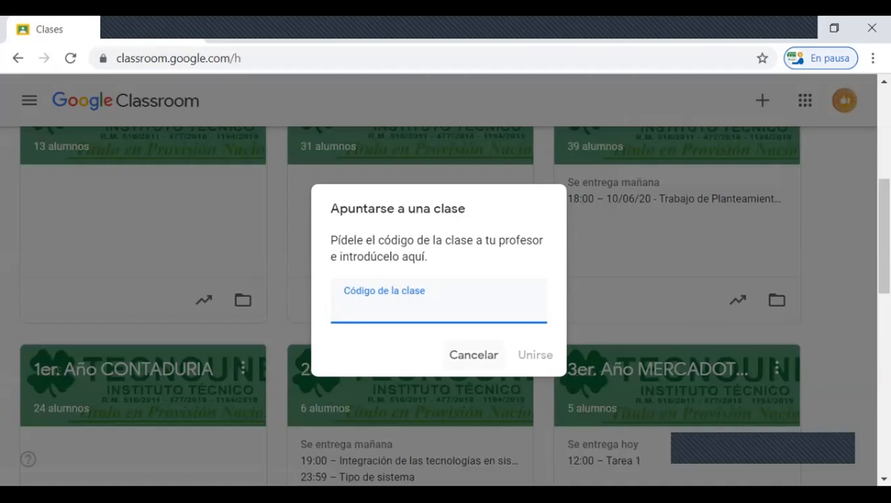
click(473, 355)
Step: Look over the class cards, reopen PLATAFORMAS VIRTUALES and look through the teachers and students in its people list
scroll(410, 280, up, 5)
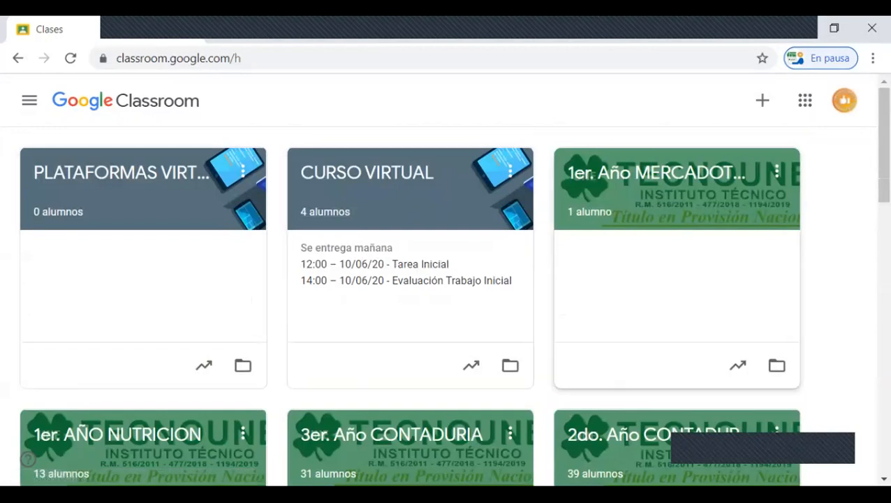
scroll(676, 293, down, 2)
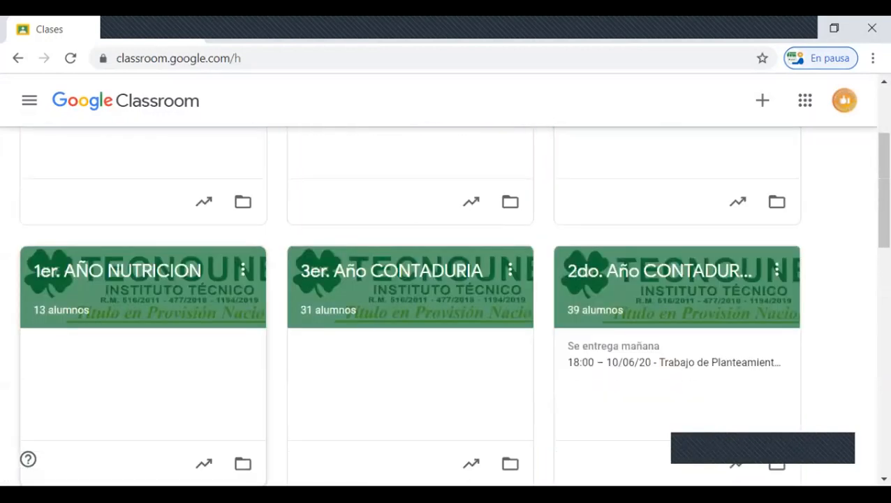
scroll(60, 313, down, 1)
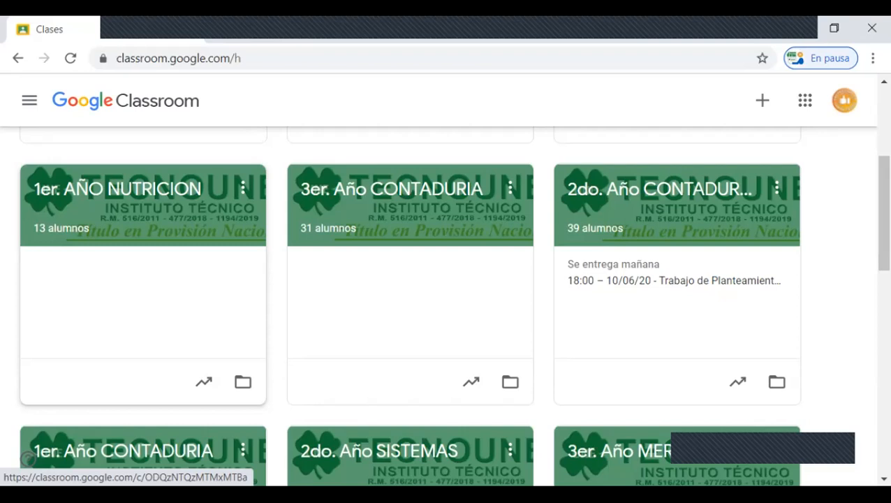
scroll(410, 293, up, 3)
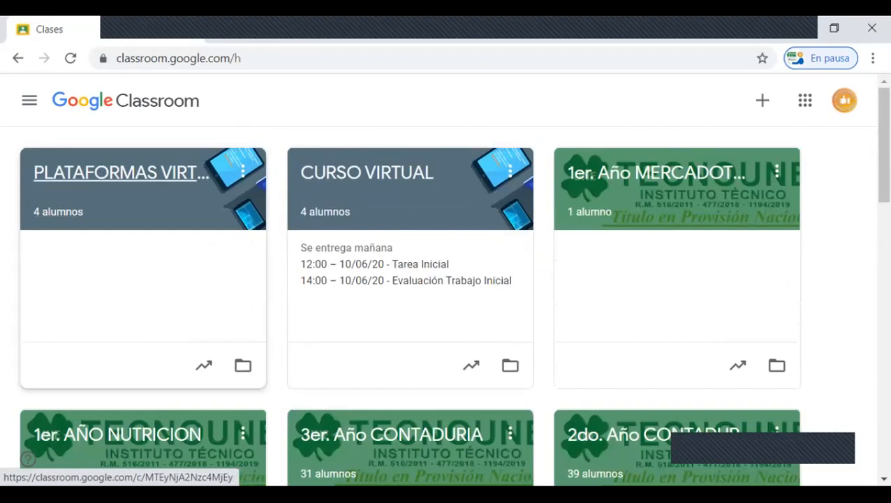
click(118, 172)
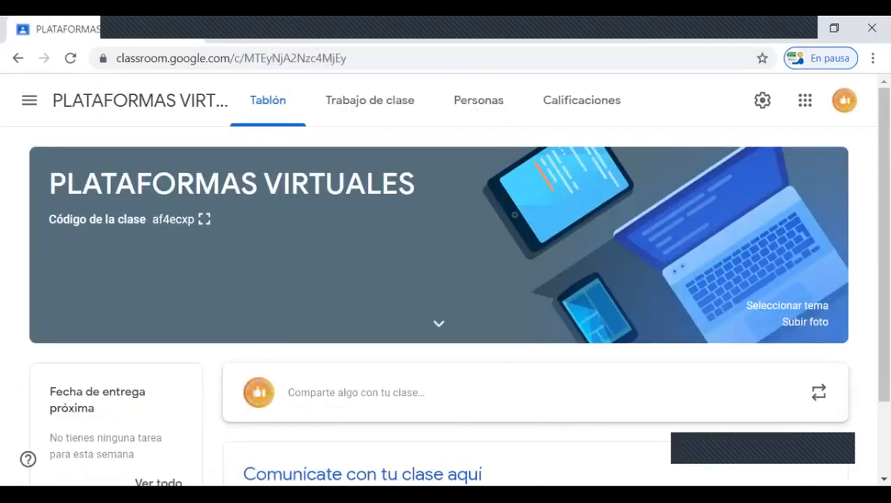
click(478, 100)
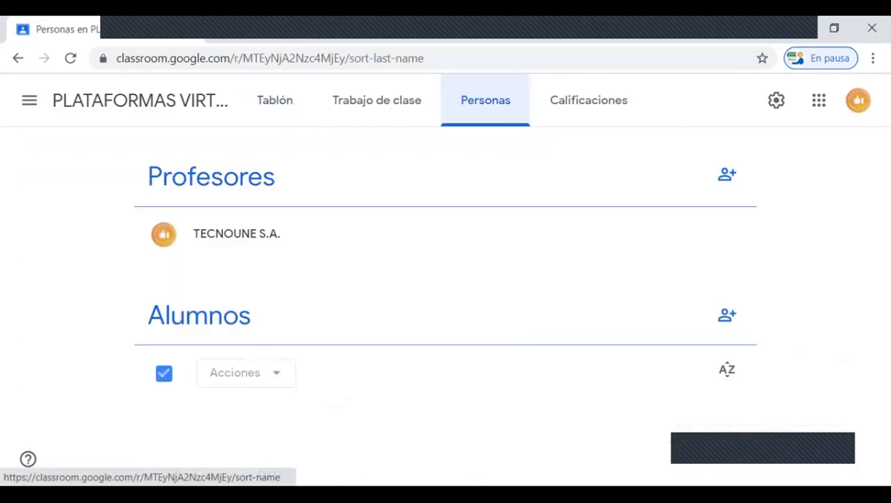
scroll(438, 305, down, 2)
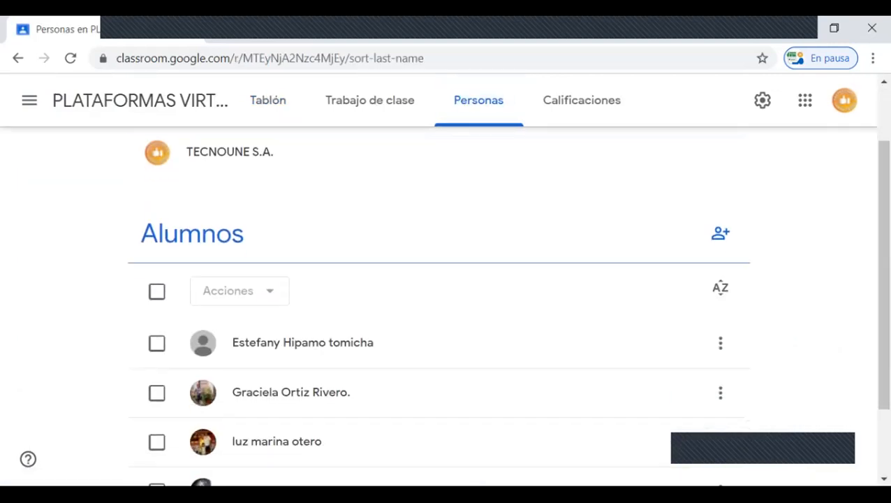
scroll(439, 305, up, 2)
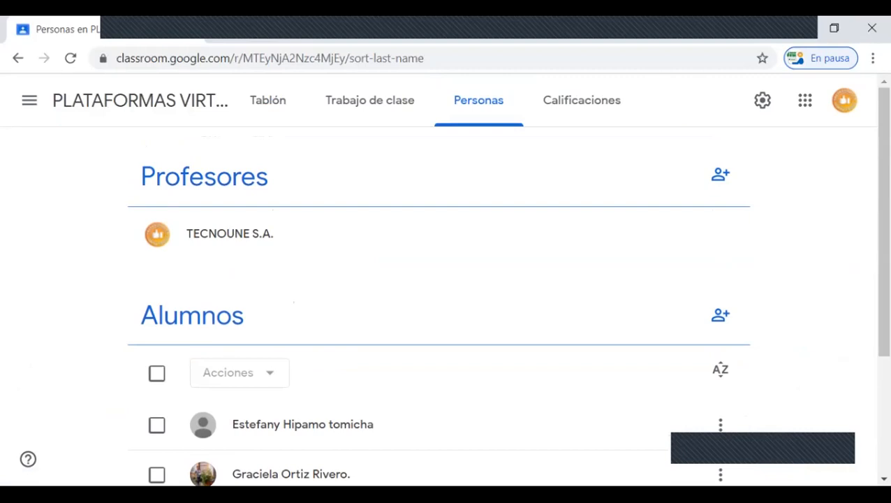
scroll(439, 294, down, 3)
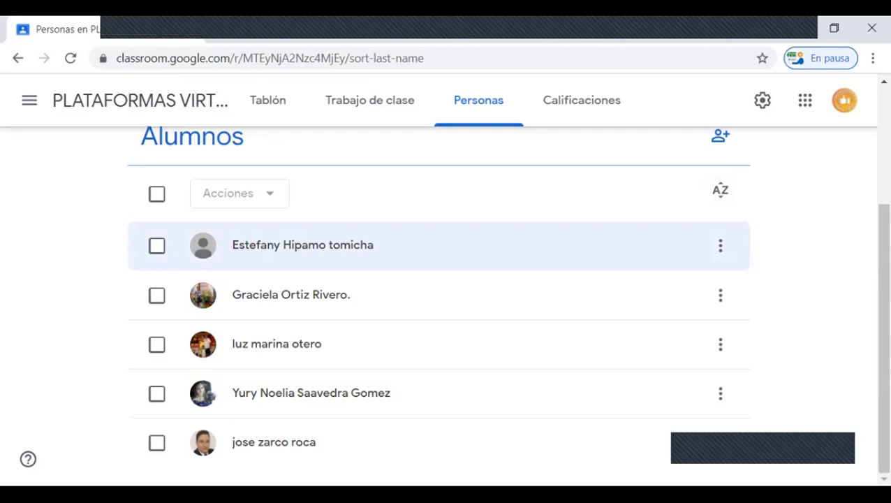
Step: Invite a student to the PLATAFORMAS VIRTUALES class by entering the student's e-mail address and sending the invitation
scroll(720, 307, up, 2)
click(720, 299)
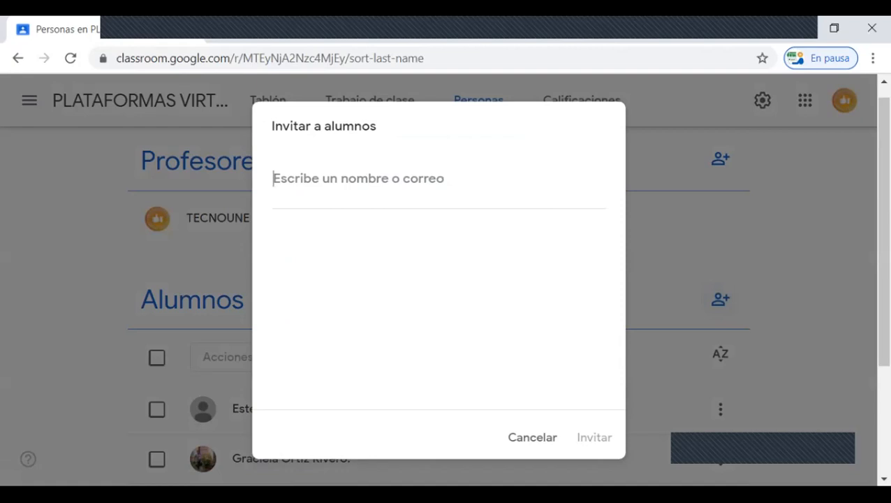
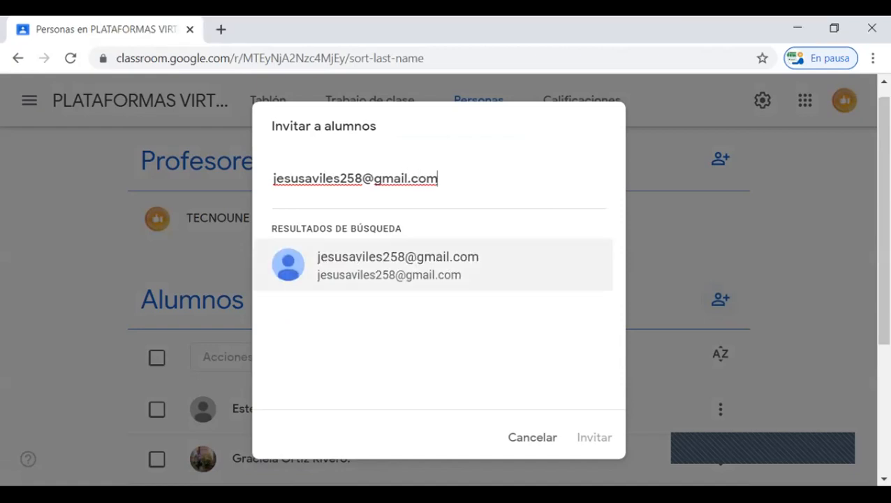
key(Return)
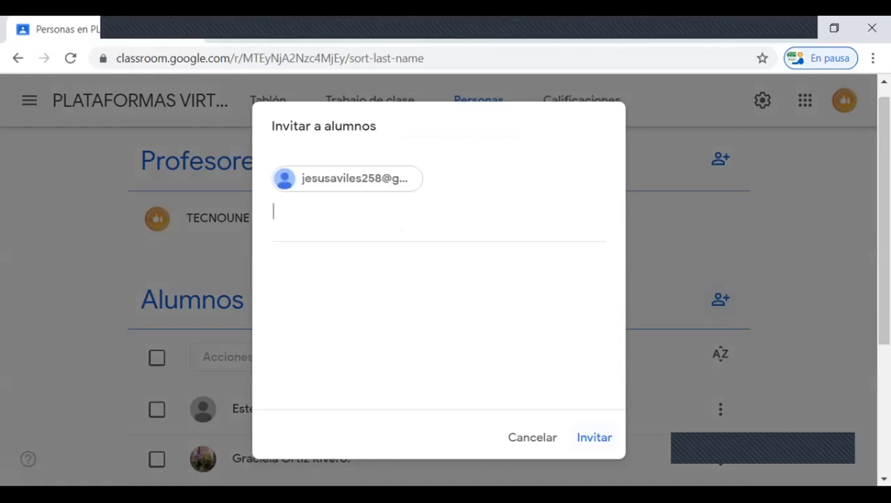
click(598, 437)
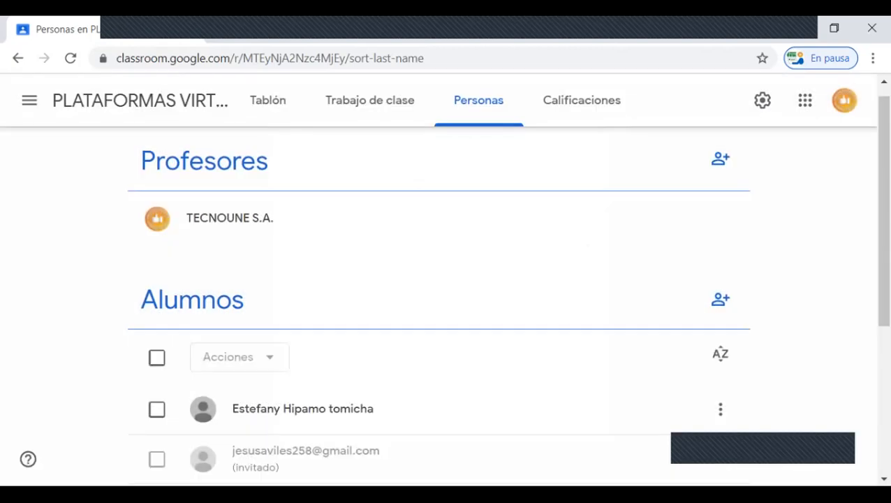
Step: Look through the class's student list and view the individual options for the fourth student listed
scroll(439, 342, down, 3)
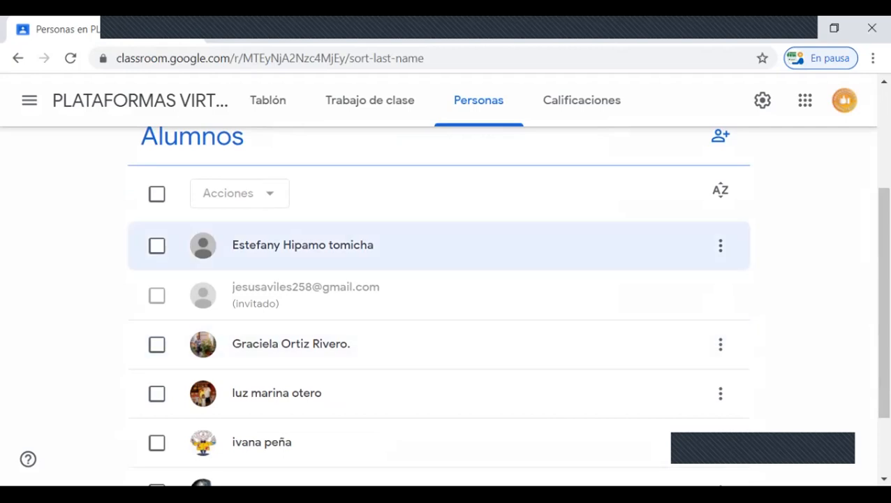
scroll(439, 305, down, 1)
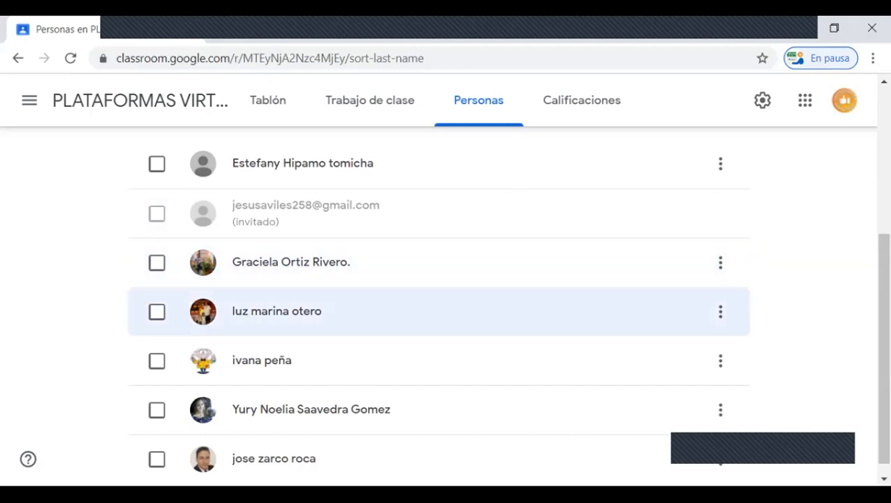
scroll(439, 311, down, 1)
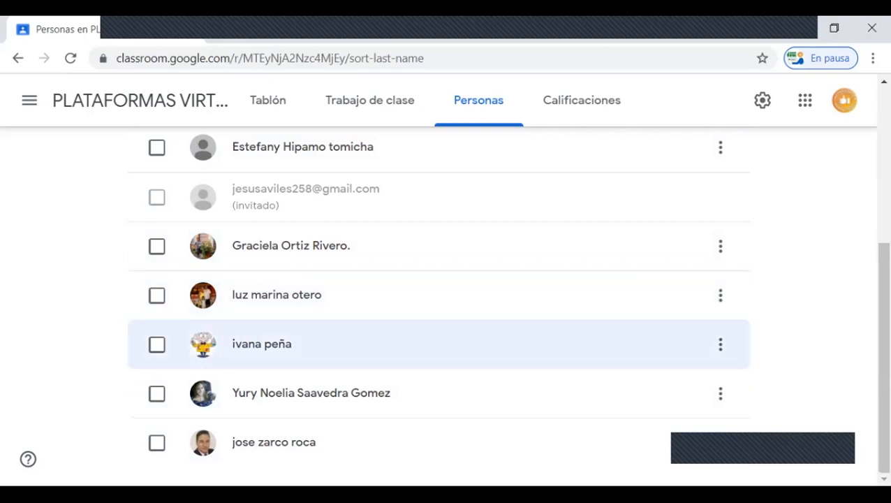
click(720, 294)
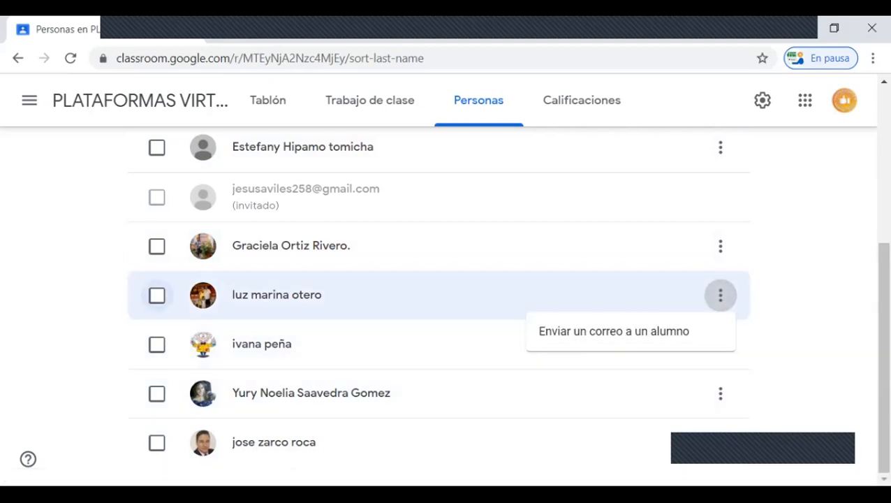
Step: Select the fourth student listed, view the actions available for selected students, and clear the selection
click(156, 296)
click(156, 295)
scroll(432, 304, up, 2)
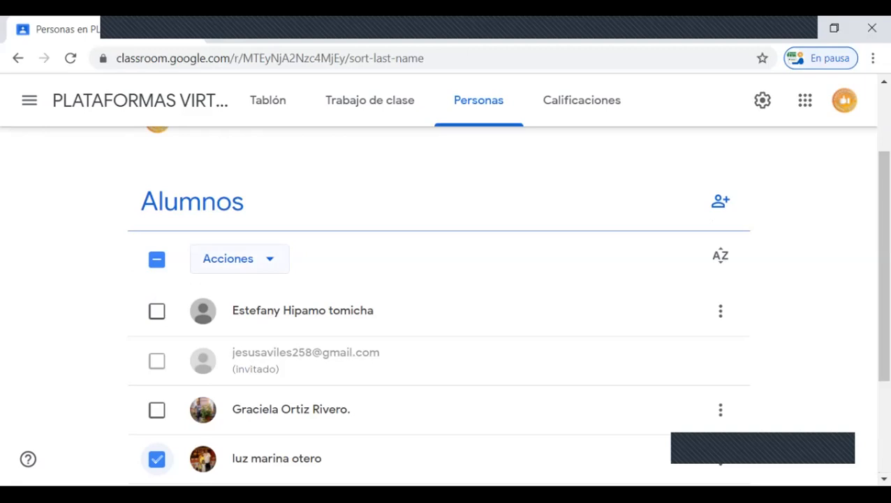
click(230, 259)
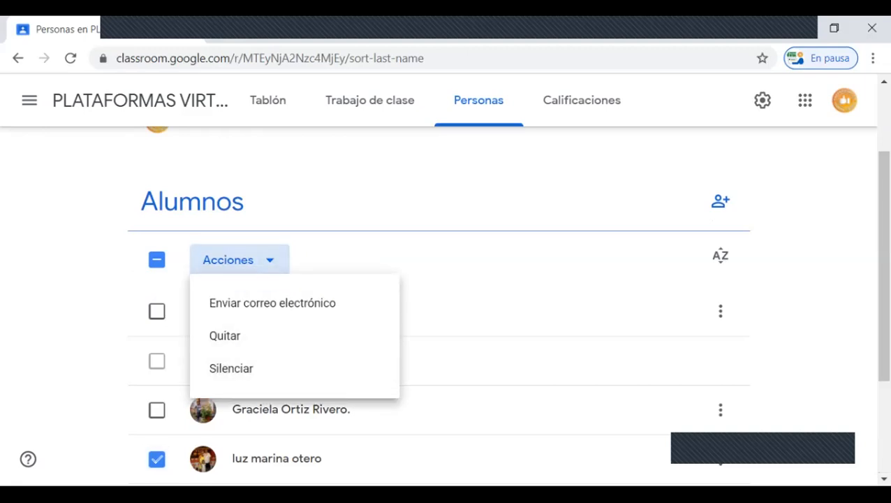
key(Escape)
scroll(439, 265, down, 3)
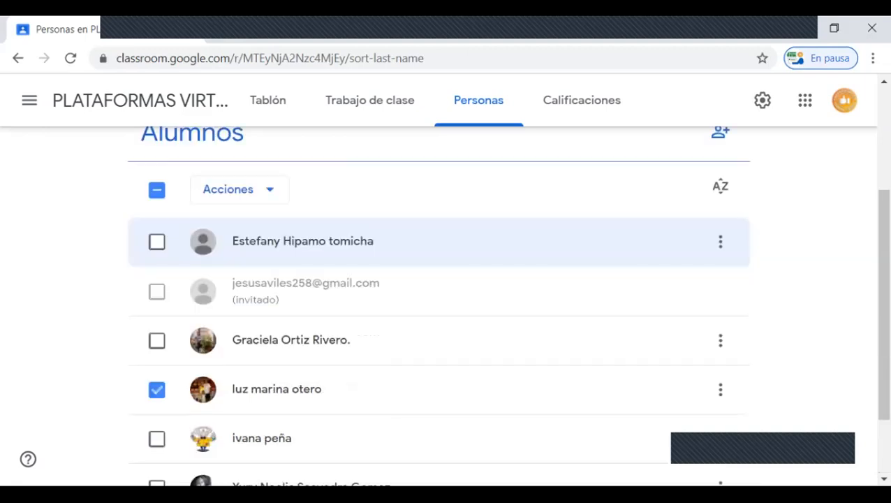
click(157, 294)
scroll(438, 293, up, 2)
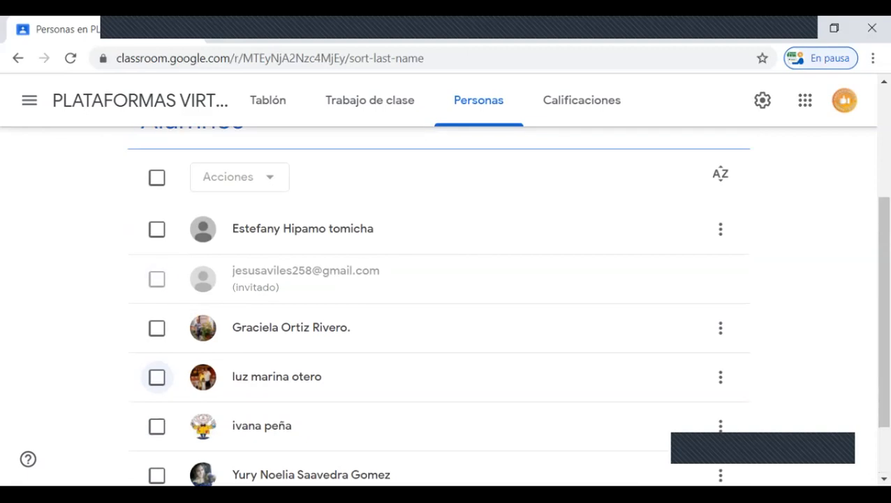
Step: Select the pending invited student, remove them from the class, and look through the remaining students
click(157, 177)
scroll(439, 308, up, 1)
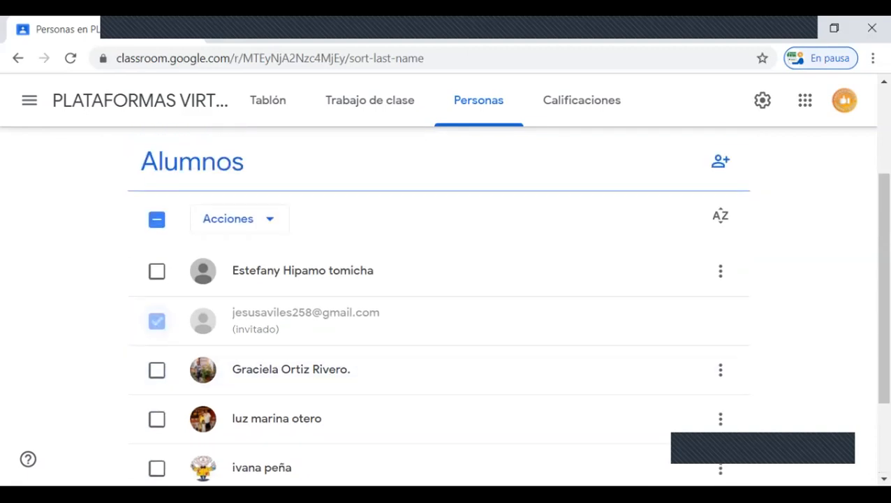
scroll(438, 308, up, 3)
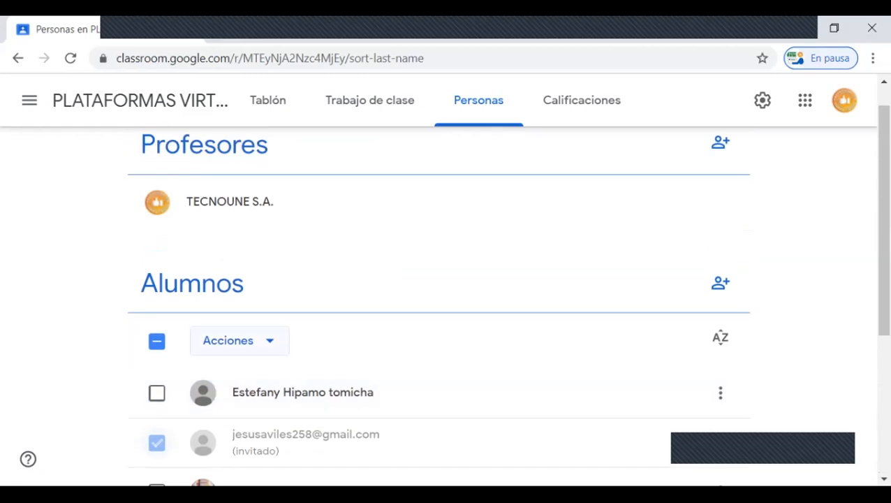
click(238, 340)
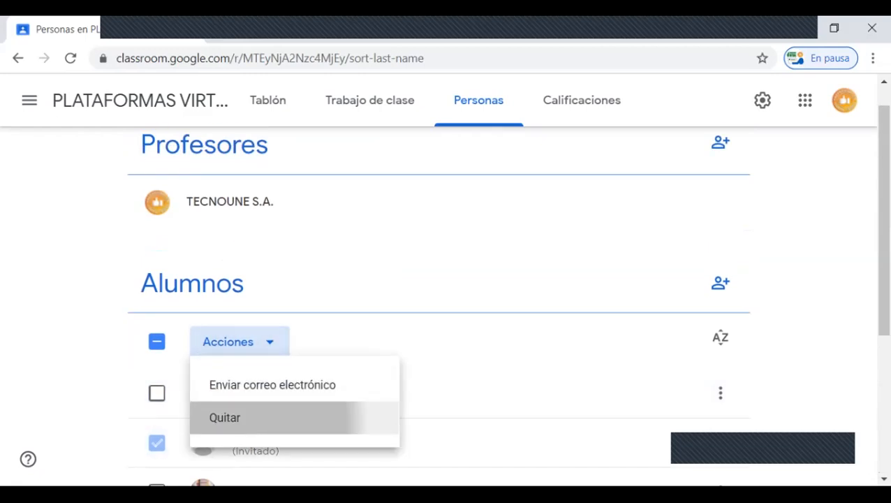
click(231, 416)
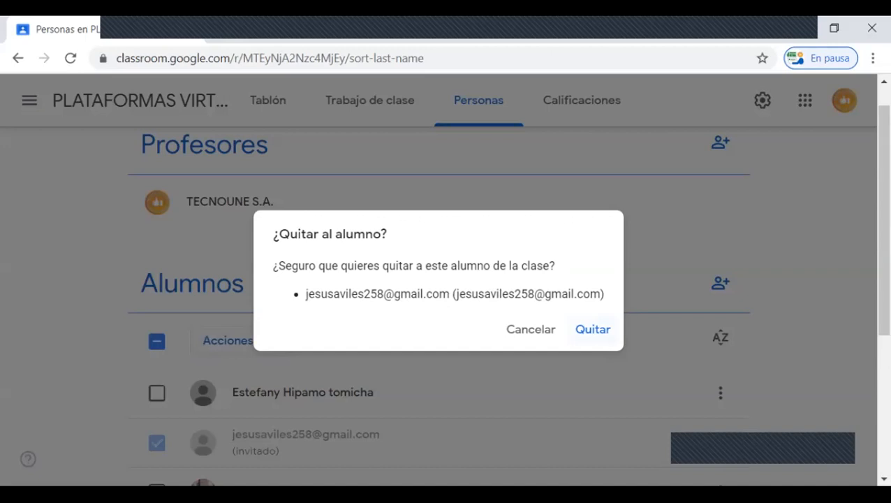
click(593, 329)
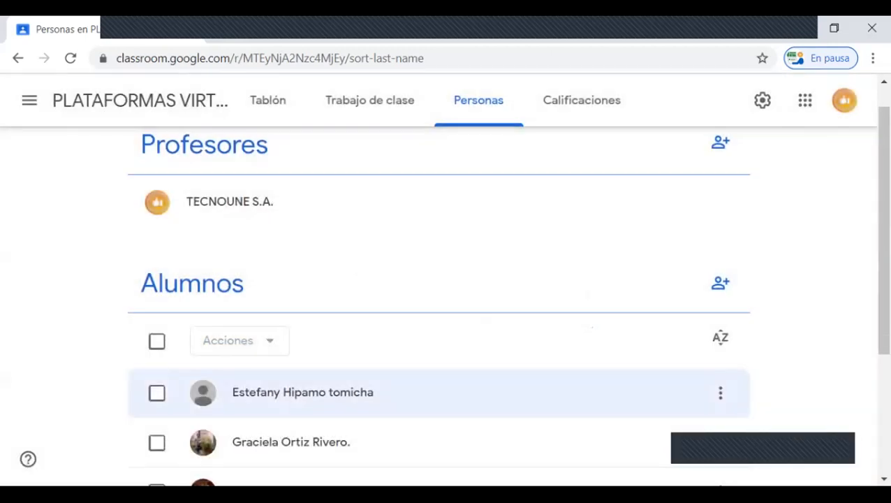
scroll(440, 325, down, 3)
scroll(440, 335, down, 1)
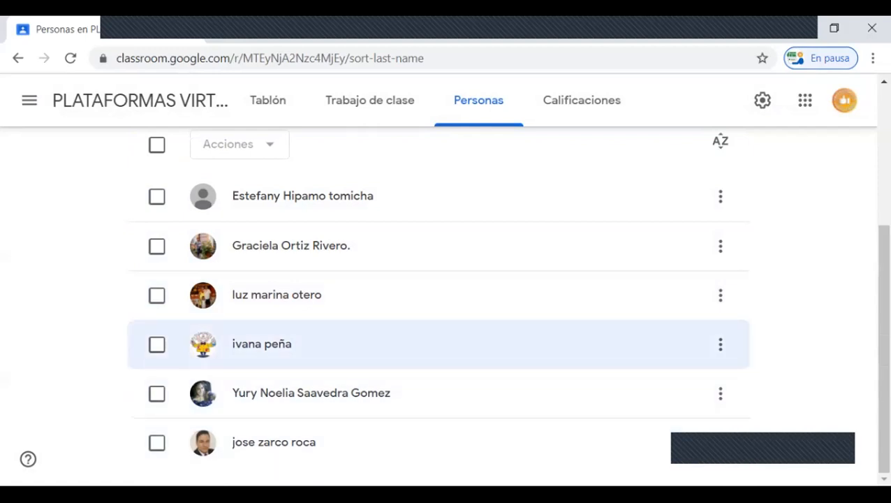
scroll(440, 343, up, 3)
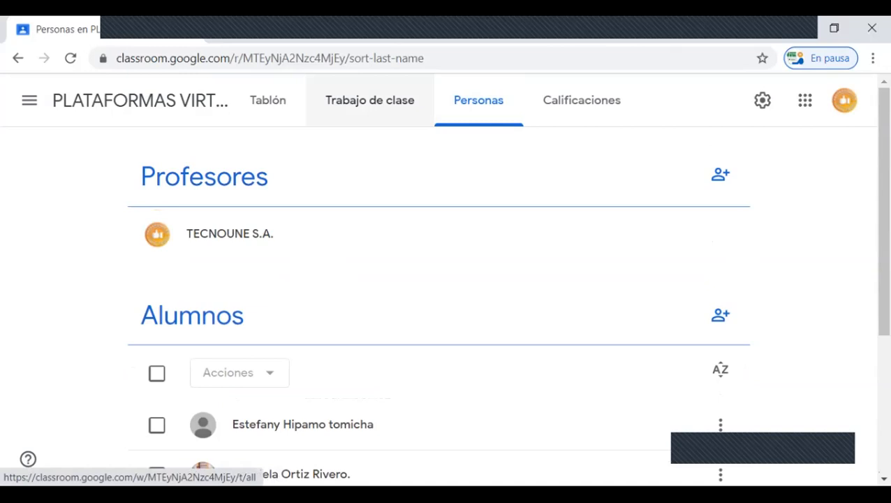
Step: Open the class work of PLATAFORMAS VIRTUALES and add a topic named CLASSROOM
click(370, 100)
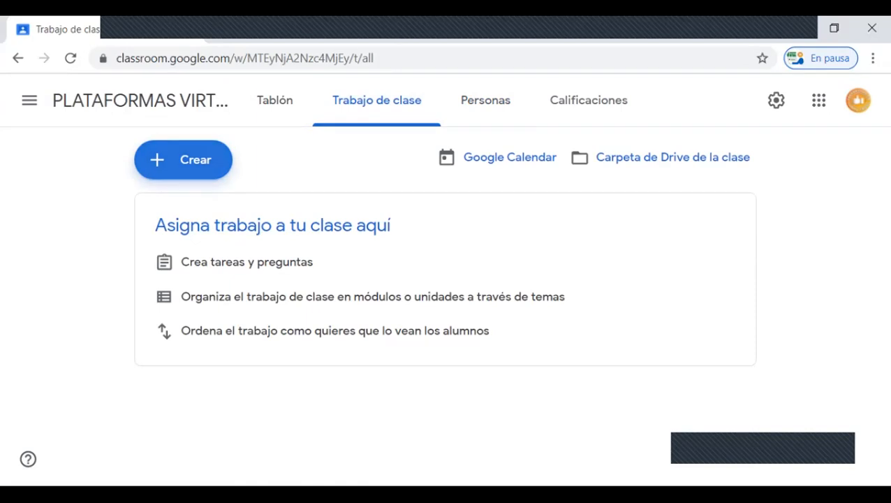
click(183, 159)
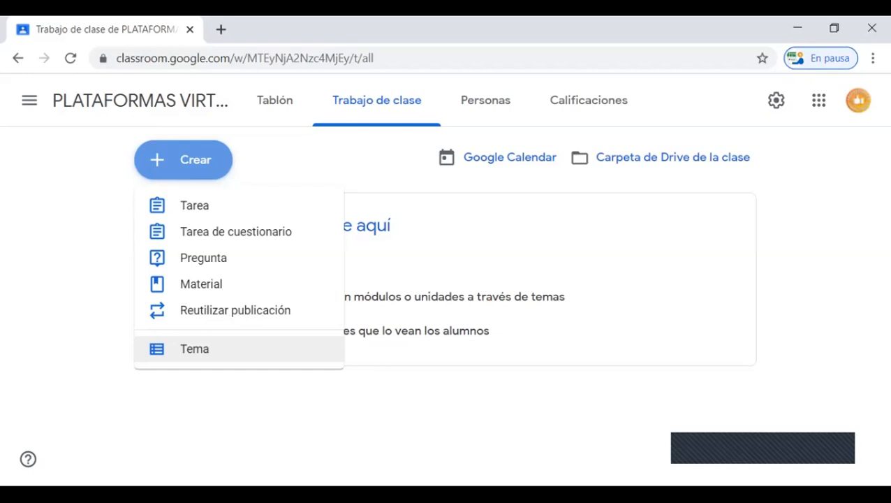
click(199, 348)
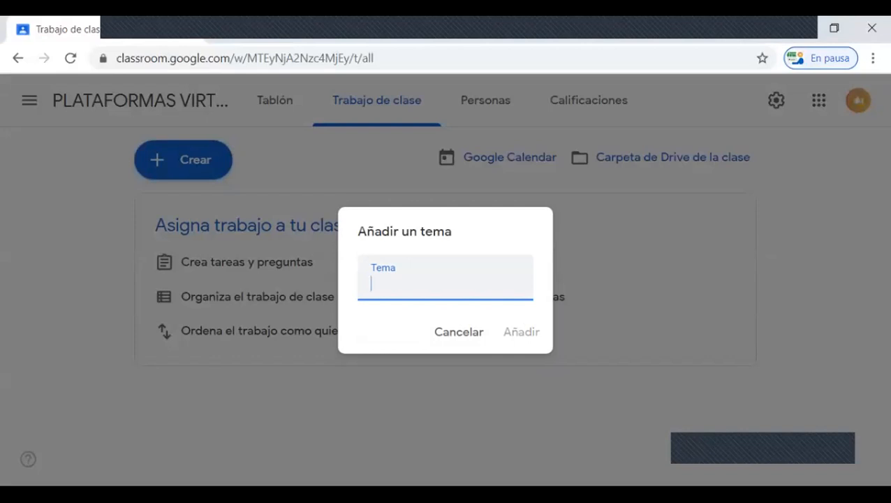
text(C)
key(BackSpace)
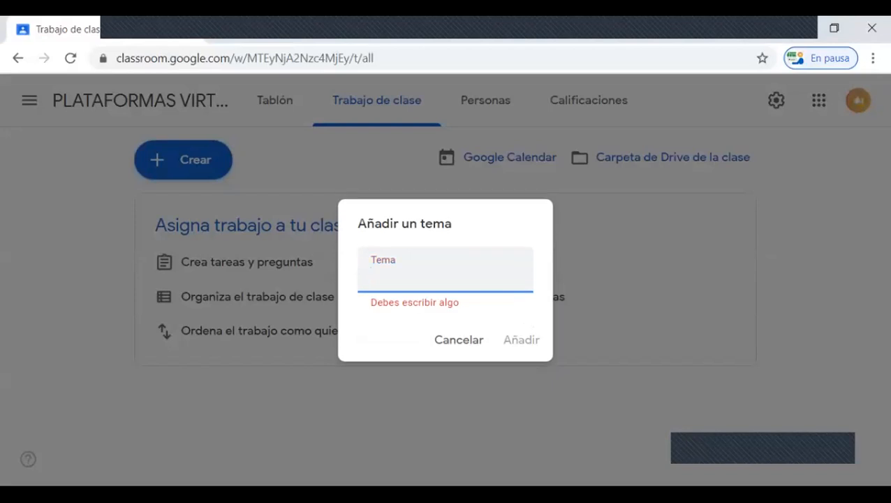
text(CLASSROOM)
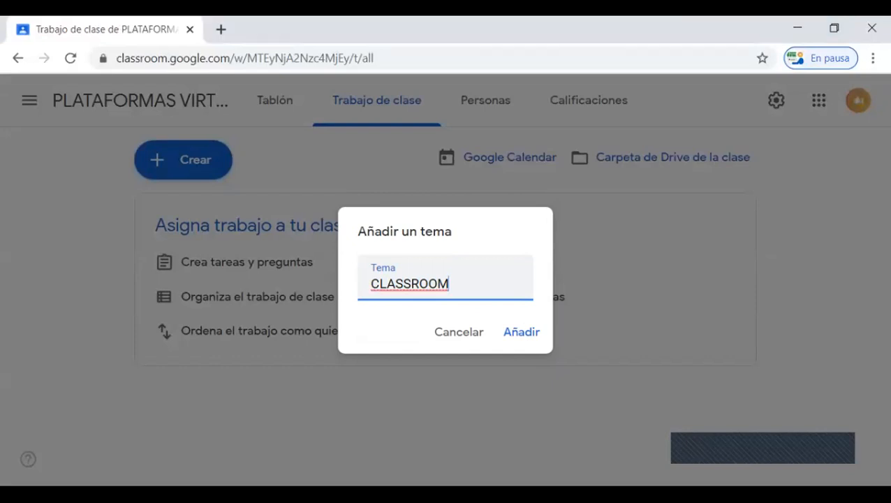
key(Return)
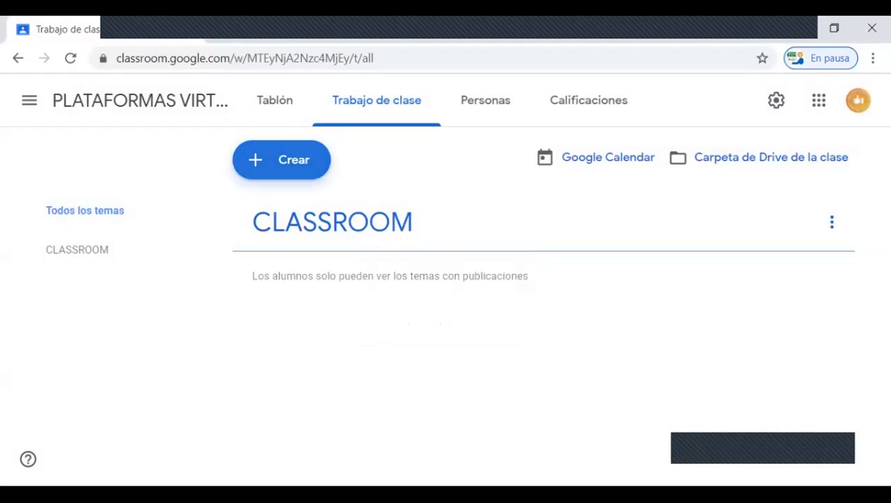
Step: Add a second class work topic named ZOOM
click(281, 159)
click(307, 349)
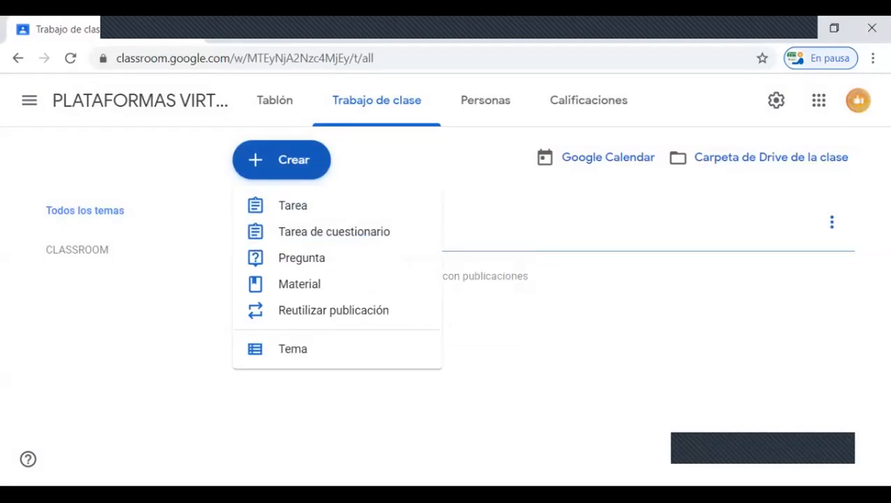
text(ZOOM)
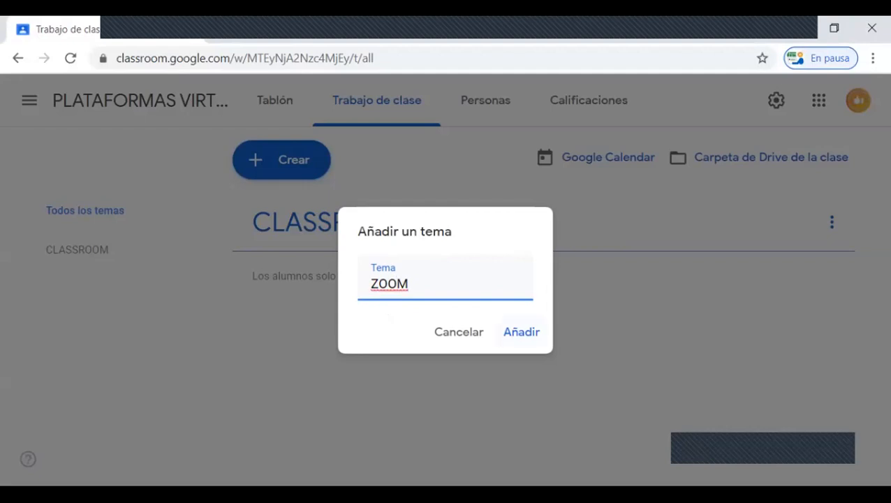
key(Return)
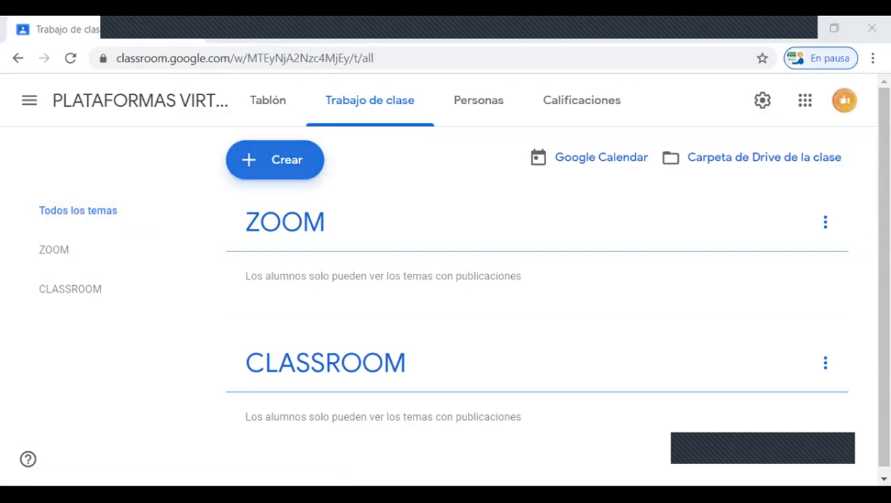
Step: Start a new assignment (Tarea) for the class and title it "10/06/20 - Primera Tarea"
click(274, 159)
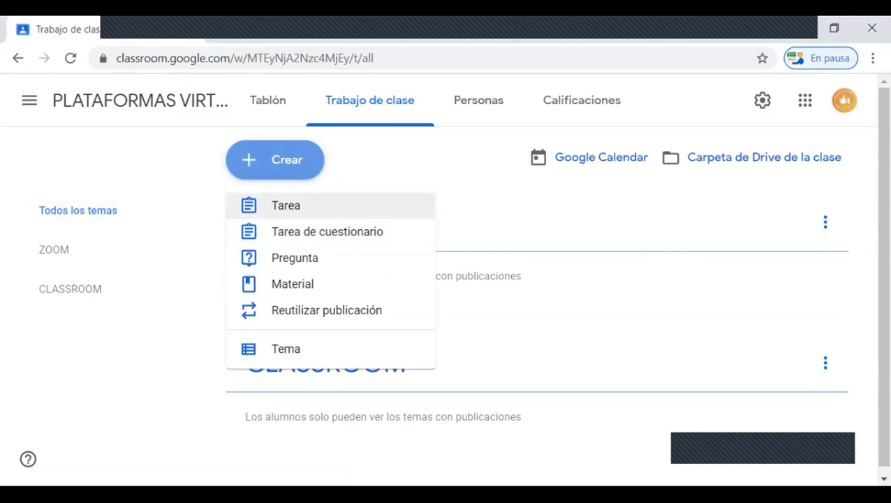
click(286, 205)
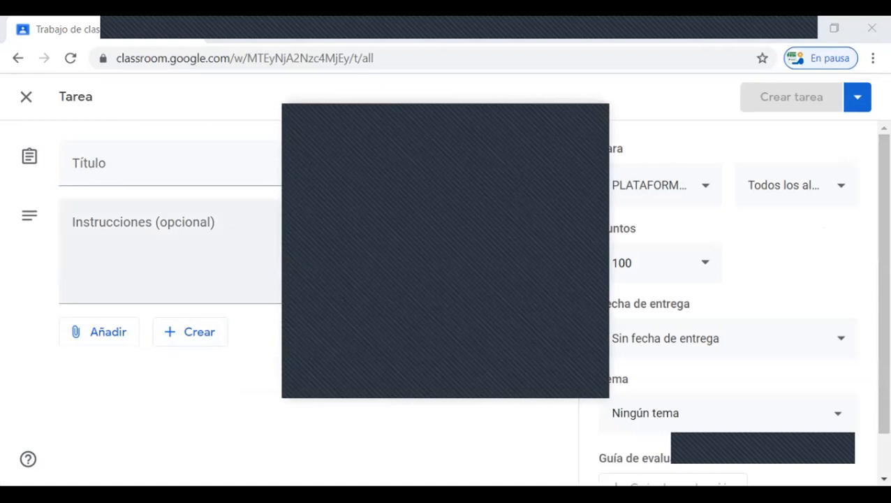
click(174, 251)
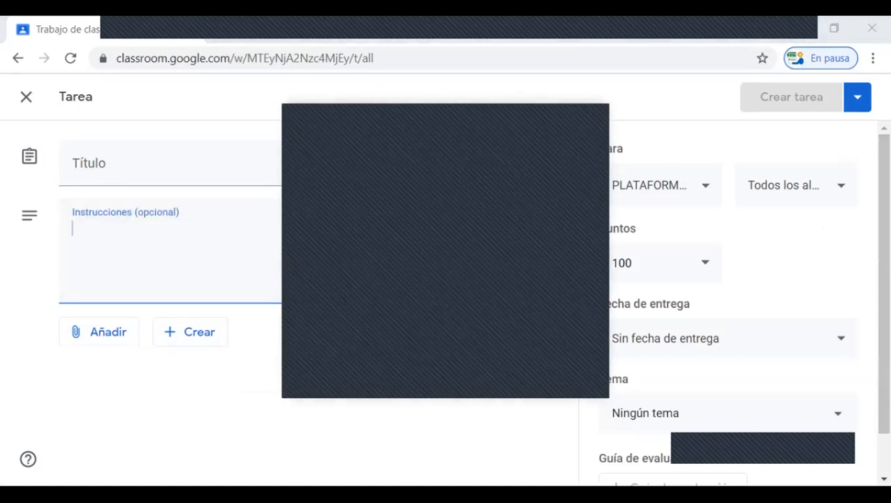
click(309, 163)
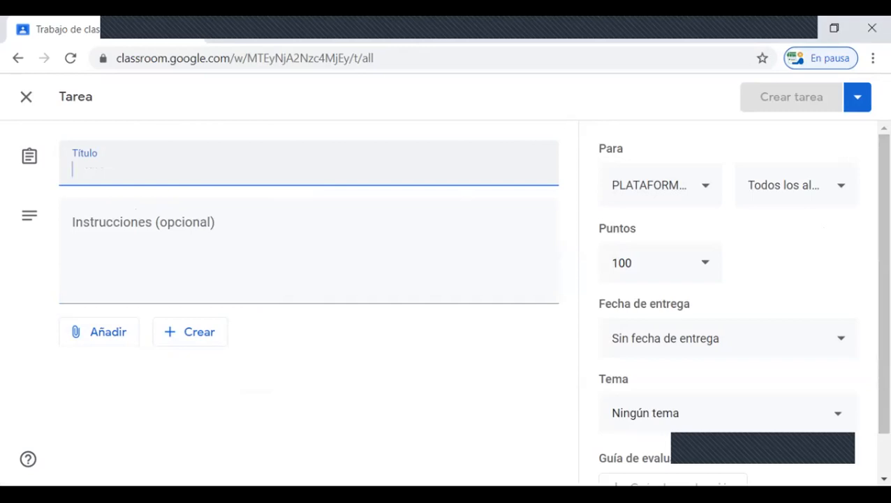
text(10)
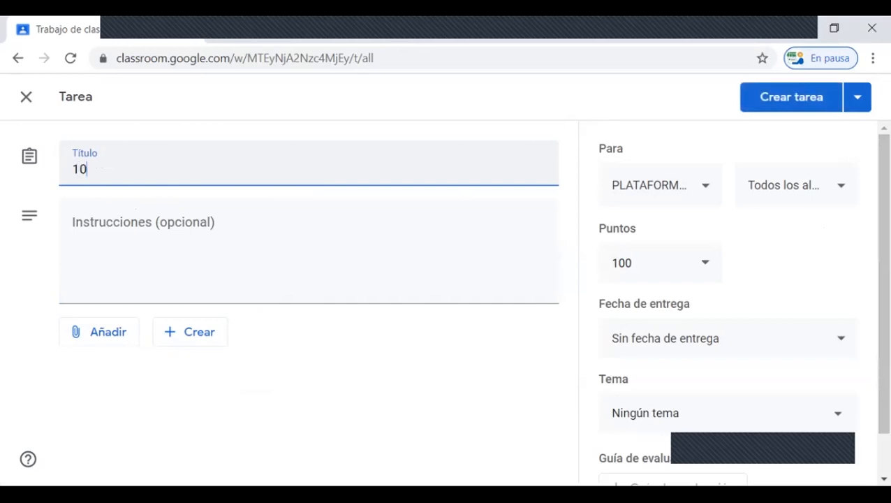
text(/06/20)
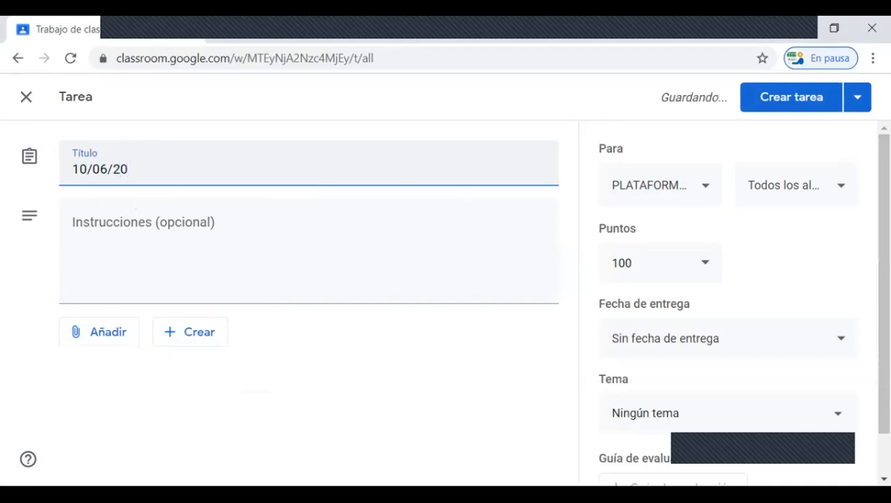
text( - )
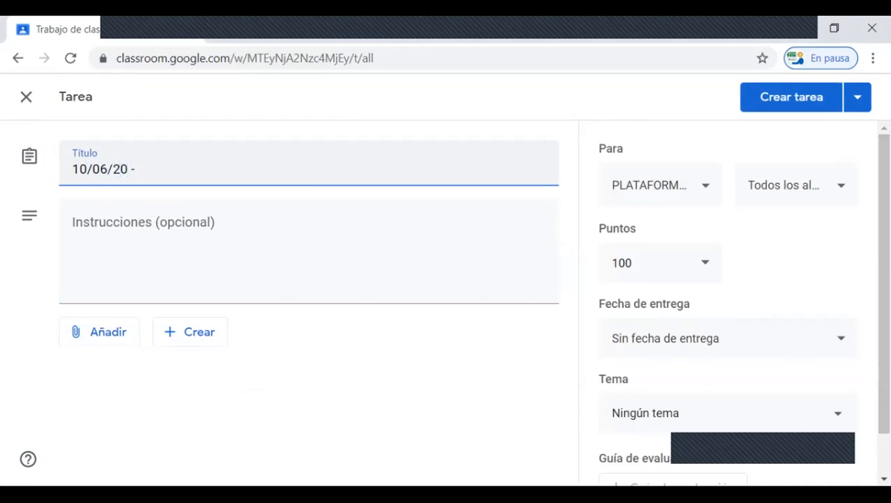
text(tAREA)
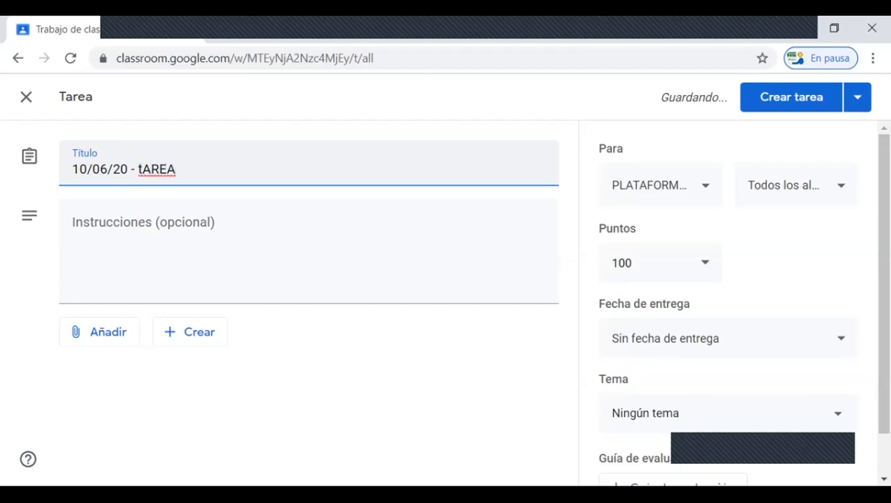
key(BackSpace)
key(BackSpace)
key(BackSpace)
key(BackSpace)
key(BackSpace)
text(Prime)
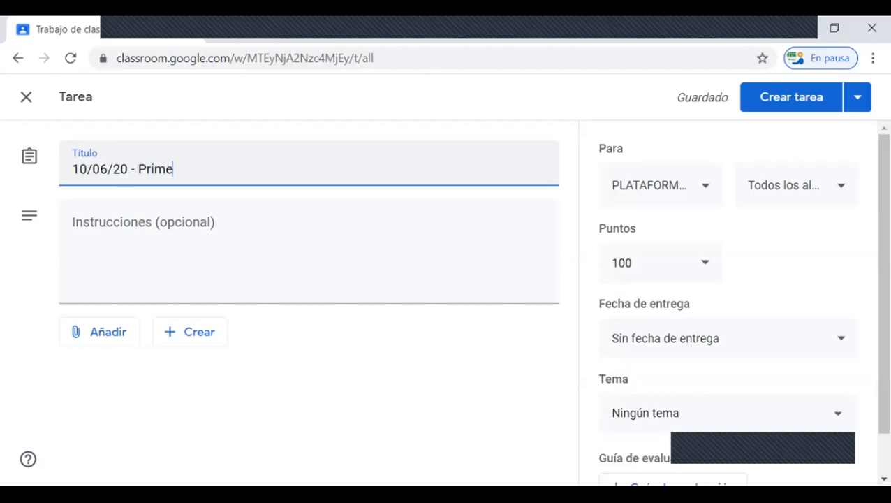
text(ra Tarea)
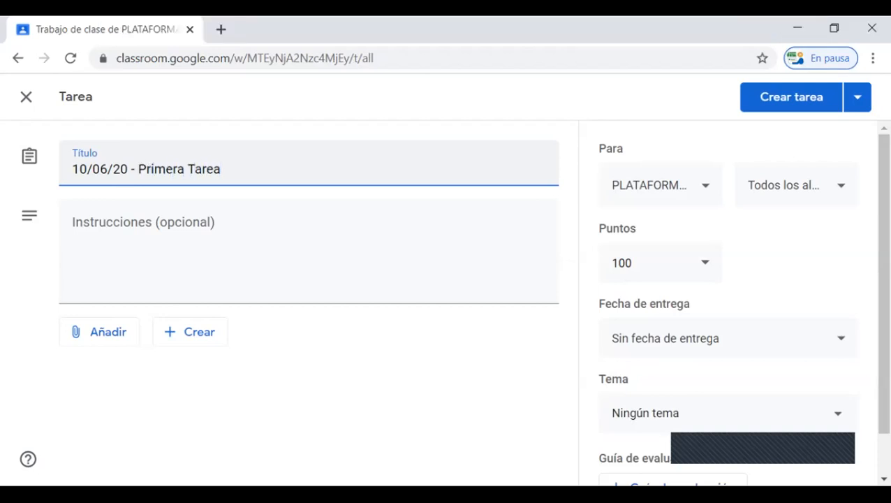
Step: Begin the assignment's instructions with "Actividad 1. El estudiante debera realizar una investigacion corta de lo que es la plataforma CLASSROOM."
click(169, 234)
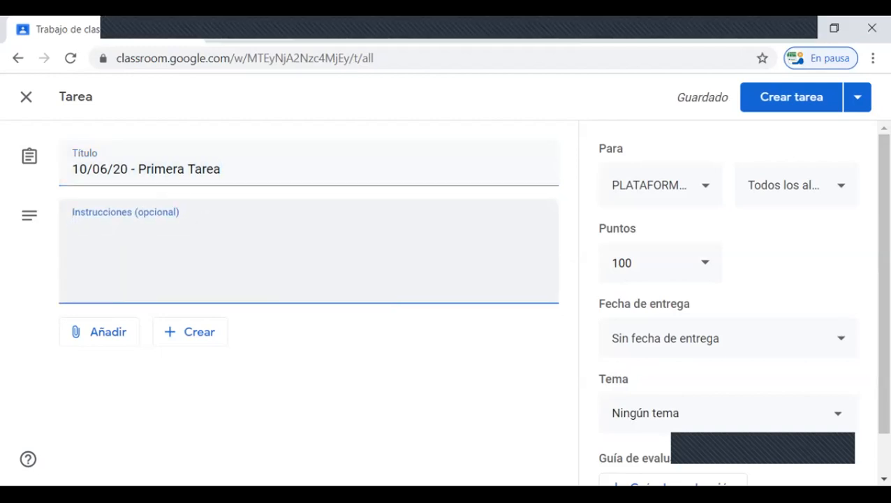
text(A)
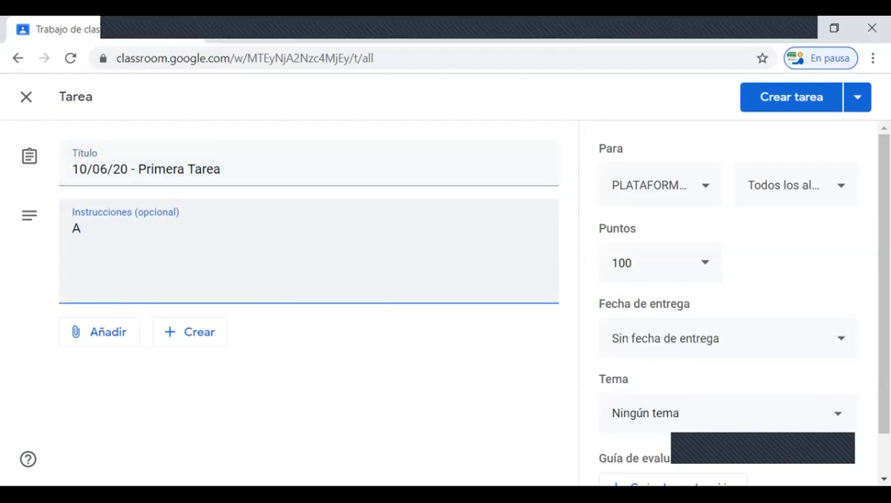
text(ctividad 1)
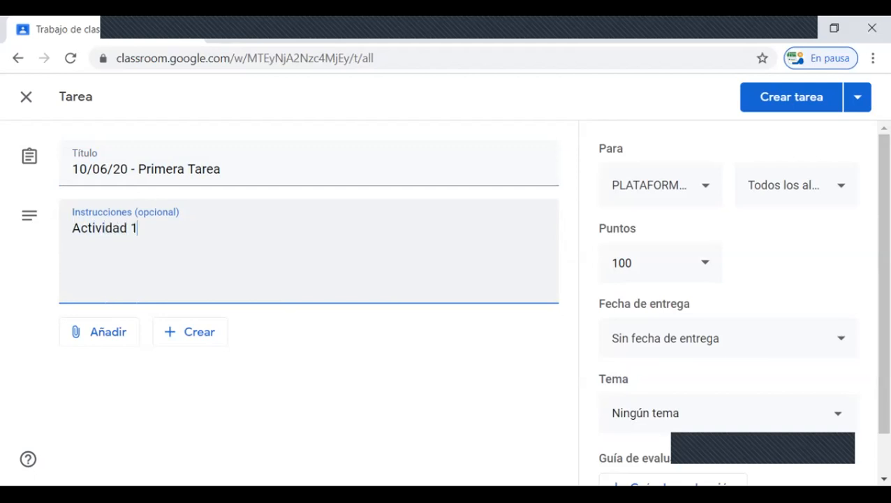
text(. El estudia)
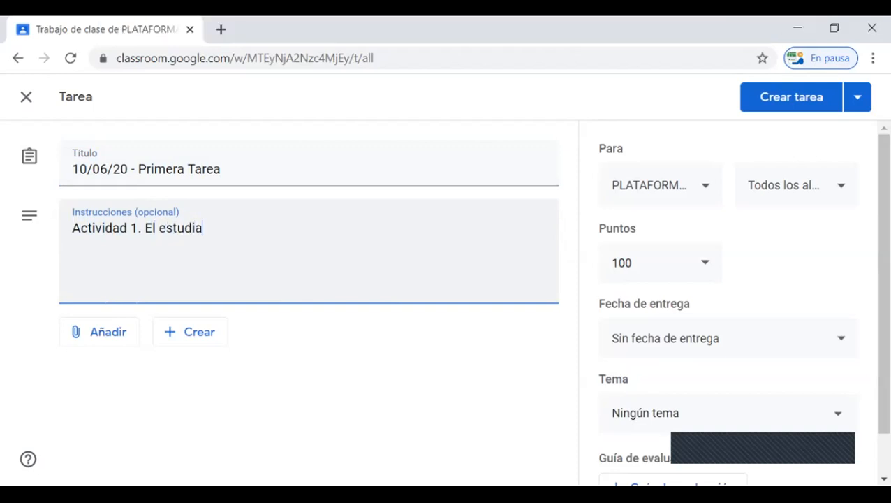
text(nte debera)
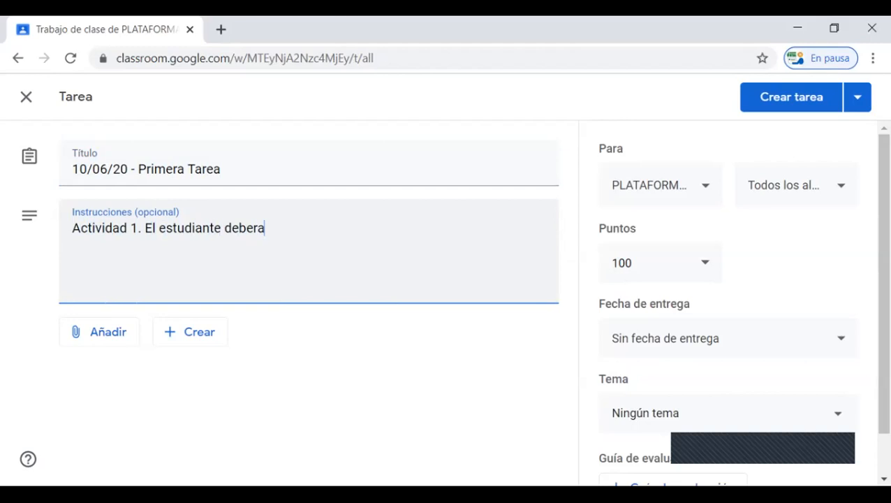
text( realizar)
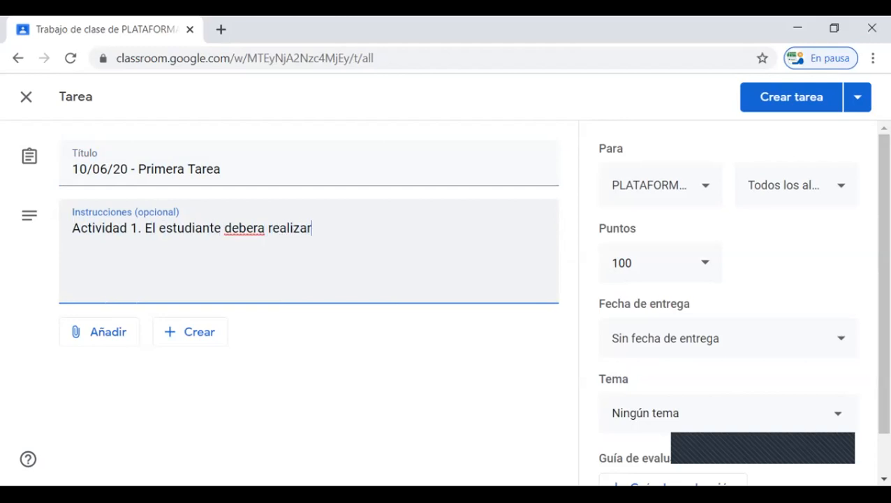
text( una inves)
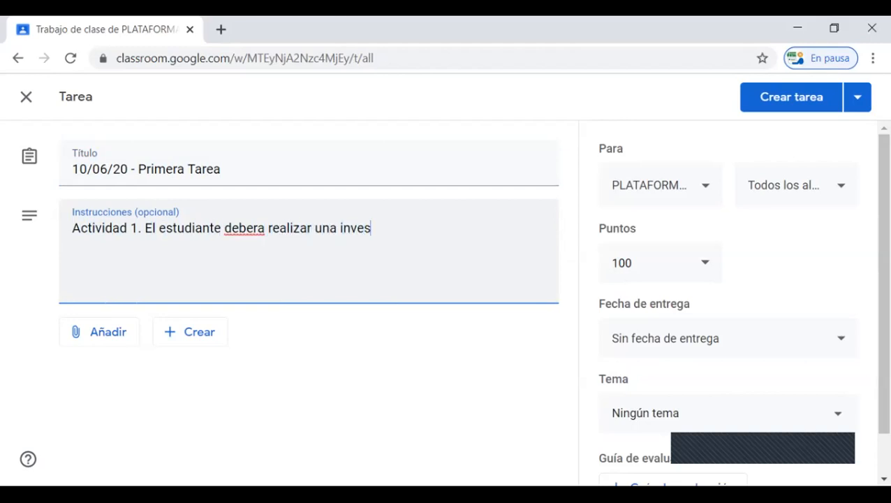
text(tigacion )
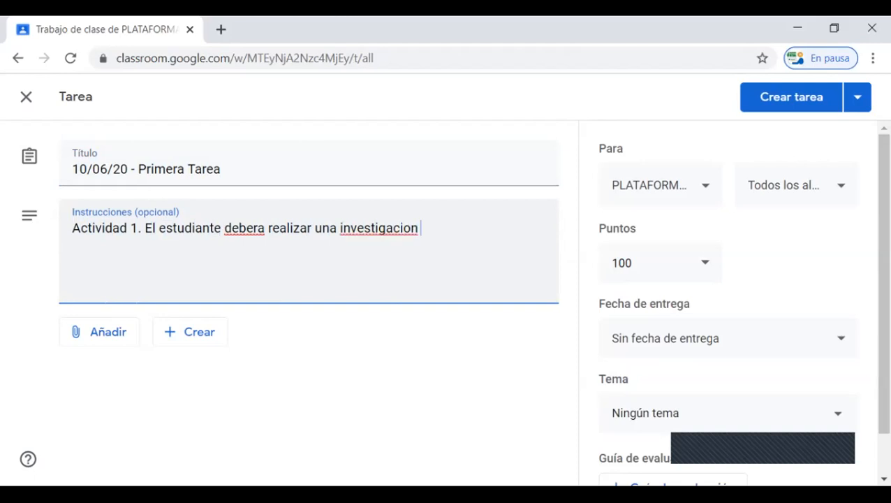
text(corta de lo que e)
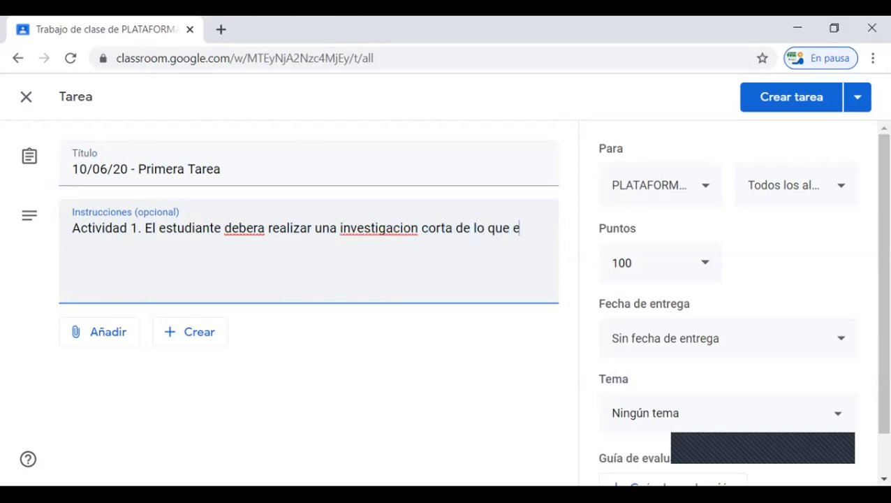
text(s la plataforma )
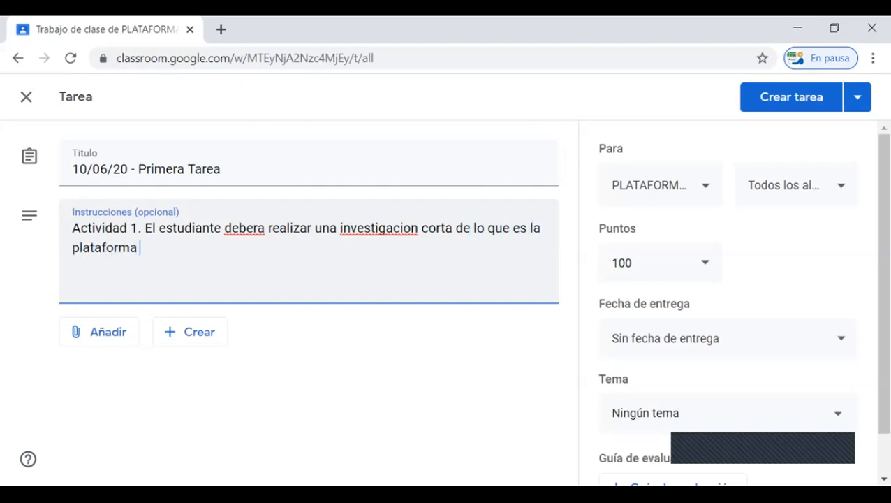
text(CLASSROOL)
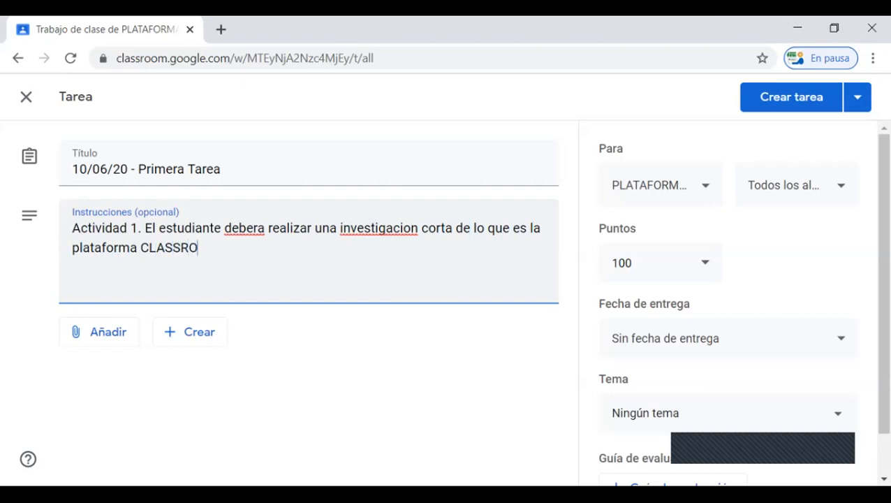
text(M.)
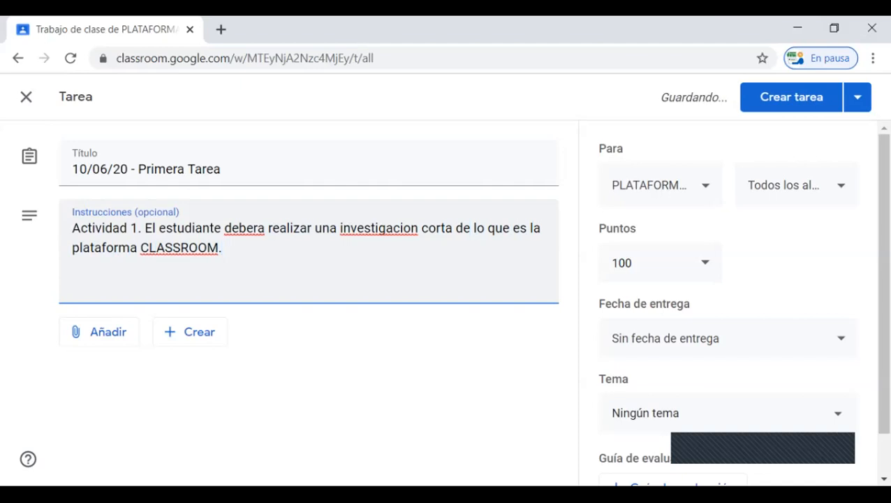
text( Dicha)
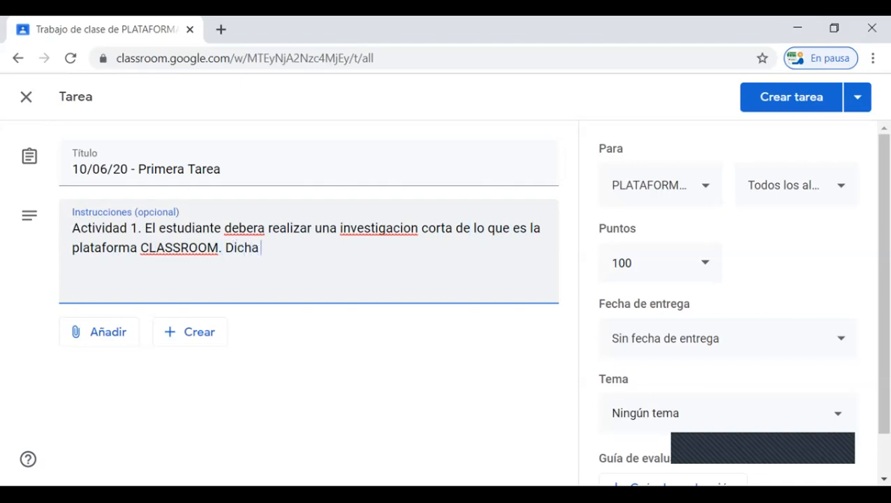
text( tarea debera)
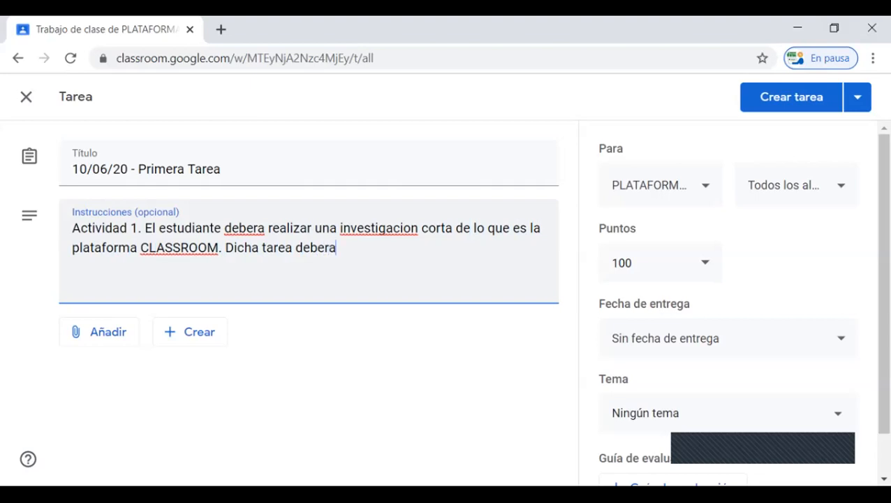
text( ser prese)
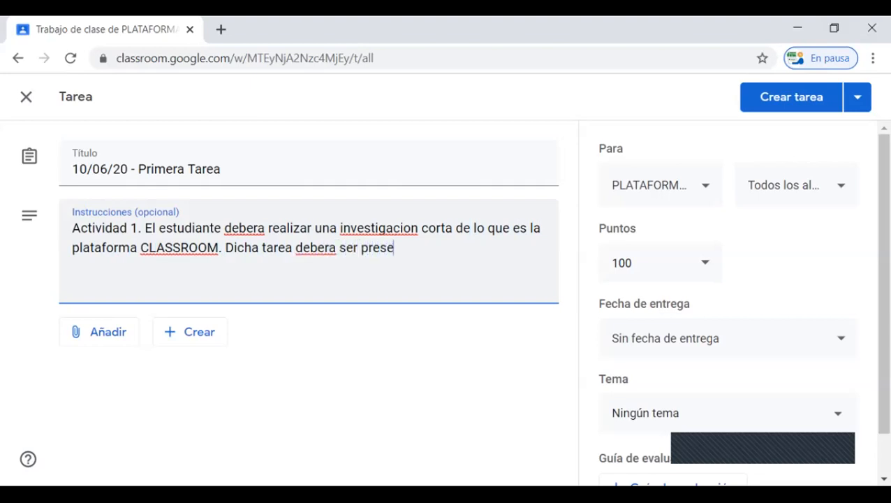
text(ntada hast)
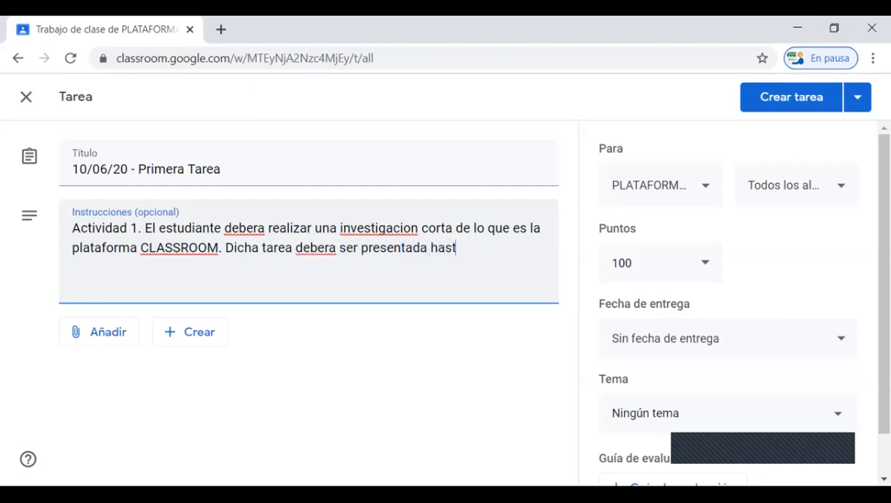
text(a el dia 11)
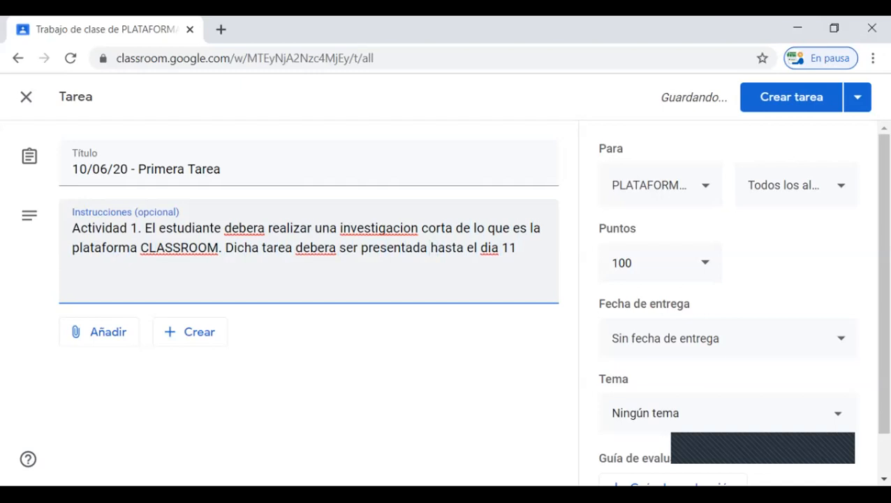
text( de)
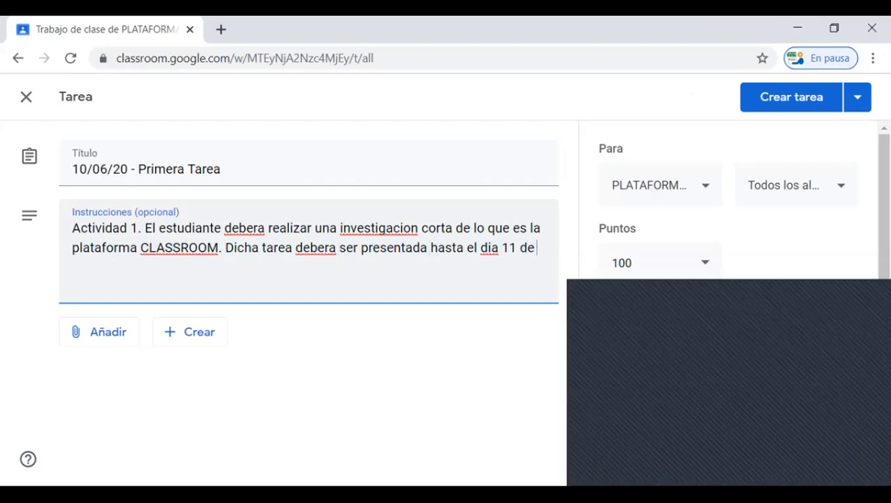
text( junio a hrs)
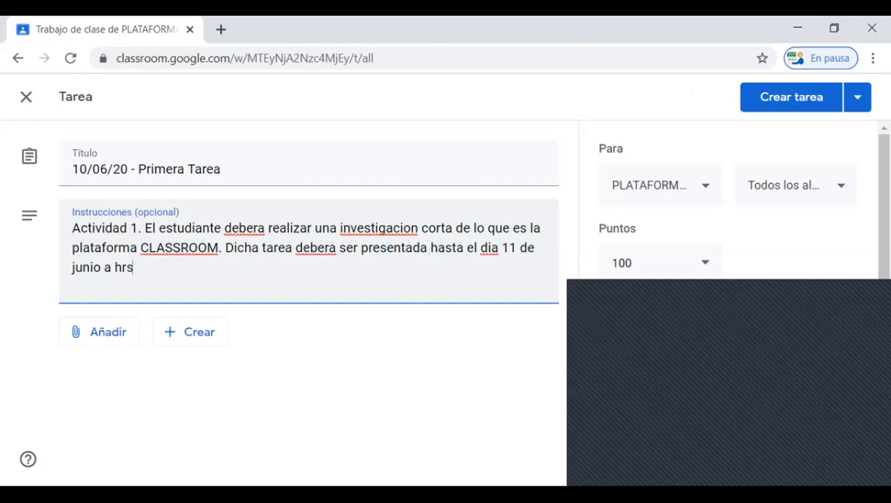
text(. 20)
Step: Continue the instructions with the deadline sentence "Dicha tarea debera ser presentada hasta el dia 11 de junio a hrs. 22:00."
key(BackSpace)
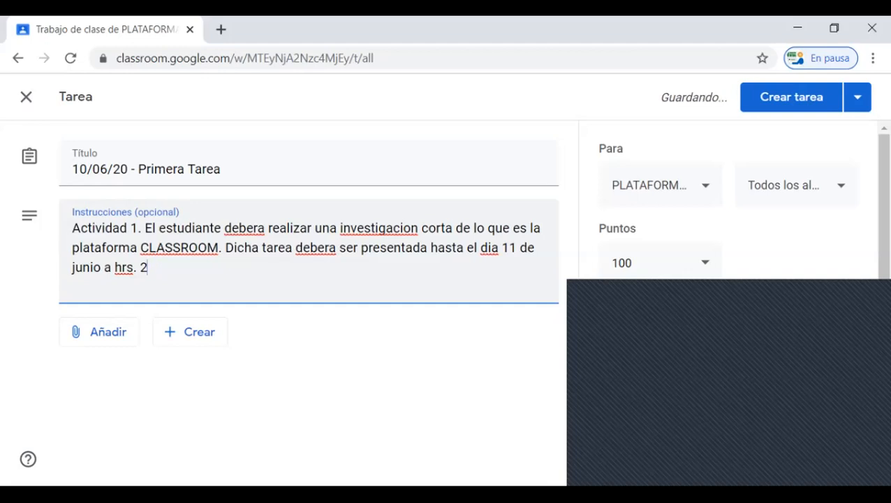
text(2:00.)
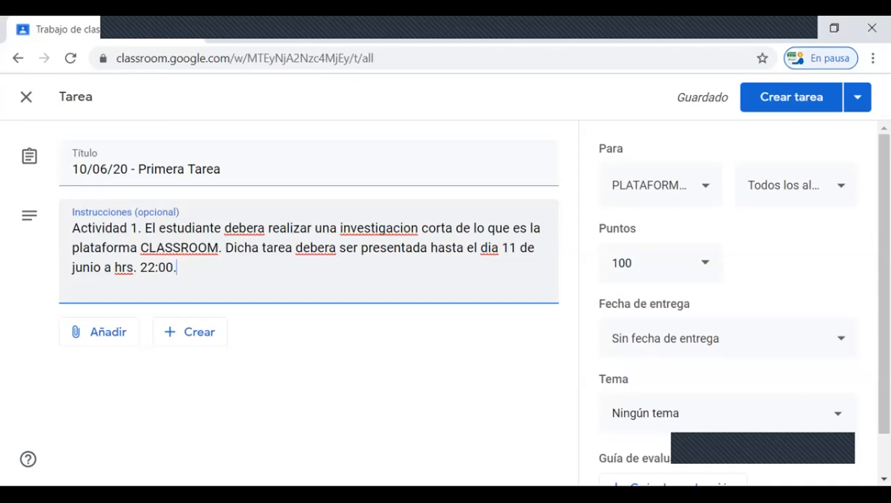
Step: Correct the missing accents in the instructions with the spelling suggestions: "deberá" in both sentences, "investigación" and "día"
right_click(240, 233)
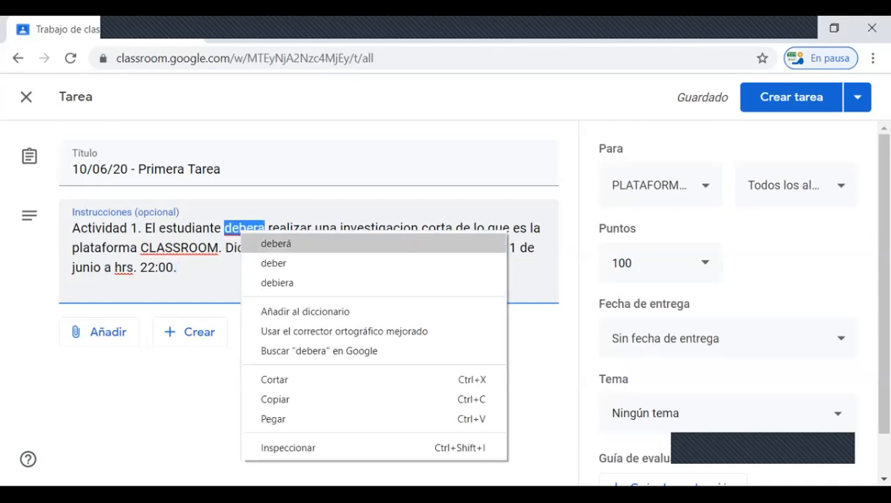
click(276, 243)
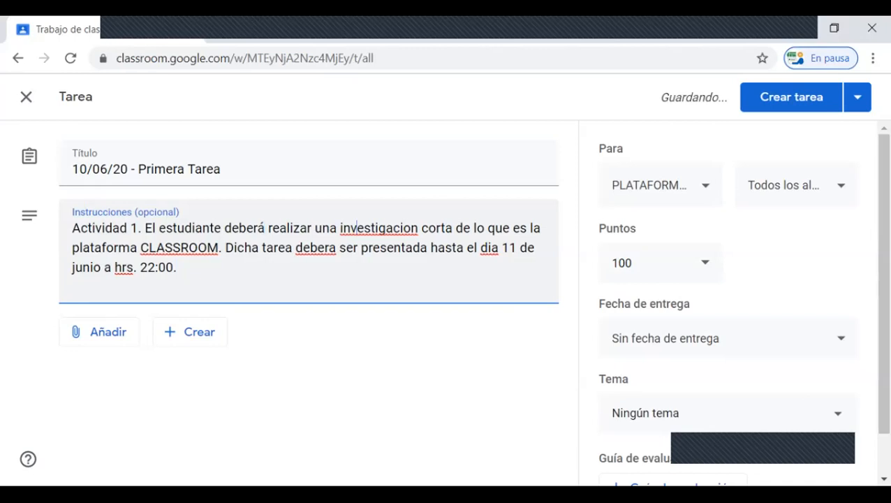
right_click(358, 229)
click(408, 242)
right_click(314, 248)
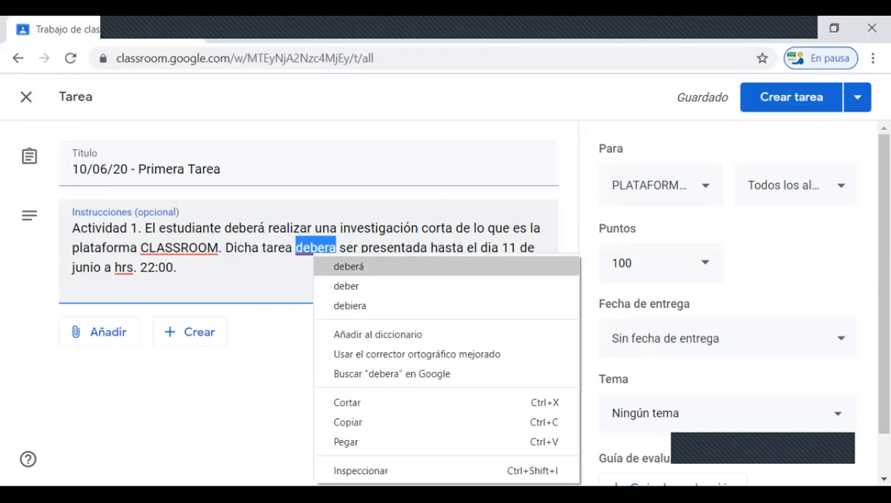
click(349, 264)
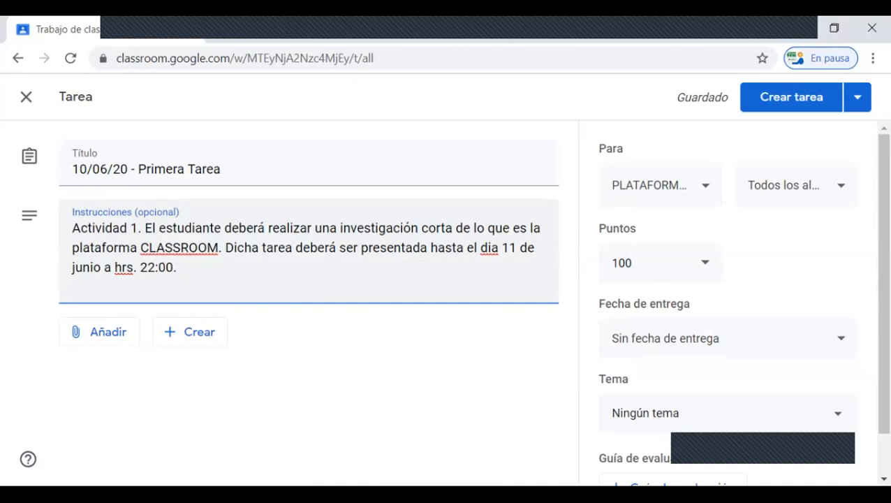
right_click(487, 248)
click(517, 264)
Step: Attach the image google-classroom-logo-1.png from the computer's Imágenes folder to the assignment by uploading it
click(99, 331)
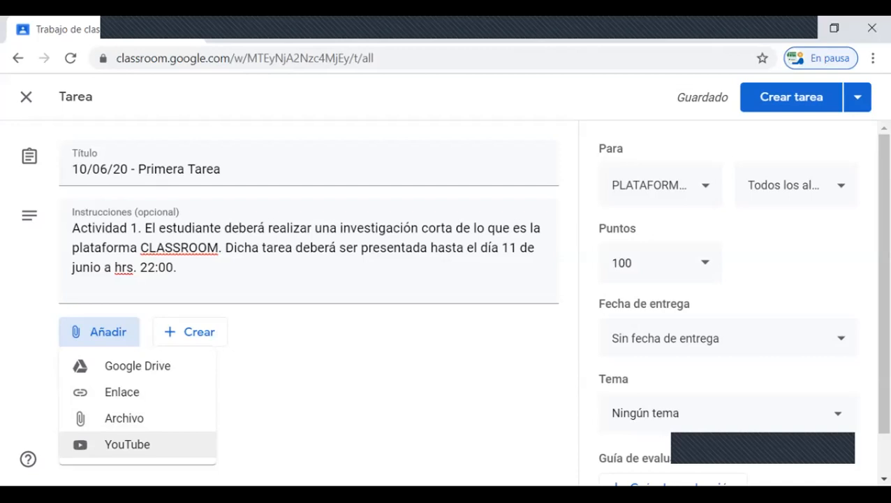
click(124, 418)
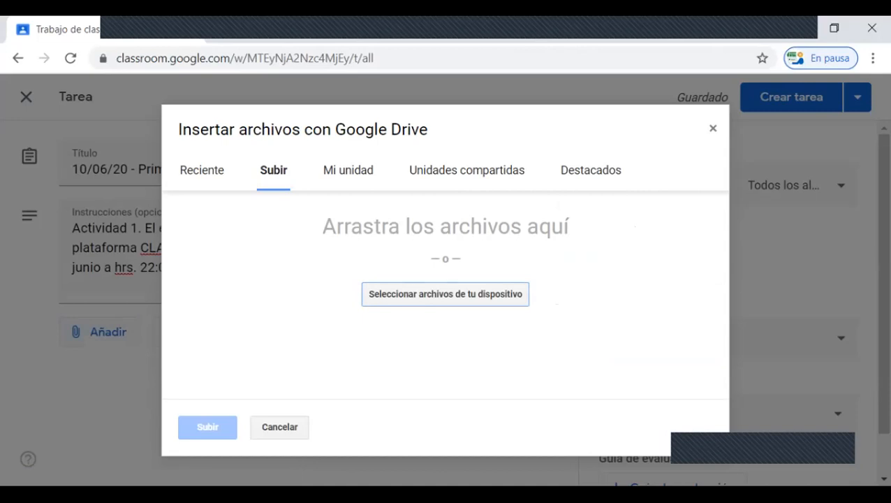
click(444, 294)
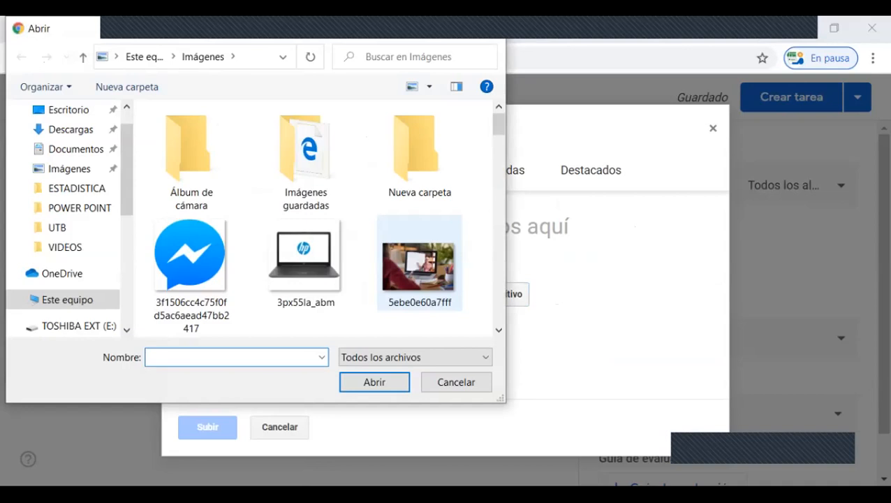
scroll(306, 265, down, 15)
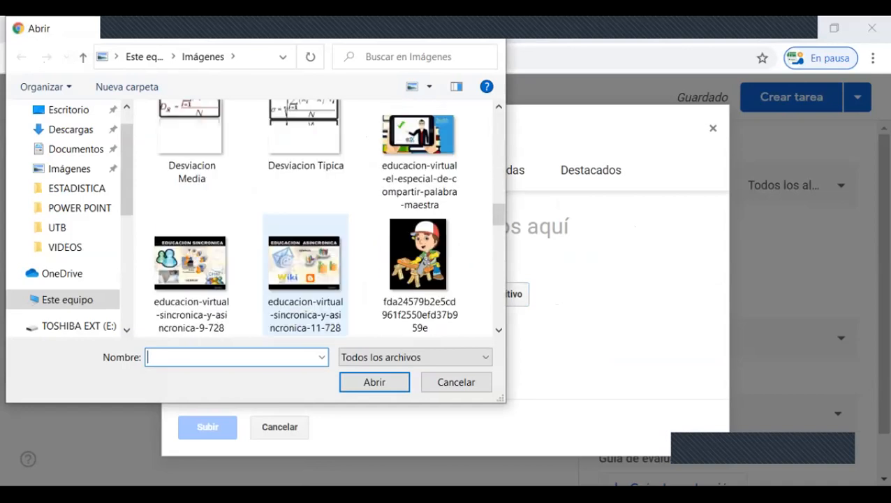
scroll(306, 265, down, 2)
scroll(306, 266, up, 1)
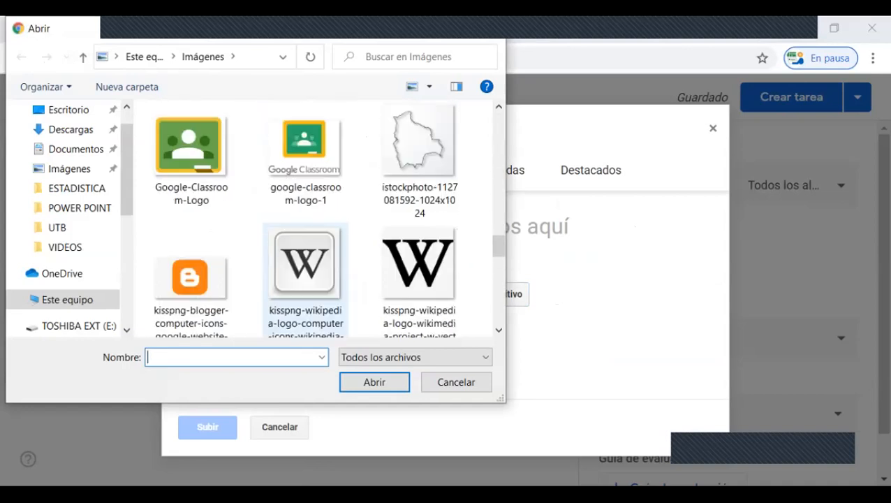
double_click(305, 161)
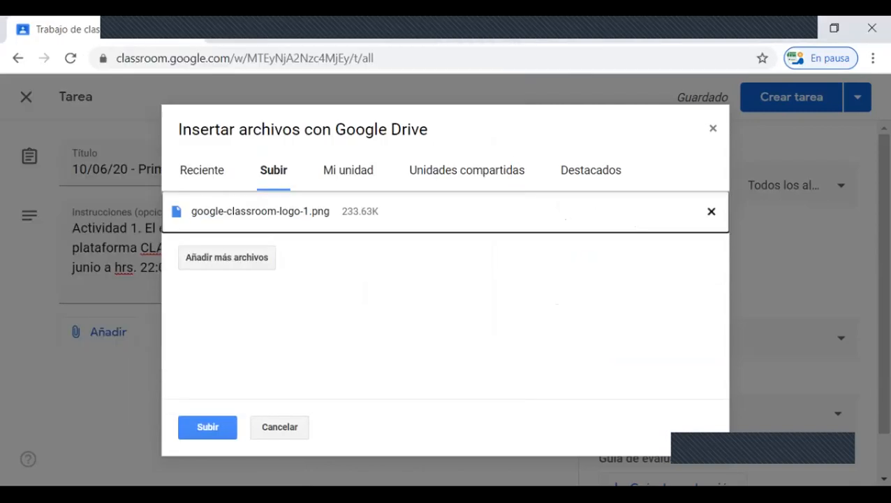
click(208, 428)
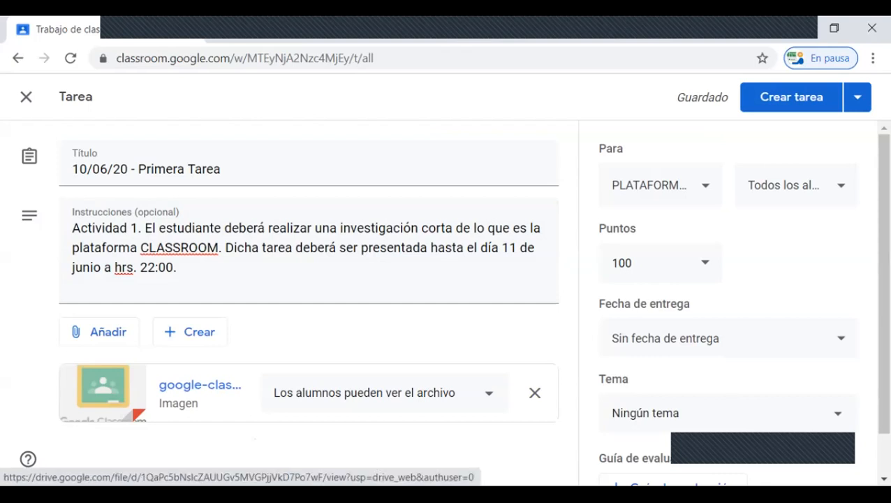
Step: Upload the Excel file COVID 19 from the computer's ESTADISTICA folder as an assignment attachment, and remove it from the assignment again
scroll(199, 384, down, 1)
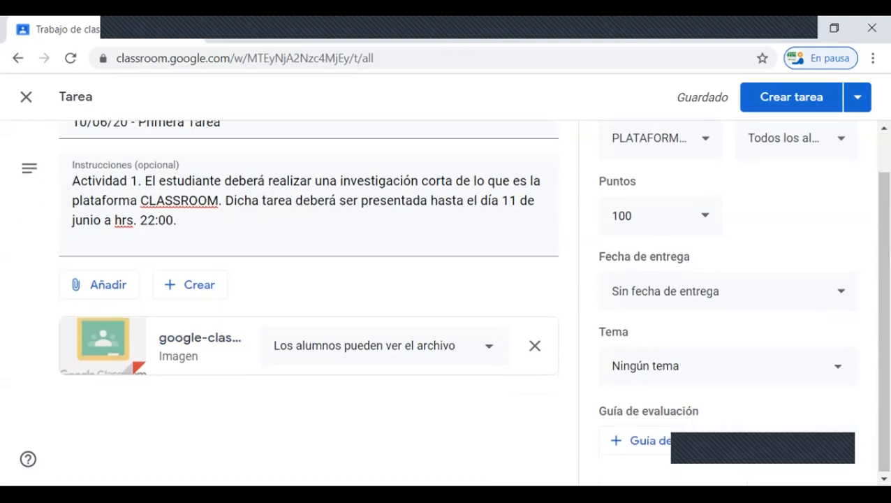
click(100, 284)
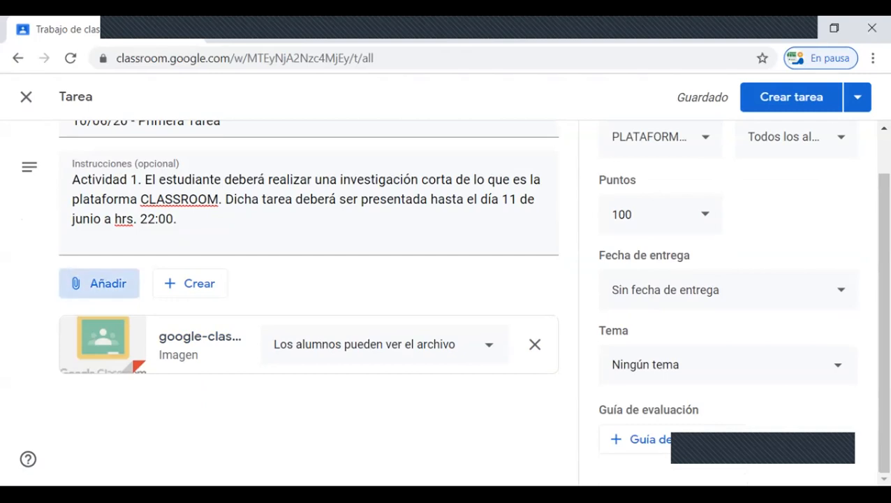
click(124, 370)
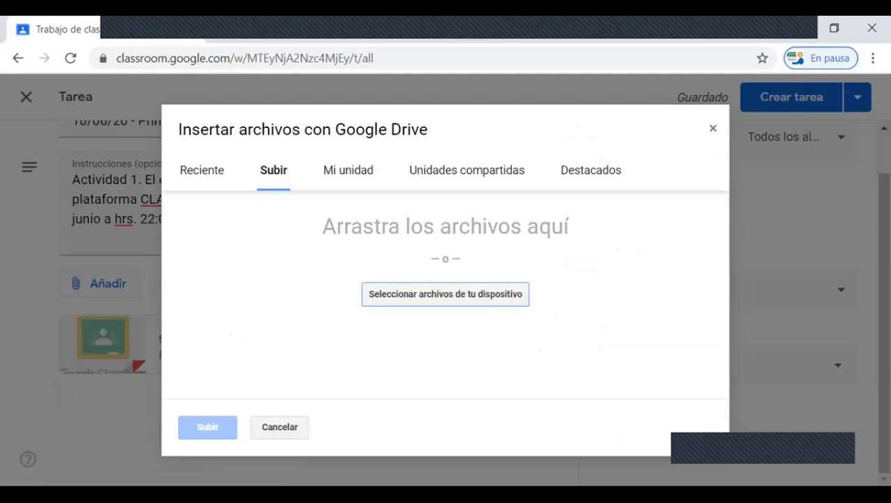
click(445, 294)
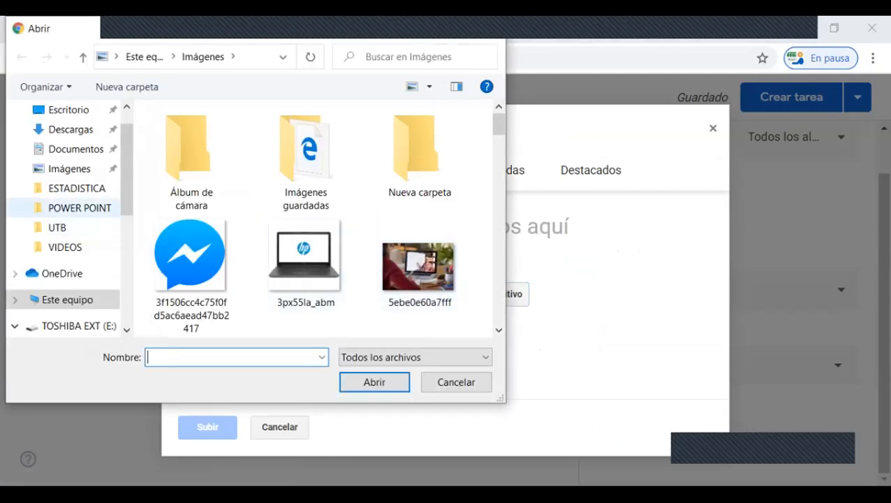
click(77, 189)
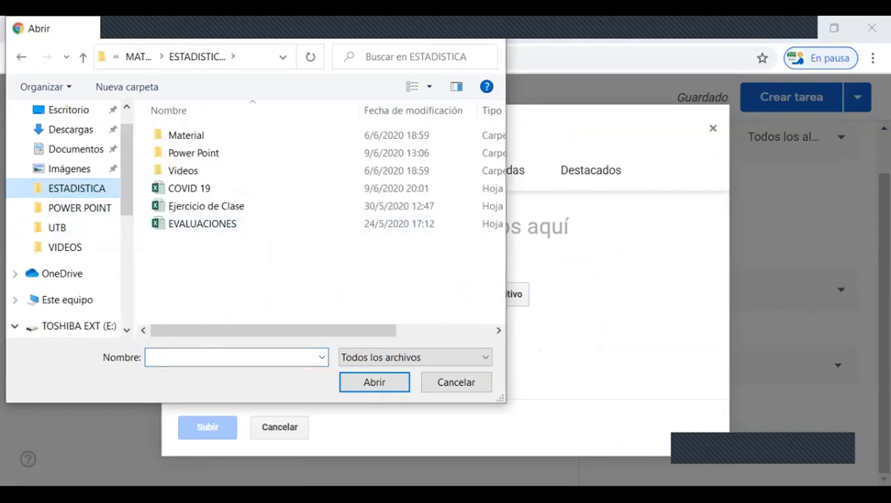
click(206, 206)
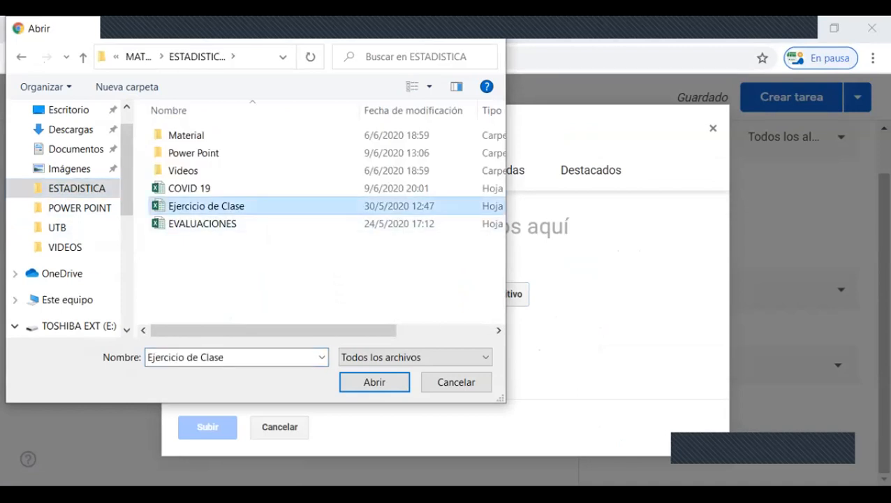
click(190, 188)
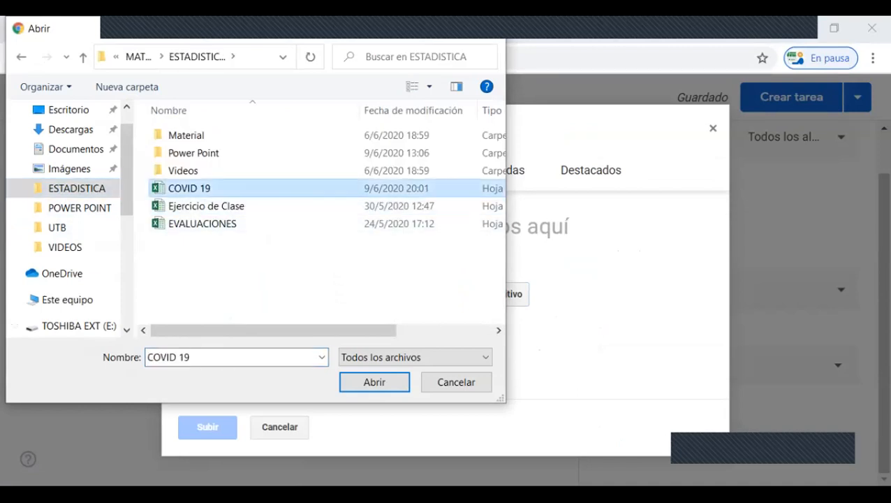
click(374, 382)
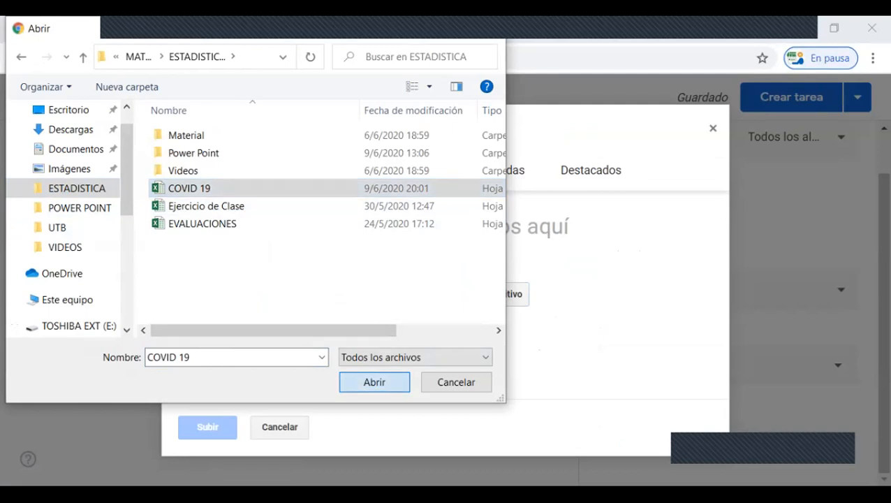
click(207, 427)
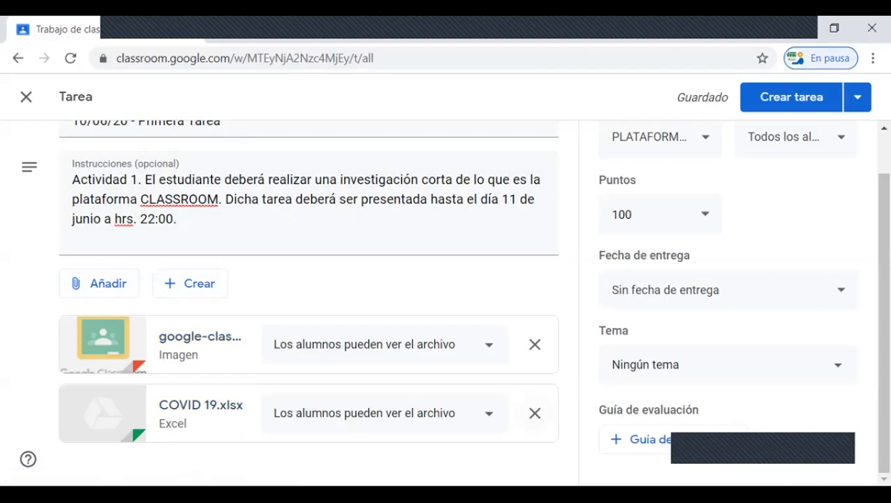
click(535, 413)
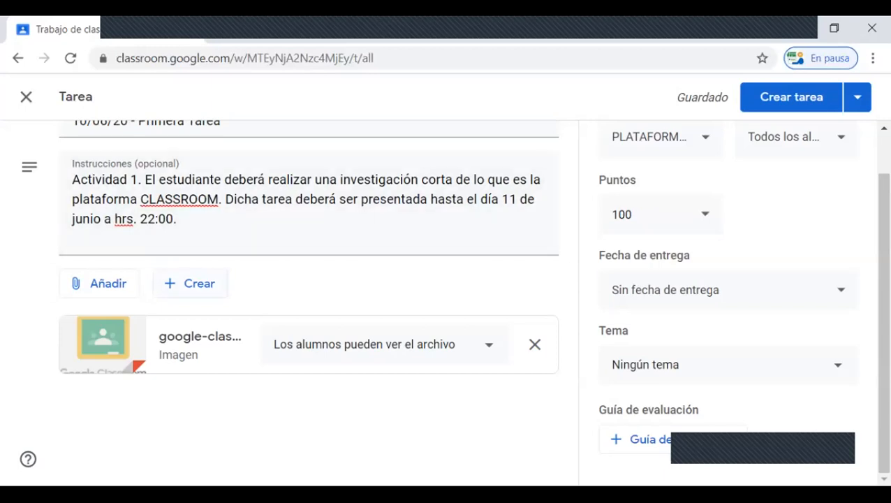
Step: Open the list of new file types that can be created for the assignment
click(190, 282)
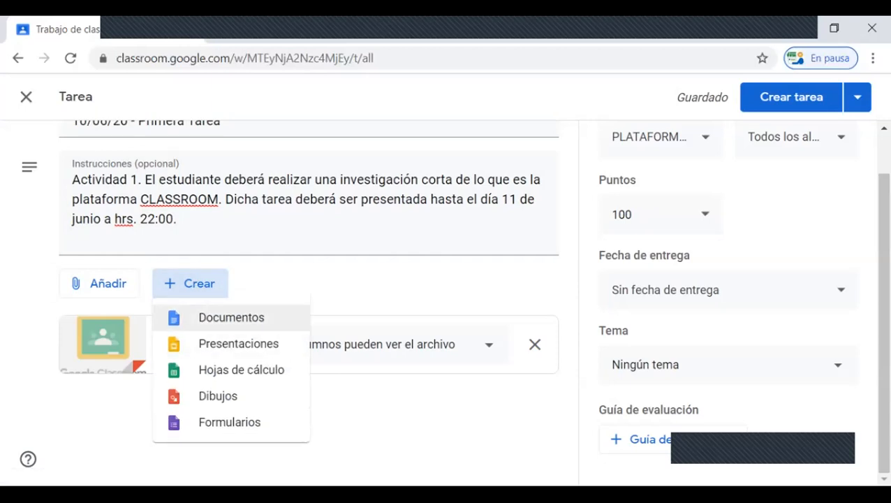
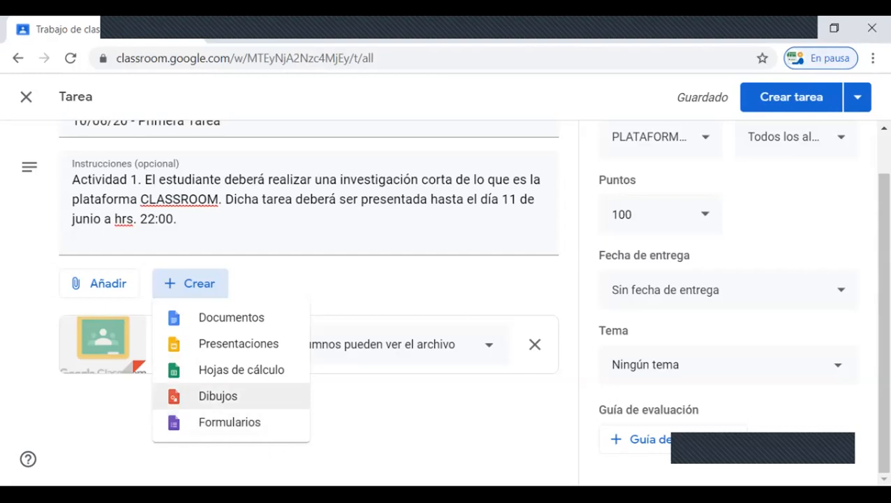
Step: Add CURSO VIRTUAL, 1er. Año MERCA..., 1er. AÑO NUTRIC..., 3er. Año CONTA..., 1er. Año CONTA... and 2do. Año SISTEM... as further classes for the assignment
click(190, 284)
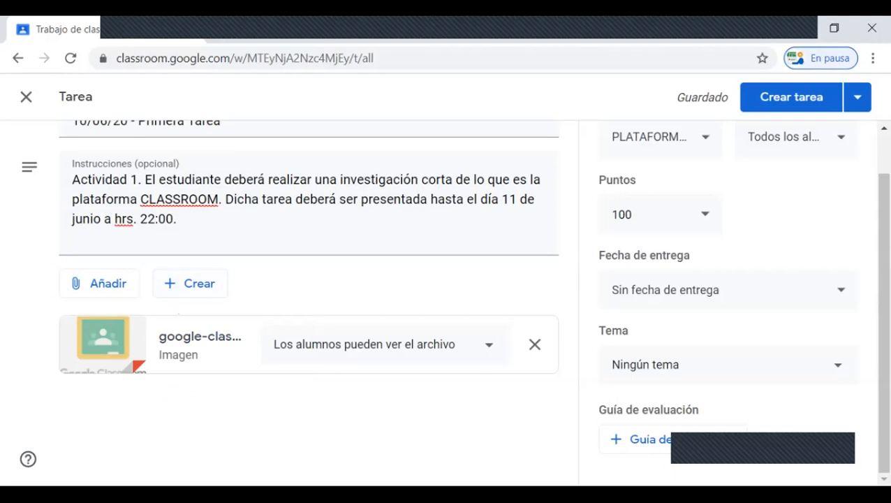
scroll(447, 293, up, 1)
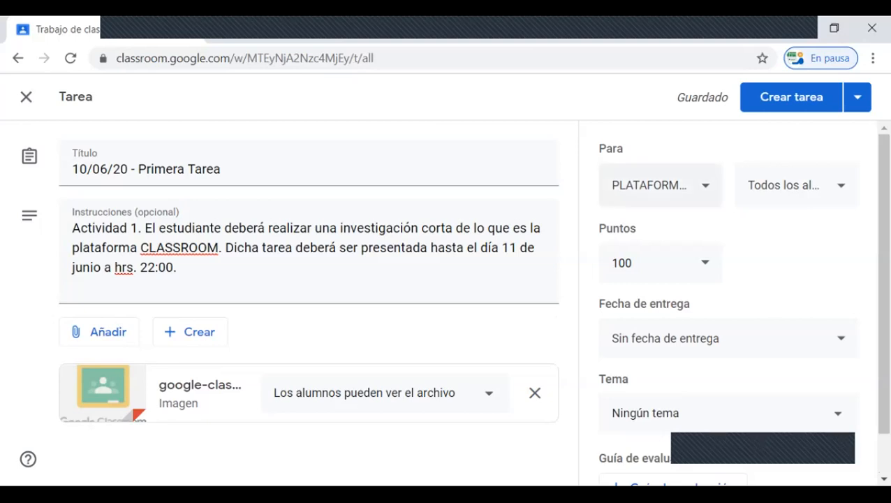
click(704, 187)
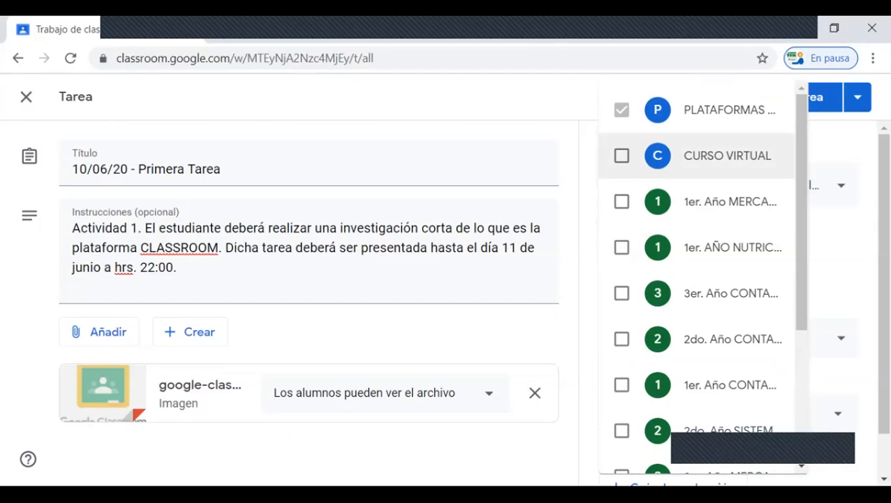
click(622, 156)
click(622, 201)
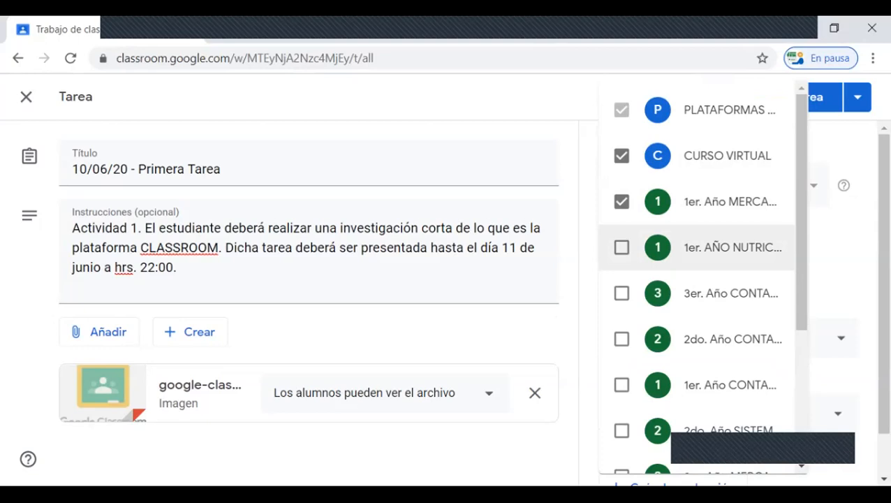
click(621, 248)
click(622, 293)
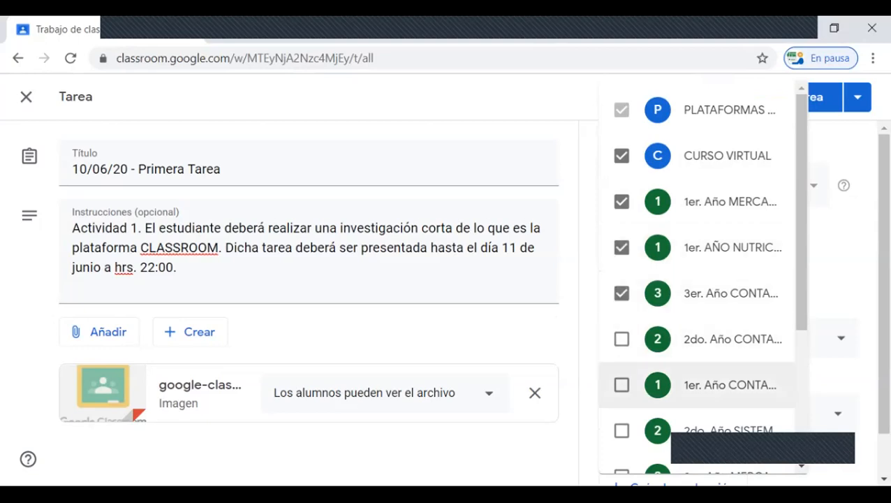
click(622, 385)
click(622, 430)
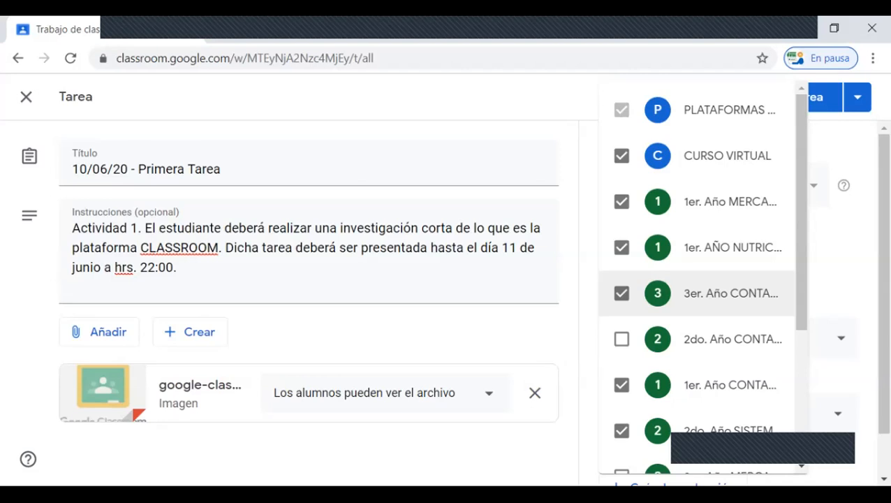
Step: Remove all the additional classes from the assignment, leaving only PLATAFORMAS VIRTUALES selected
click(621, 430)
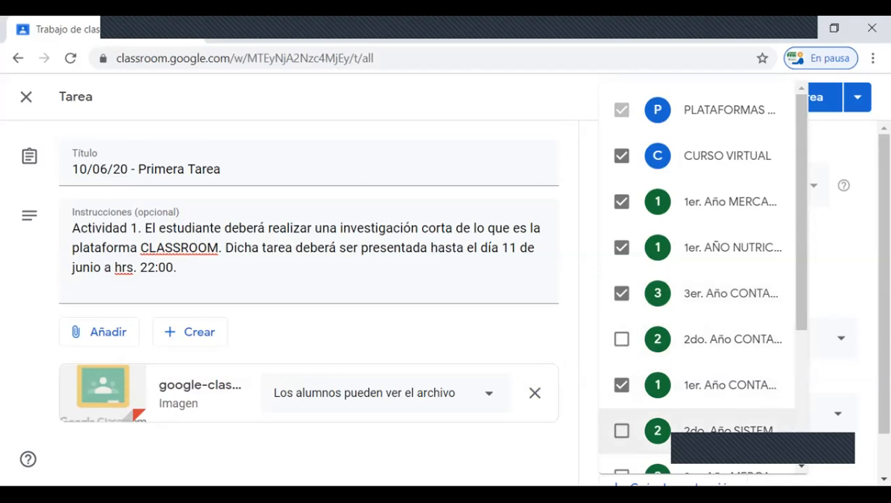
click(621, 385)
click(621, 294)
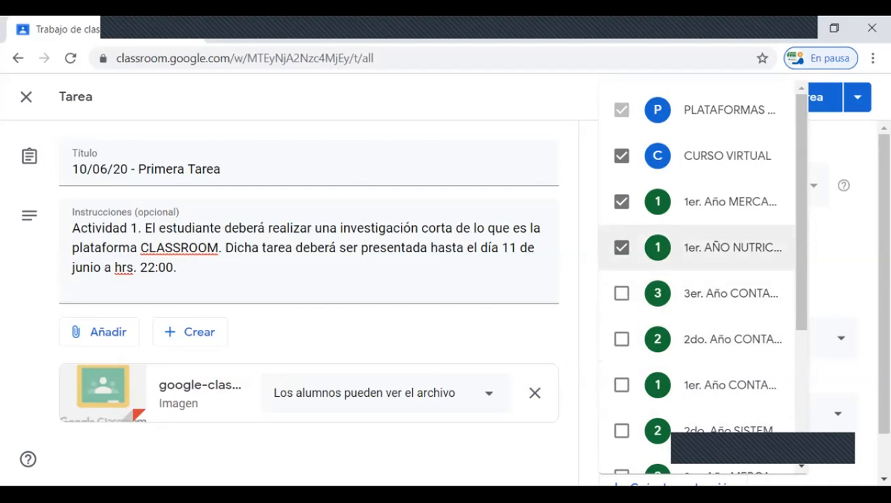
click(622, 247)
click(622, 201)
click(622, 155)
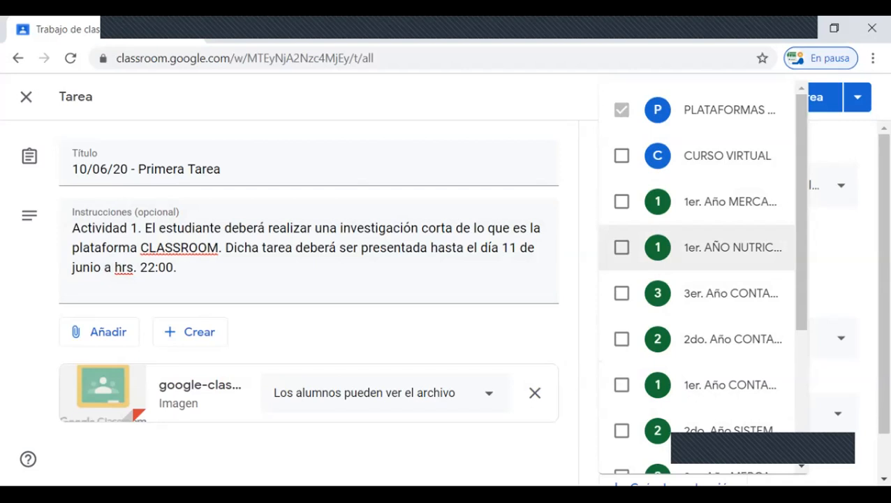
click(835, 249)
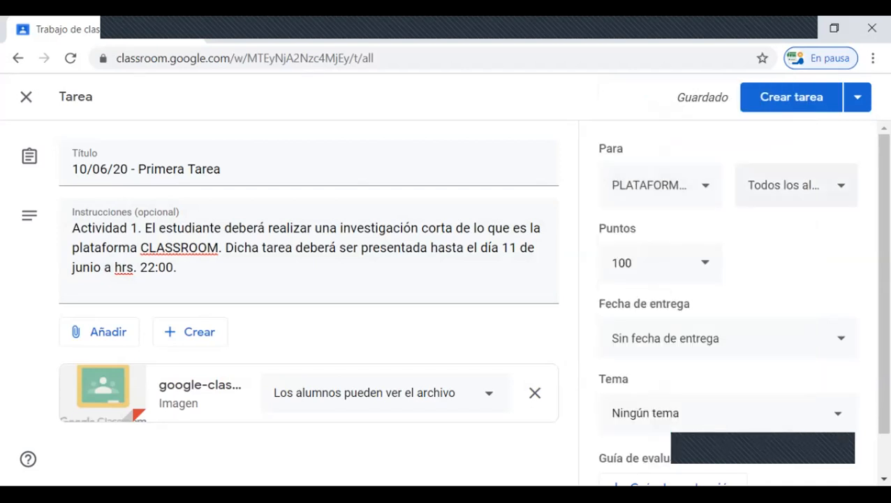
Step: Exclude three individual students from the assignment's recipients, and select all students (Todos los alumnos) again
click(796, 185)
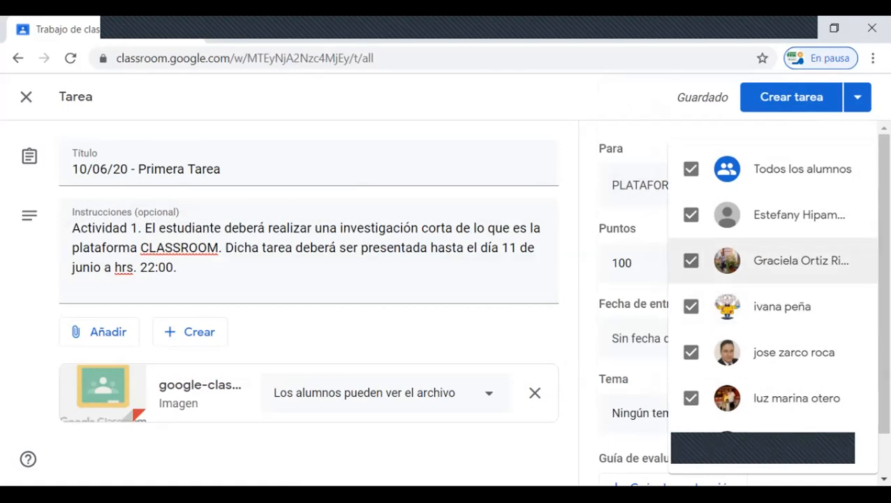
click(691, 215)
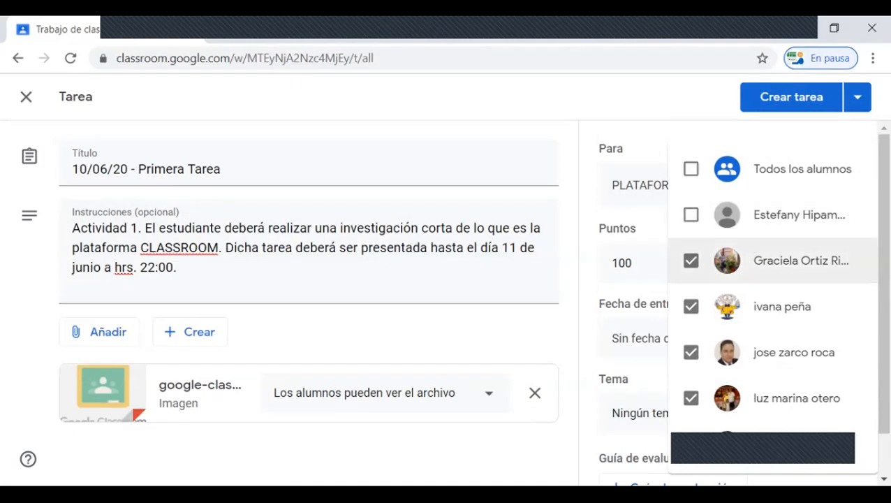
click(691, 306)
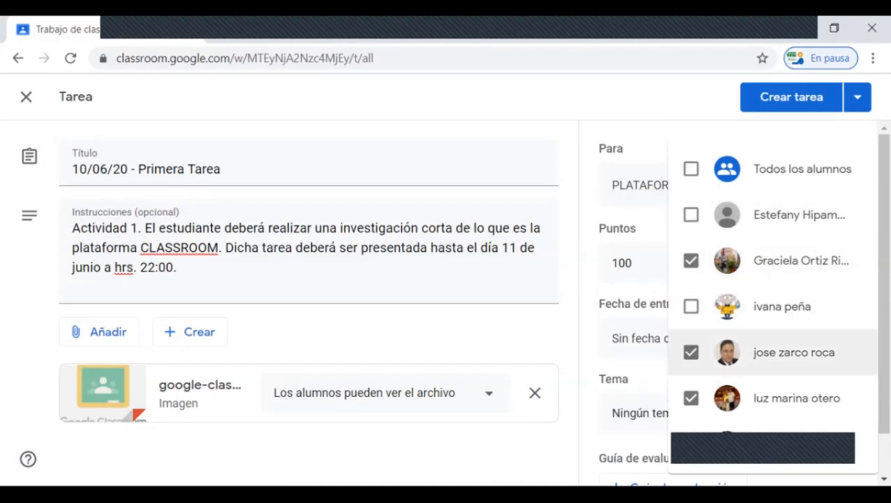
click(690, 352)
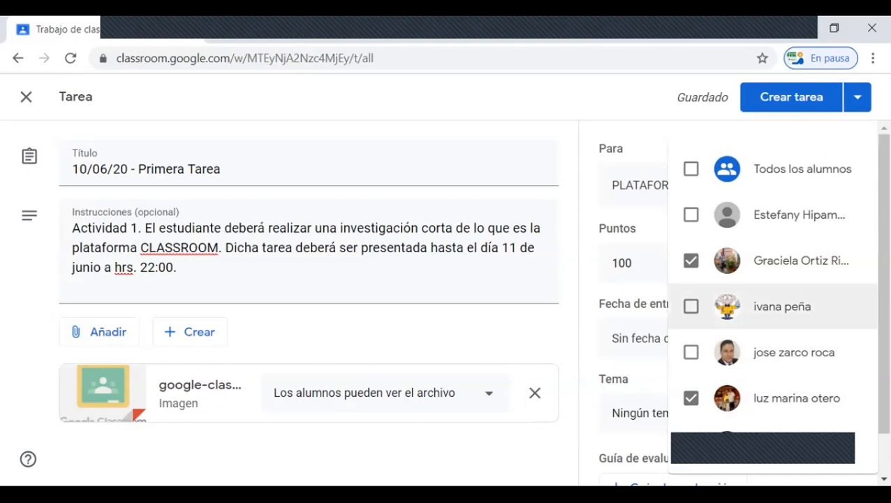
click(691, 169)
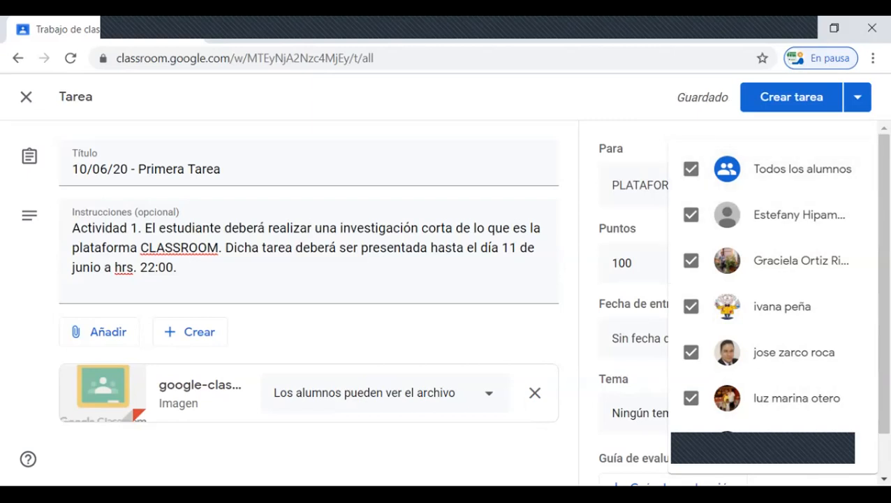
click(628, 225)
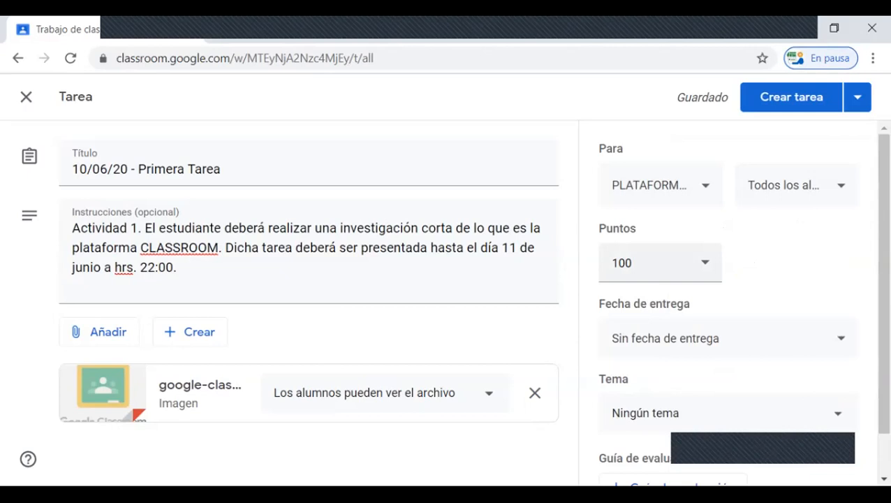
Step: Check the points options of the assignment, and set its due date to 11 jun. 2020 at 22:00
click(630, 264)
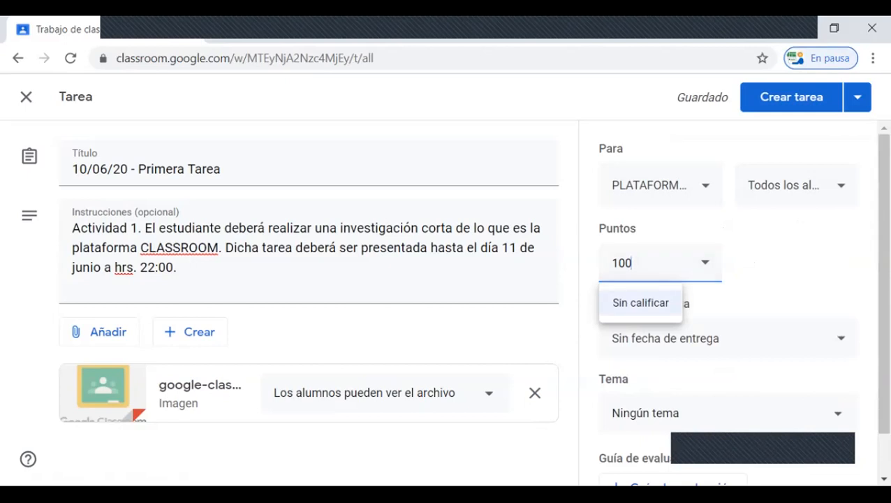
click(766, 264)
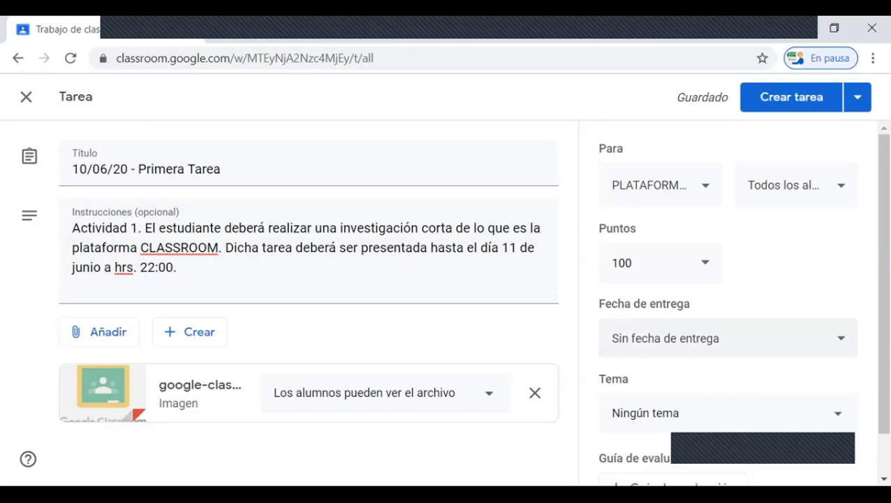
click(840, 338)
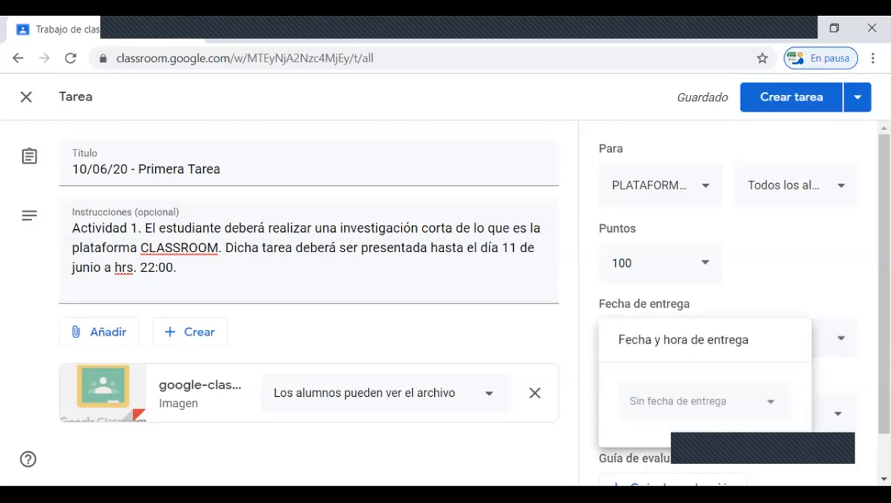
click(770, 401)
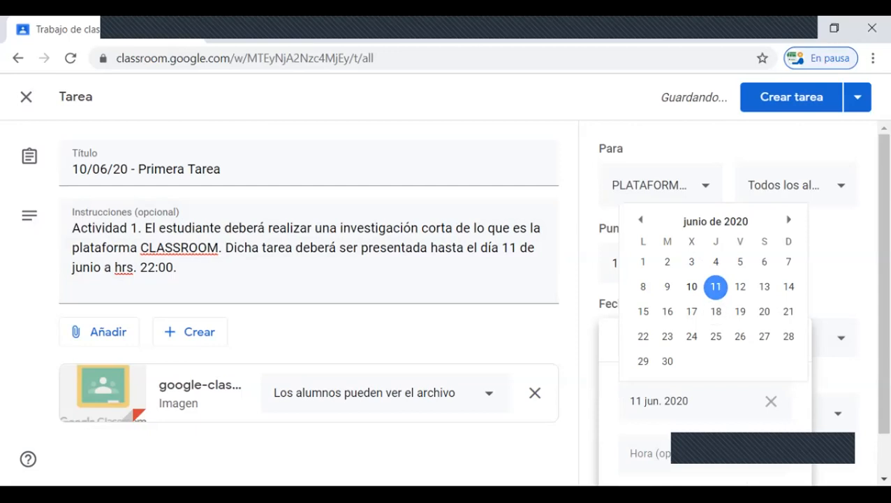
click(716, 287)
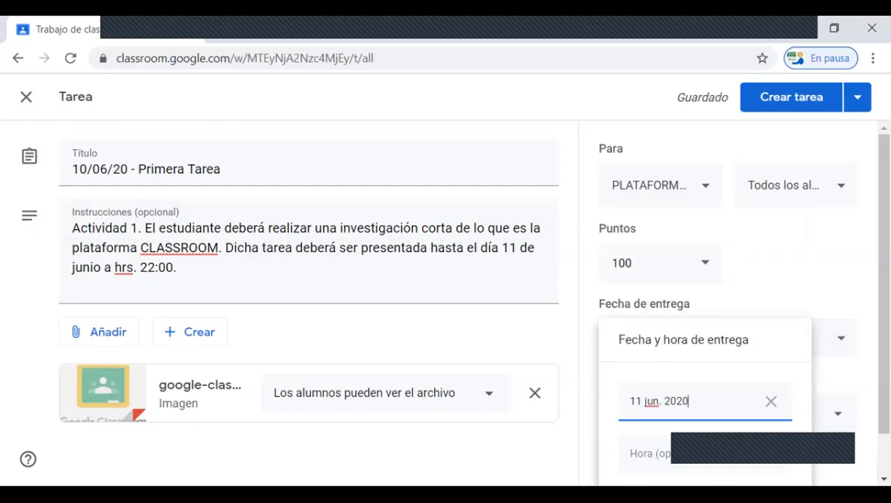
click(650, 454)
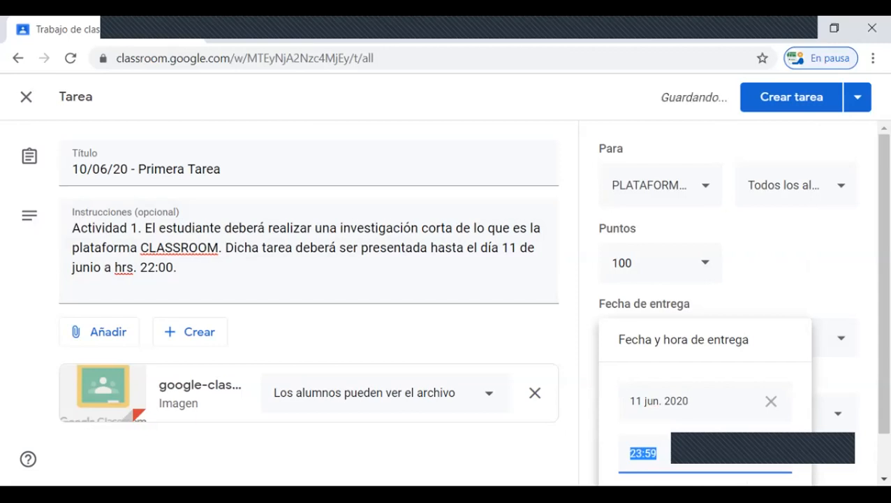
text(22)
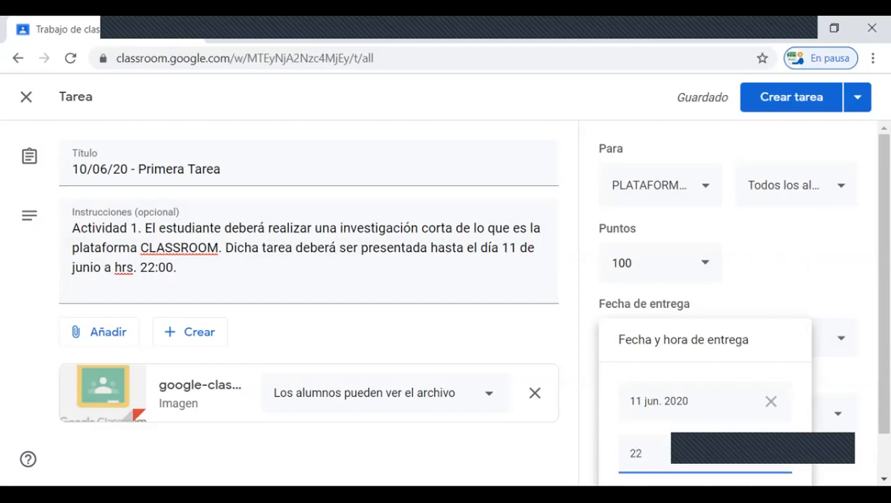
text(:00)
key(Return)
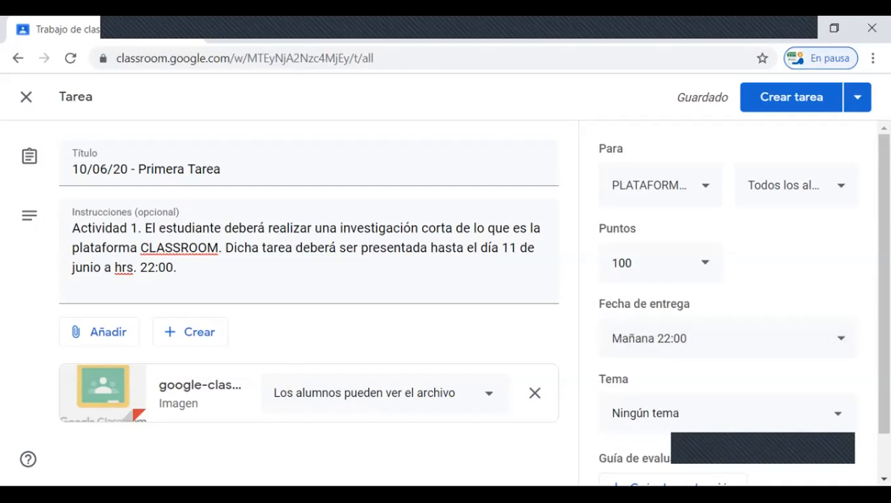
Step: File the assignment under the topic CLASSROOM, and check the options for adding a rubric (Guía de evaluación)
scroll(727, 308, down, 1)
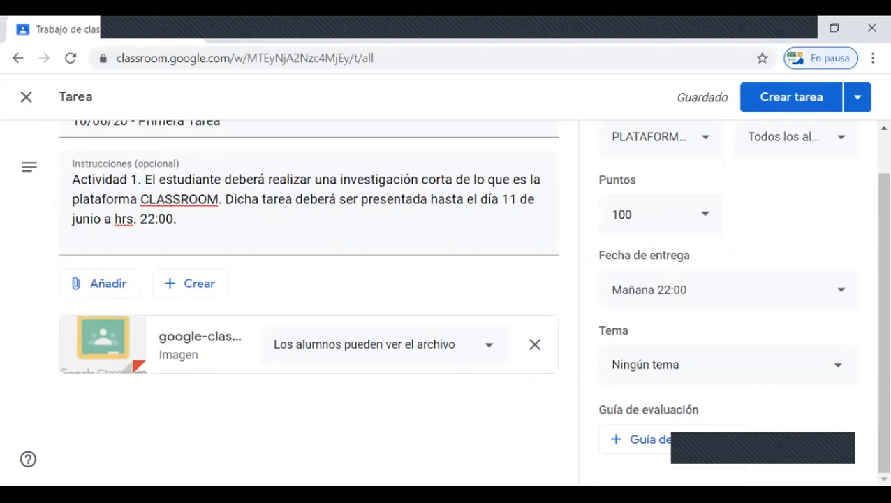
click(728, 364)
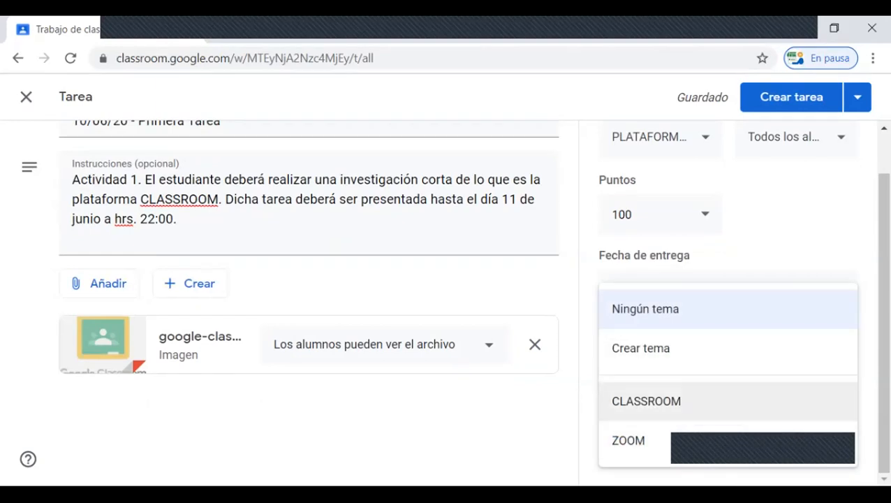
click(647, 401)
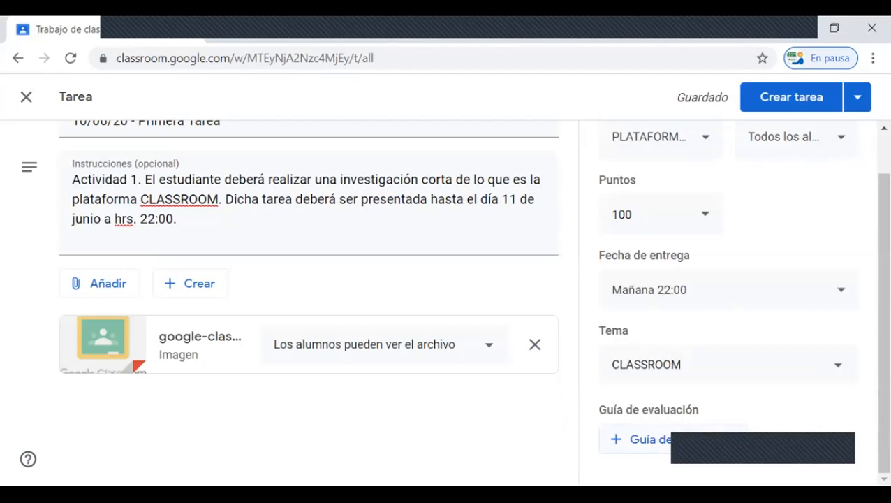
click(650, 439)
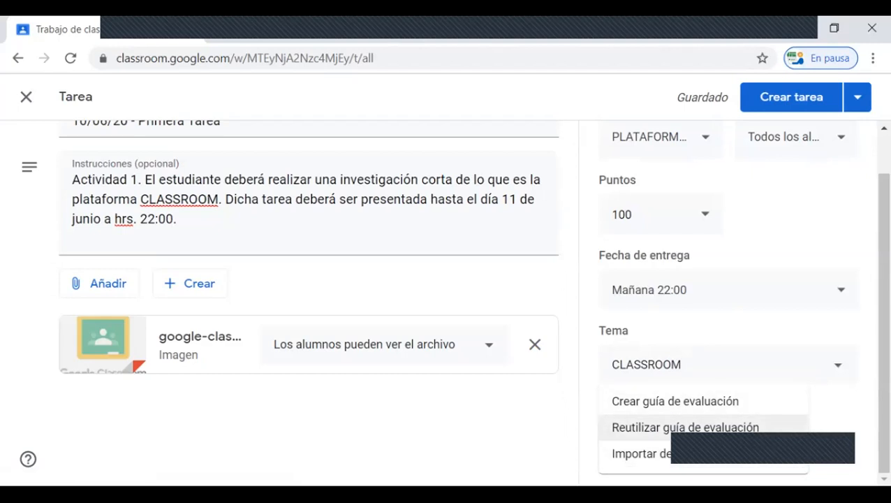
key(Escape)
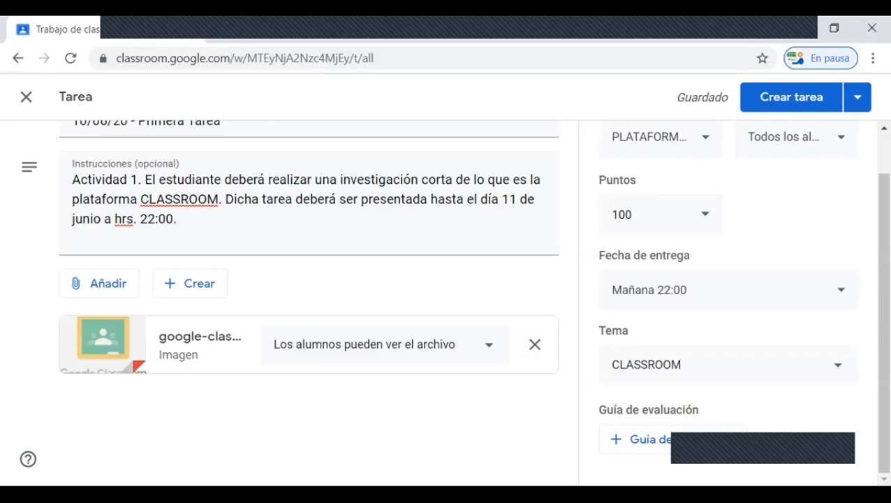
Step: Delete the final period of the assignment's instructions after 22:00 and enter it again
scroll(447, 301, up, 1)
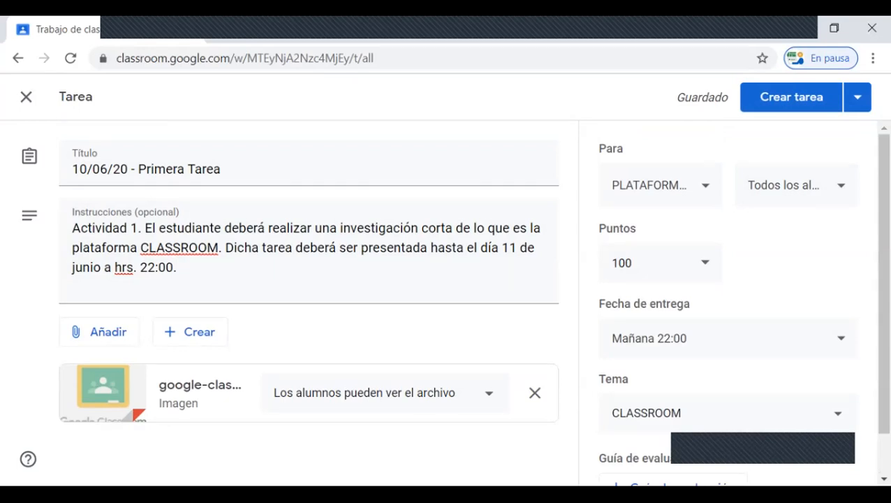
click(177, 268)
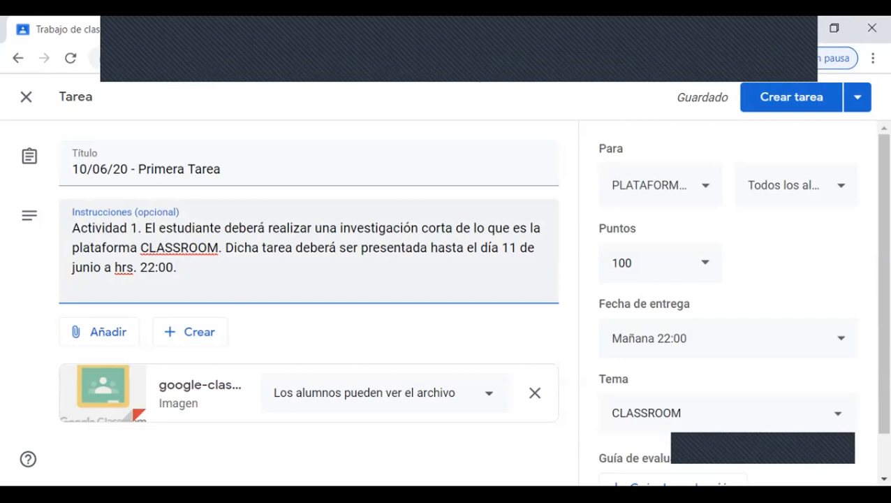
key(BackSpace)
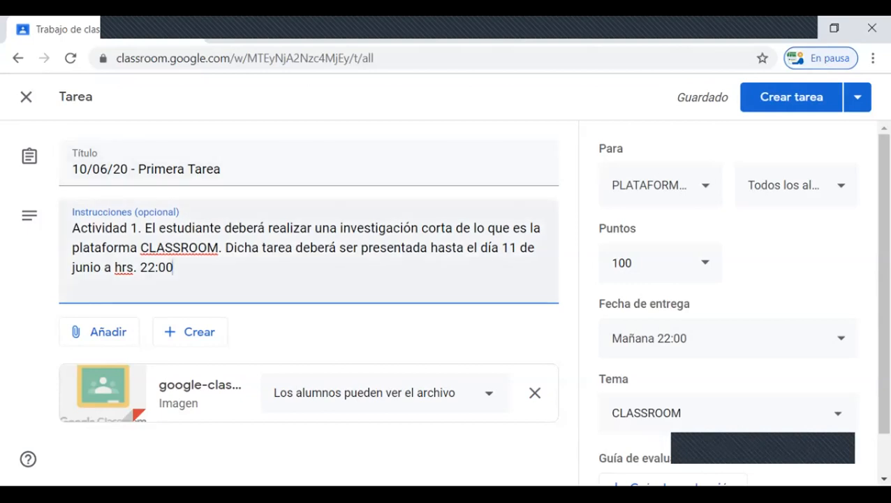
text(.)
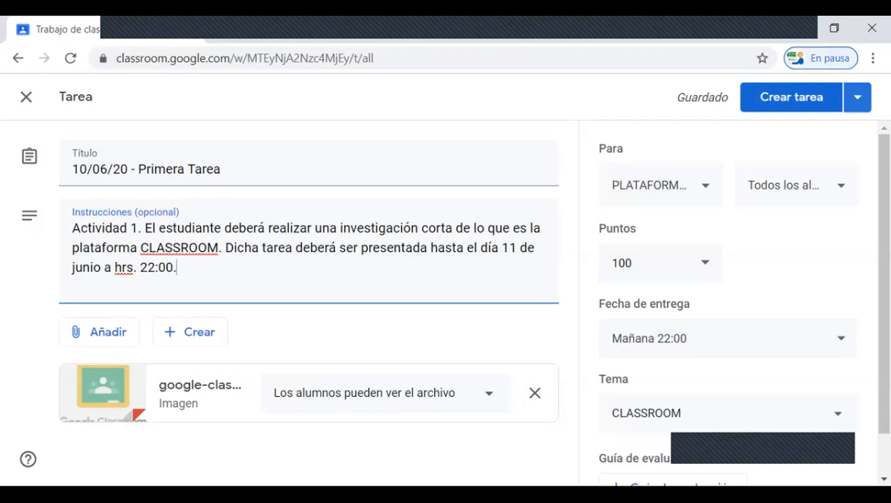
Step: Save the assignment 10/06/20 - Primera Tarea as a draft
click(857, 97)
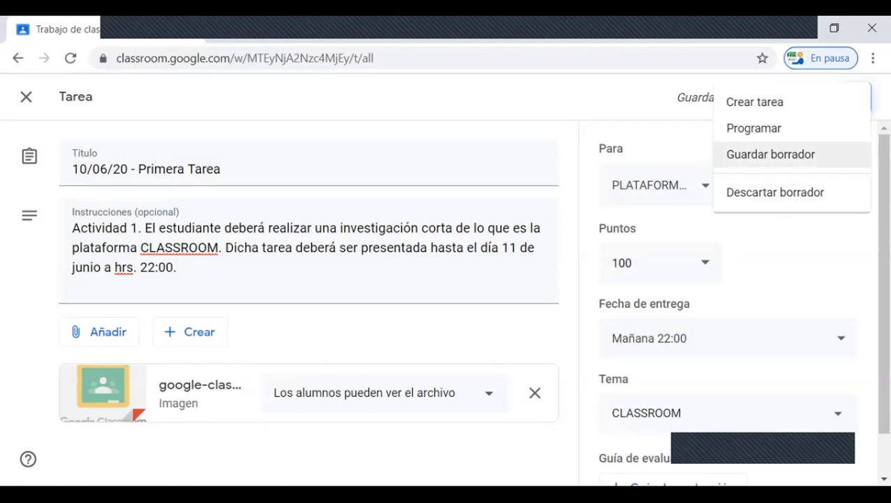
click(771, 155)
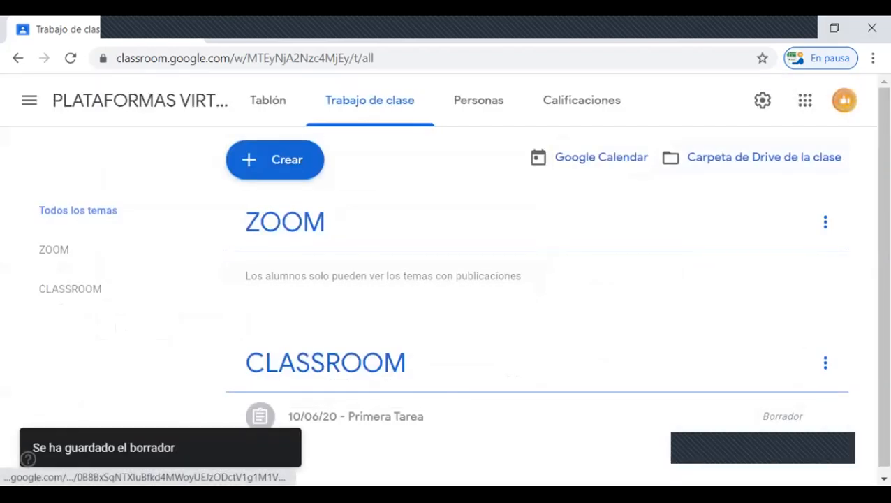
Step: Open the draft assignment 10/06/20 - Primera Tarea for editing and publish it to the students
scroll(537, 301, down, 1)
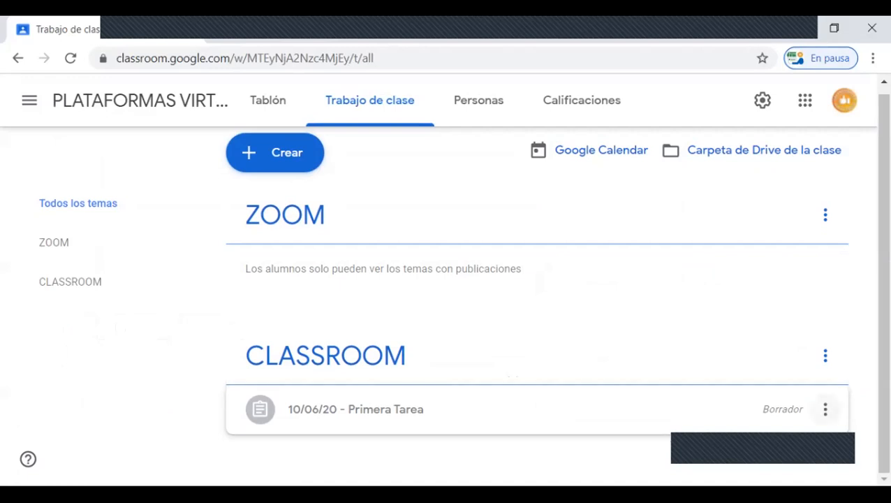
click(825, 410)
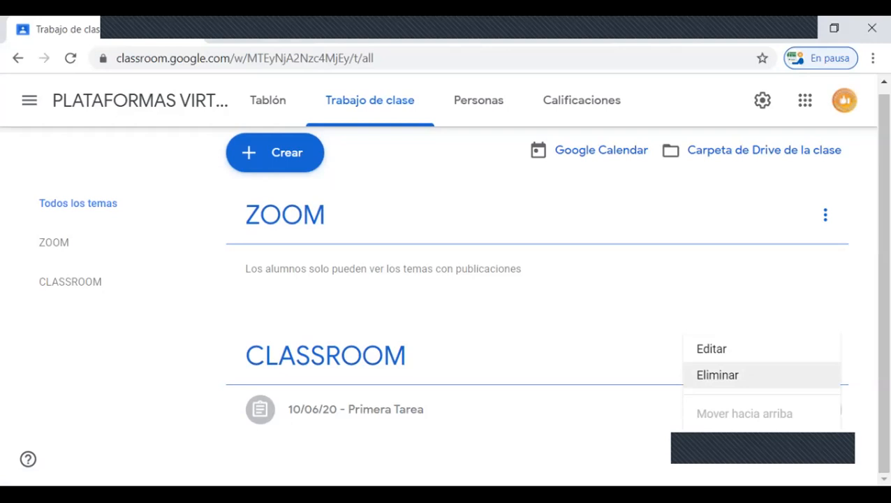
click(712, 348)
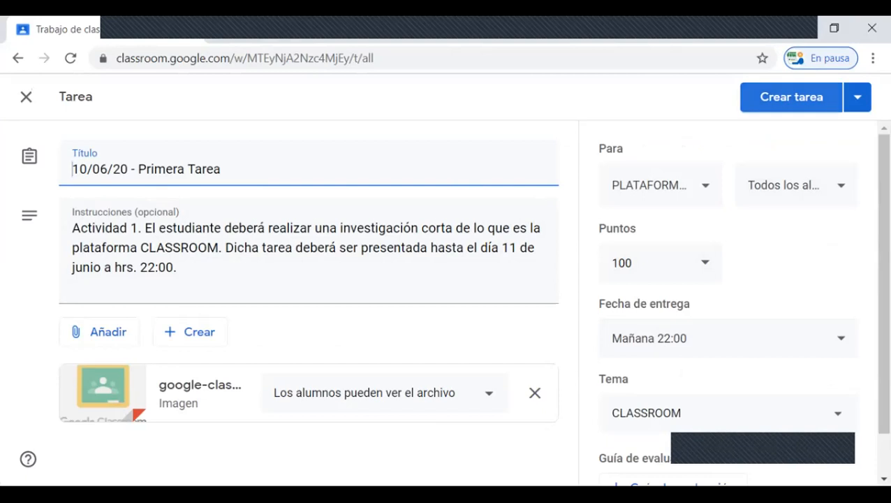
click(776, 97)
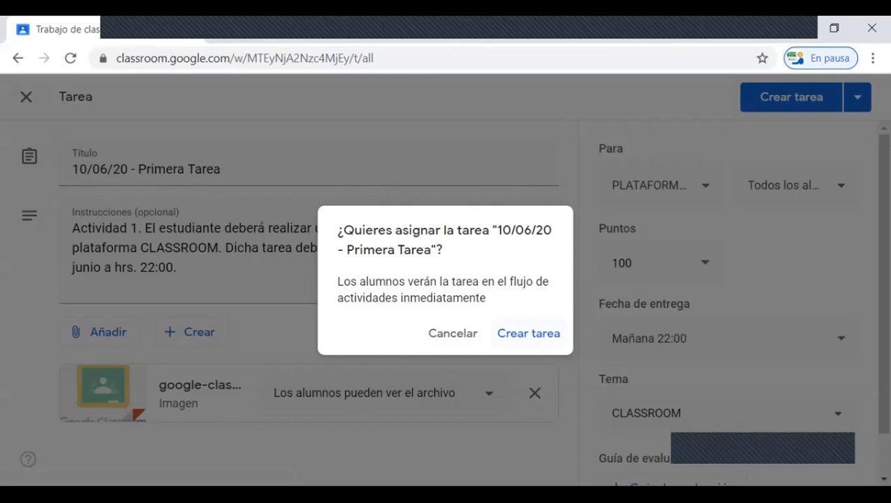
click(529, 333)
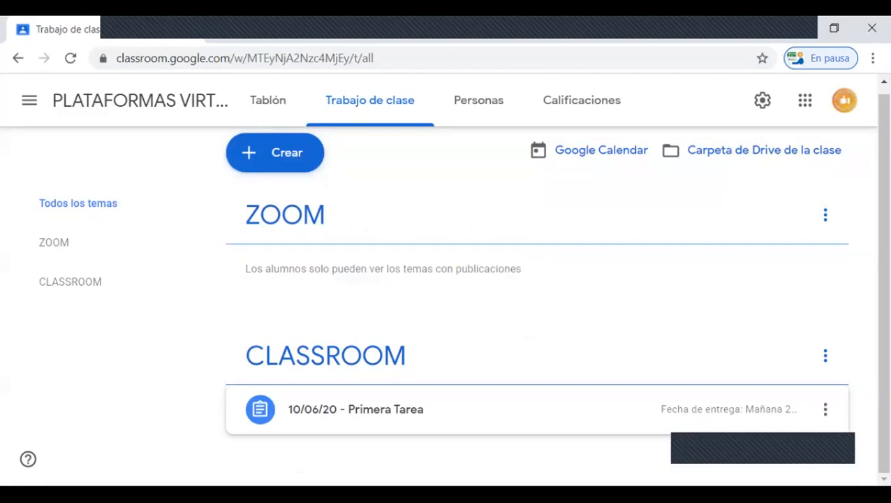
Step: Create a quiz assignment (Tarea de cuestionario) with the title "11/06/20 - Evaluacion Inicial"
scroll(443, 280, up, 1)
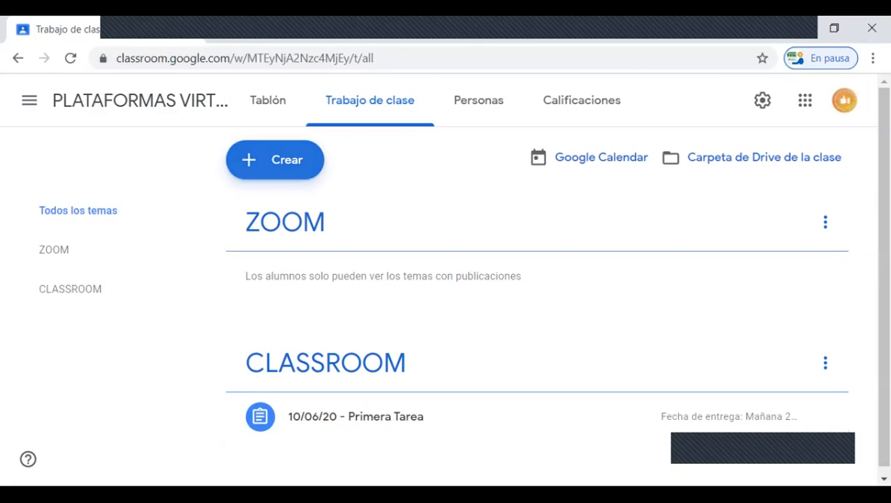
click(275, 160)
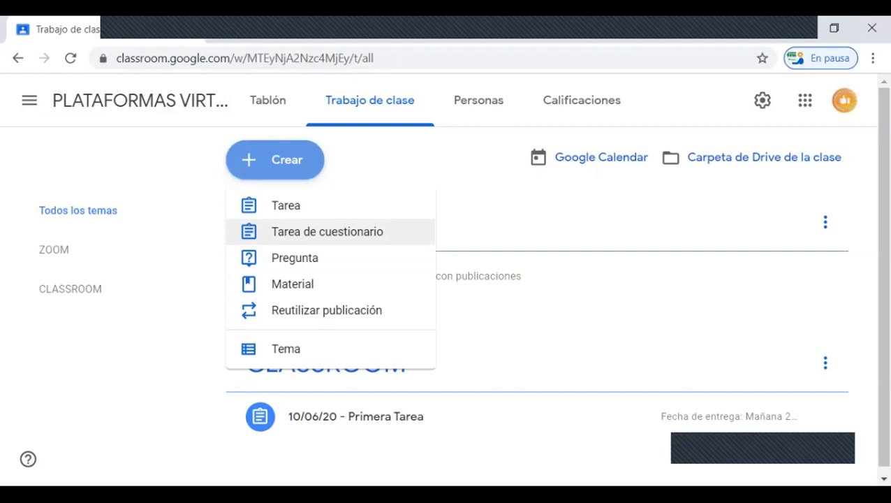
click(327, 232)
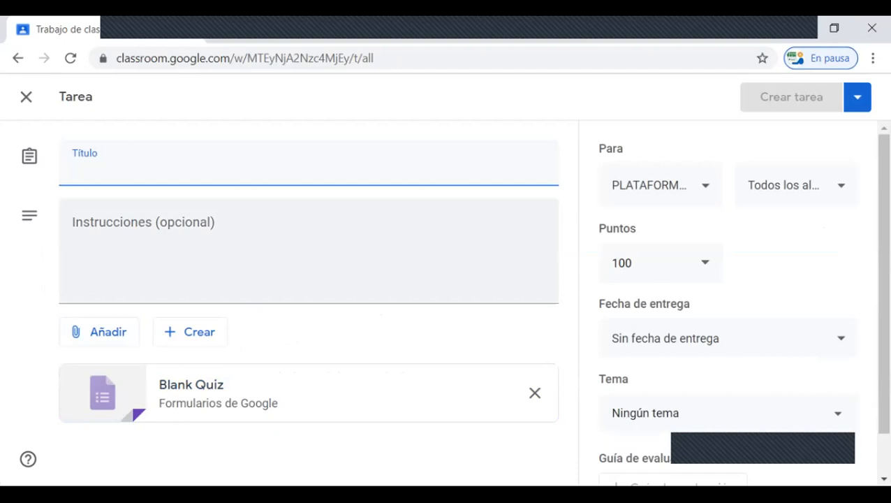
text(11/0)
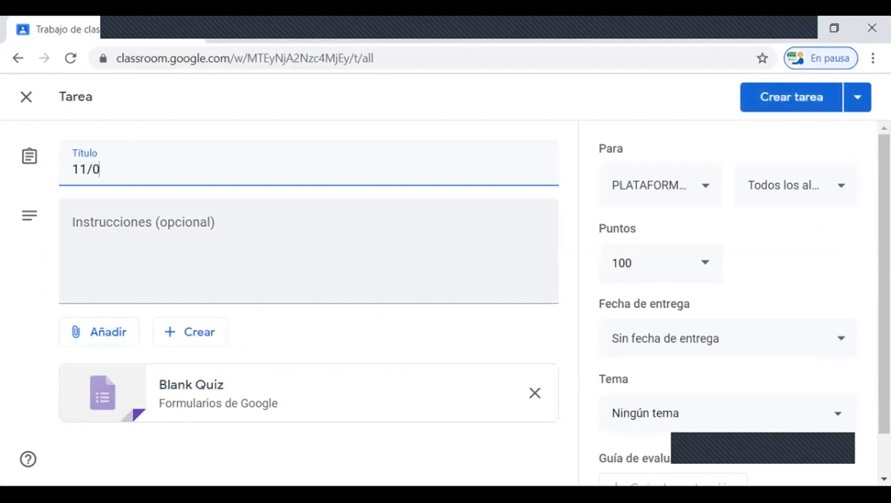
text(6/20 - E)
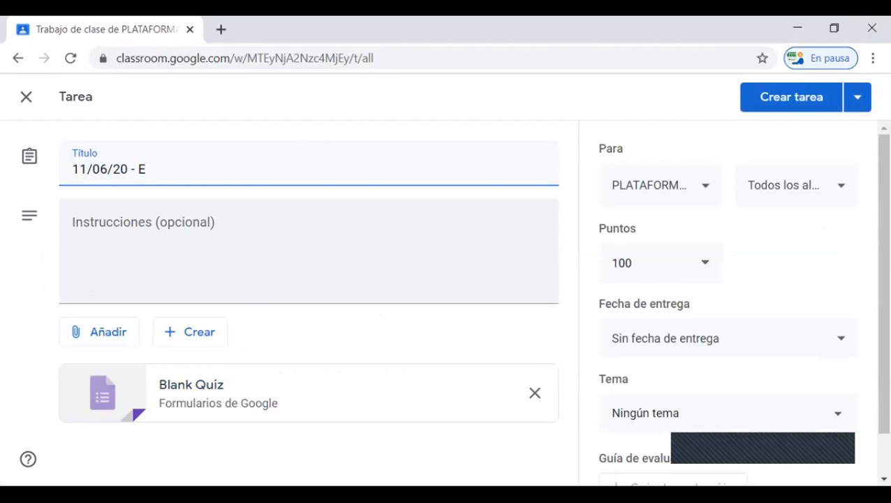
text(valuacion)
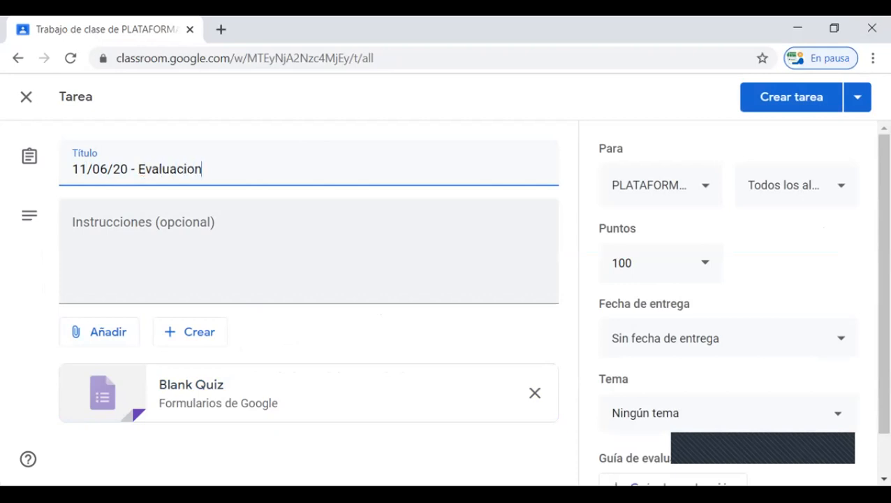
text( Inical)
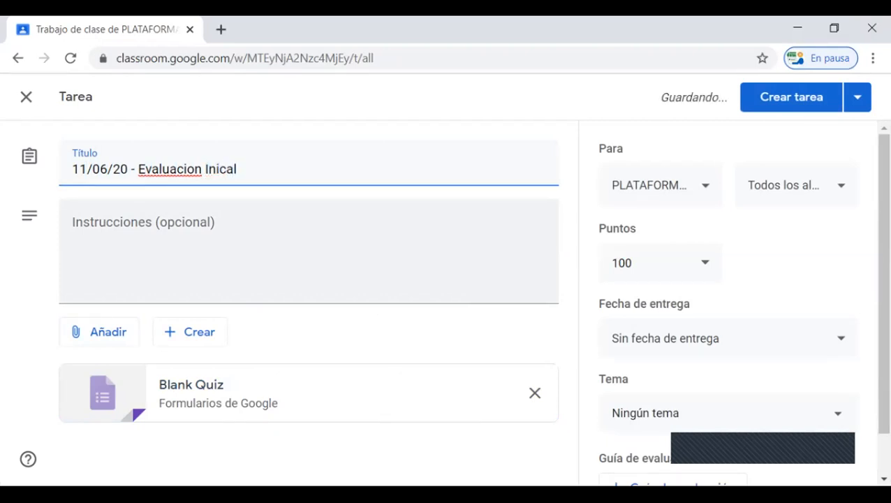
key(BackSpace)
key(BackSpace)
text(ial)
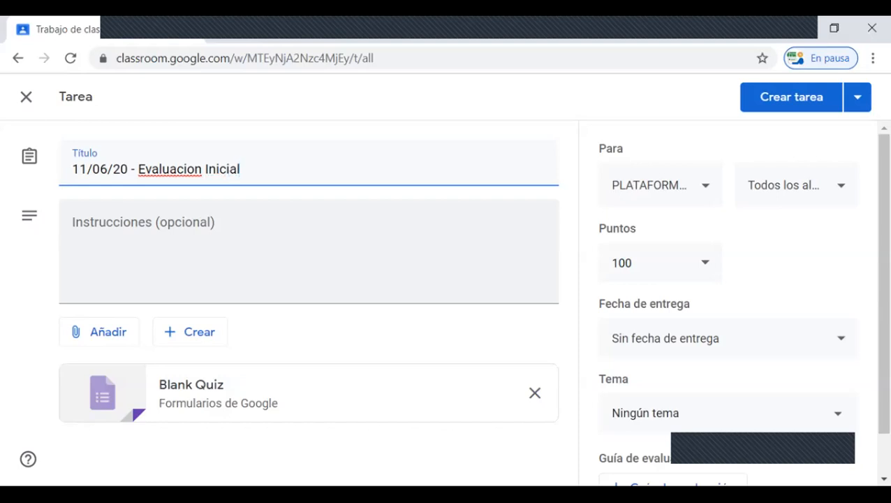
Step: Begin the quiz assignment's instructions with "Actividad 2. El estudiante debera realizar la evaluacion correspondiente a la primera Tarea"
click(188, 237)
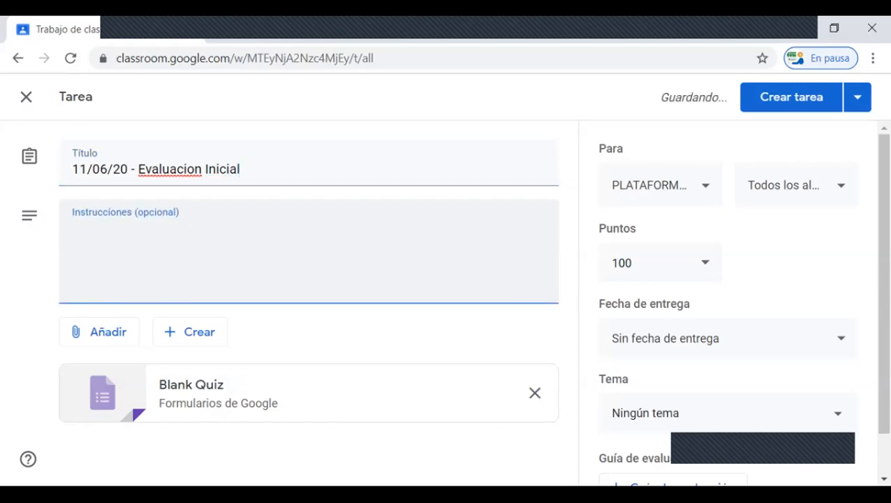
text(Actividad 2.)
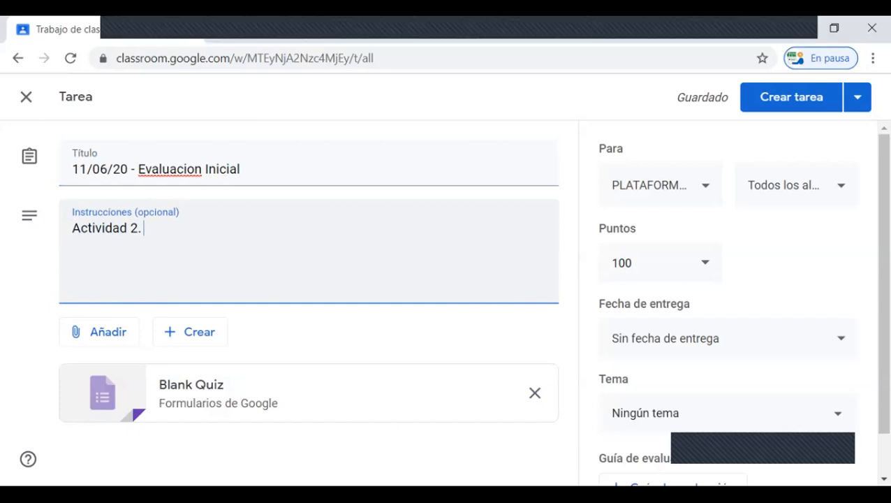
text(El)
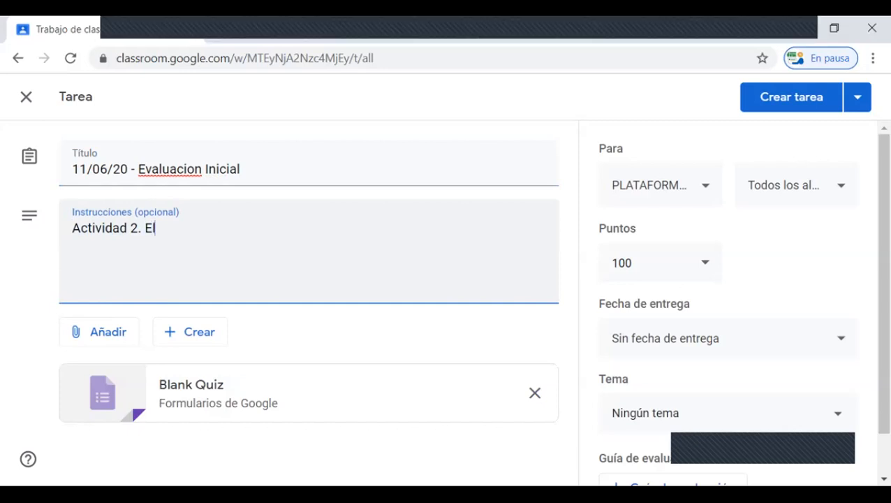
text( estudian)
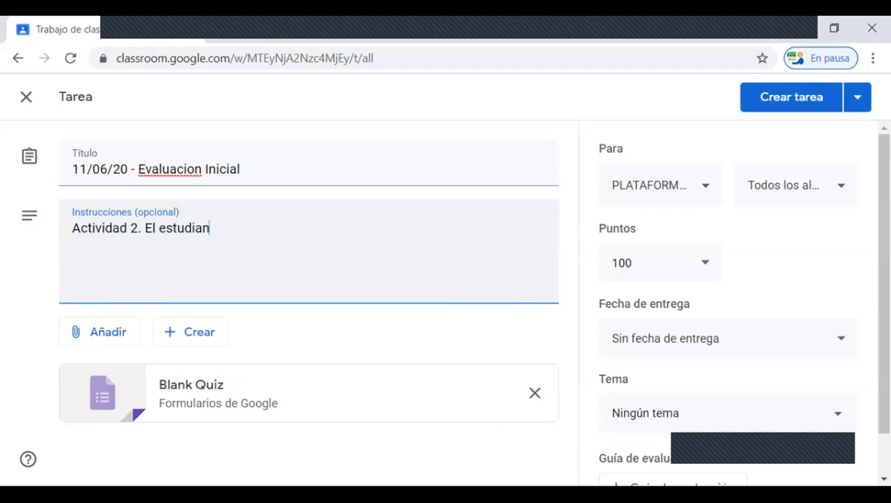
text(te debera )
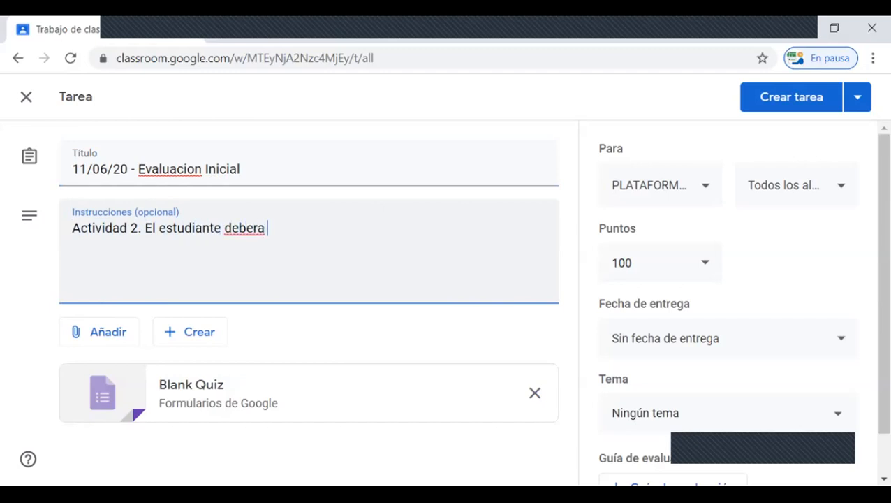
text(realizar la e)
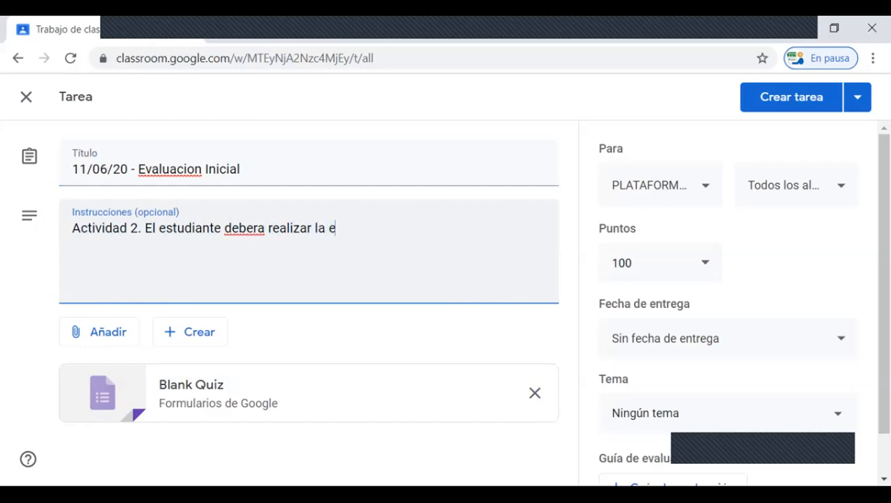
text(valuacion )
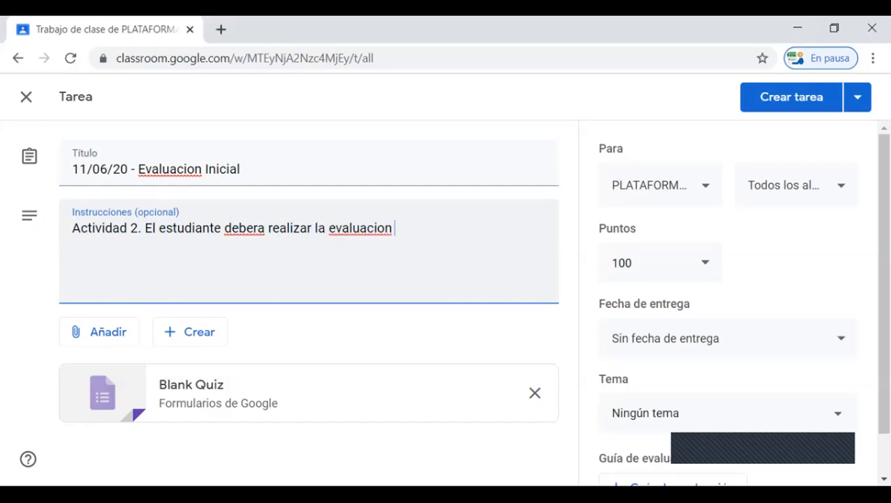
text(correspond)
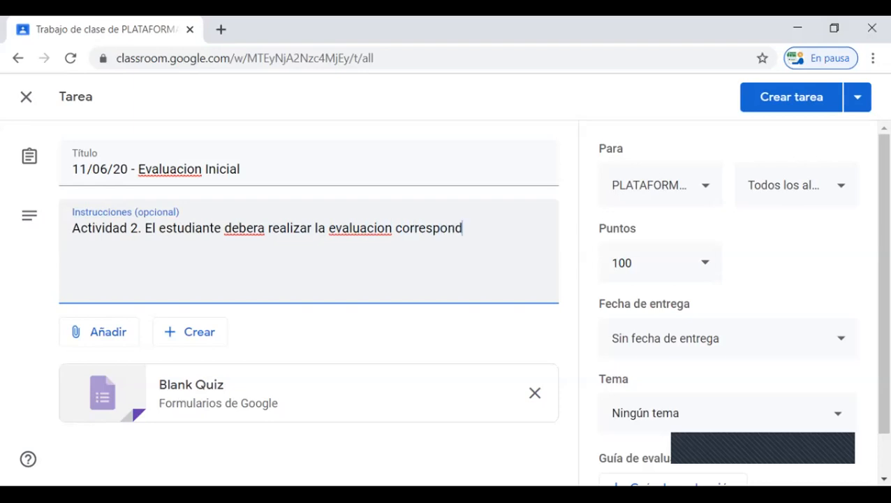
text(iente a la Tarea)
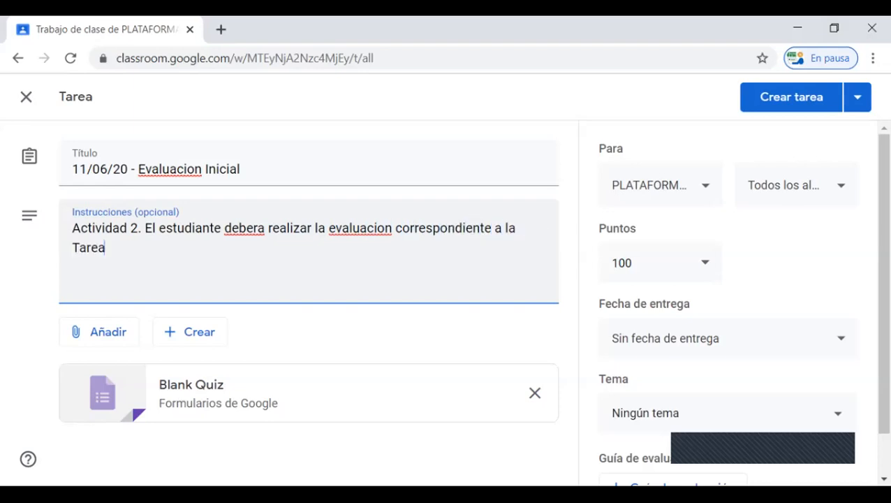
key(BackSpace)
key(BackSpace)
key(BackSpace)
key(BackSpace)
key(BackSpace)
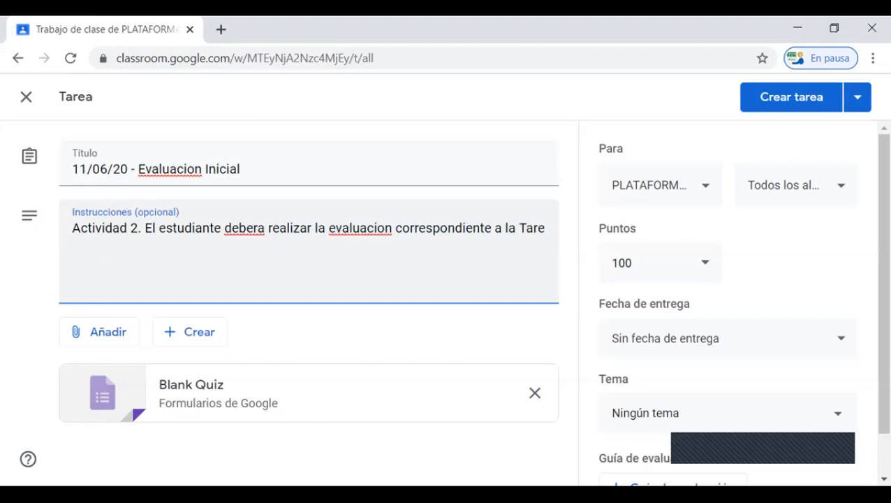
text(primera Tarea)
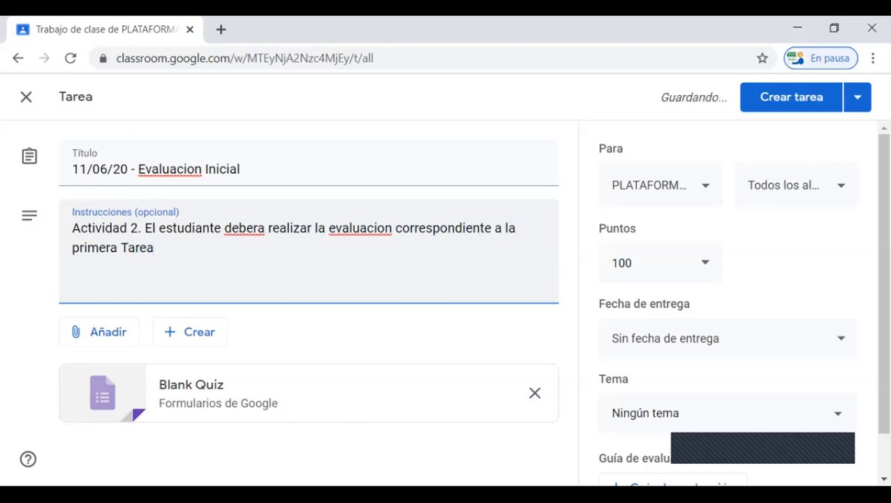
text(. Dicha ev)
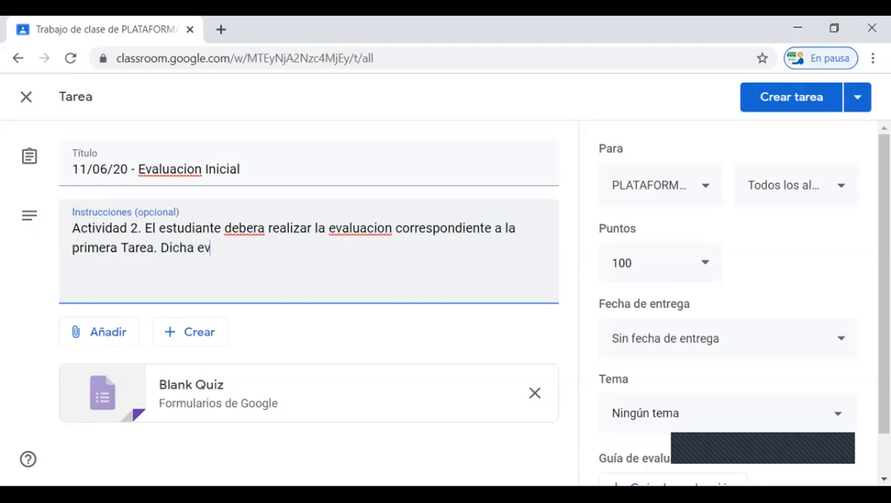
text(aluacion )
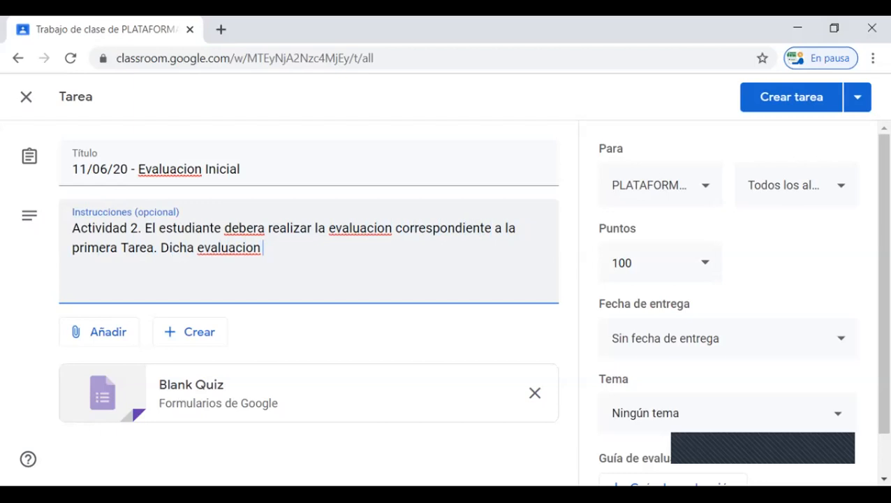
text(deberan rea)
text(liz)
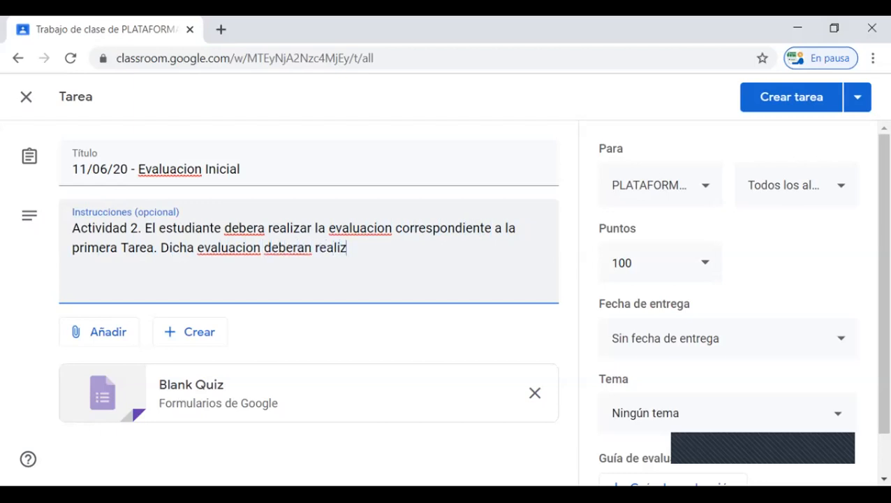
text(arla d)
Step: Continue the instructions with ". Dicha evaluacion deberan realizarla el dia 11 de junio de hrs. 20:00 a 21:00."
key(BackSpace)
text(el)
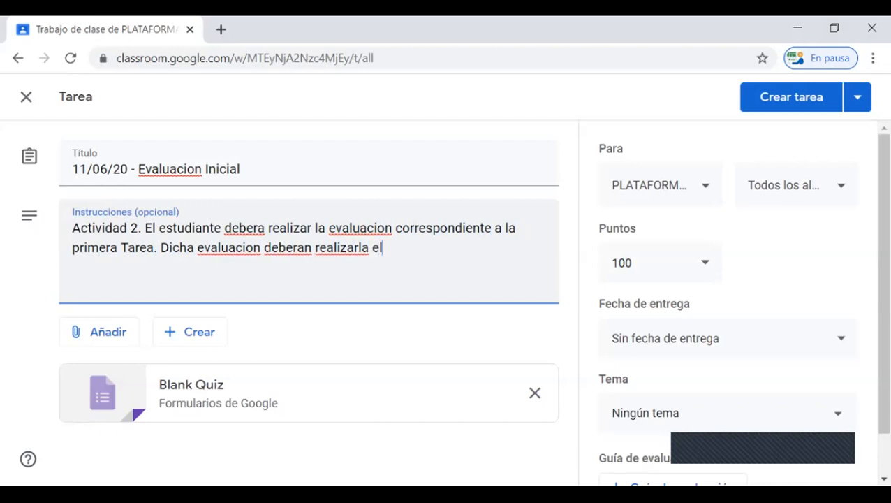
text( dia 11 de )
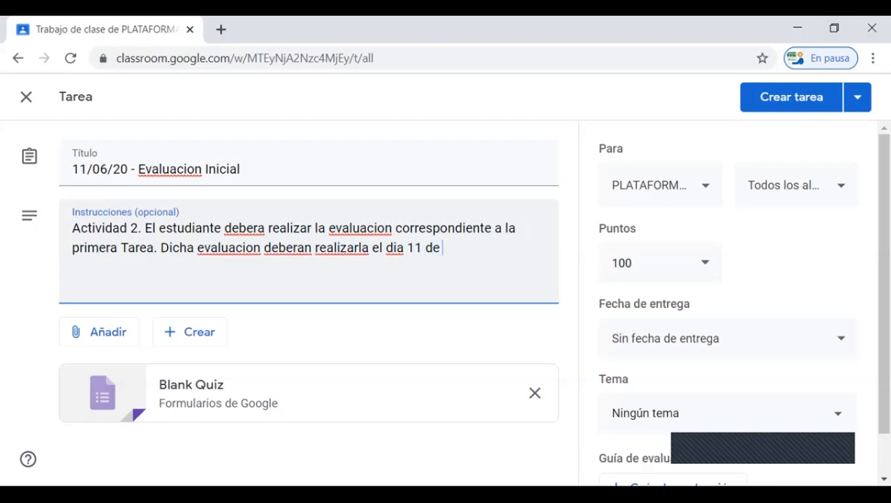
text(junio de h)
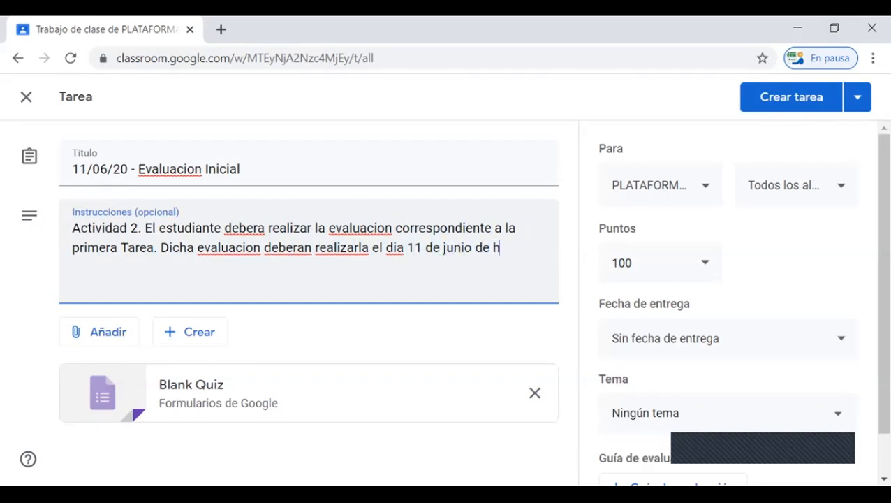
text(rs.)
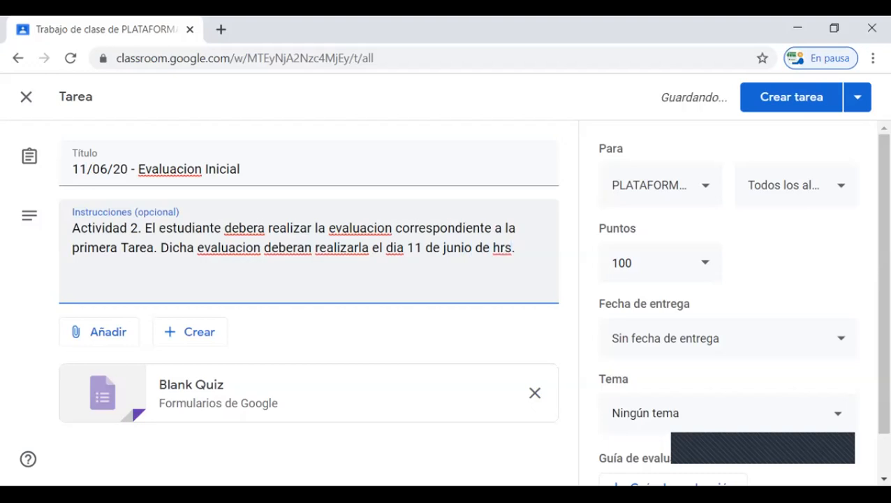
text( 20: )
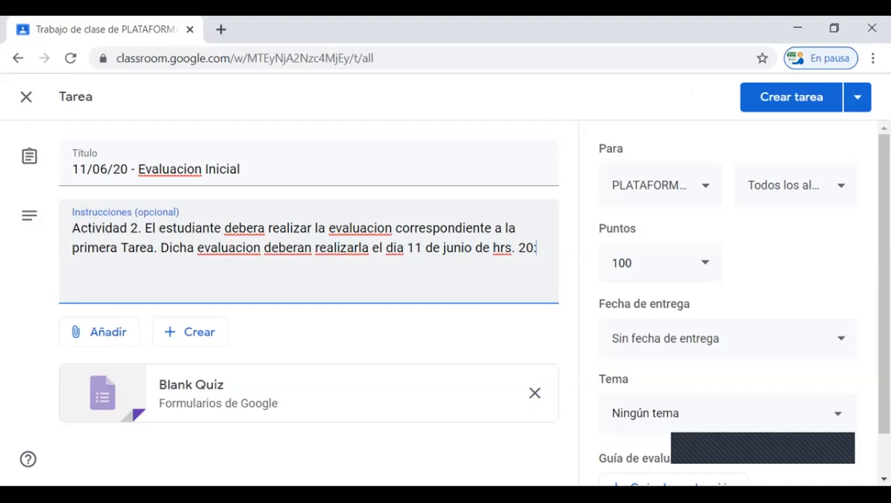
text(00 a 21)
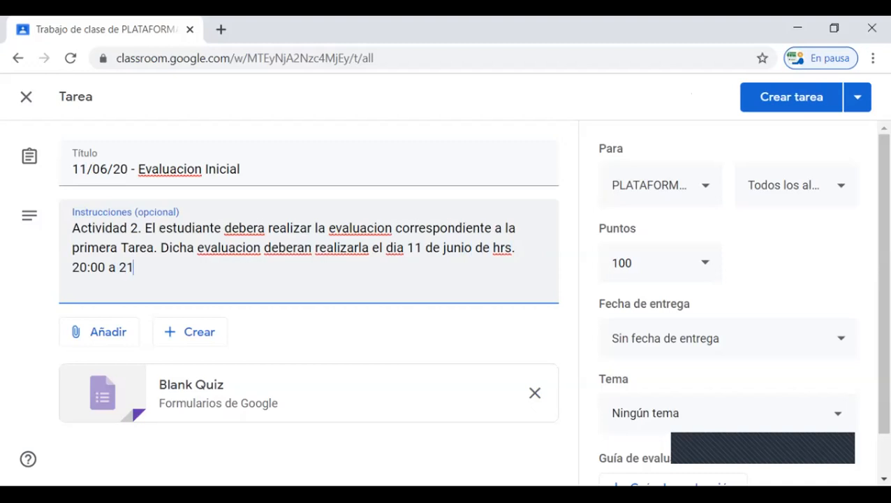
text(:00.)
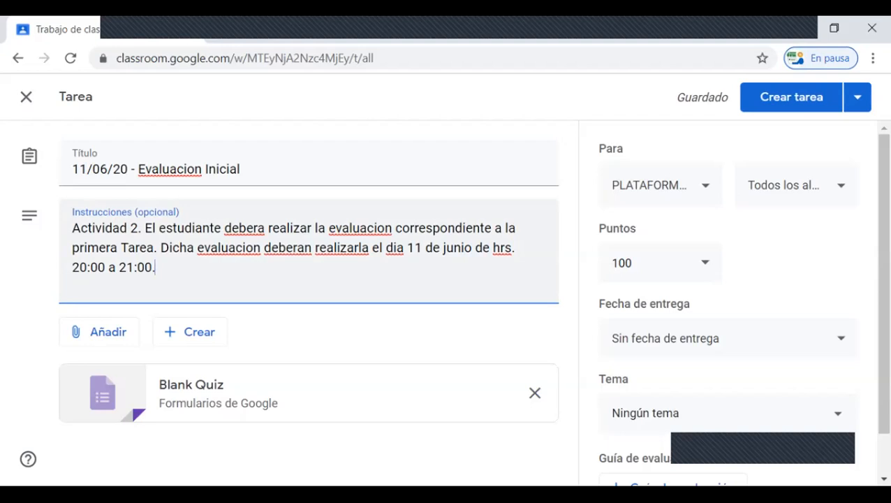
Step: Correct the instructions' spelling to "deberá", "evaluación" in both sentences, and "deberán" using the spelling suggestions
right_click(245, 229)
click(268, 240)
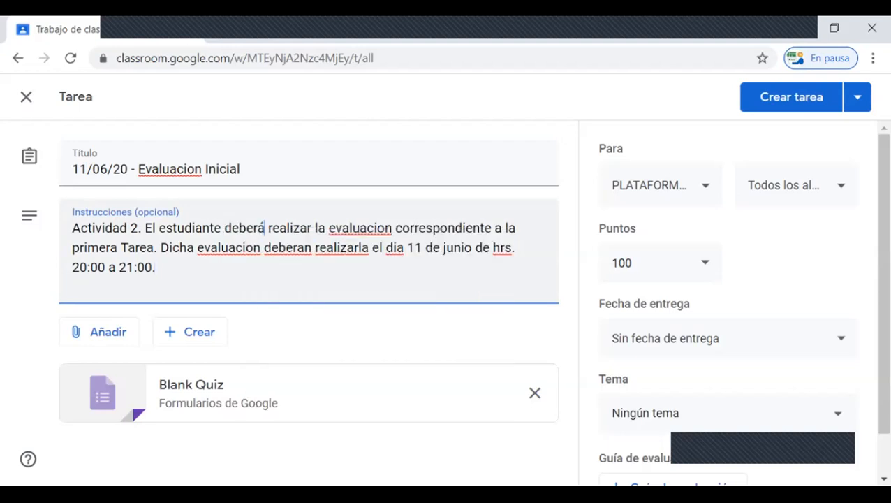
right_click(364, 230)
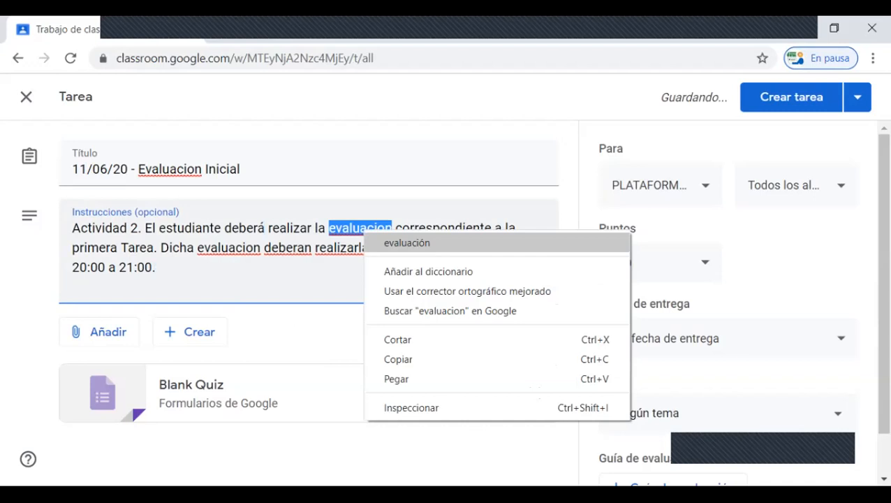
click(405, 242)
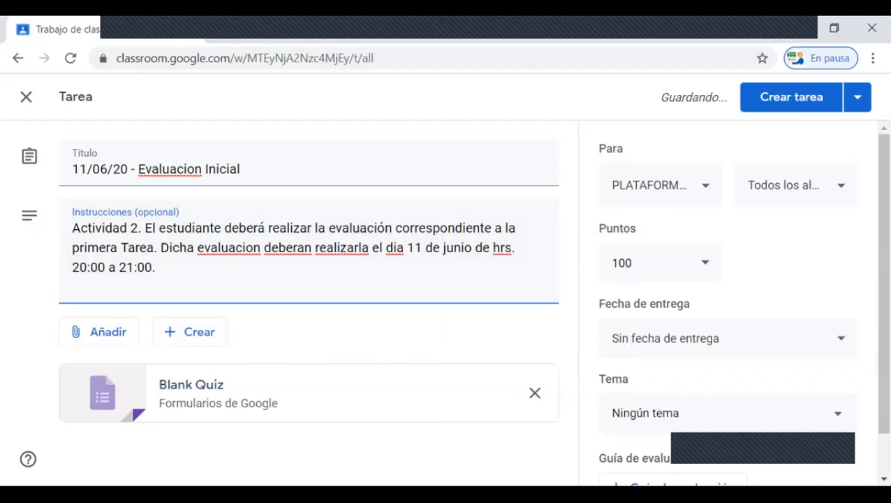
right_click(231, 250)
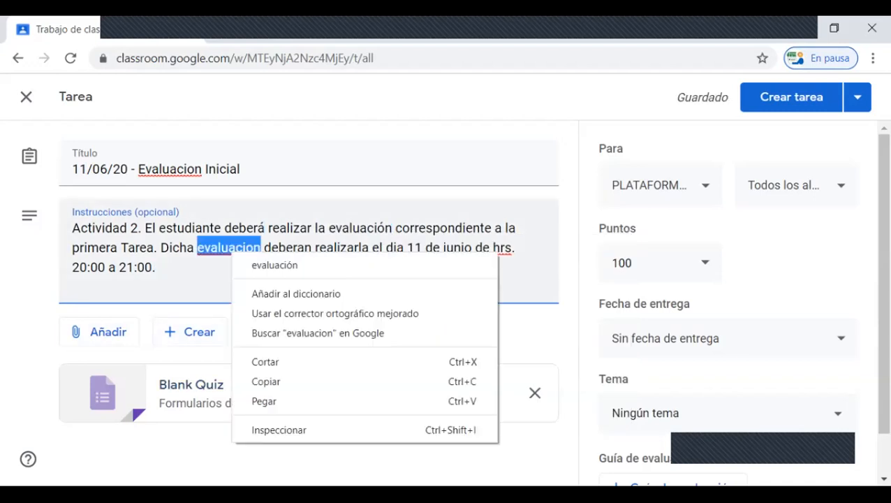
click(275, 264)
right_click(284, 253)
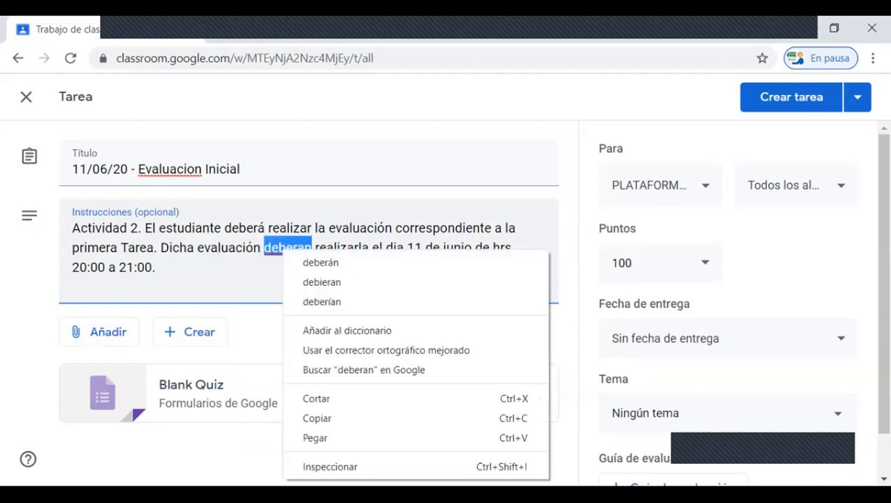
click(321, 262)
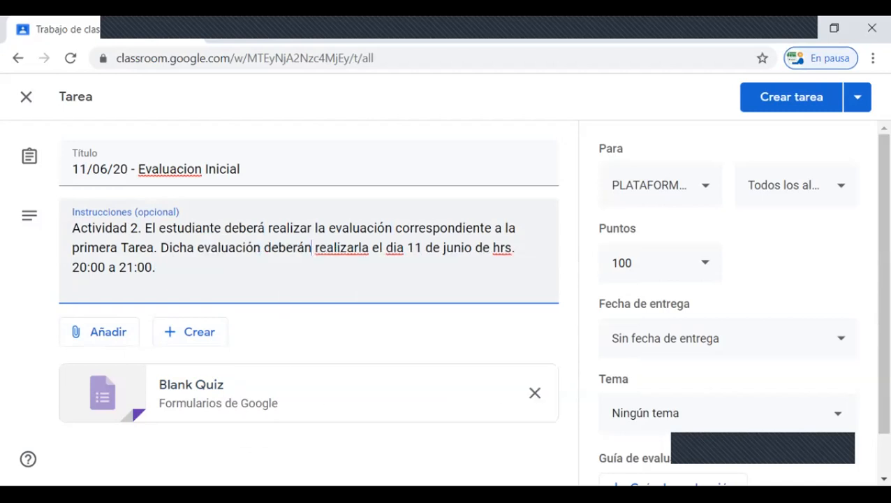
Step: Try replacing "realizarla" in the instructions with the suggestion "realizara", and restore the original word
right_click(341, 252)
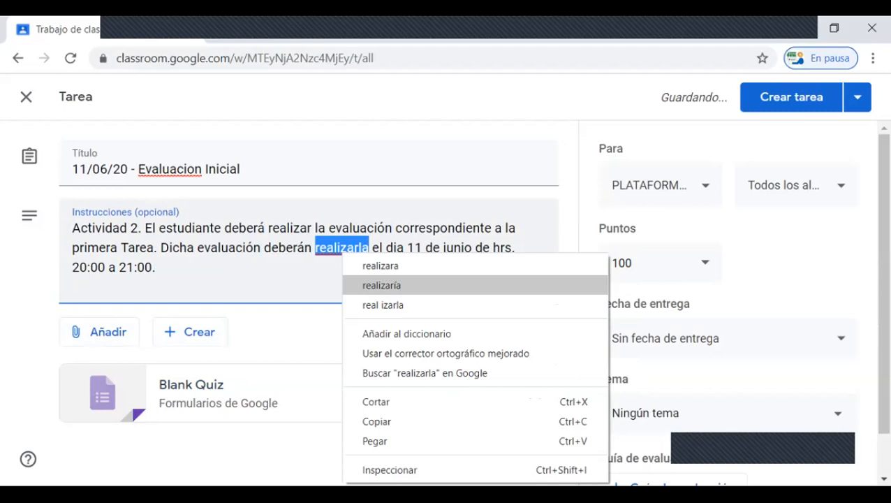
click(361, 264)
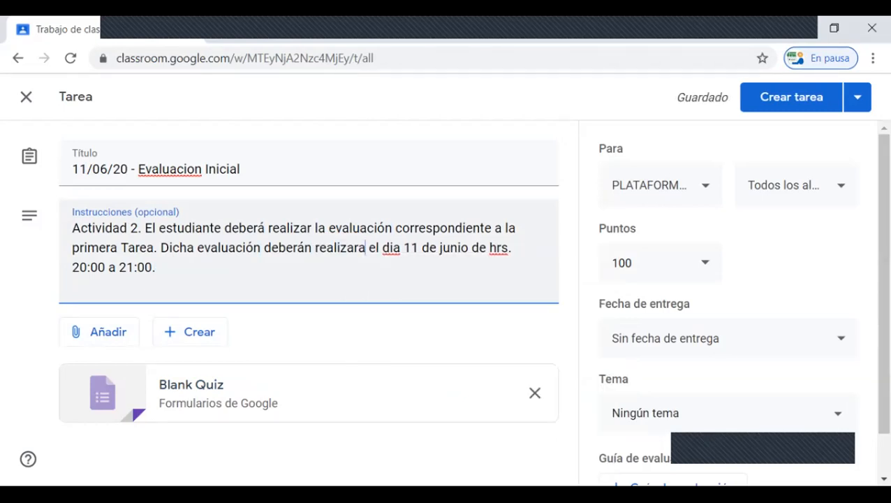
key(BackSpace)
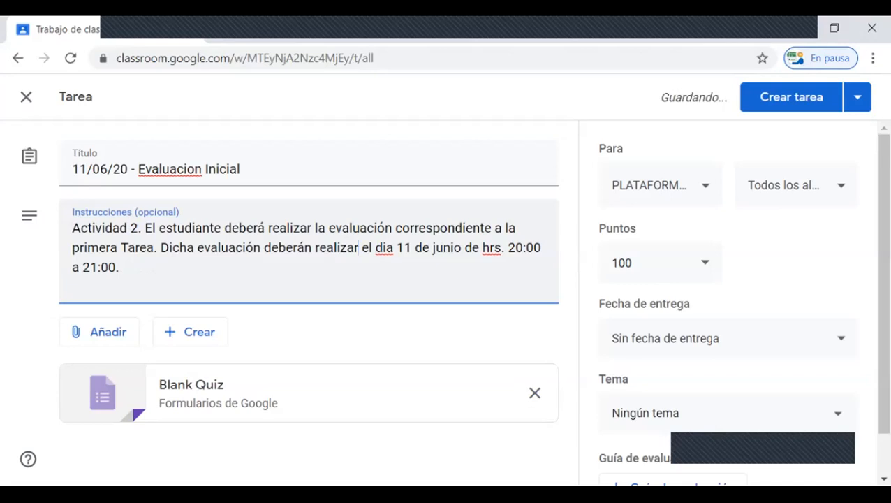
text(la)
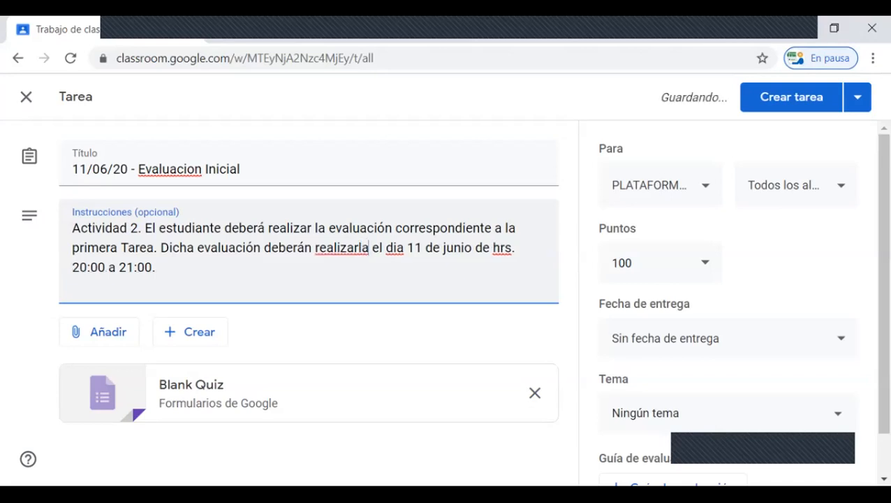
Step: Correct the spelling of "dia" to "día" in the assignment instructions
right_click(395, 248)
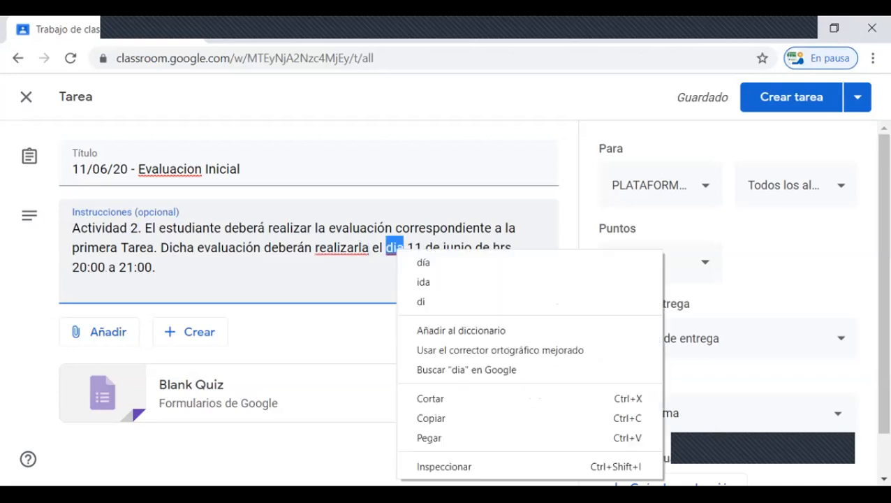
click(422, 260)
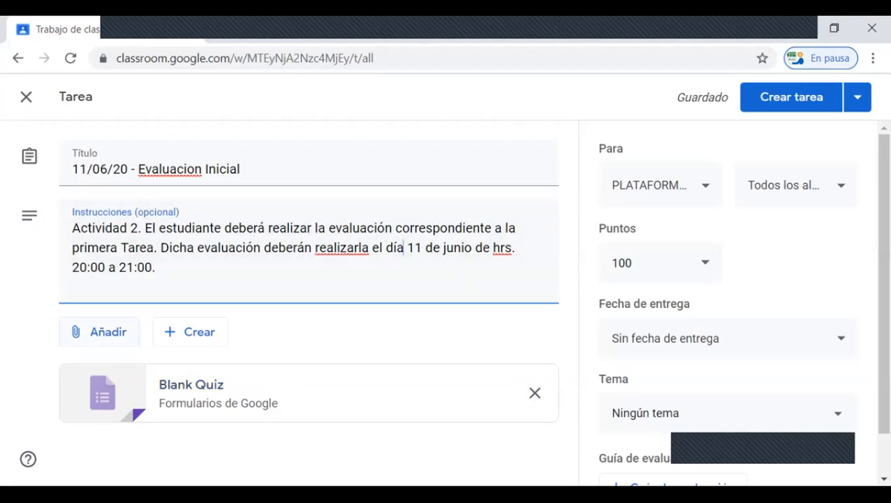
click(99, 332)
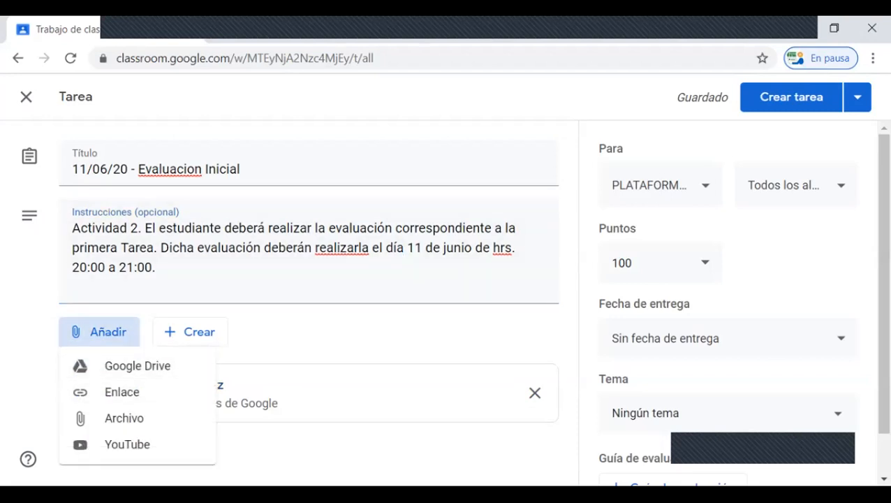
click(98, 332)
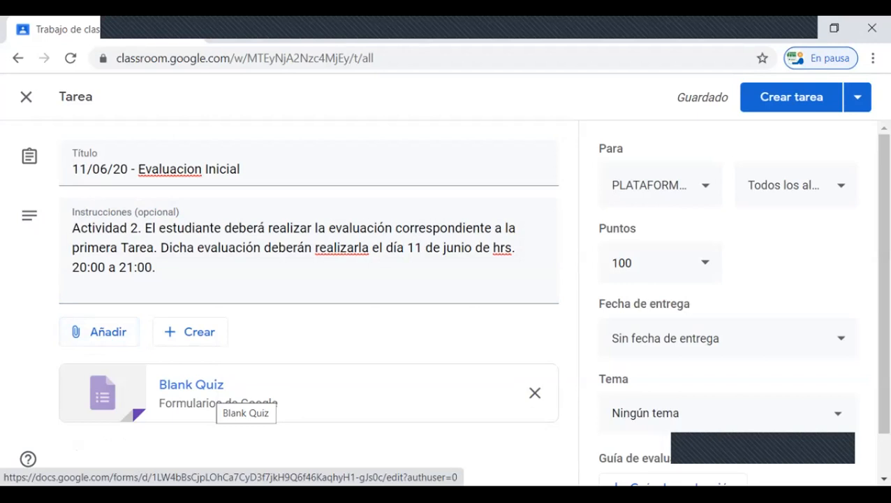
Step: Open the attached Blank Quiz form for editing and rename the form file "Evaluacion"
click(220, 398)
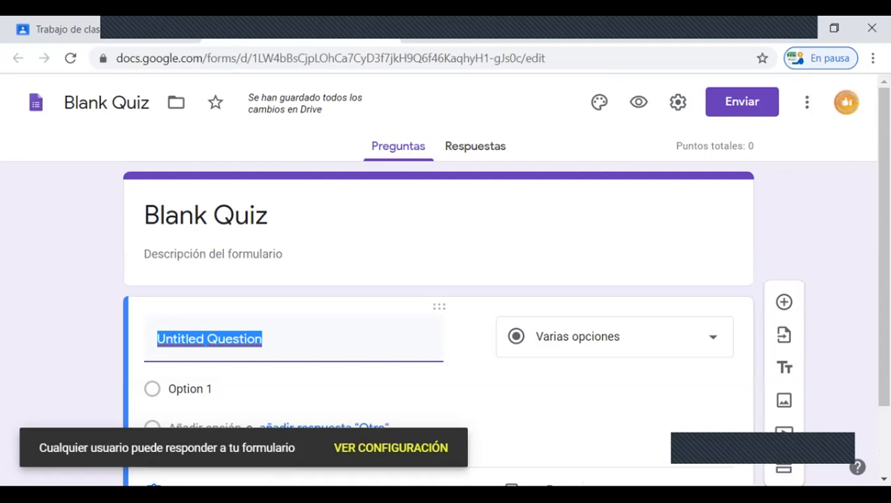
click(111, 102)
drag(64, 102, 149, 103)
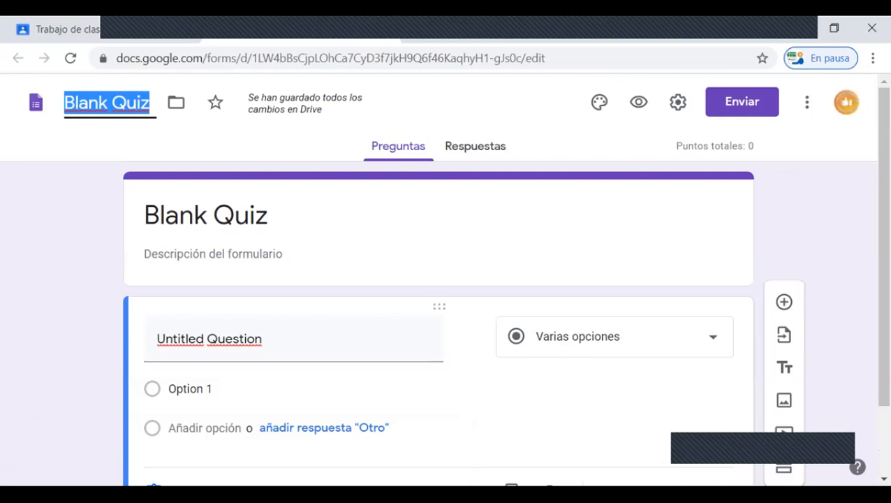
text(E)
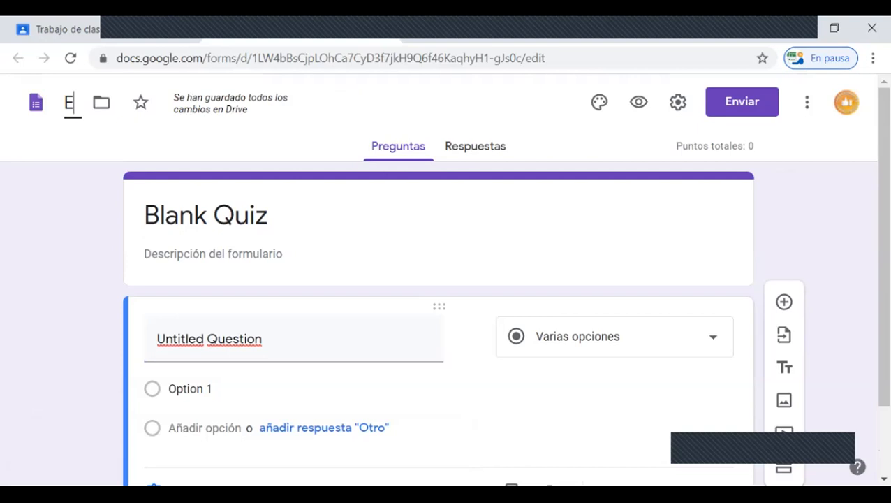
text(valua)
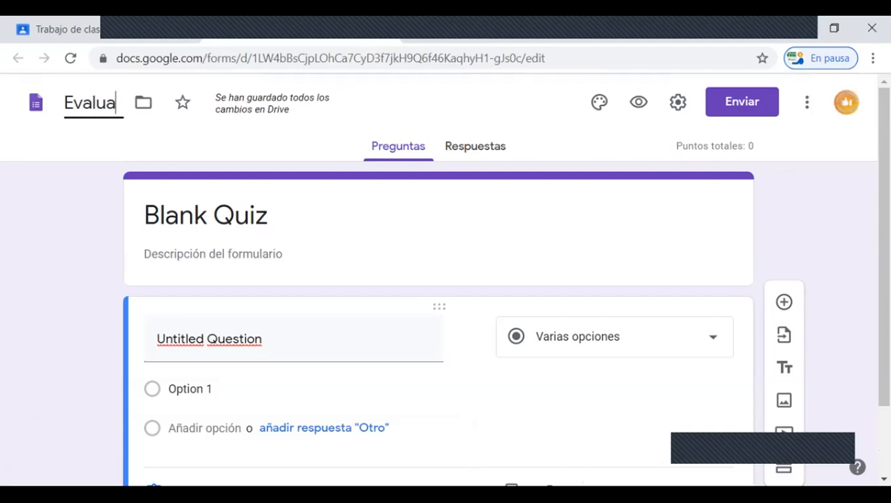
text(cion)
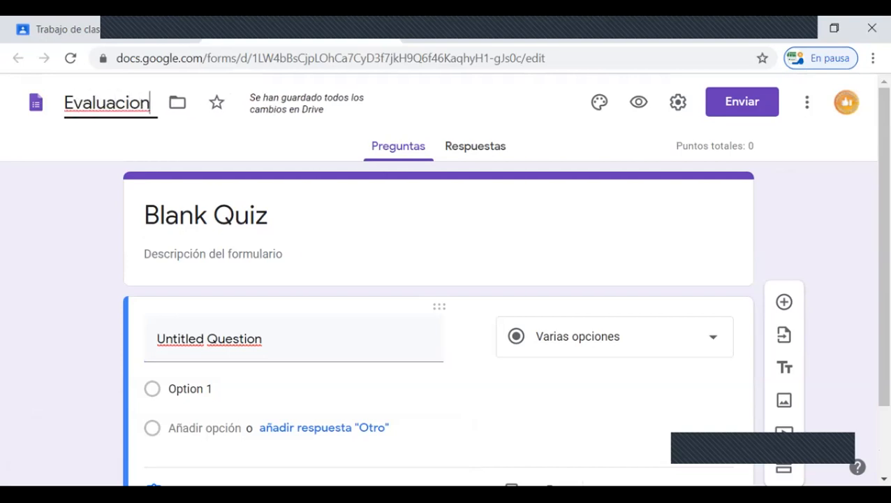
Step: Replace the form's title with "Evaluación Inicial", including the capital I and the accent
key(Tab)
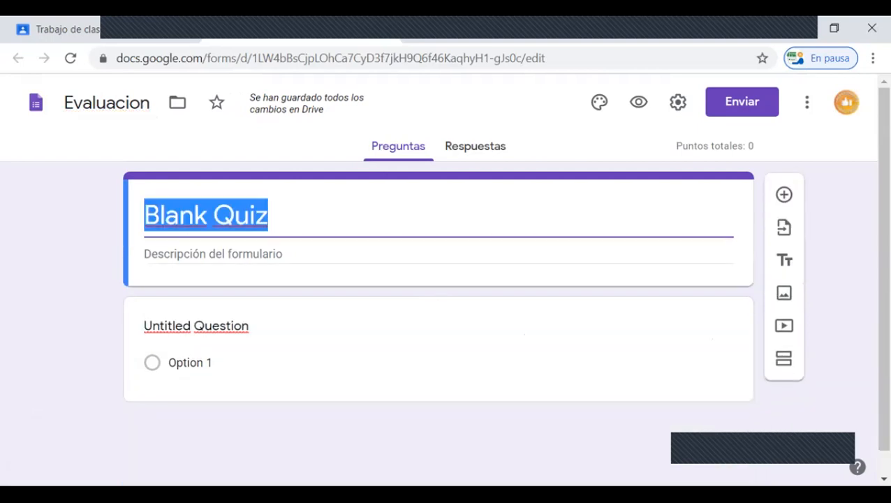
text(Evaluacon inicial)
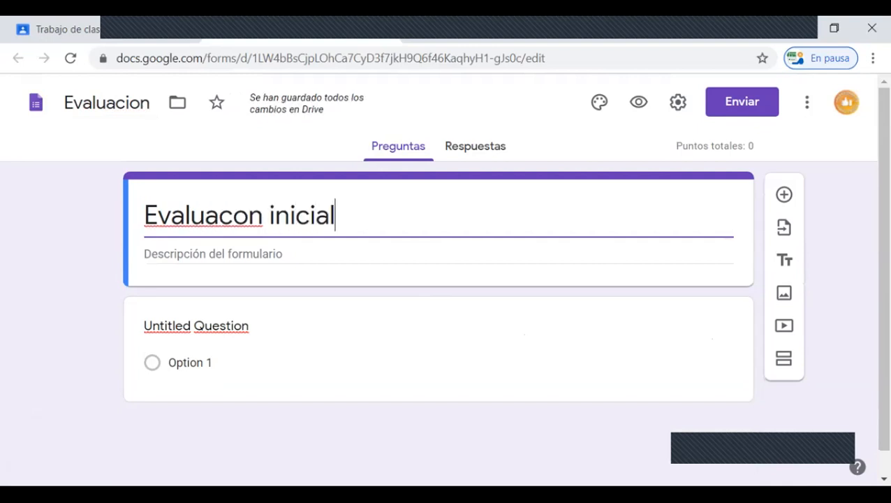
click(232, 215)
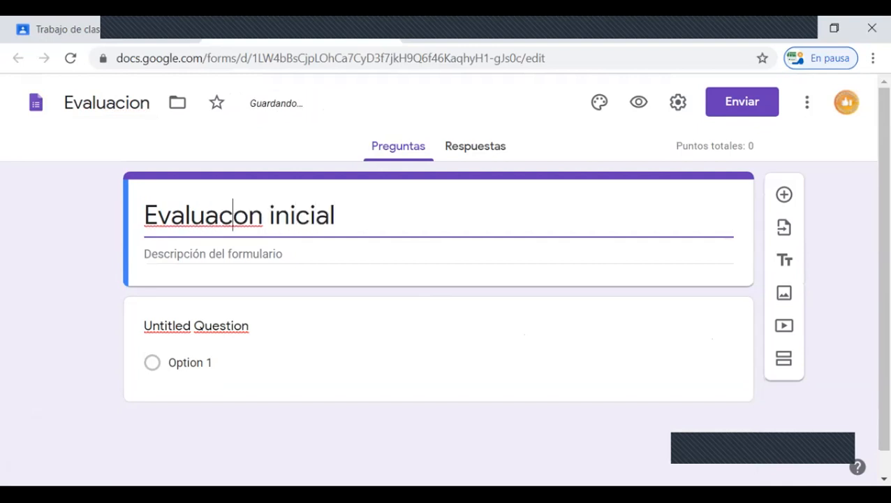
text(i)
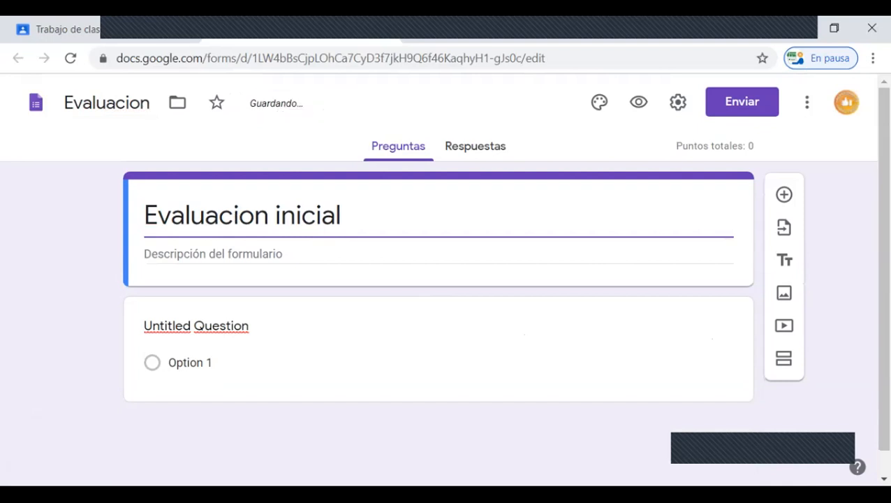
key(BackSpace)
text(I)
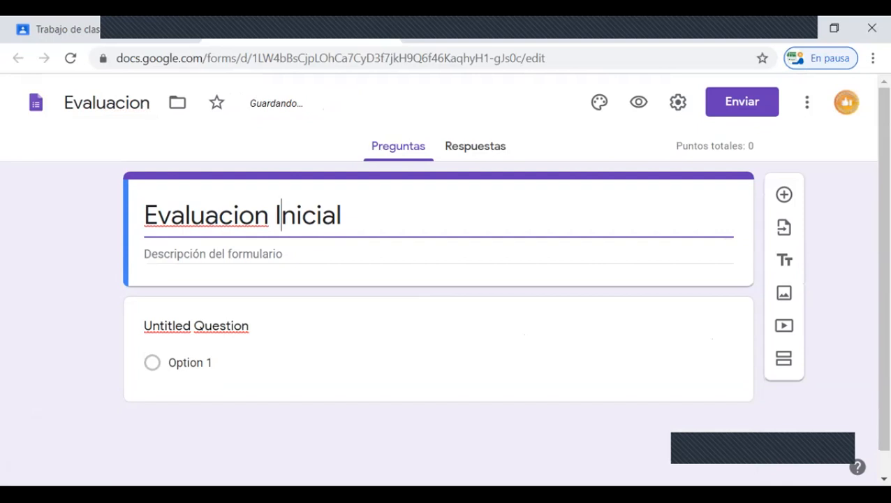
right_click(206, 217)
click(241, 227)
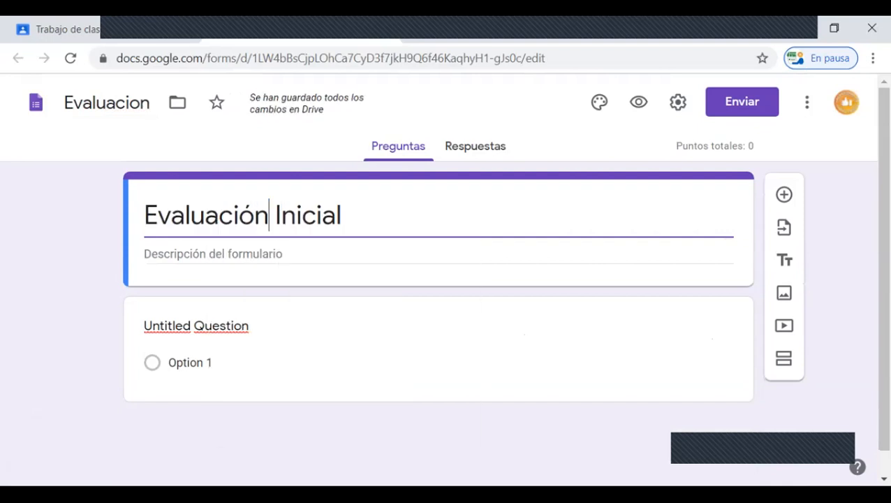
Step: Begin the form description with "El estudiante debera responder a las diferentes preguntas"
click(213, 253)
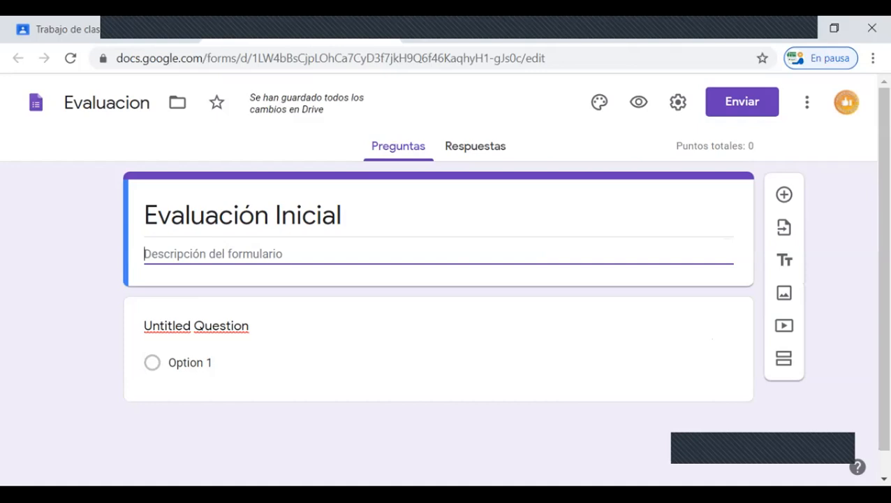
text(El estudiante debera )
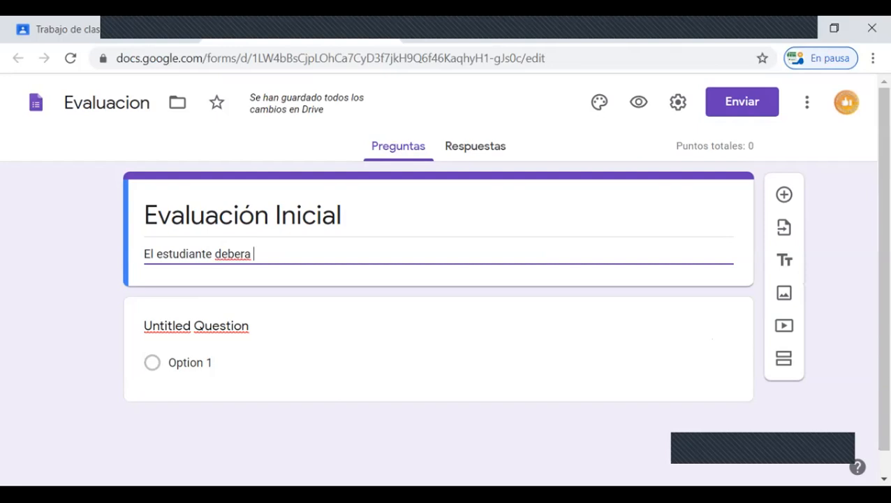
text(responder a las )
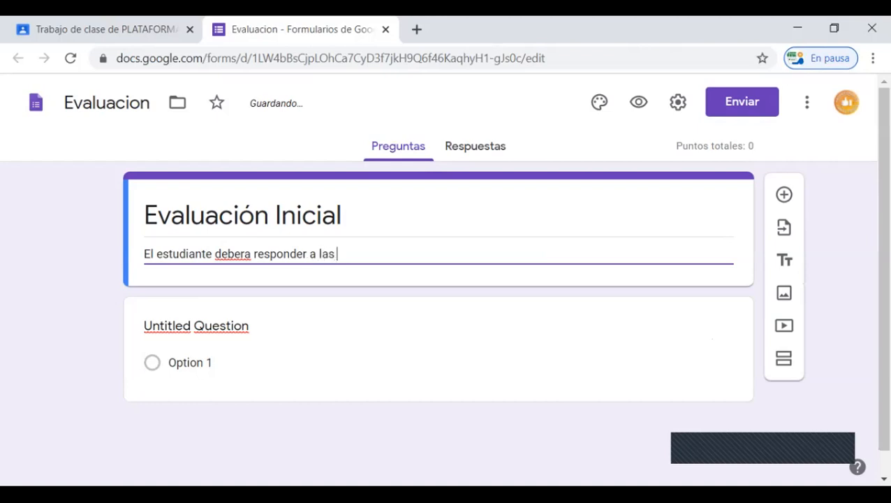
text(diferentes preguntas)
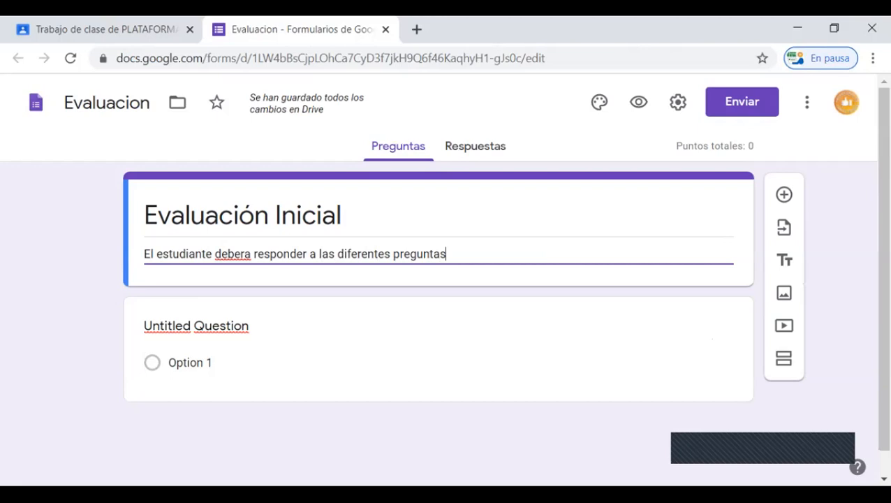
text( y posteriormente )
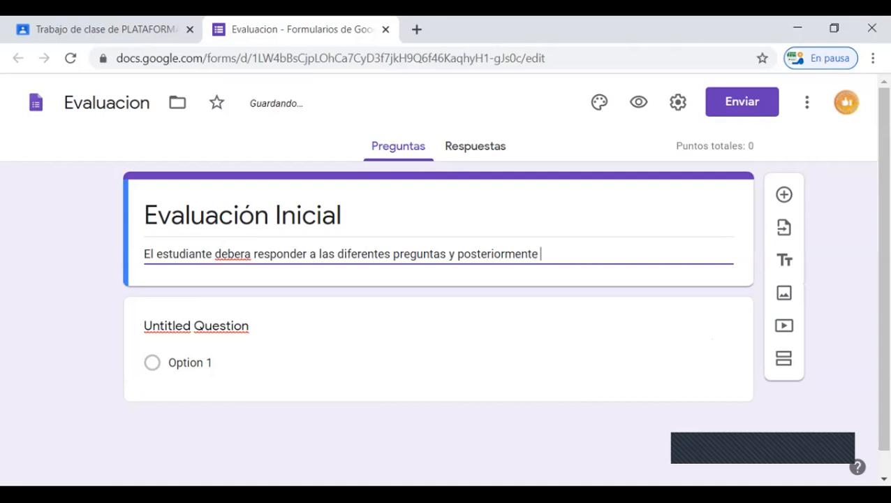
text(env)
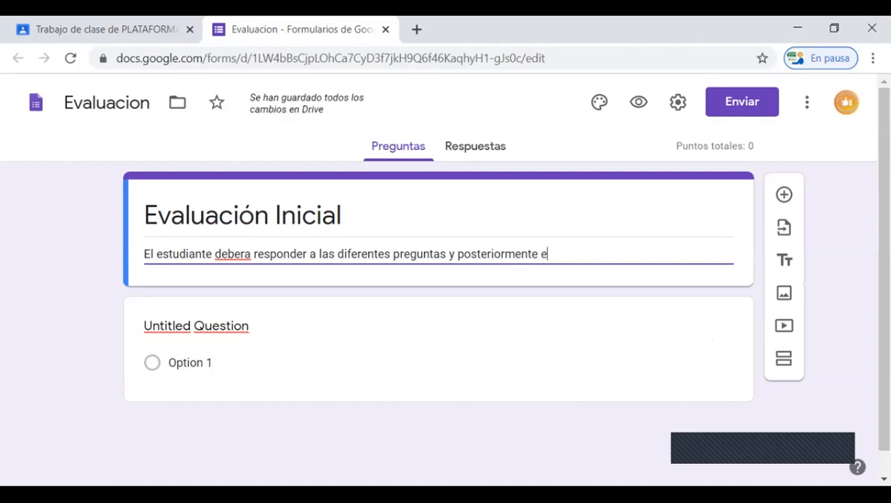
Step: Complete the form description with "y posteriormente presionar el boton de enviar para que concluya su evaluacion."
key(BackSpace)
key(BackSpace)
key(BackSpace)
text(presionar)
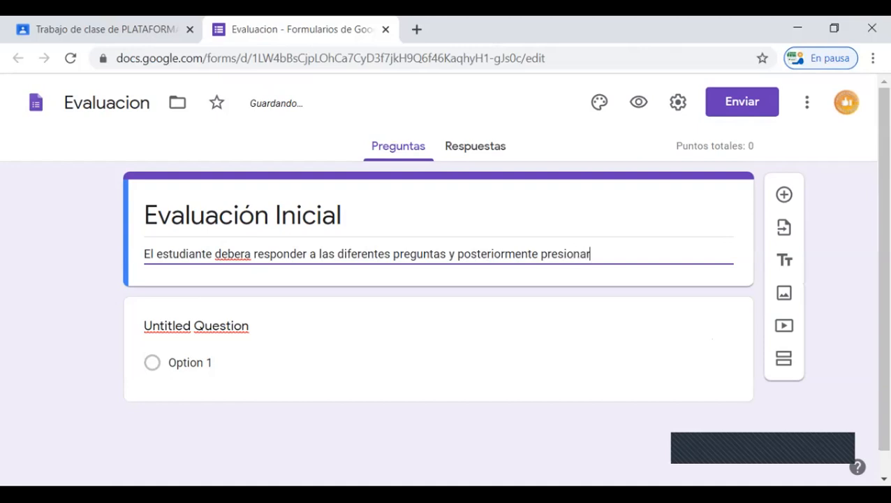
text( el boto)
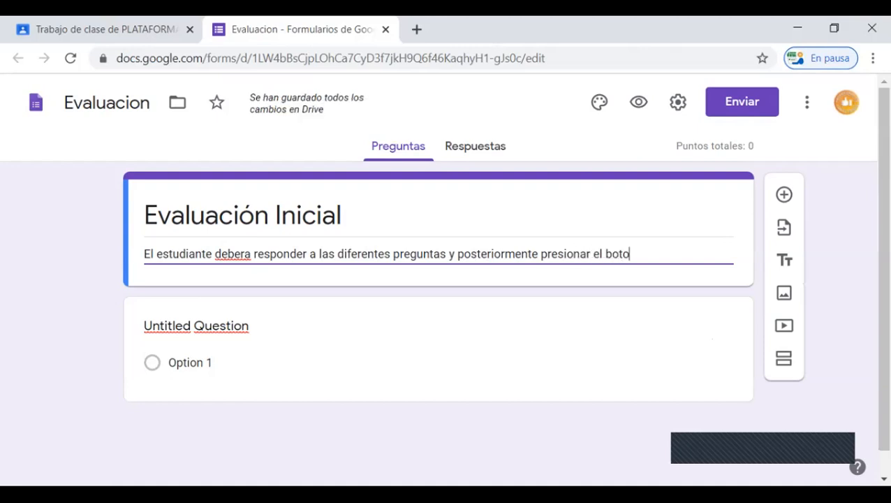
text(n de envia)
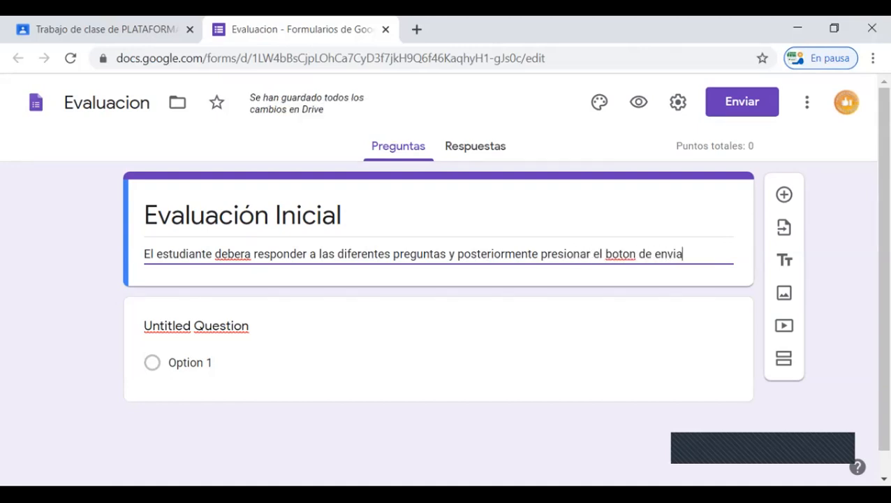
text(r para que conc)
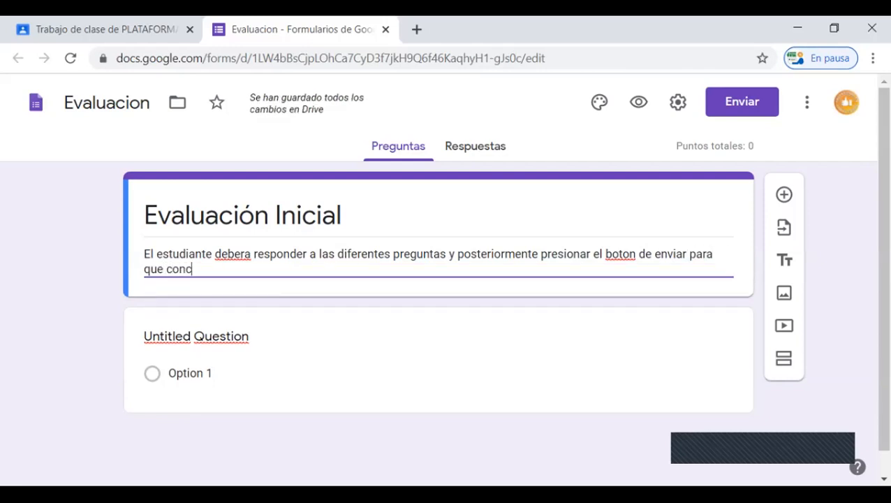
text(luya su e)
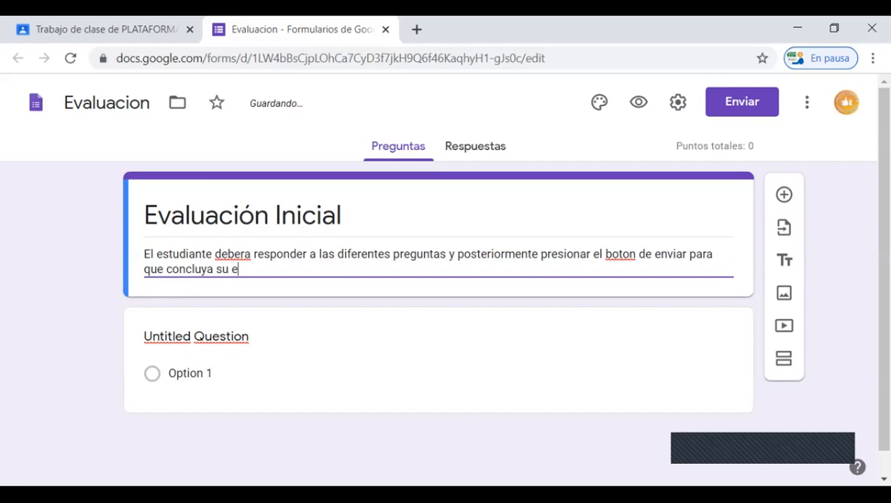
text(valuacion)
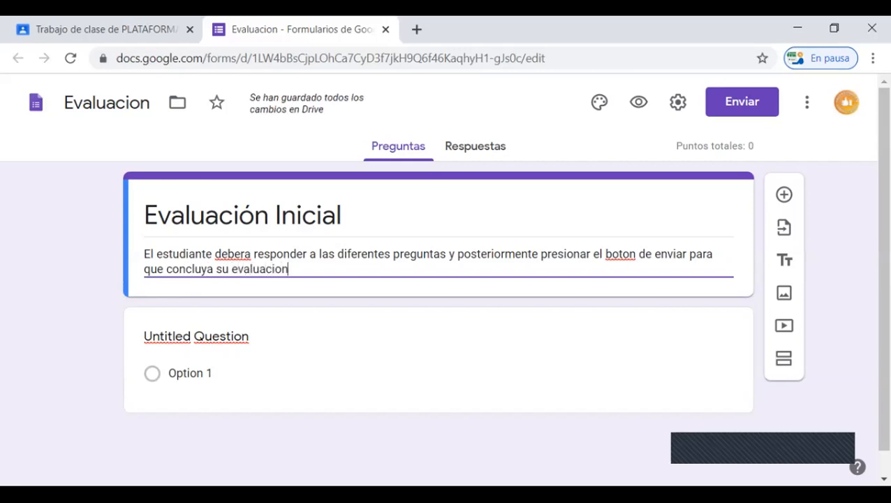
text(.)
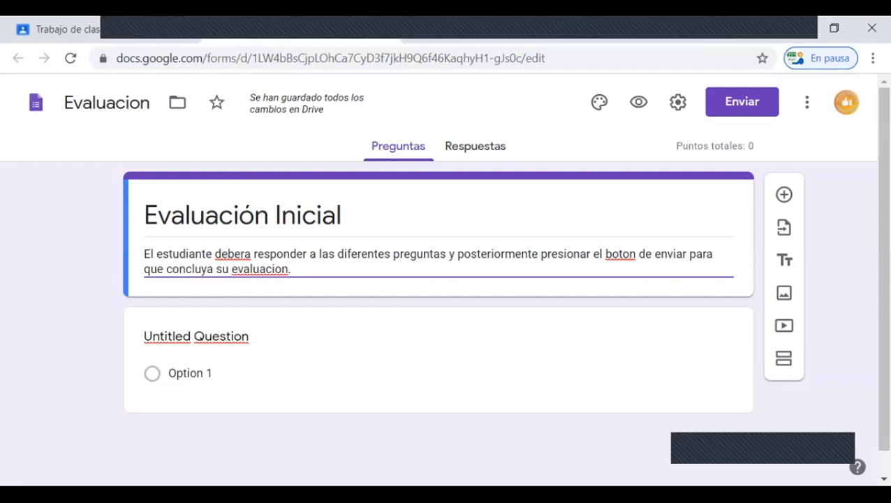
Step: Correct the misspelled words in the form description to "deberá", "botón" and "evaluación"
right_click(235, 254)
click(271, 266)
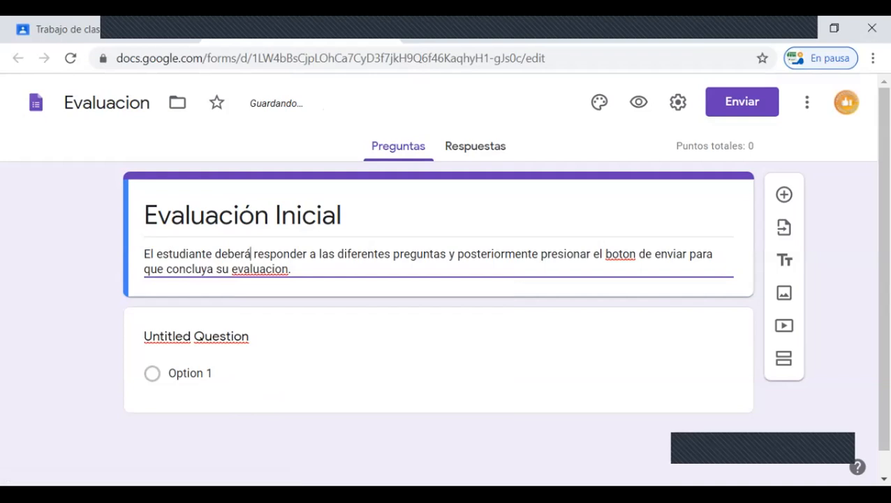
right_click(620, 255)
click(653, 266)
right_click(265, 273)
click(308, 284)
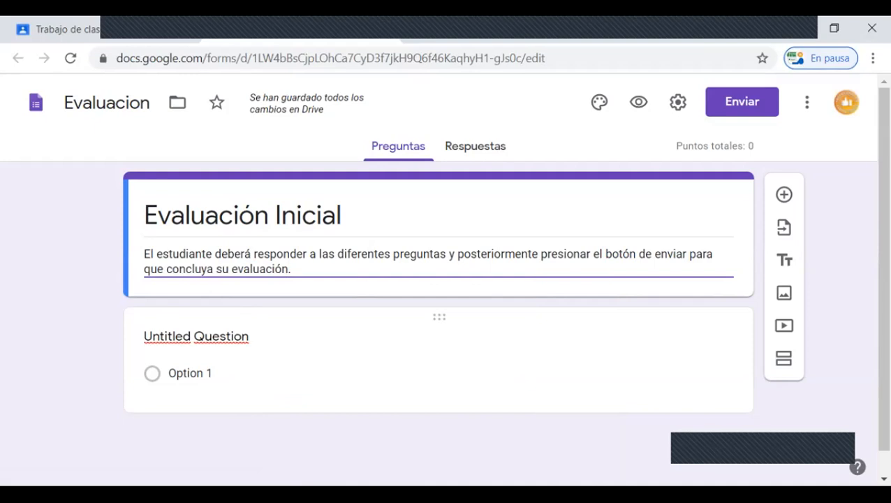
Step: Replace the untitled first question's text with "Nombre y Apellido"
click(197, 337)
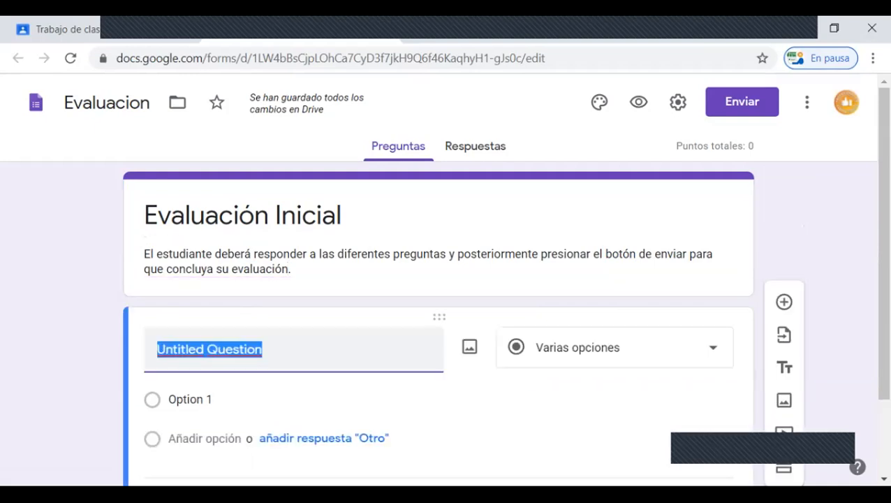
text(Nombre y Ap)
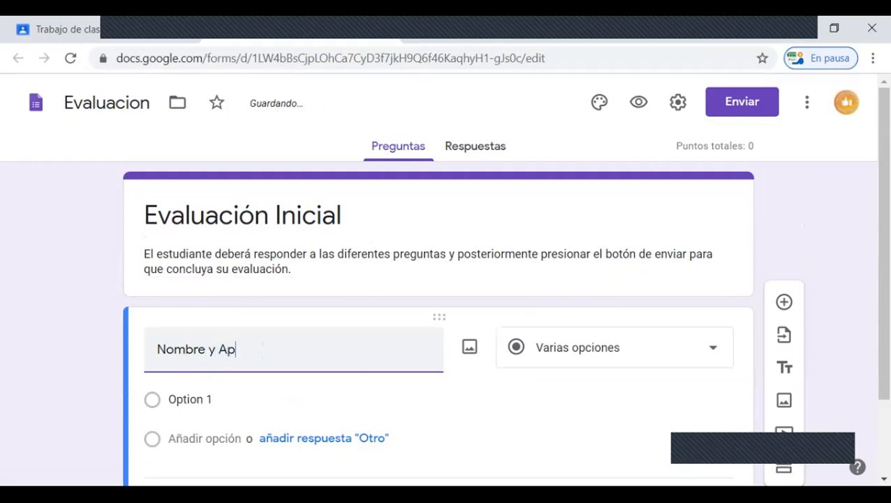
text(ellido)
Step: Set the "Nombre y Apellido" question's type to Respuesta corta and make it mandatory
scroll(293, 342, down, 2)
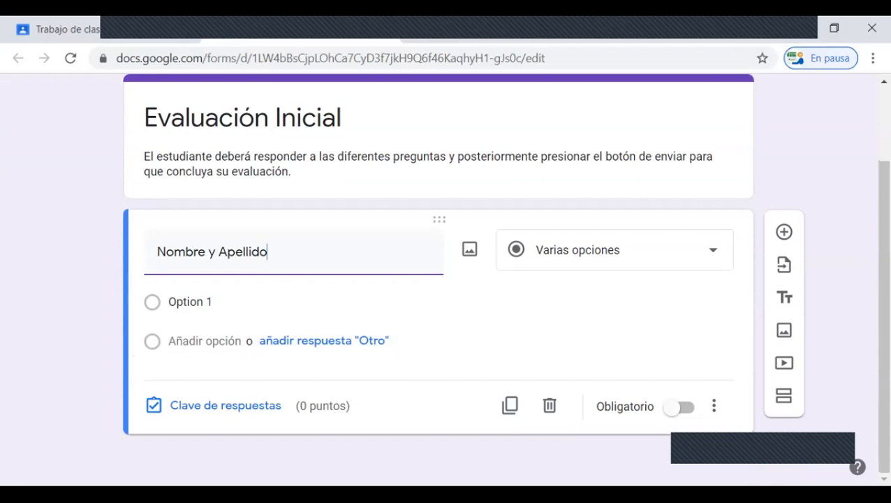
click(712, 249)
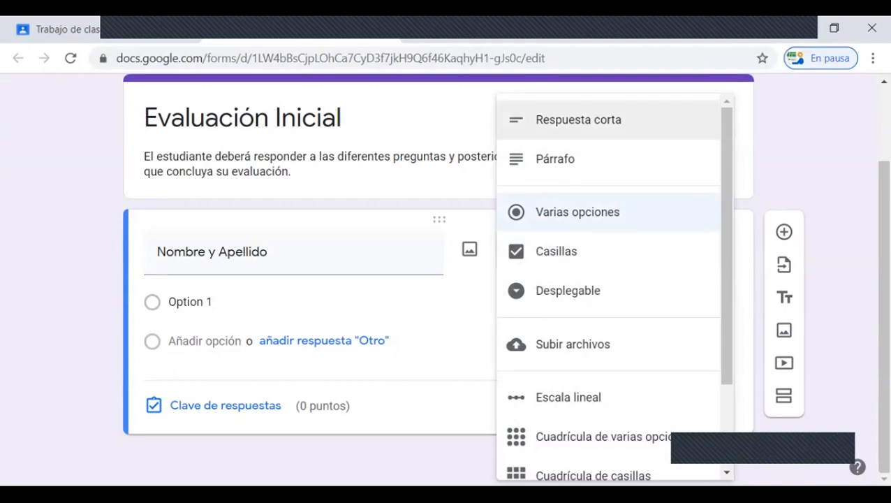
click(578, 120)
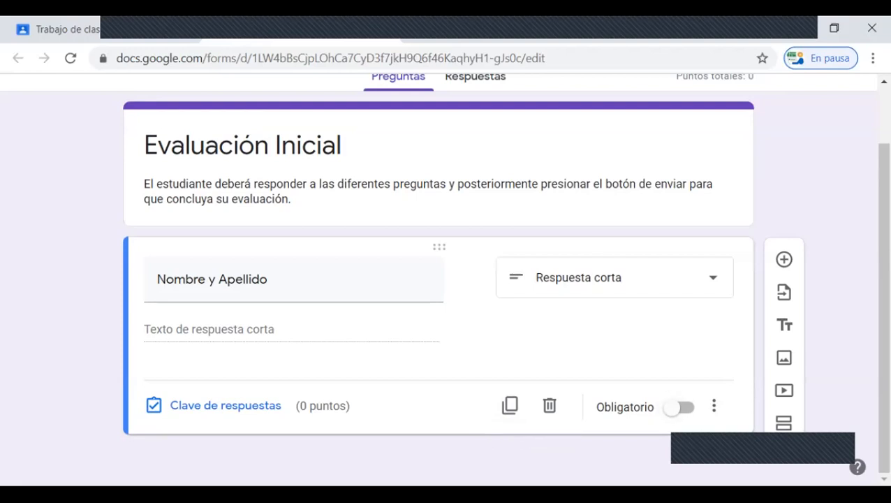
click(674, 408)
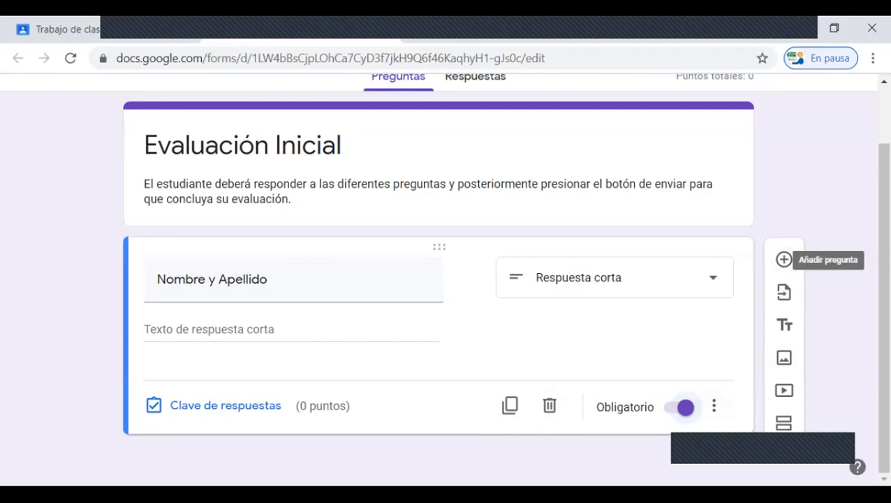
Step: Add a second question with the text "La Plataforma ZOOM es utilizada para las clases:"
click(784, 260)
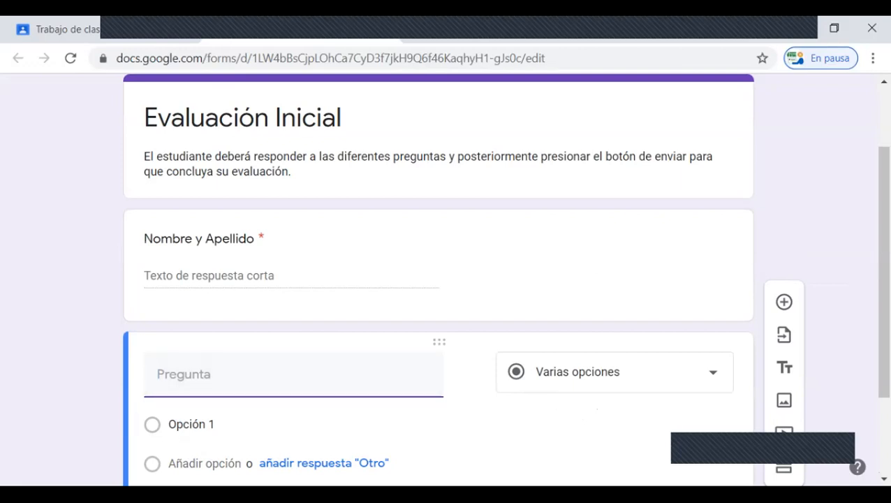
scroll(293, 372, down, 2)
scroll(294, 372, up, 1)
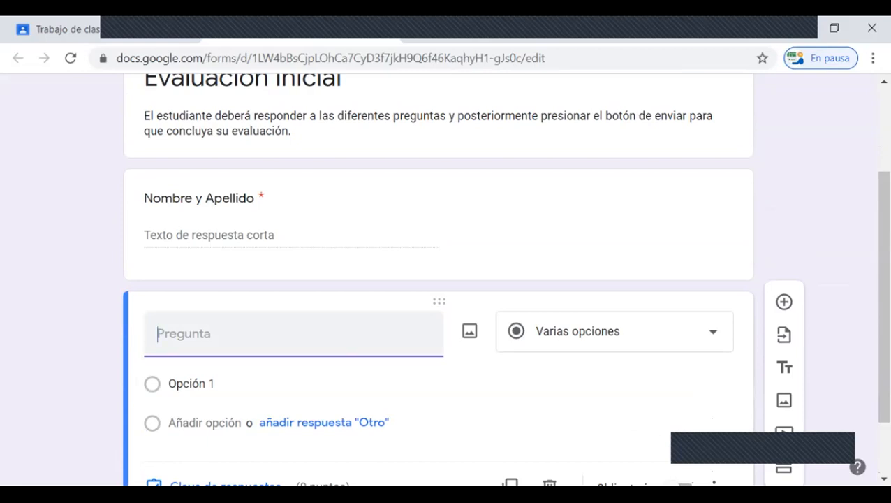
text(La Plataforma)
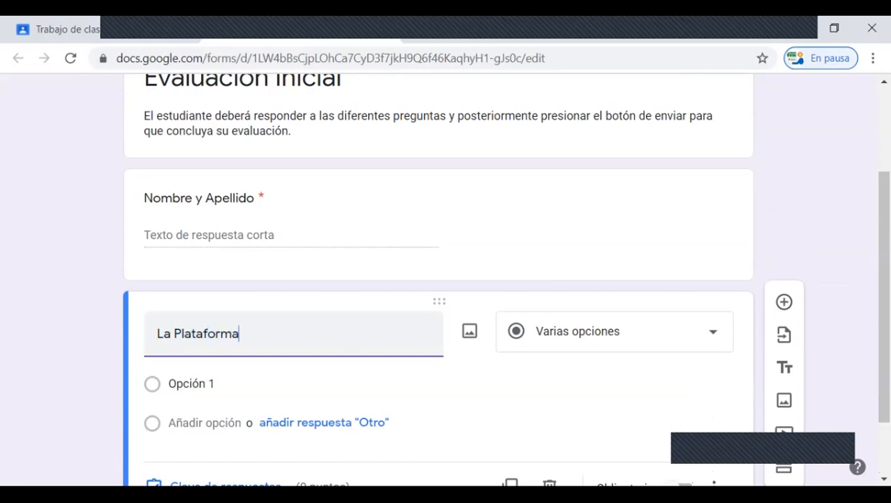
text( ZOOM es utili)
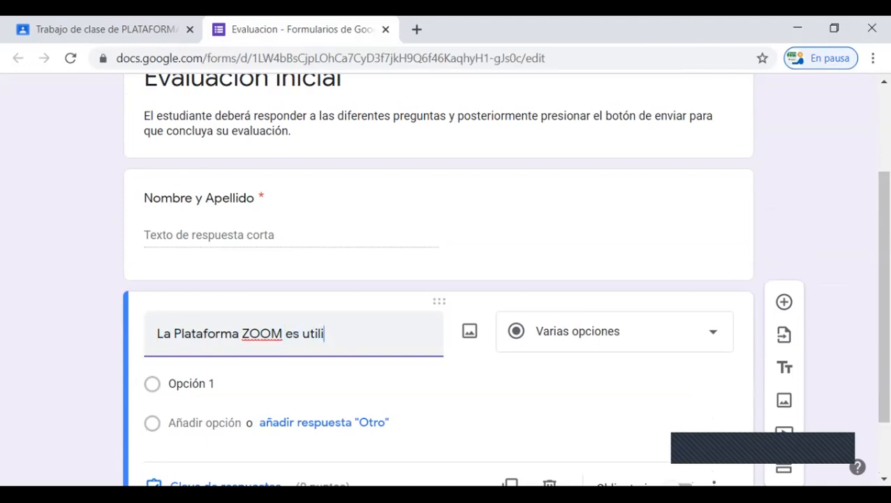
text(zad)
key(BackSpace)
text(da para las clases:)
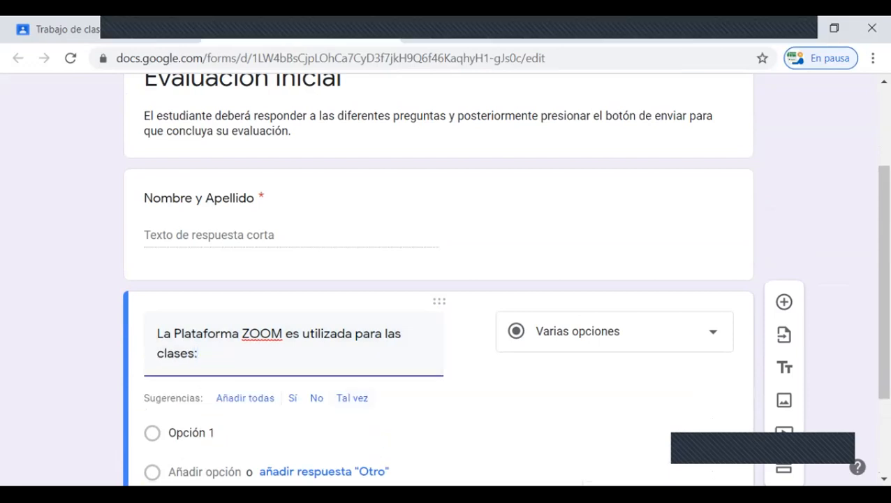
Step: Choose Varias opciones as the ZOOM question's type and enter the answer options "Sincronicas" and "Asincronicas"
scroll(438, 279, down, 1)
click(615, 249)
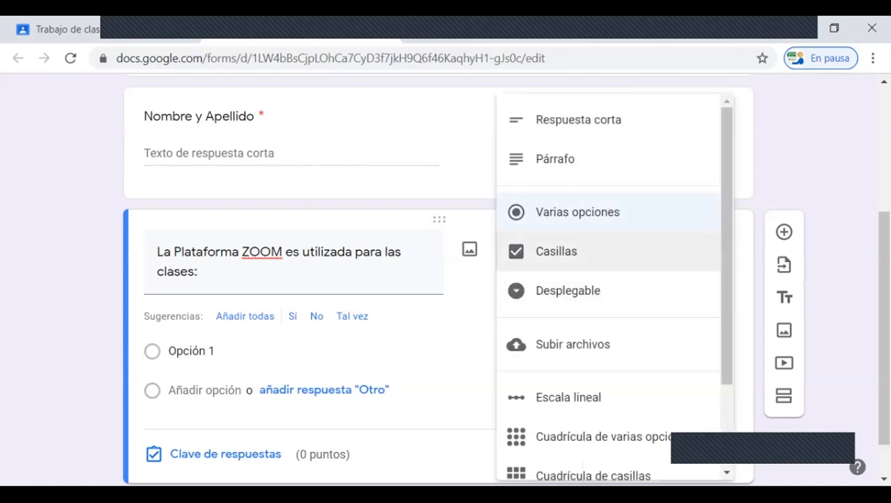
click(587, 212)
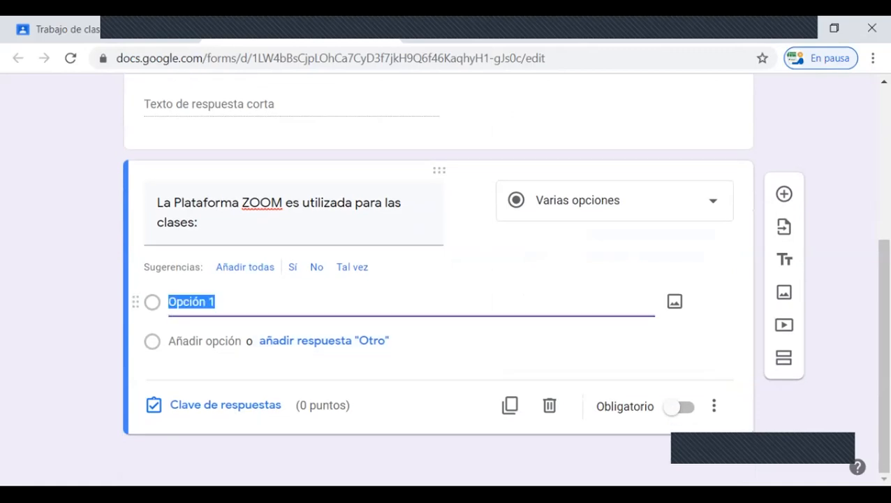
text(Sin)
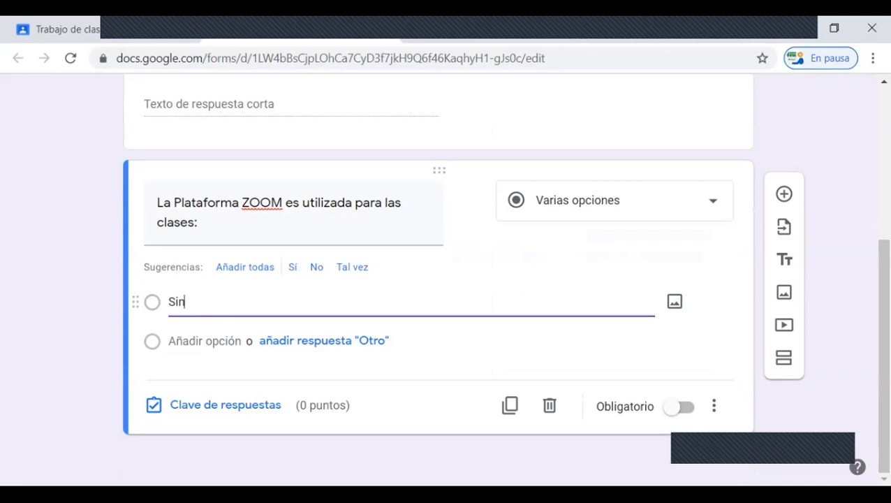
text(cronicas)
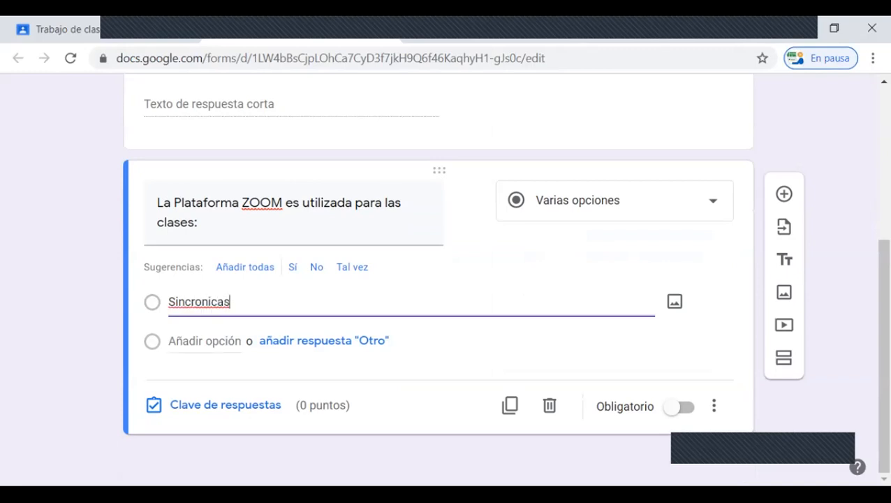
key(Return)
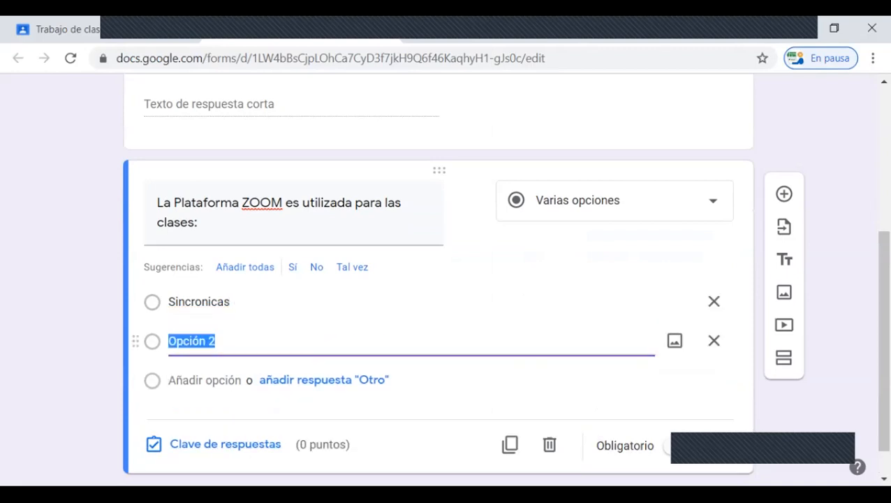
text(Asin)
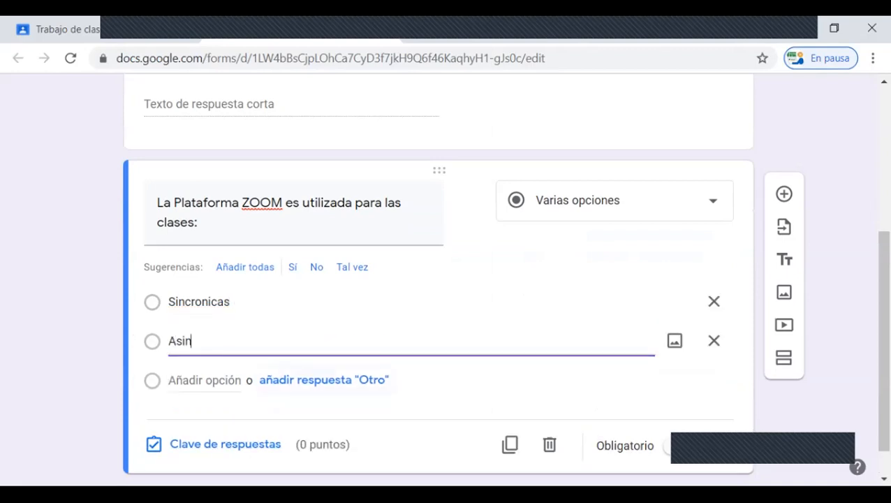
text(cronicas)
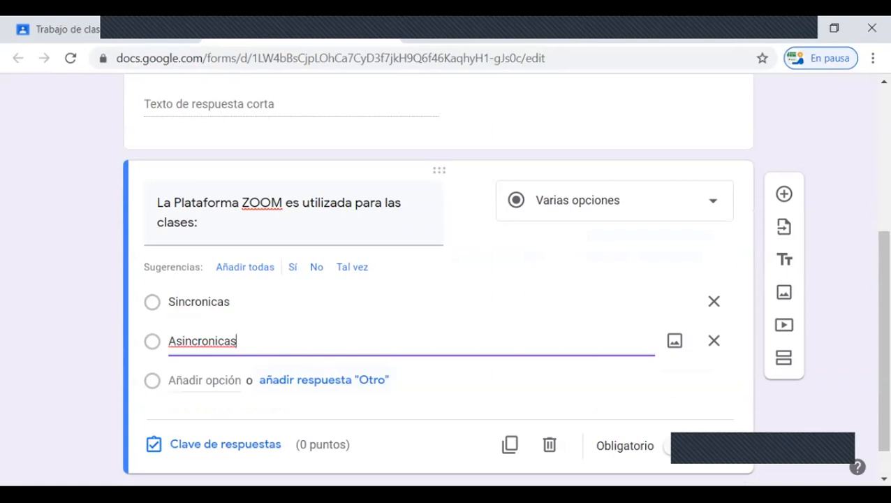
key(Return)
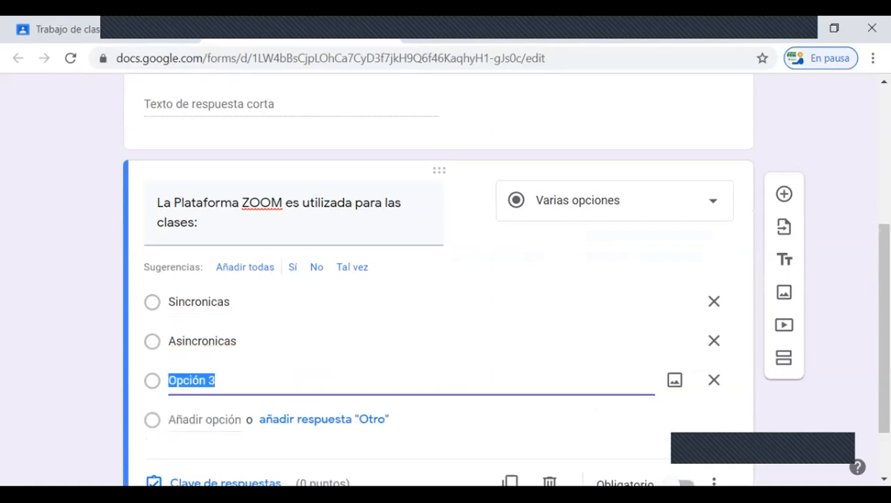
click(183, 419)
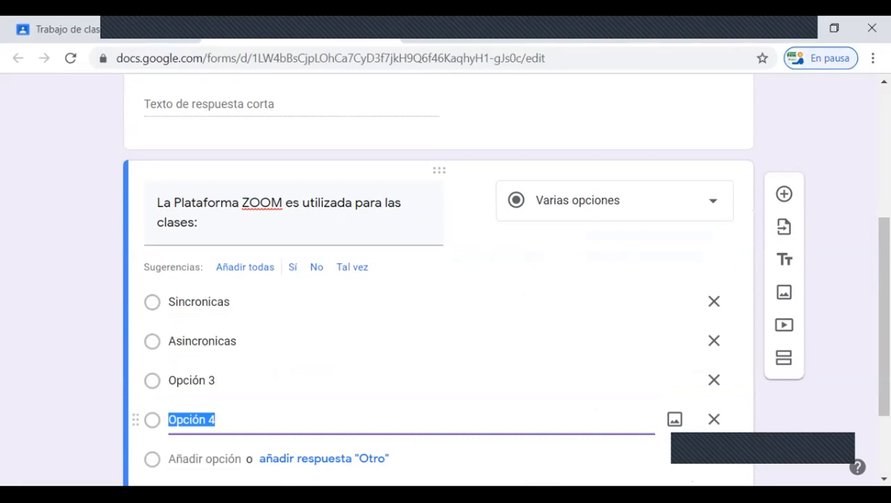
click(713, 379)
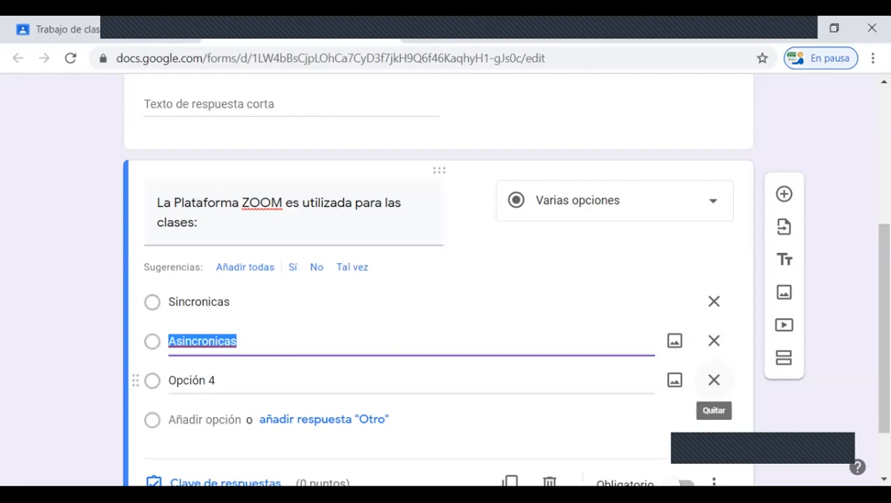
click(713, 379)
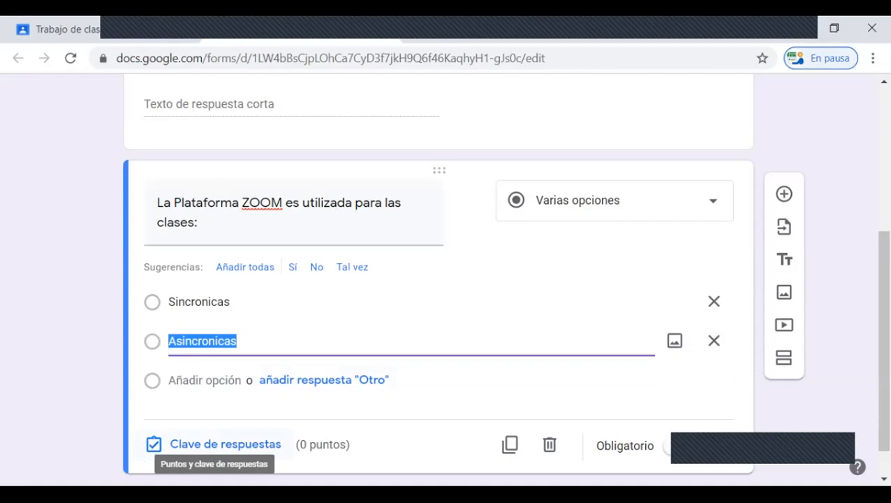
Step: Mark "Sincronicas" as the correct answer in the ZOOM question's answer key and make it worth 10 points
click(224, 445)
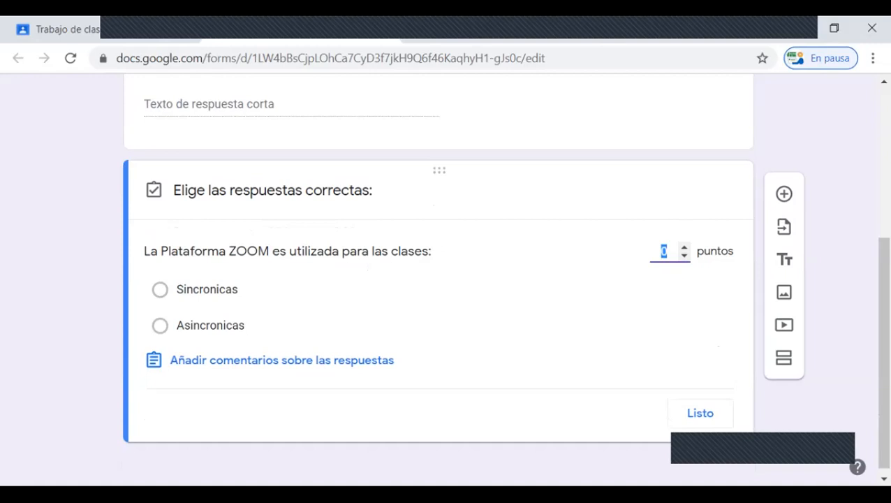
click(160, 289)
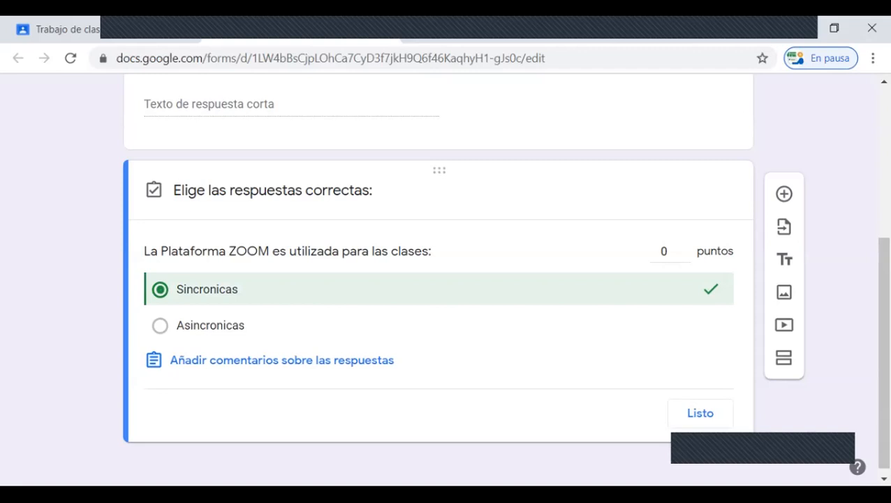
click(665, 252)
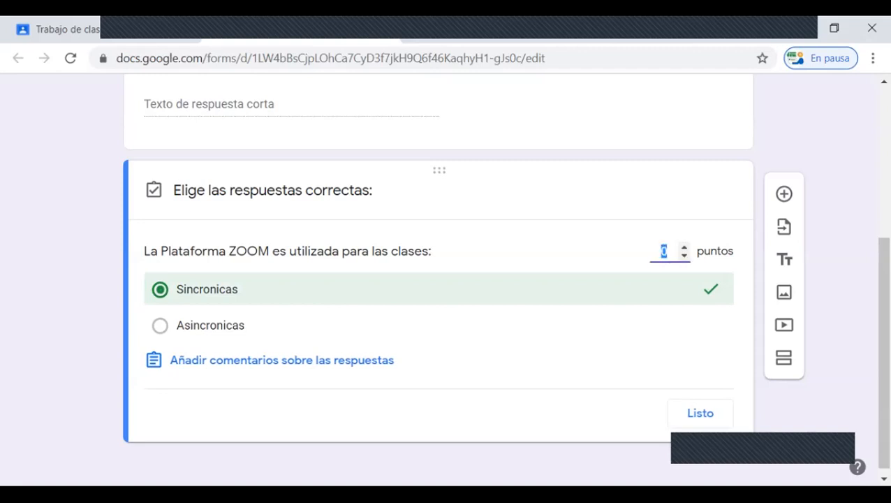
text(10)
click(706, 414)
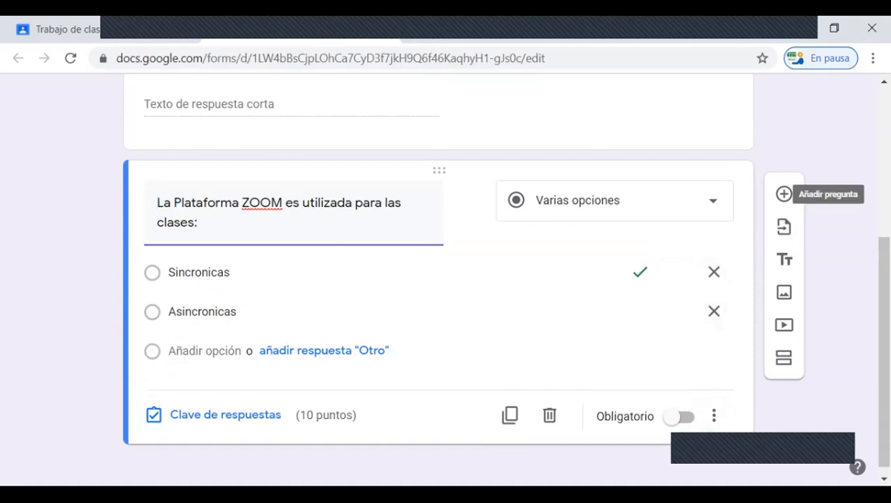
Step: Add a third question with the text "La siguiente imagen pertenece a la herramienta:"
click(783, 193)
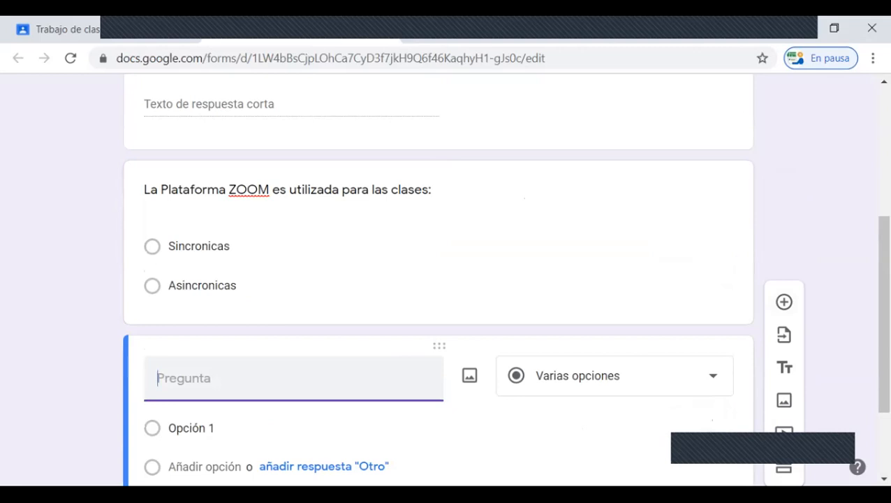
scroll(293, 361, down, 1)
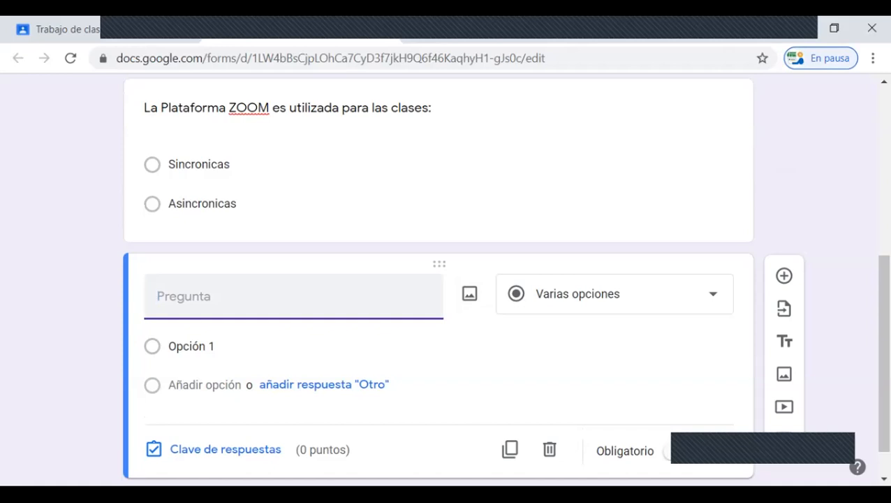
text(La siguiente ima)
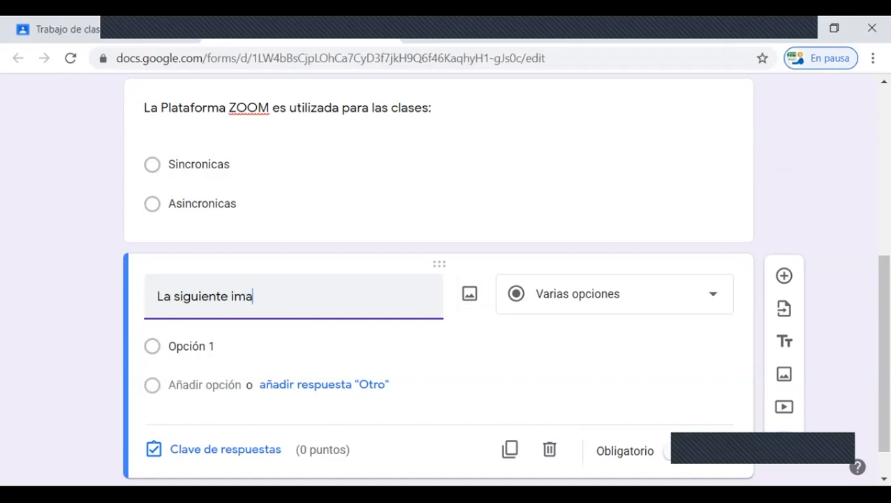
text(gen pertene)
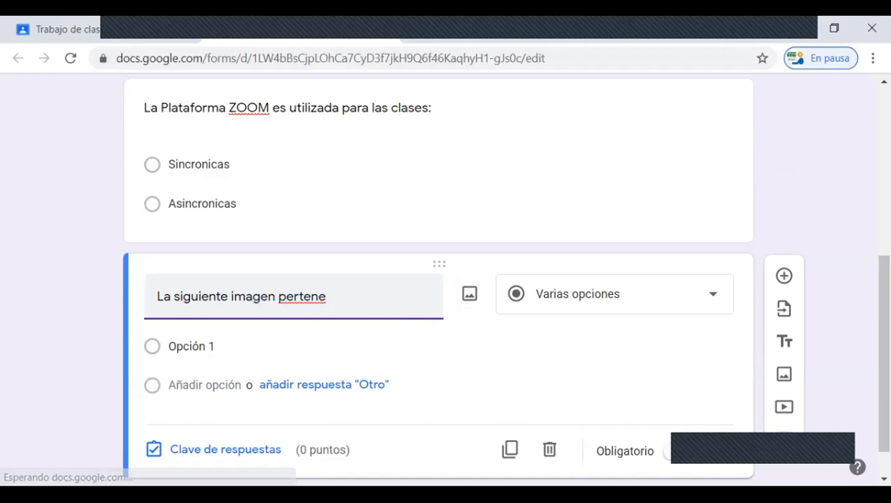
text(ce a )
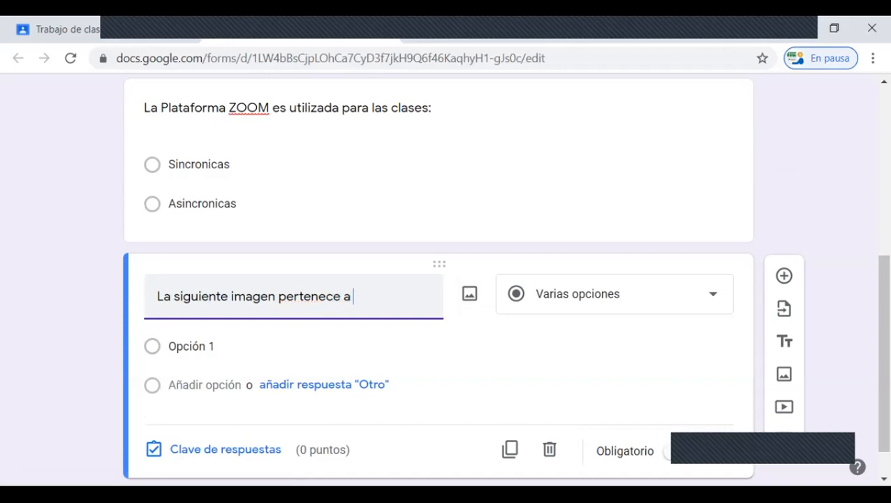
text(la herramien)
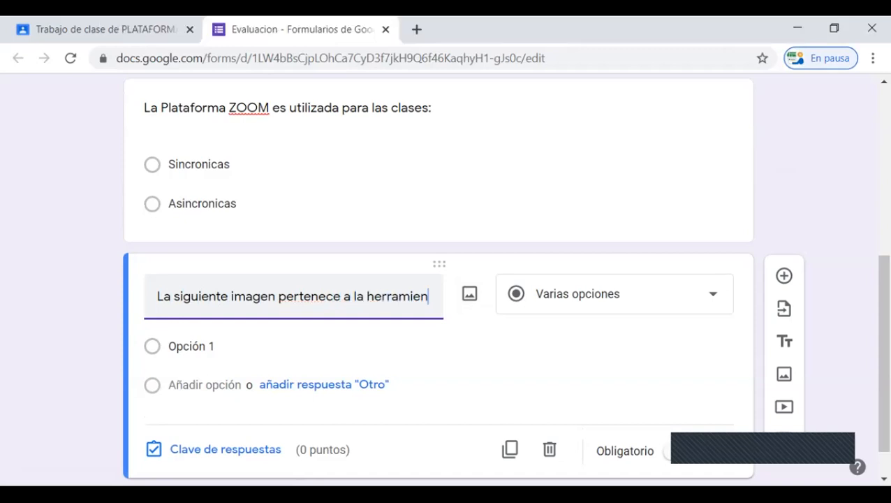
text(ta:)
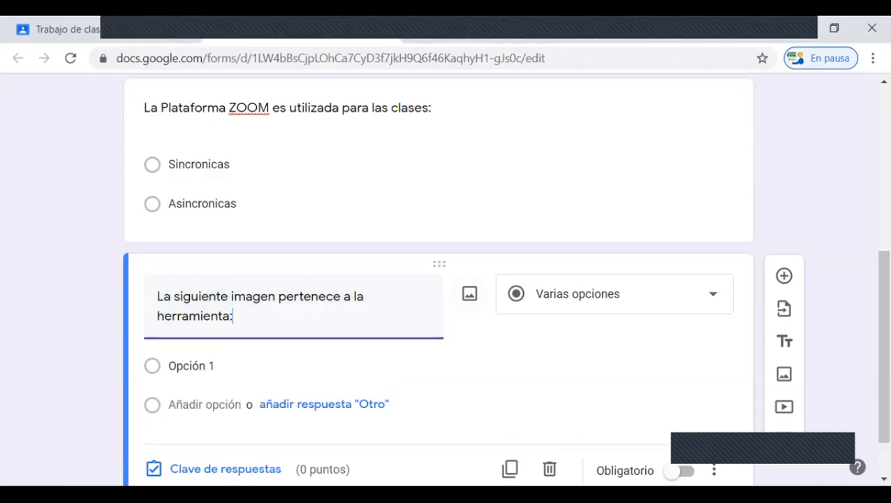
Step: Insert the blue Messenger logo picture from the computer's Imágenes folder into the third question
click(469, 293)
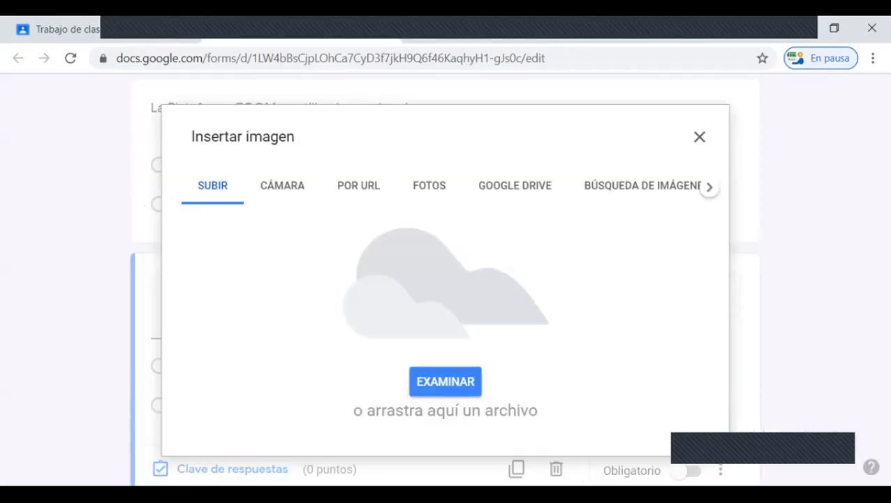
click(445, 381)
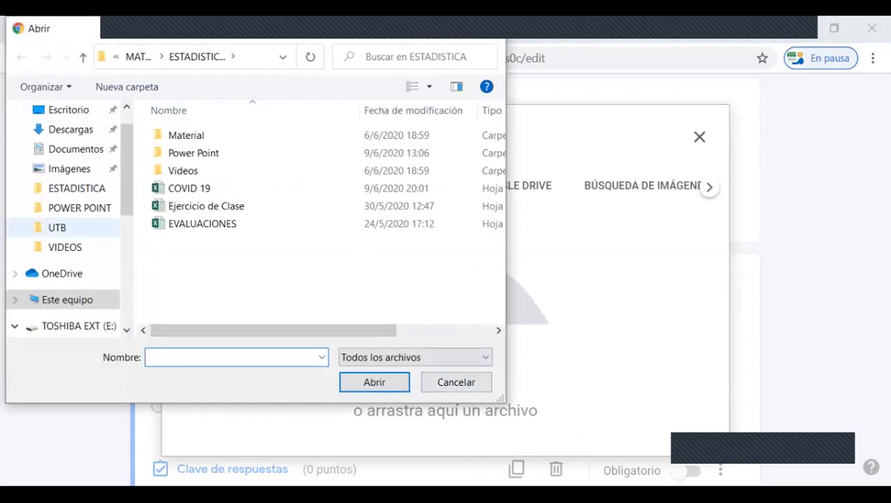
click(69, 169)
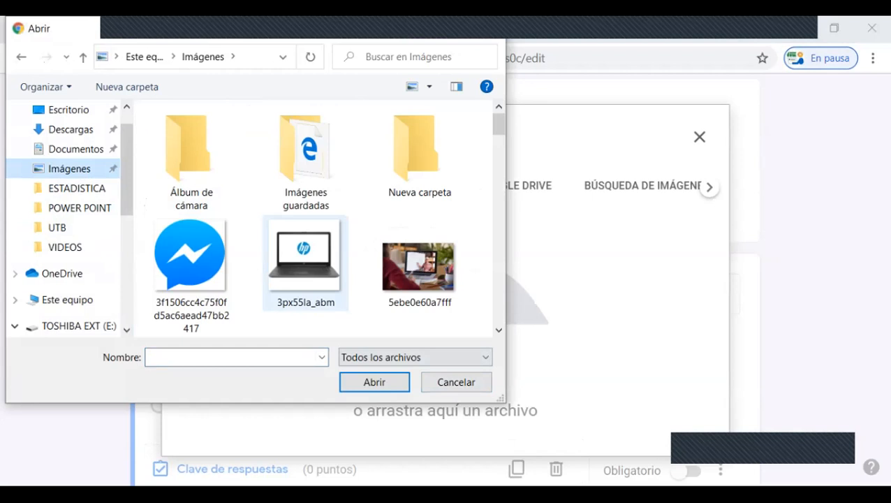
scroll(304, 259, down, 5)
scroll(305, 262, down, 2)
scroll(305, 262, up, 10)
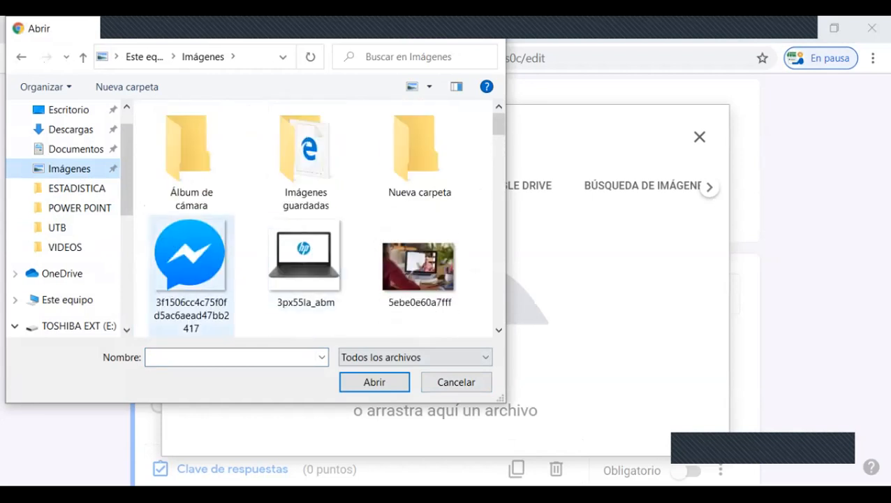
click(190, 262)
click(374, 382)
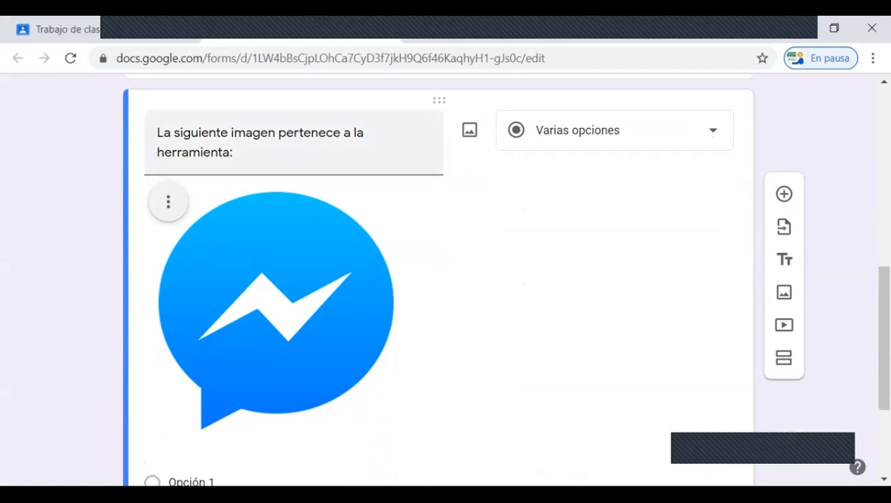
Step: Enter the image question's answer options "Whastsapp", "Skype", "Messanger" and "Zoom"
scroll(440, 280, down, 2)
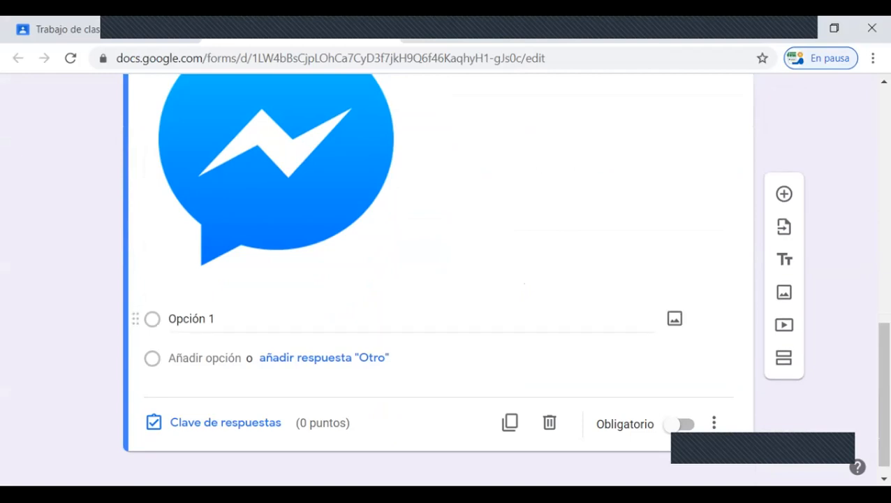
click(202, 319)
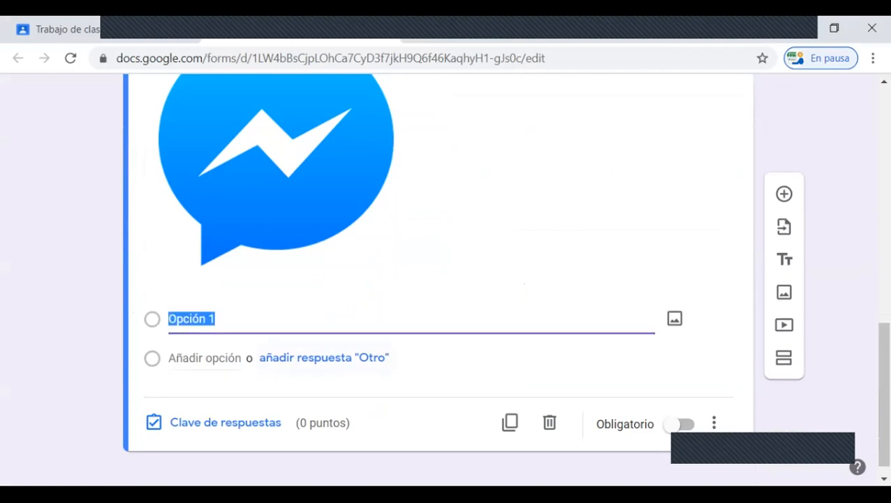
text(Whasta)
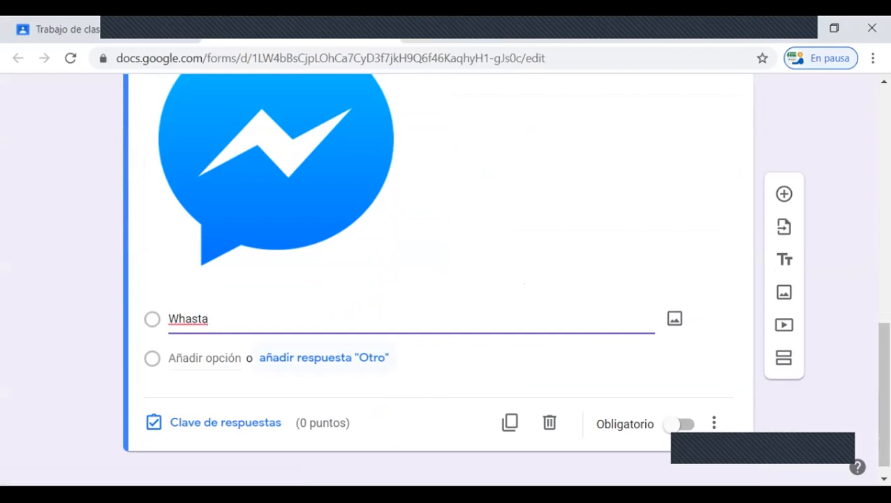
key(BackSpace)
text(sapp)
key(Return)
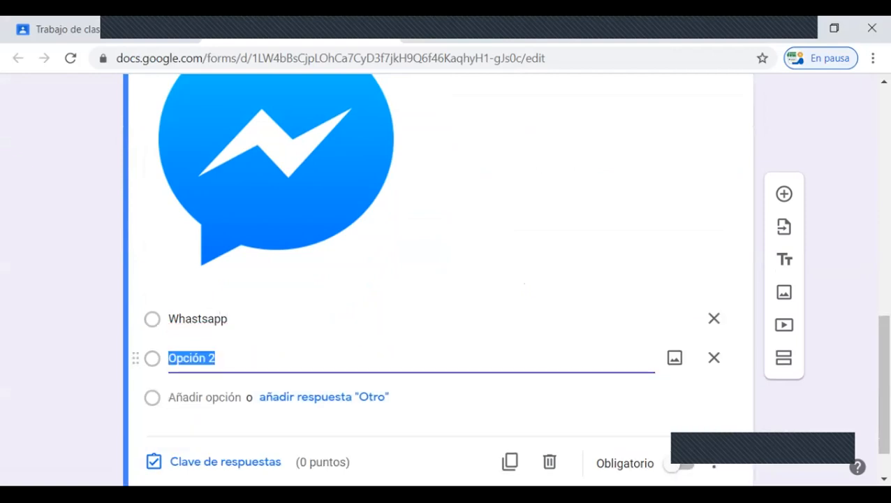
text(S)
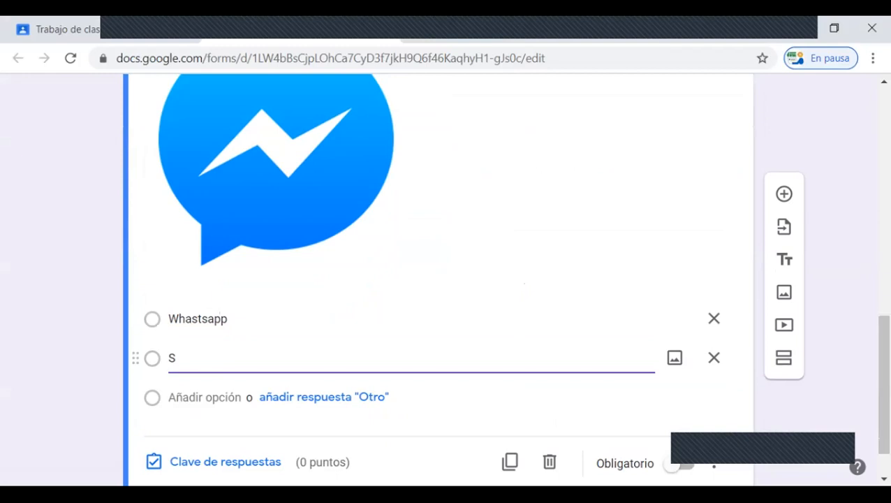
text(kype)
key(Return)
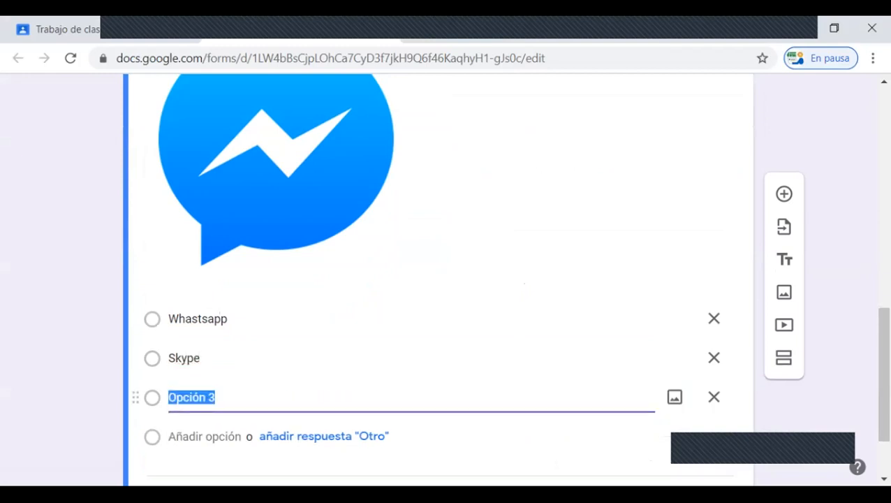
text(Messanger)
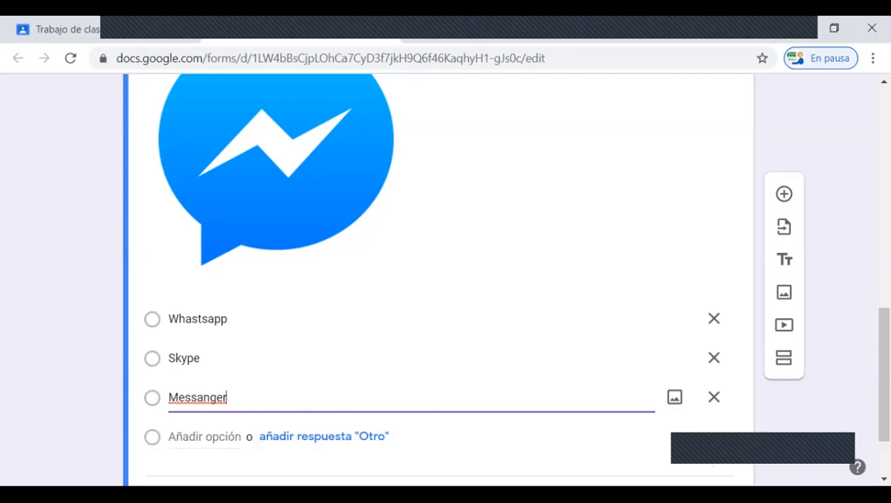
key(Return)
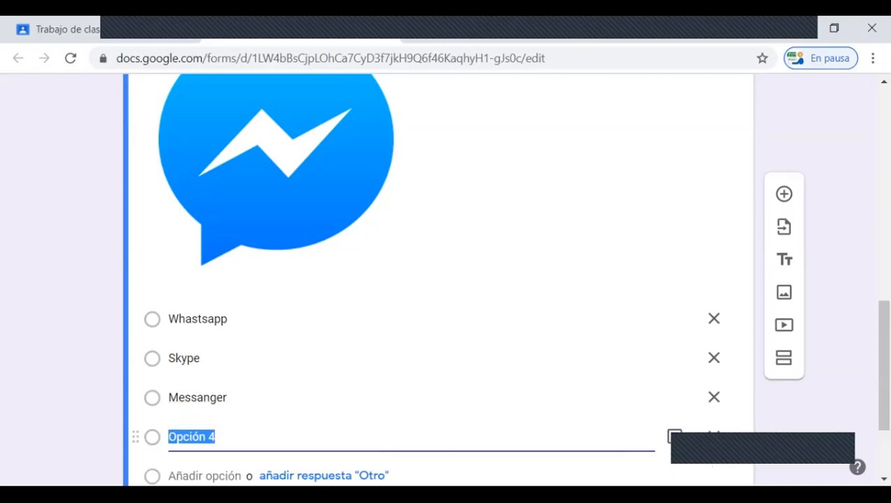
text(Zoom)
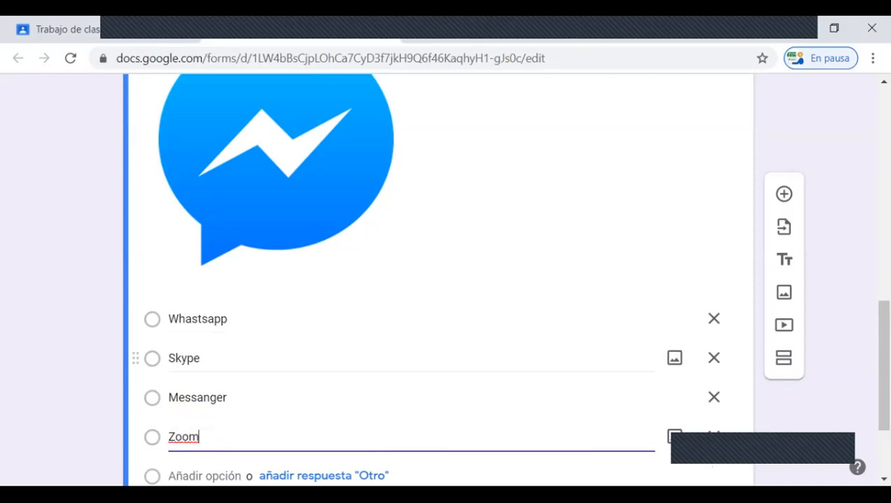
Step: Mark "Messanger" as the correct answer in the image question's answer key and make it worth 10 points
scroll(419, 335, down, 2)
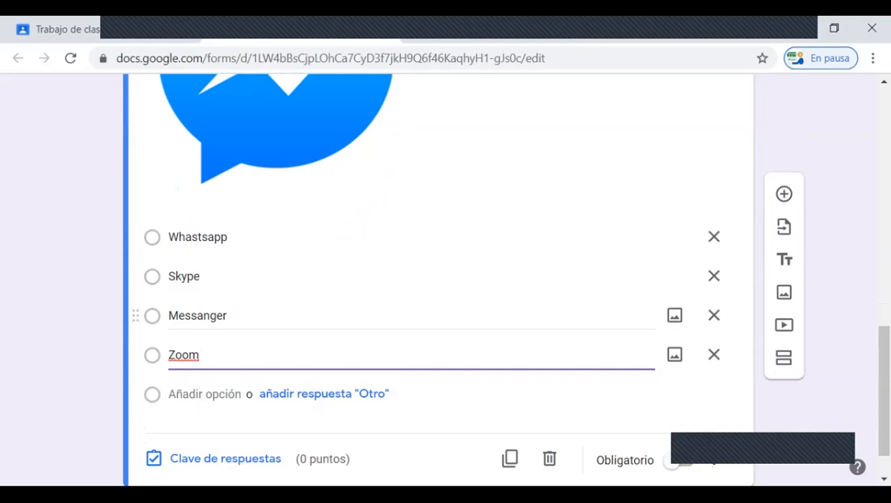
scroll(419, 314, down, 1)
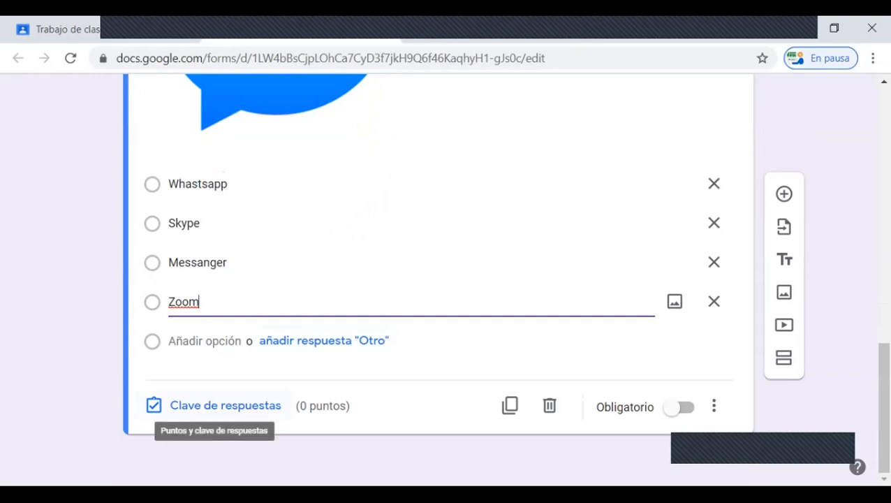
click(225, 405)
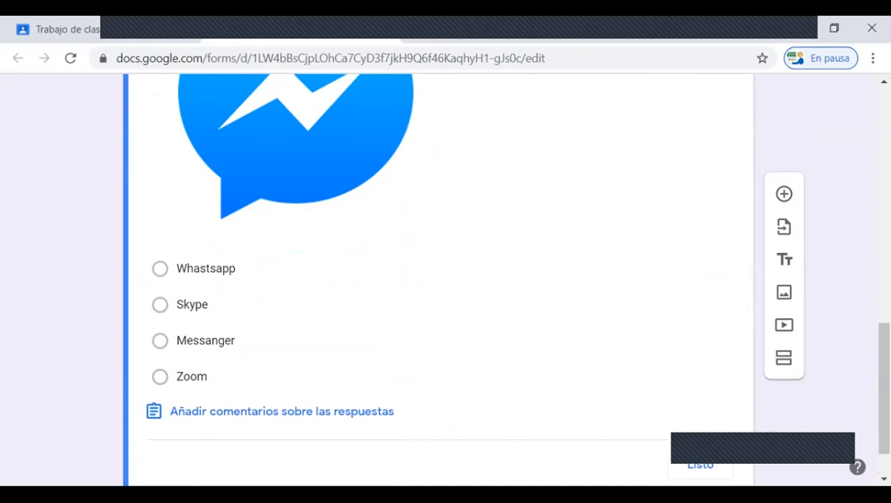
click(159, 341)
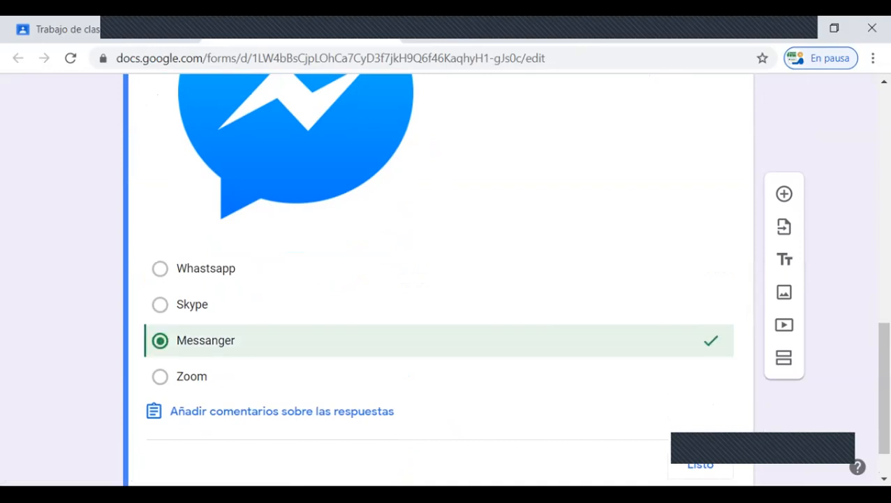
scroll(447, 279, up, 3)
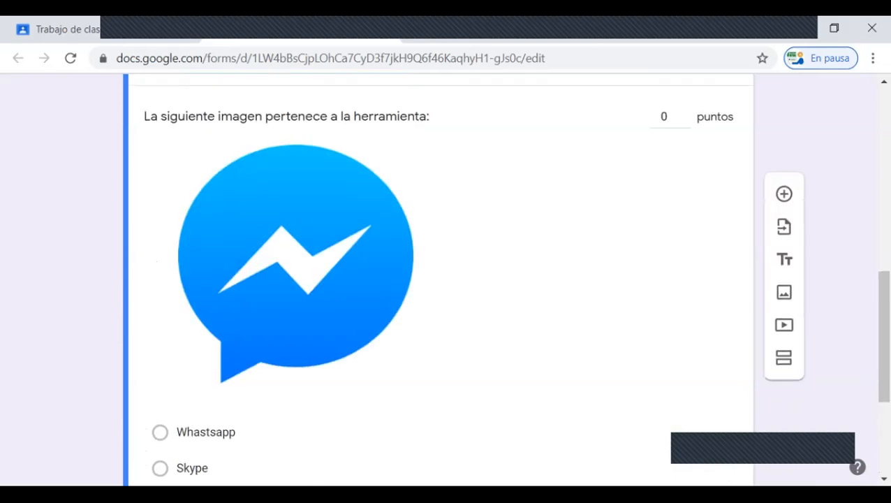
double_click(664, 116)
text(10)
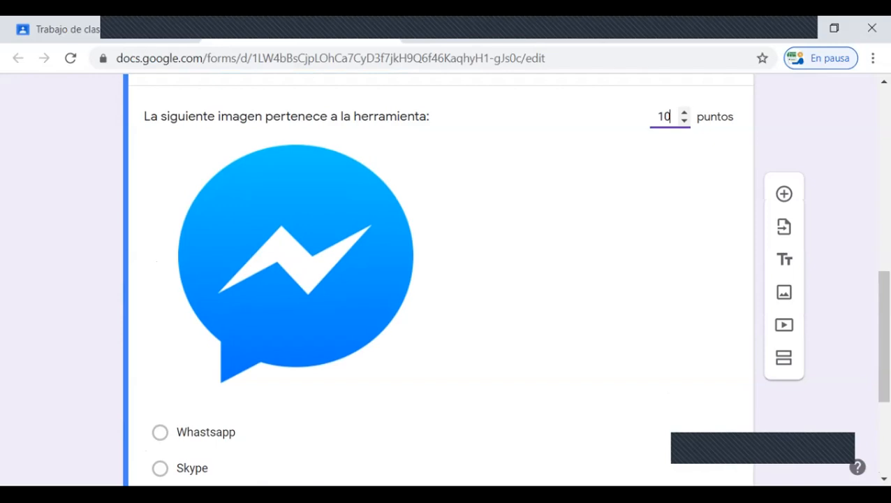
scroll(438, 279, down, 3)
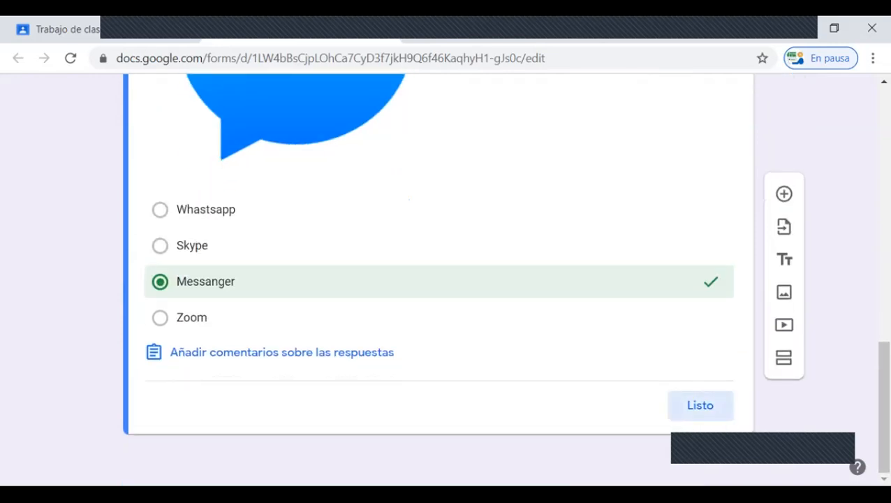
click(700, 405)
Step: Add a fourth question with the text "que herramientas son utilizdas para las clases Sincronicas"
scroll(438, 280, down, 7)
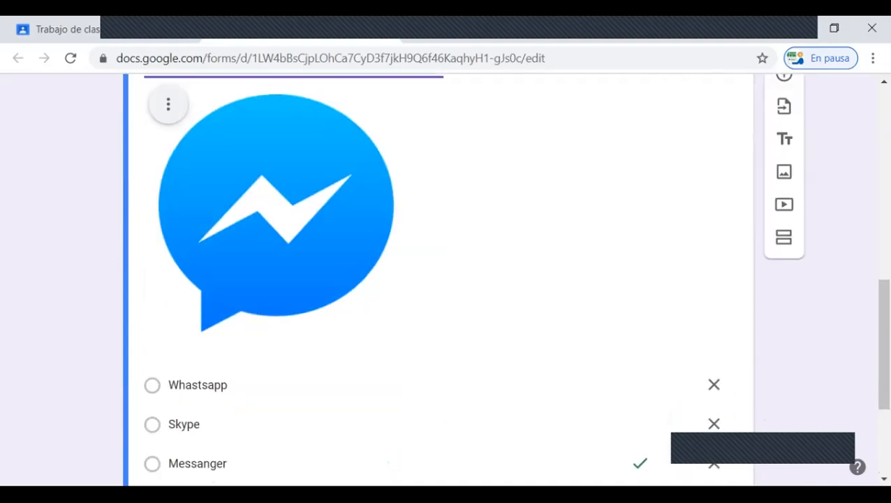
scroll(438, 279, up, 5)
scroll(438, 279, up, 2)
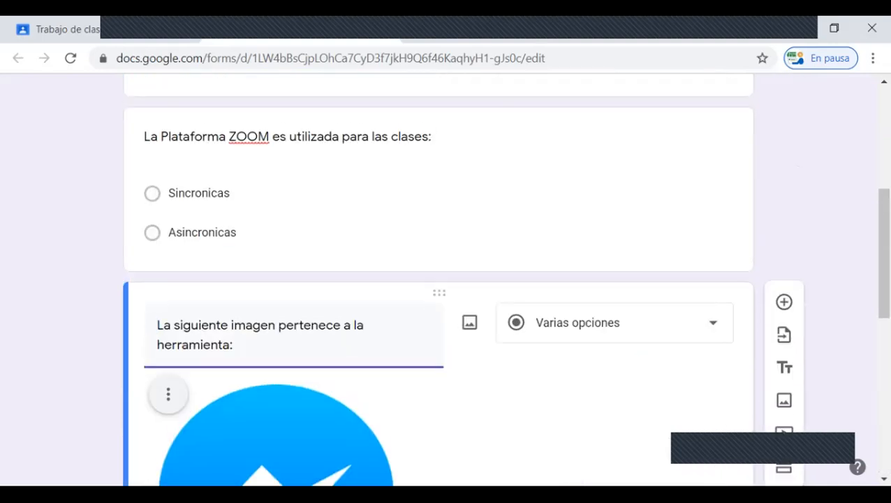
click(784, 302)
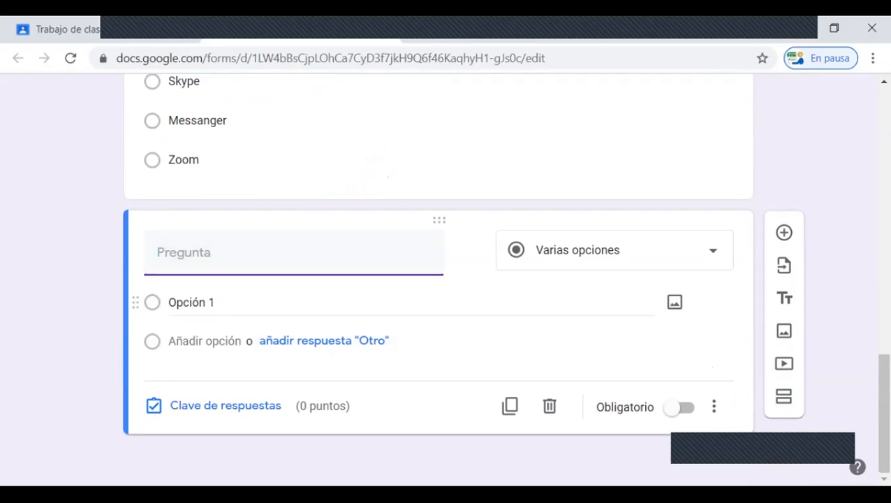
text(que he)
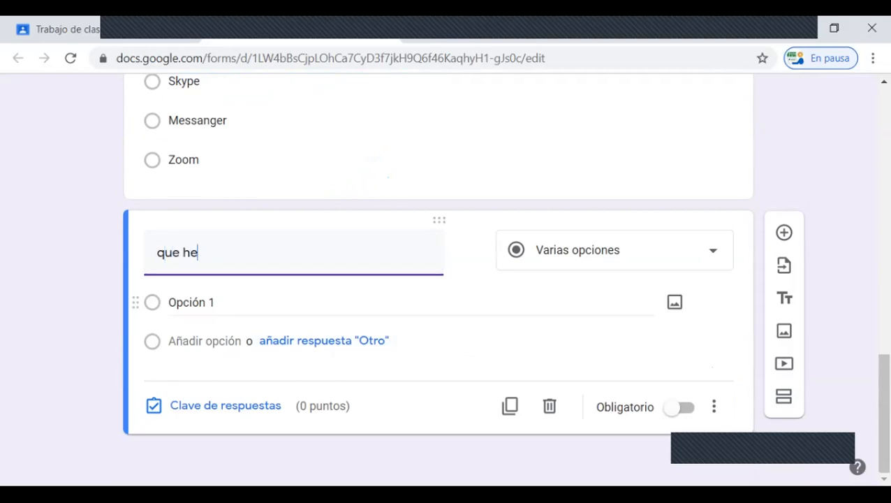
text(rramientas)
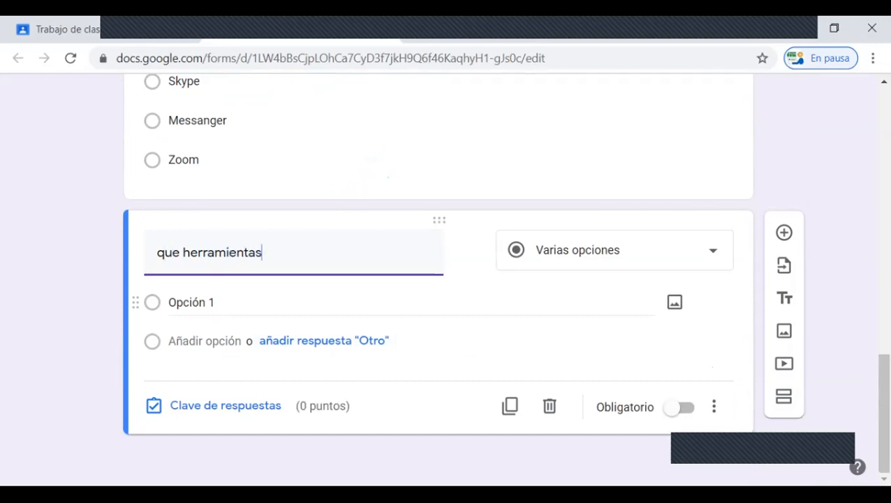
text( son utilizdas p)
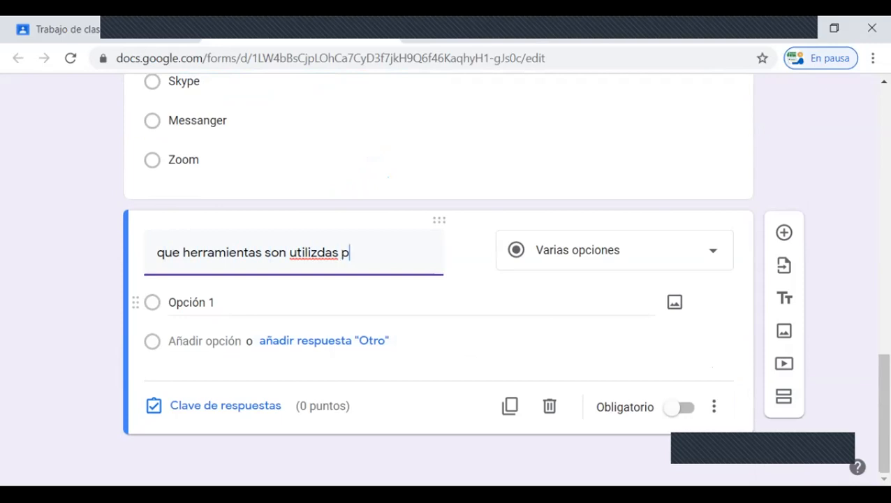
text(ara las cl)
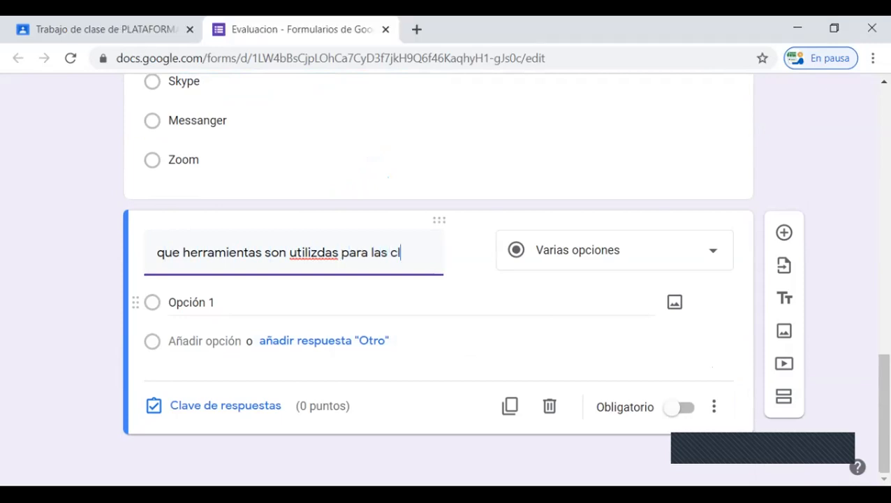
text(ases Sincronicas)
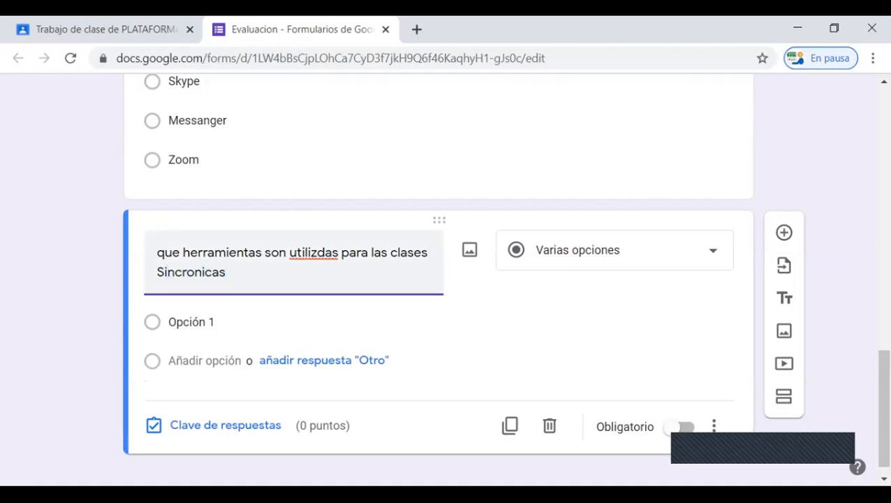
Step: Correct the fourth question's text so it starts with a capital "Que" and spells "utilizadas" properly
click(158, 252)
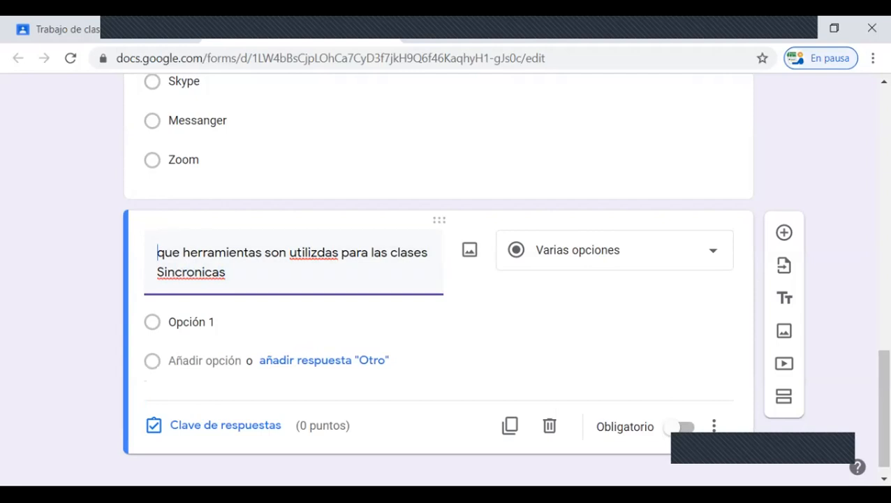
key(Delete)
text(Q)
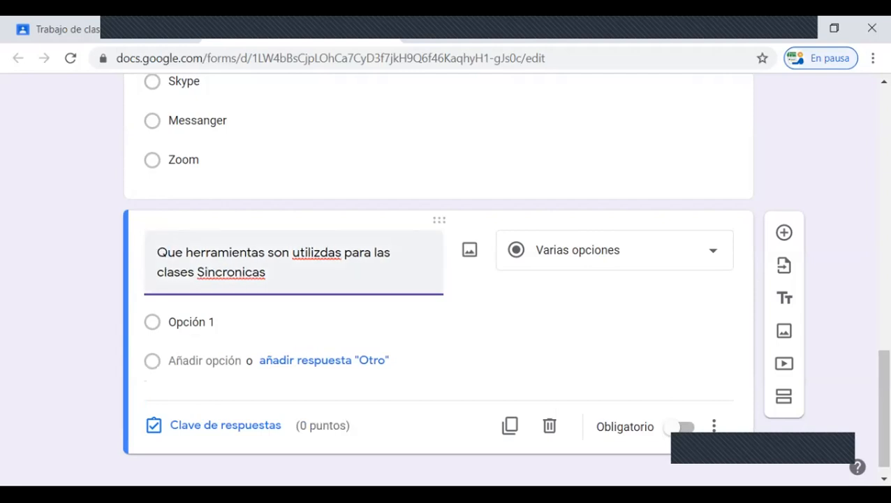
click(319, 252)
text(a)
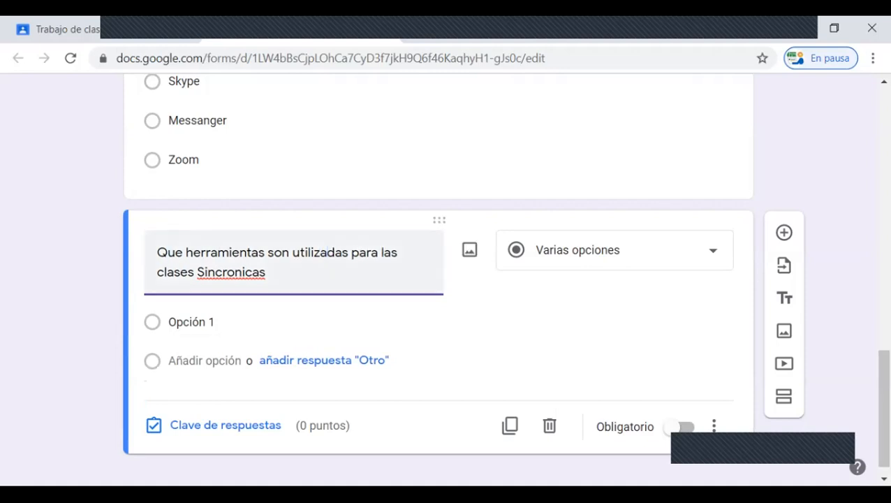
right_click(244, 272)
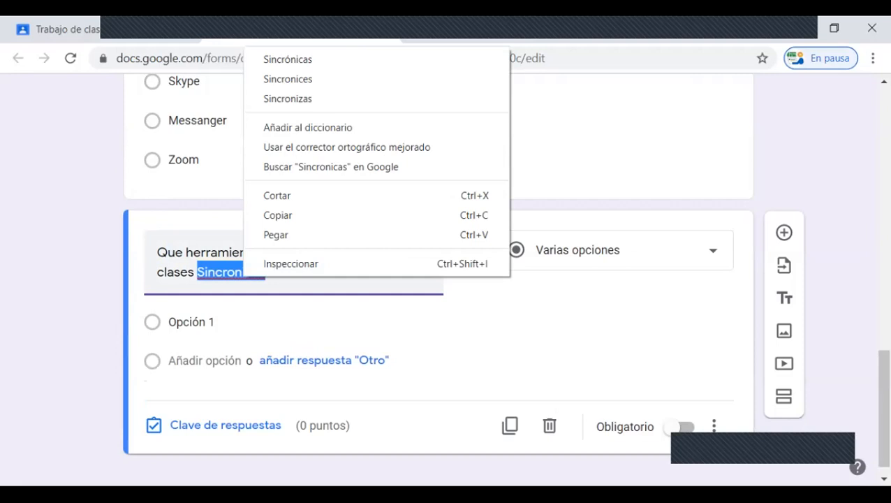
click(315, 285)
click(279, 273)
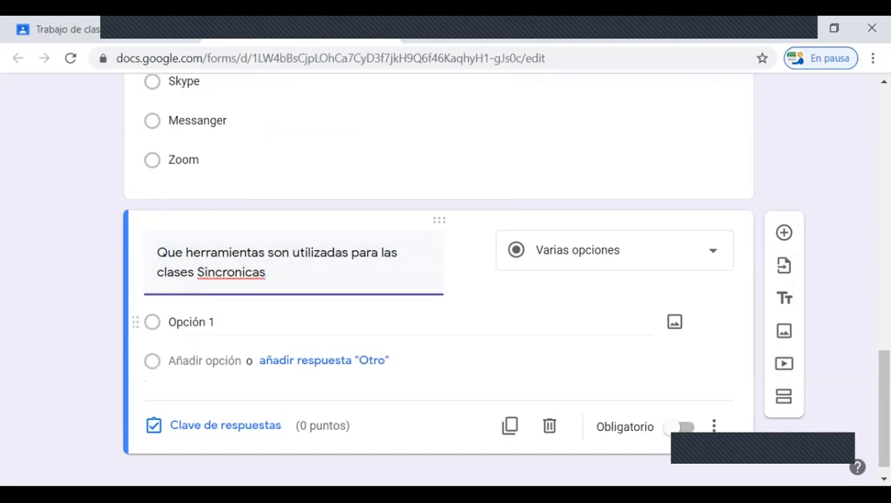
Step: Change the fourth question's answer type to Casillas
click(191, 322)
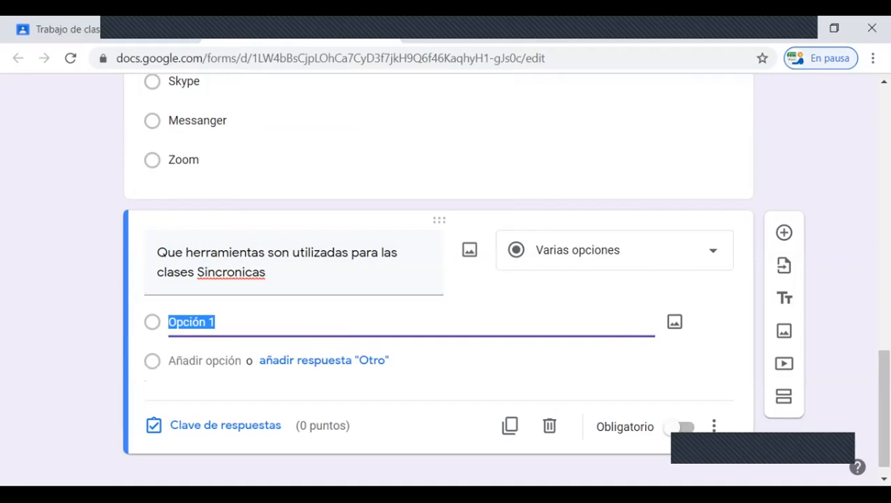
click(615, 250)
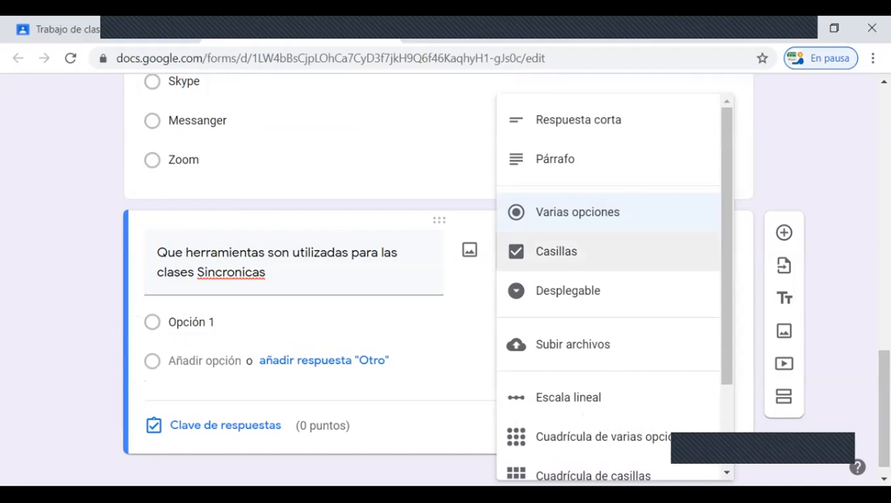
click(557, 251)
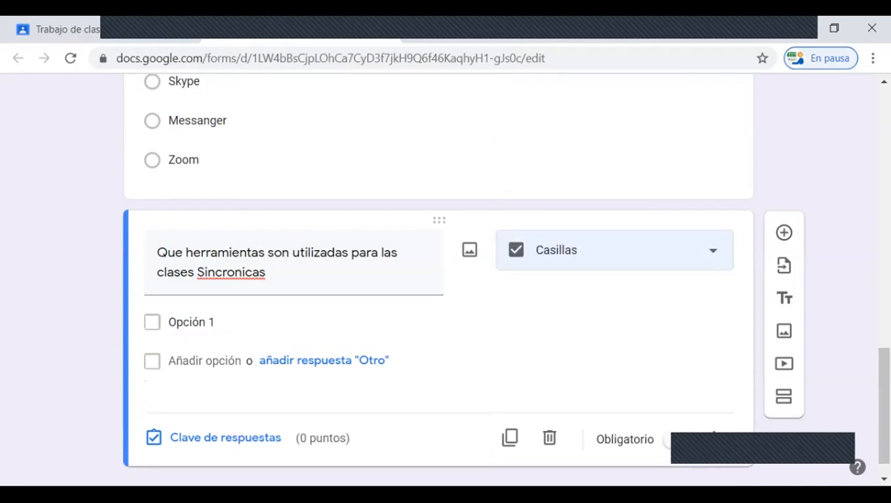
Step: Enter "Whatsapp" and "Mail" as the first two answer options of the synchronous classes question
click(209, 322)
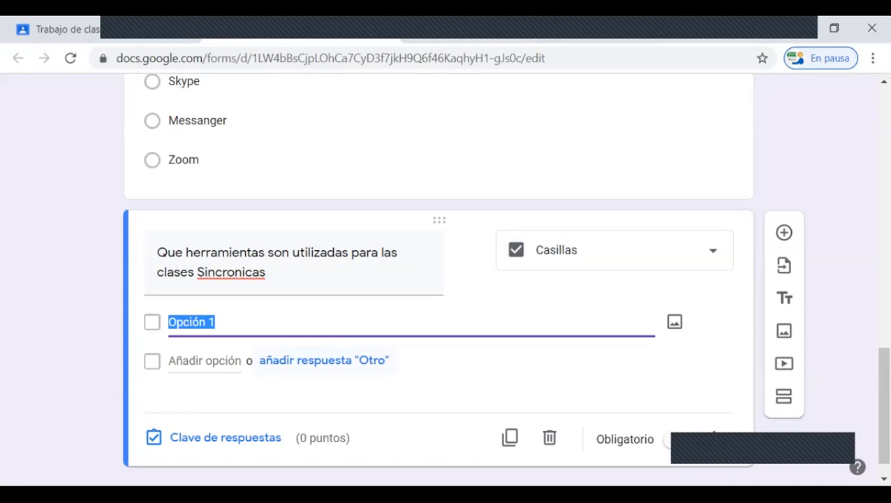
text(Wha)
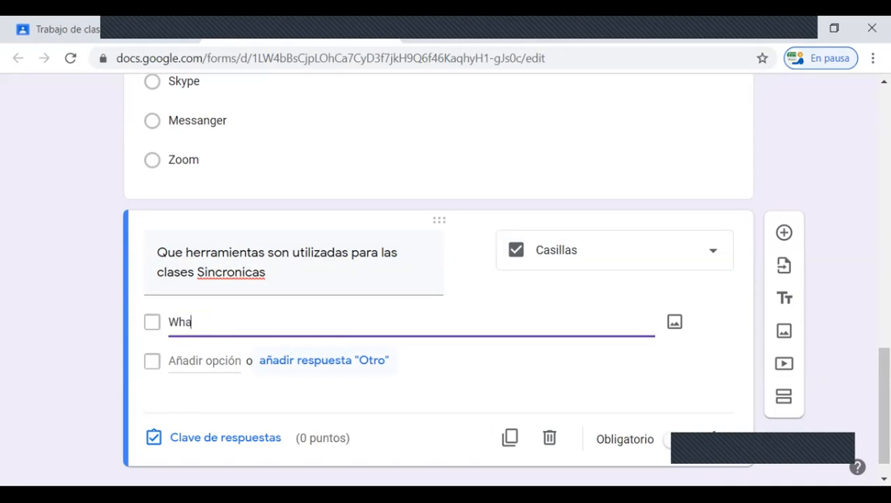
text(st)
key(BackSpace)
key(BackSpace)
key(BackSpace)
key(BackSpace)
text(hatsapp)
key(Return)
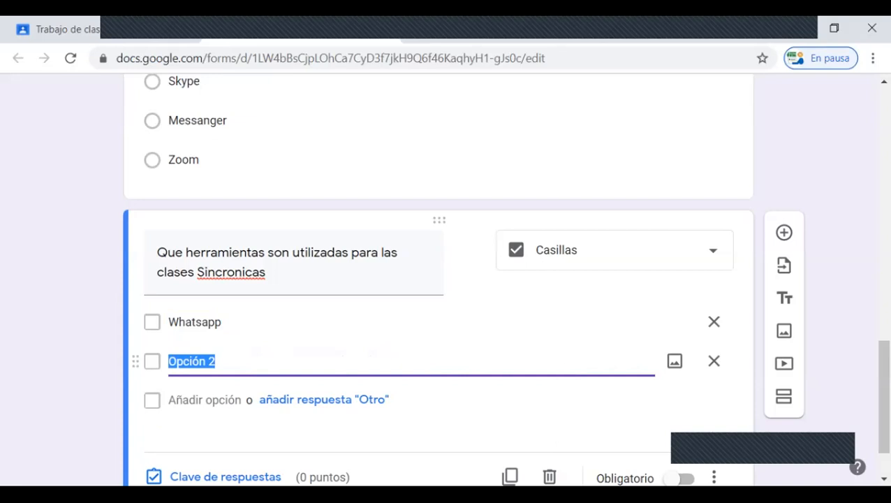
text(Mail)
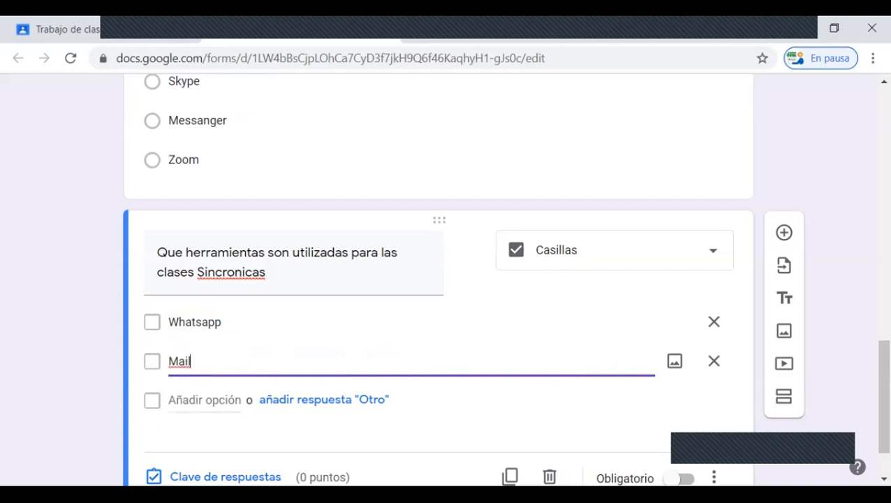
key(Return)
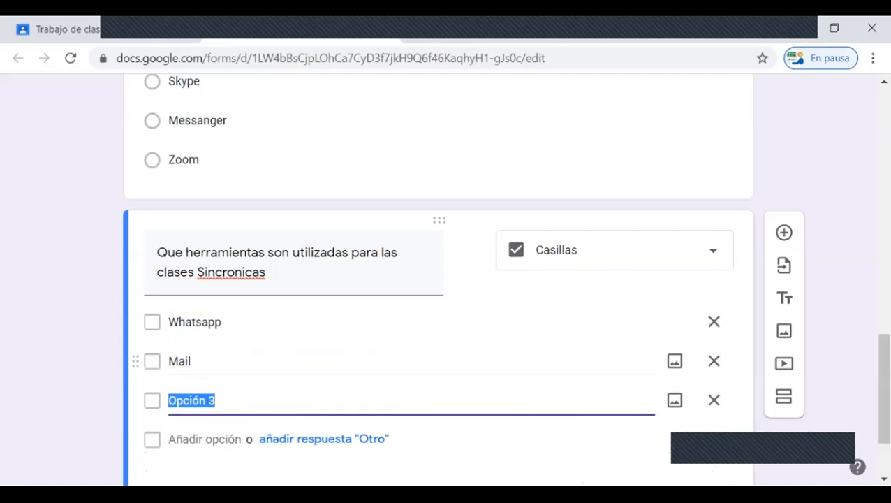
Step: Enter "Zoom", "Classroom", "Wikis" and "Skype" as the remaining answer options of the synchronous classes question
text(Zoom)
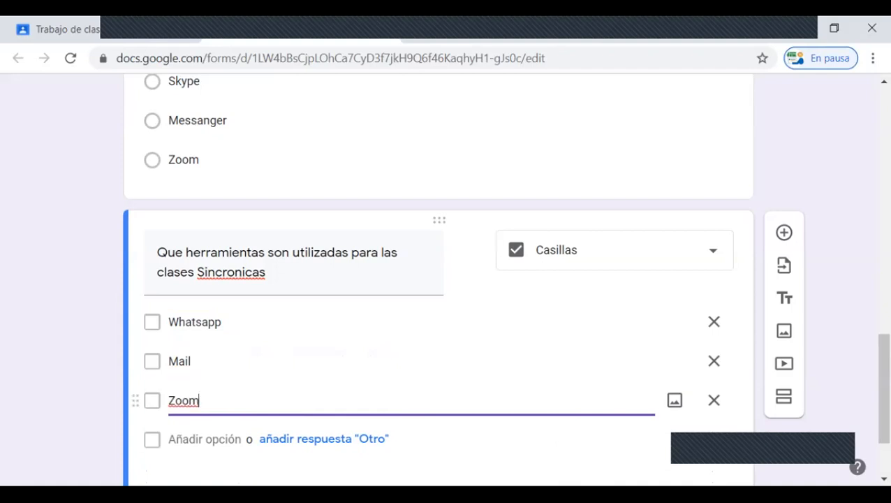
key(Return)
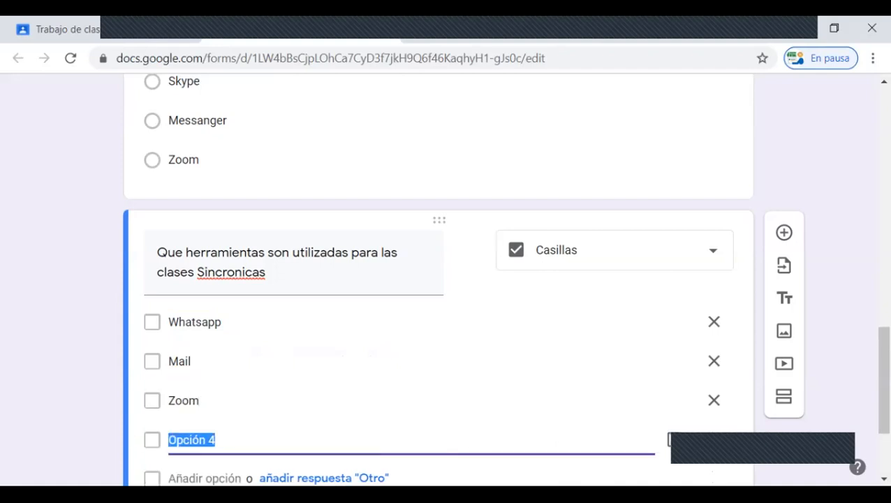
text(Classroom)
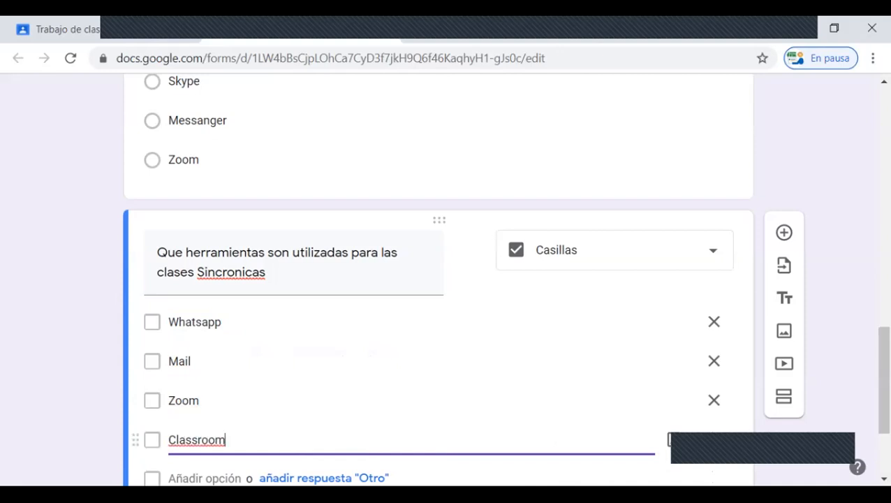
scroll(439, 433, down, 1)
key(Return)
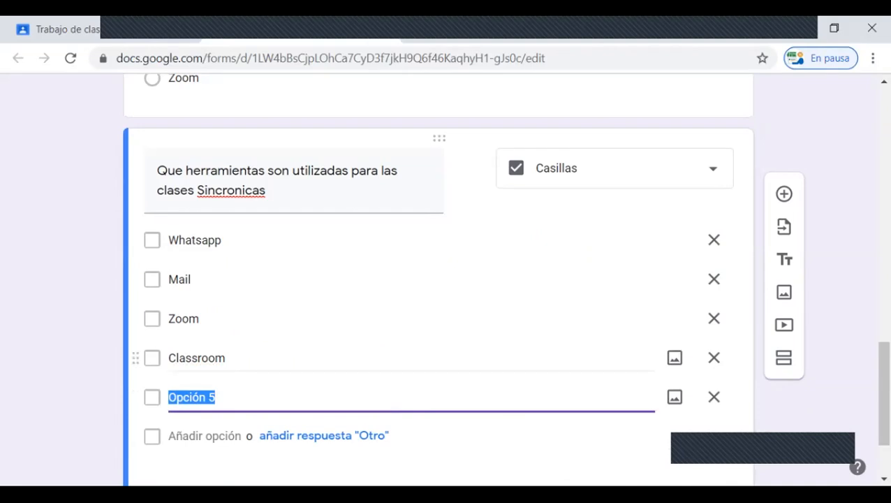
text(Wi)
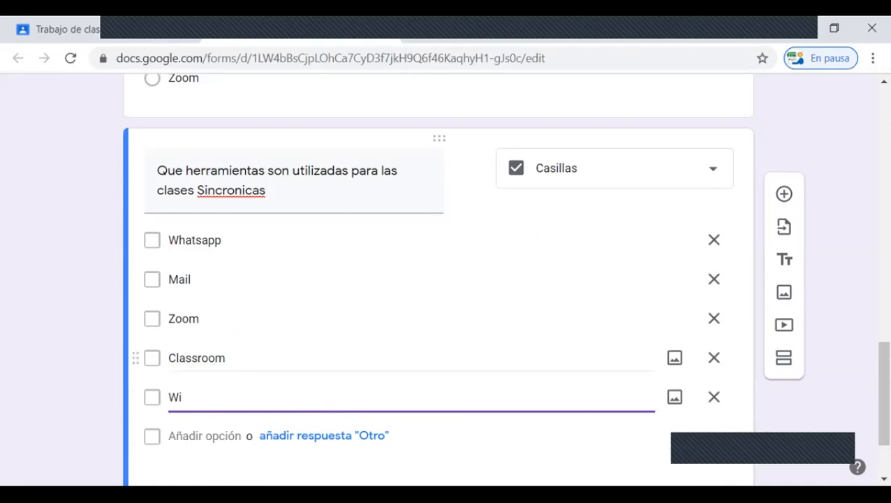
text(kis)
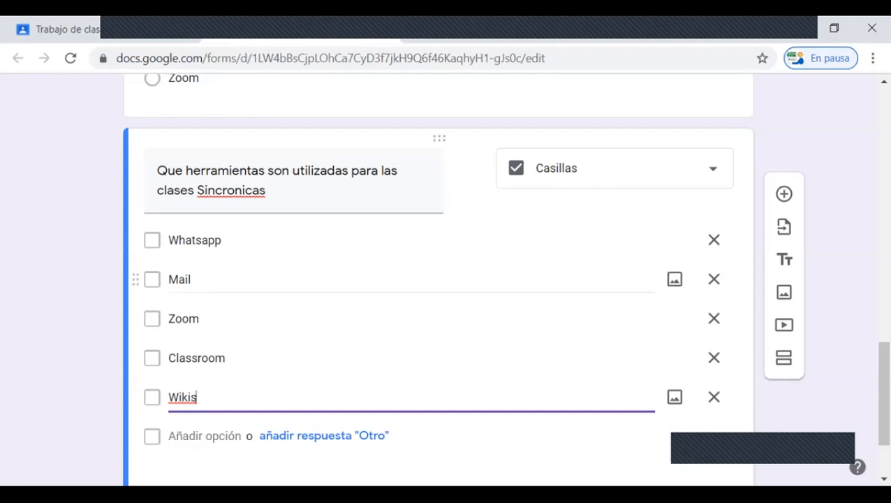
key(Return)
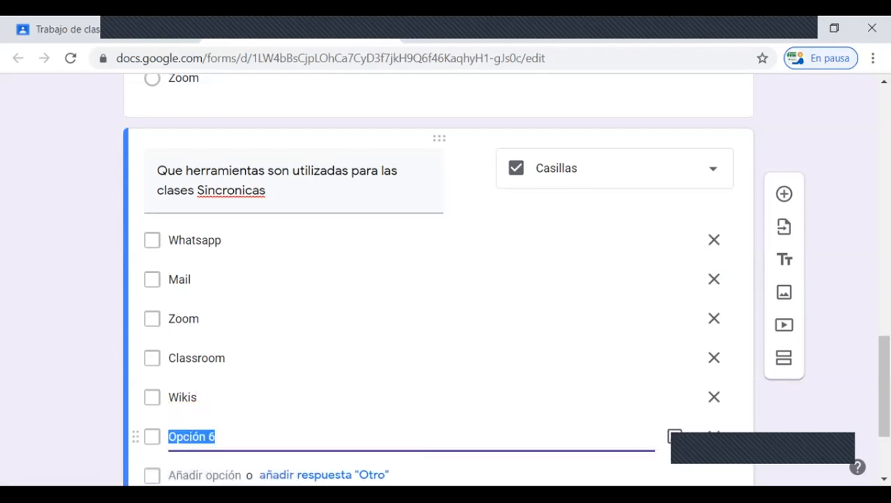
text(Skype)
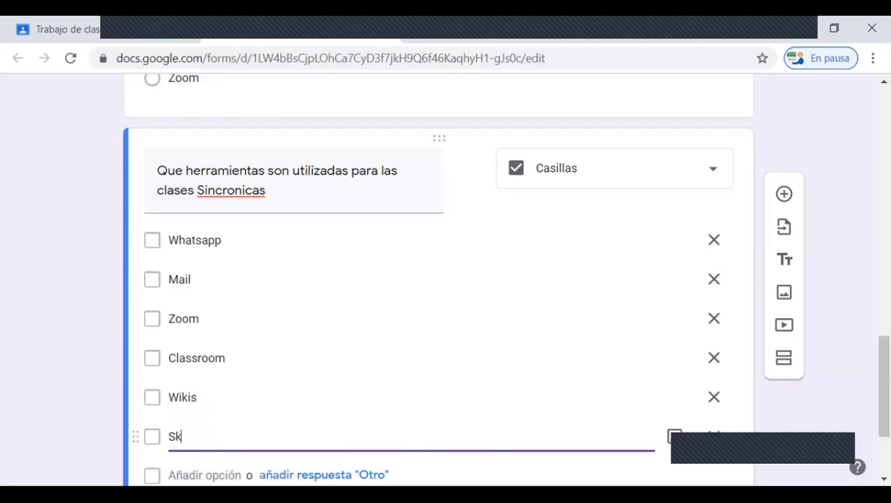
Step: Mark Whatsapp, Zoom and Skype as the correct answers in the checkbox question's answer key
scroll(439, 279, down, 3)
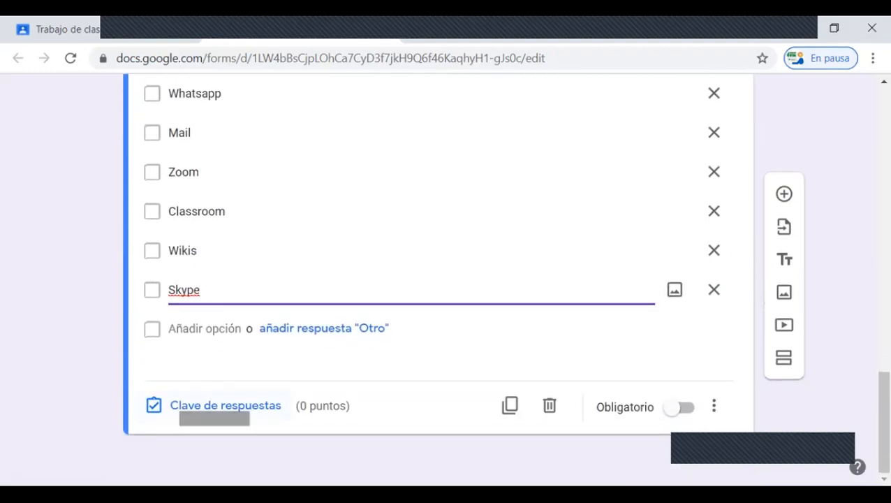
click(225, 406)
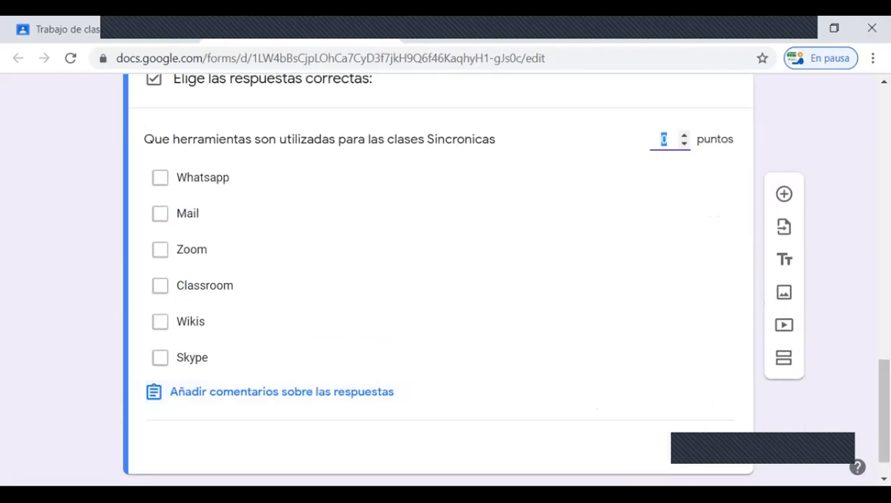
click(160, 177)
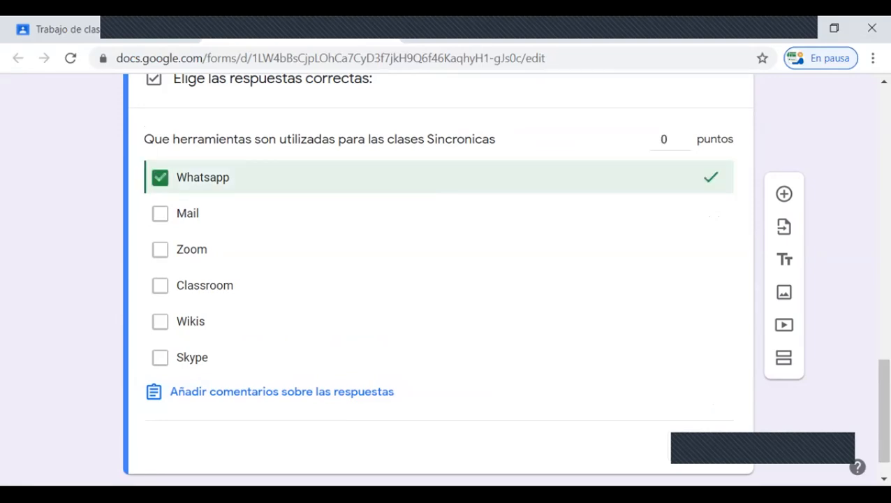
click(160, 249)
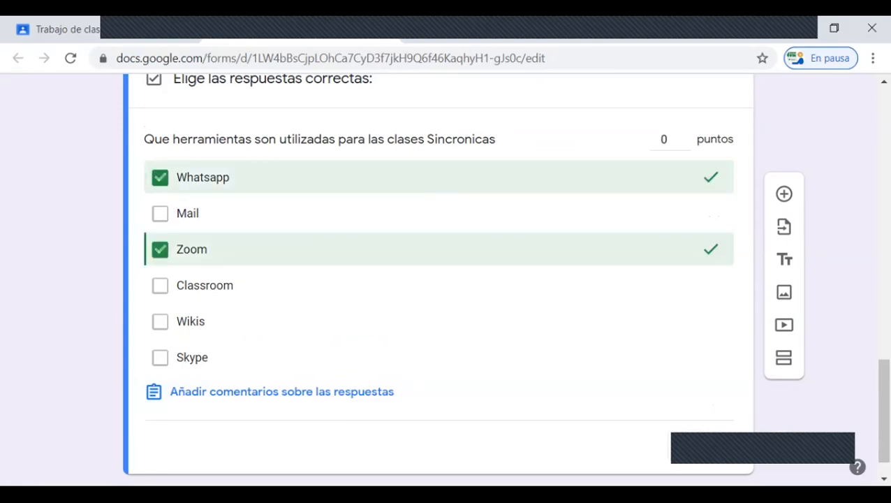
click(160, 357)
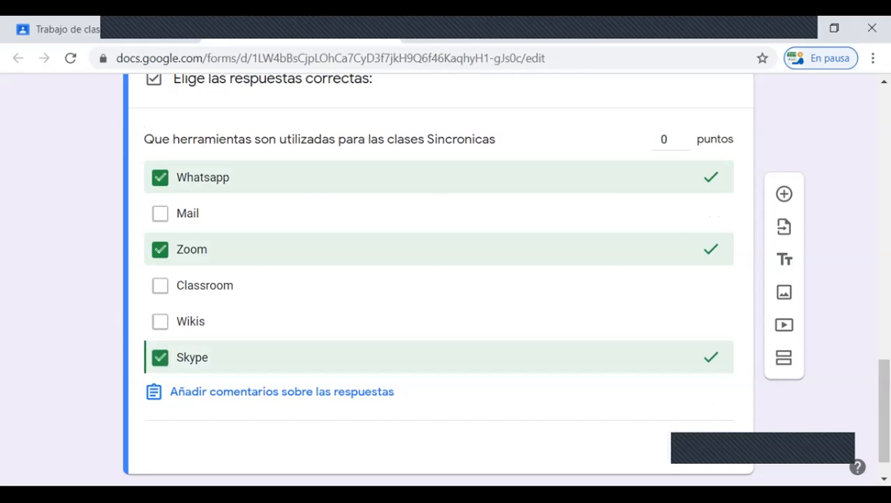
scroll(684, 302, up, 3)
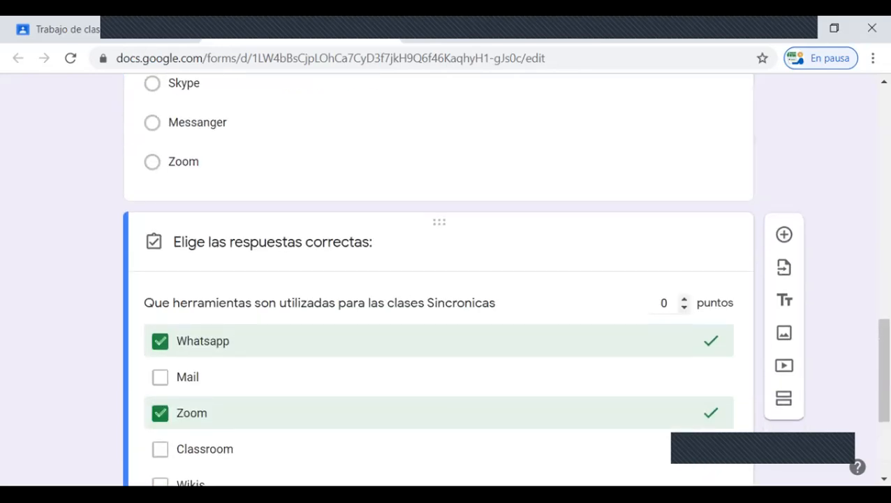
Step: Set the synchronous classes question to 10 points and finish its answer key
click(667, 303)
text(10)
scroll(438, 279, down, 3)
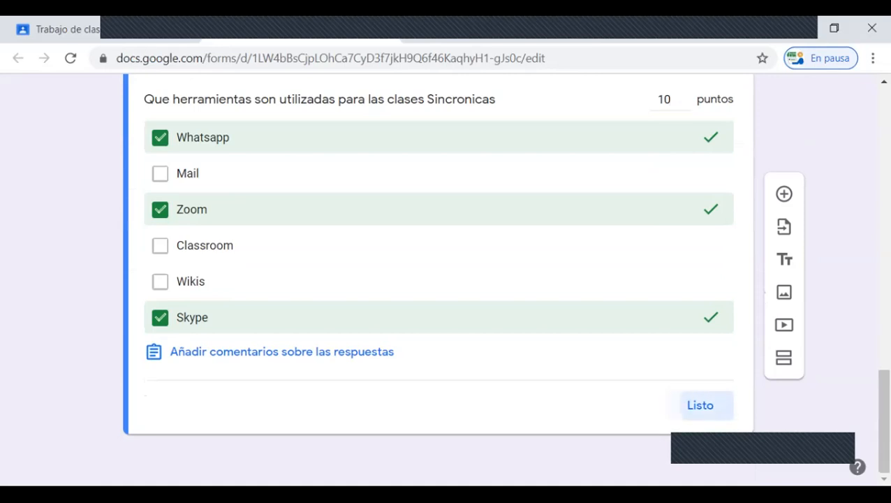
click(701, 405)
Step: Make the synchronous classes question mandatory (Obligatorio)
scroll(674, 389, down, 3)
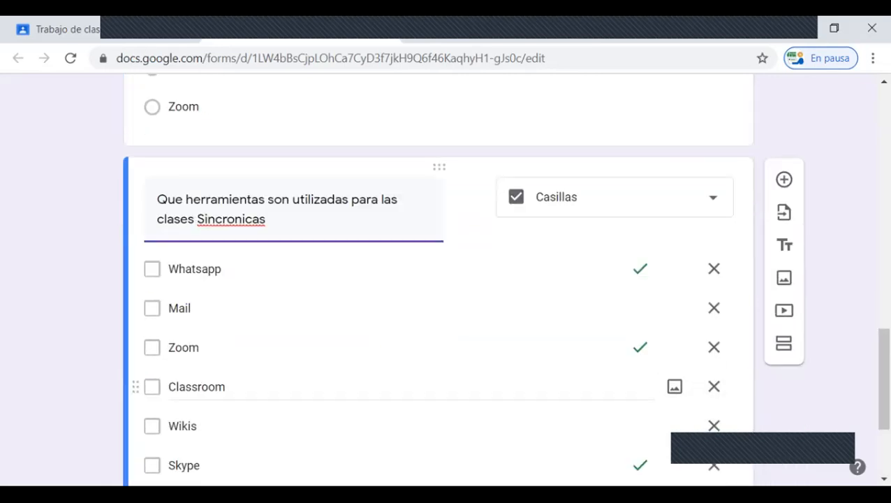
scroll(559, 349, down, 2)
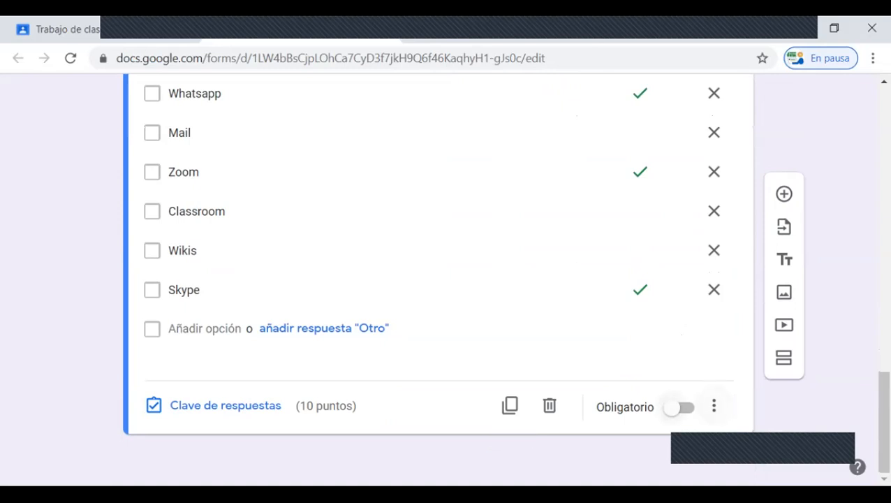
click(681, 407)
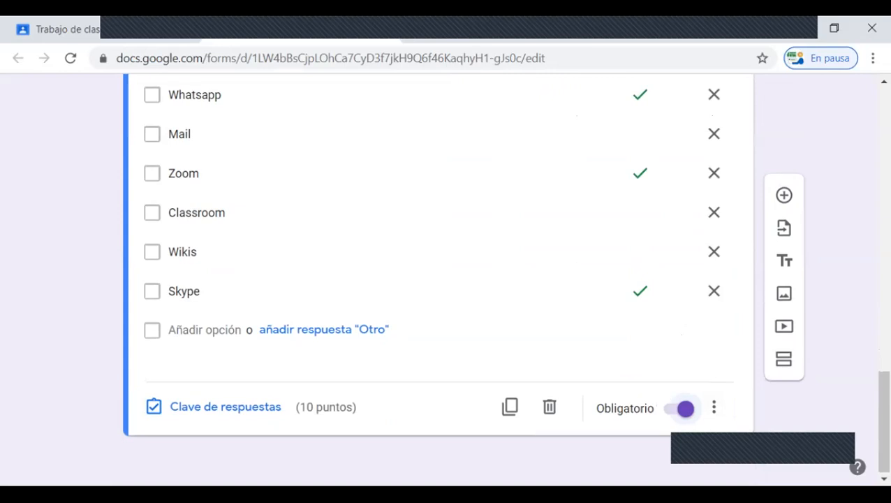
Step: Make the question "La siguiente imagen pertenece a la herramienta:" mandatory
scroll(438, 279, up, 5)
click(438, 219)
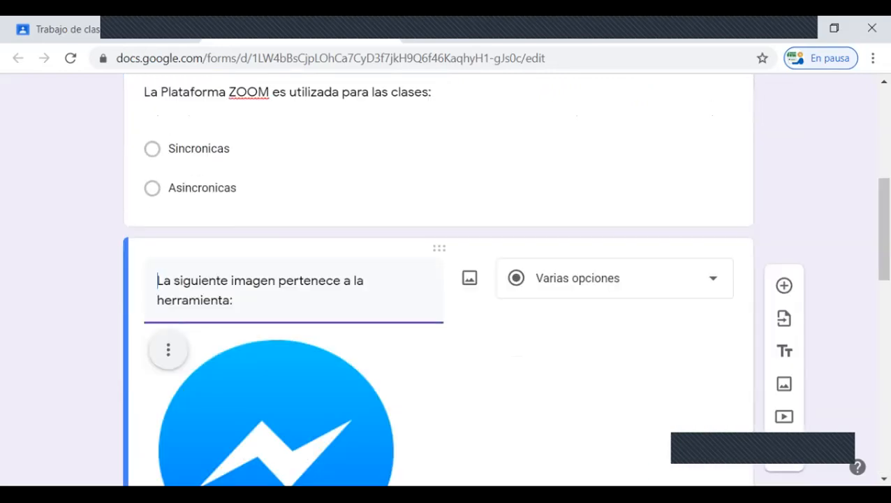
scroll(438, 280, down, 7)
scroll(438, 279, down, 1)
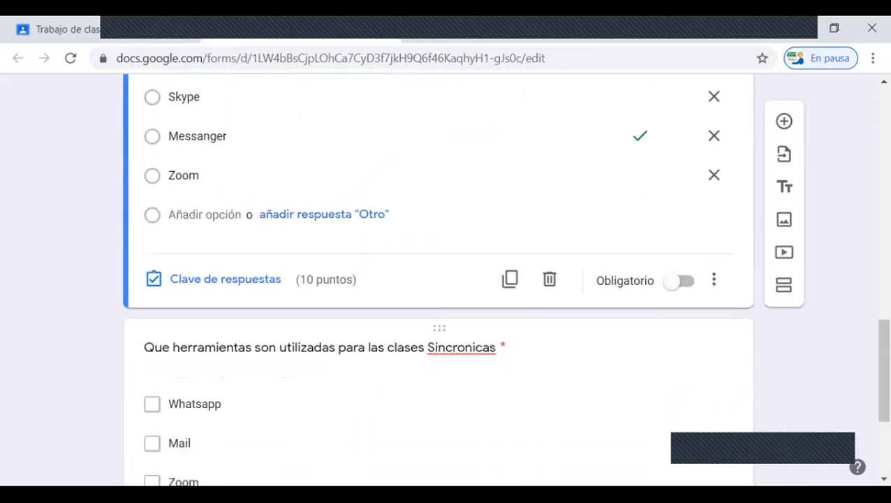
click(672, 281)
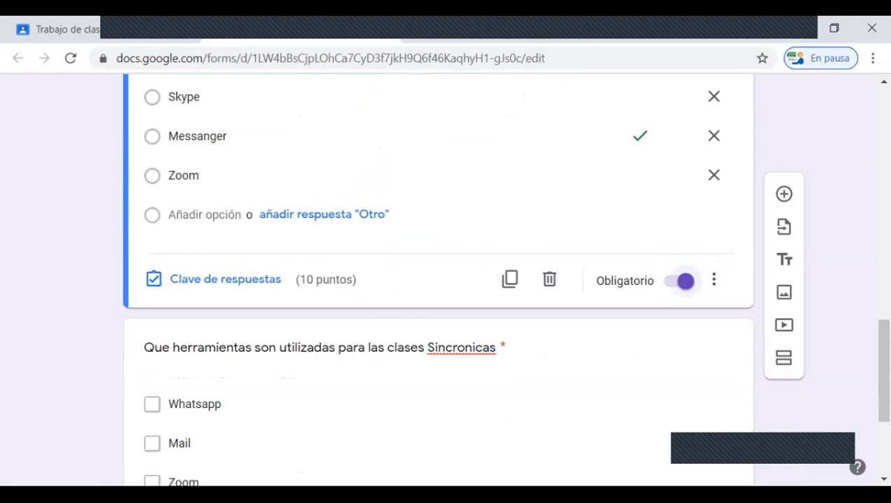
Step: Make the question "La Plataforma ZOOM es utilizada para las clases:" mandatory
scroll(438, 279, up, 8)
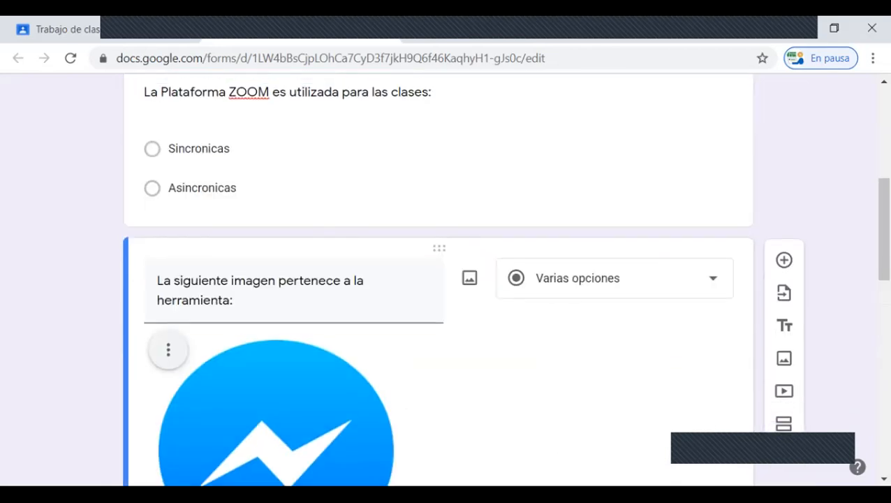
click(660, 282)
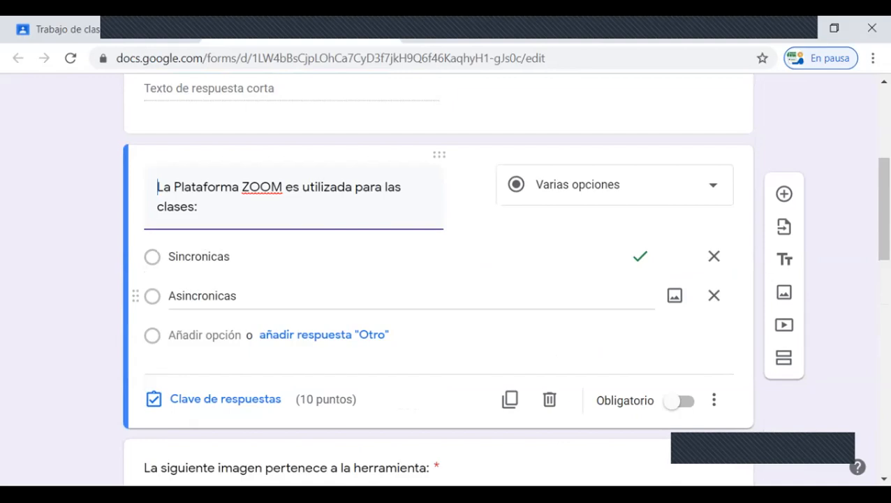
scroll(660, 282, down, 2)
click(673, 237)
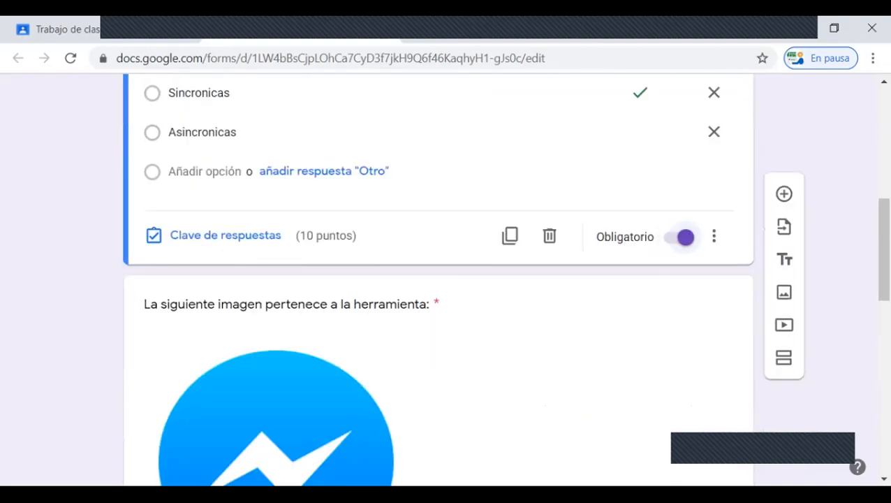
Step: Check the required setting of the Nombre y Apellido question and of the other questions in the form
scroll(674, 237, up, 6)
scroll(438, 280, down, 1)
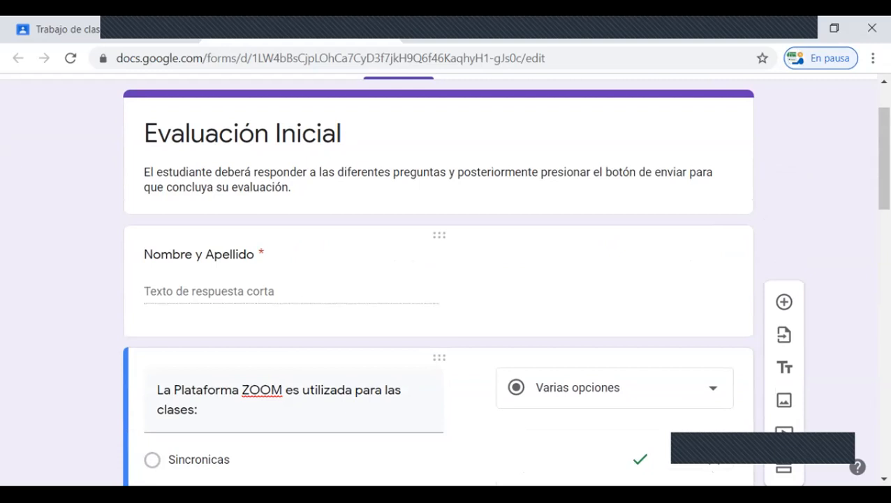
scroll(439, 293, down, 3)
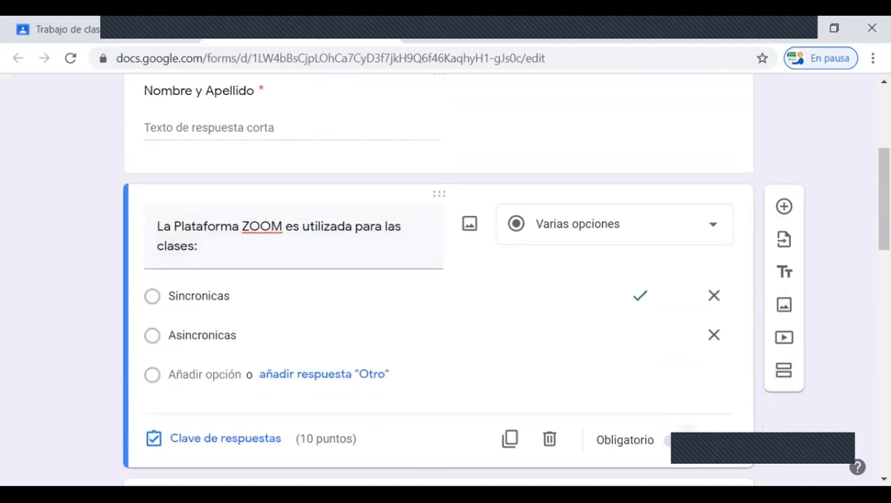
click(198, 91)
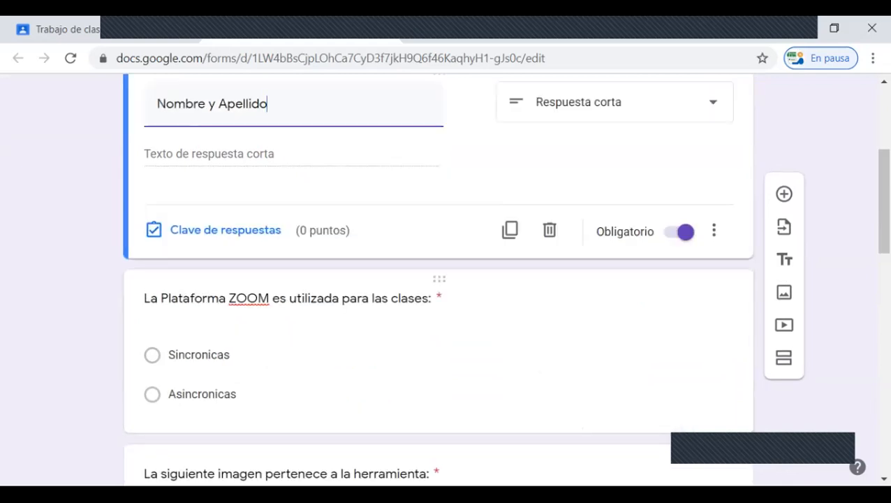
scroll(438, 280, down, 4)
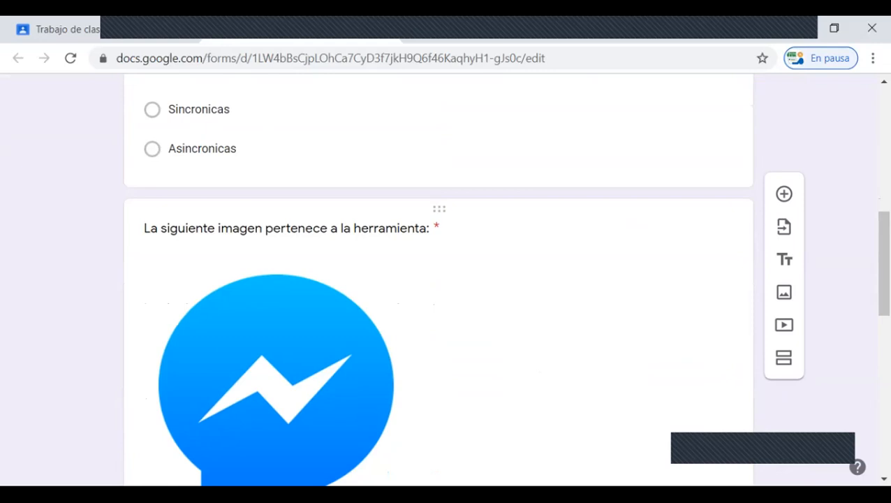
scroll(438, 280, down, 9)
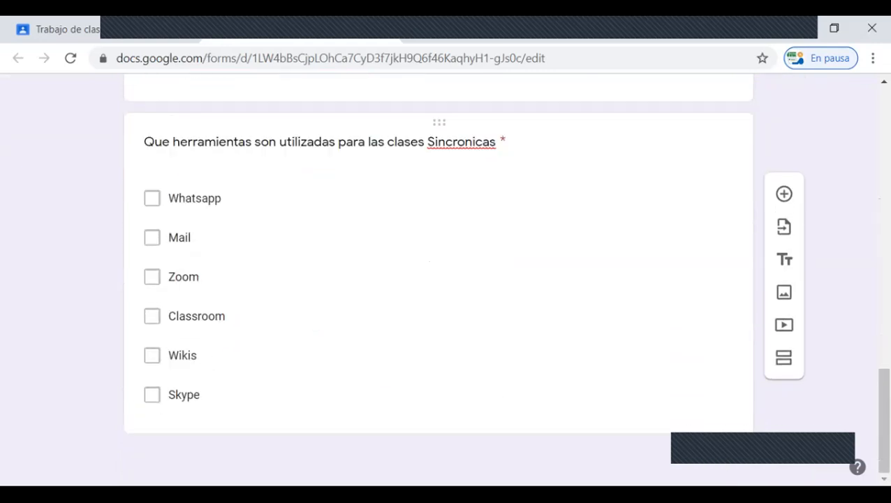
scroll(438, 279, up, 10)
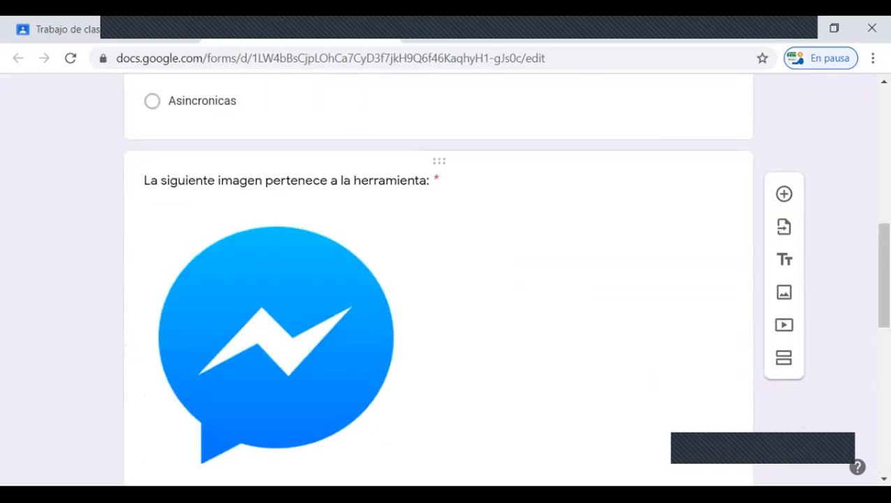
Step: Add a new question and move it between the Messenger image question and the synchronous classes question
scroll(438, 279, down, 8)
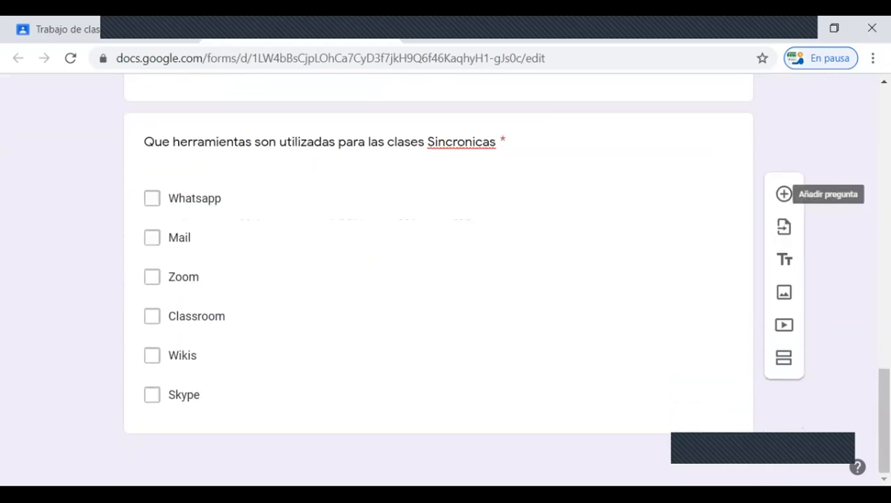
scroll(784, 193, up, 2)
scroll(439, 280, down, 1)
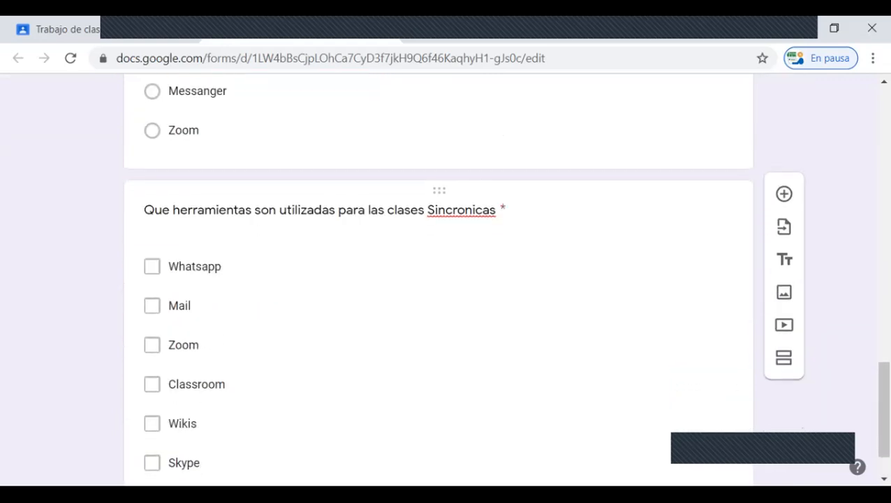
scroll(438, 279, down, 1)
scroll(439, 280, up, 8)
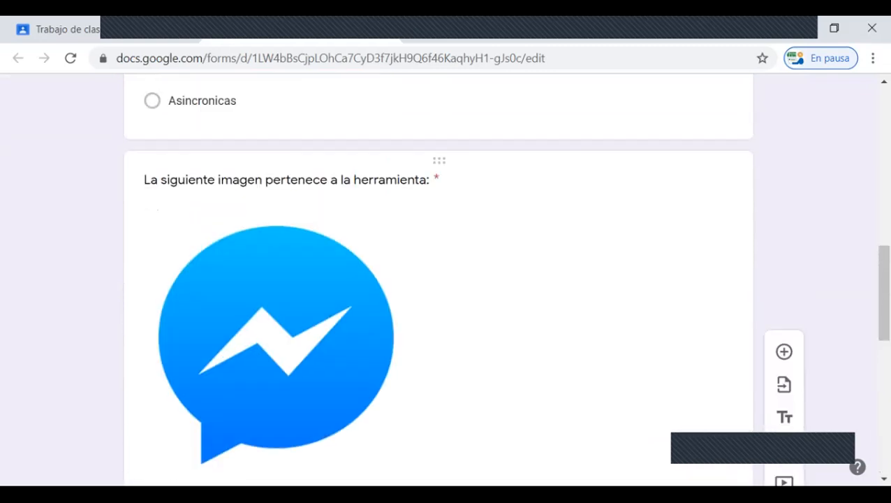
scroll(438, 279, up, 7)
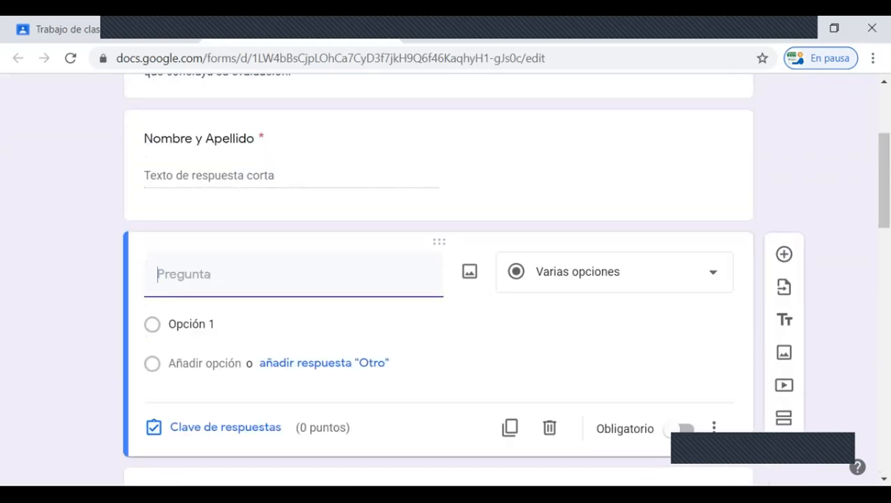
drag(439, 242, 439, 408)
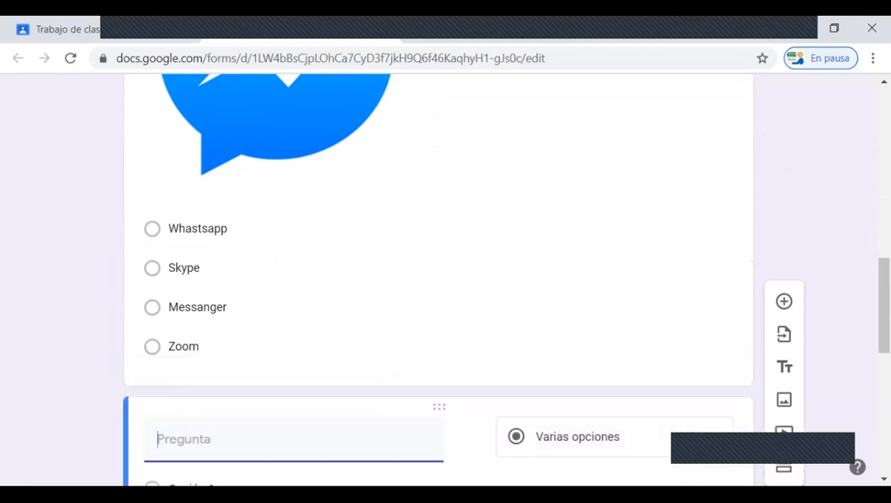
Step: Check the new blank question's position and review the order of the other questions in the form
scroll(550, 279, down, 5)
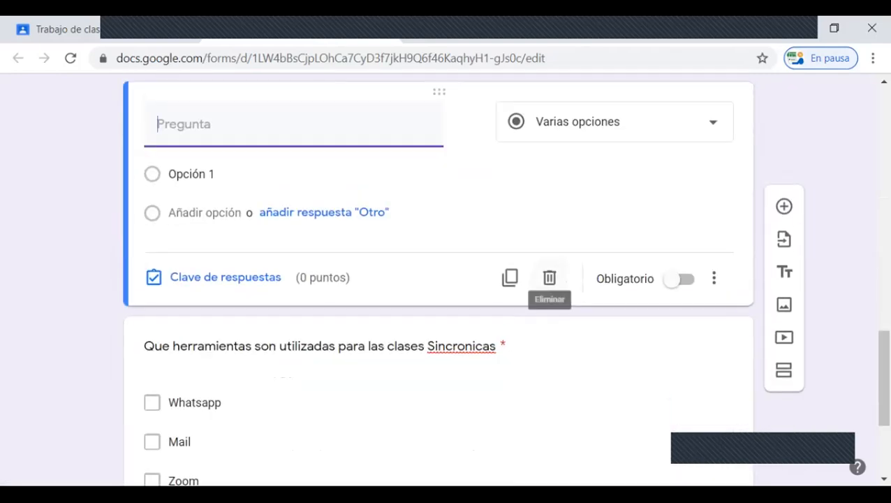
scroll(549, 279, up, 1)
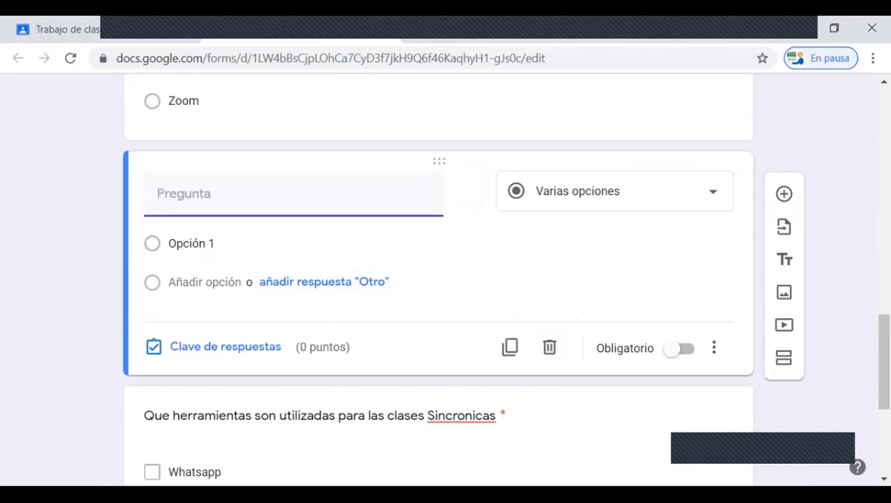
scroll(438, 279, down, 5)
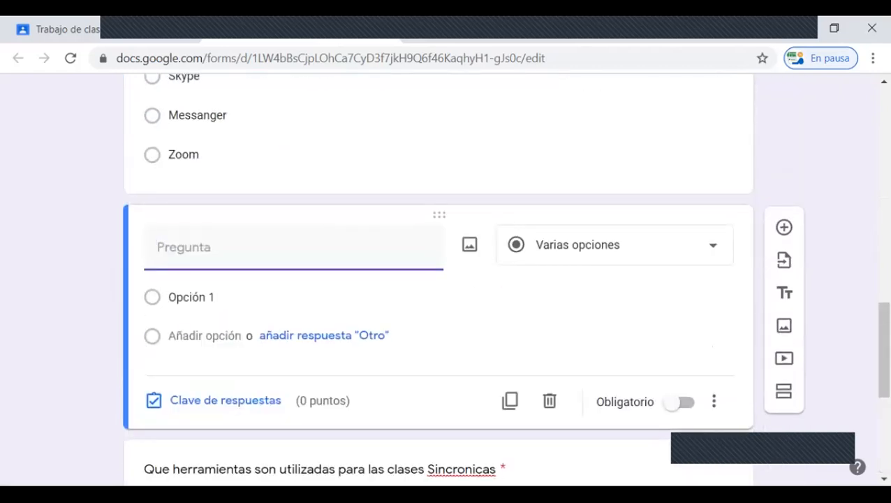
scroll(438, 280, up, 5)
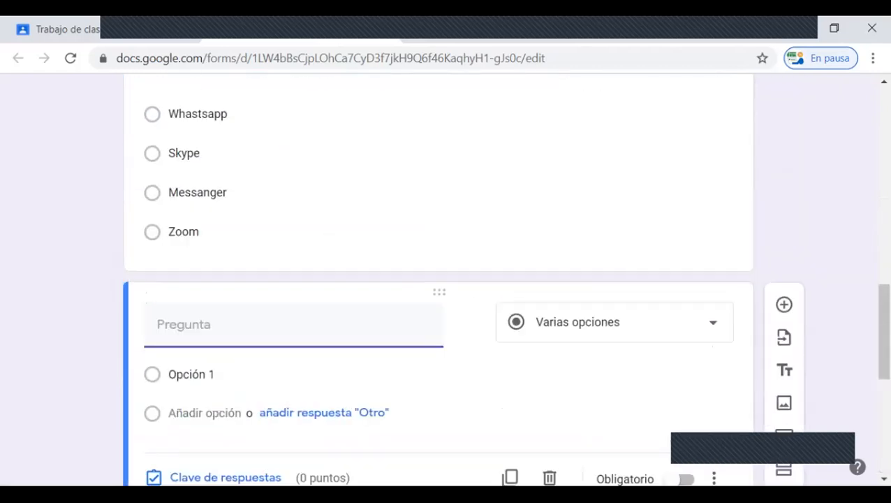
scroll(438, 279, up, 10)
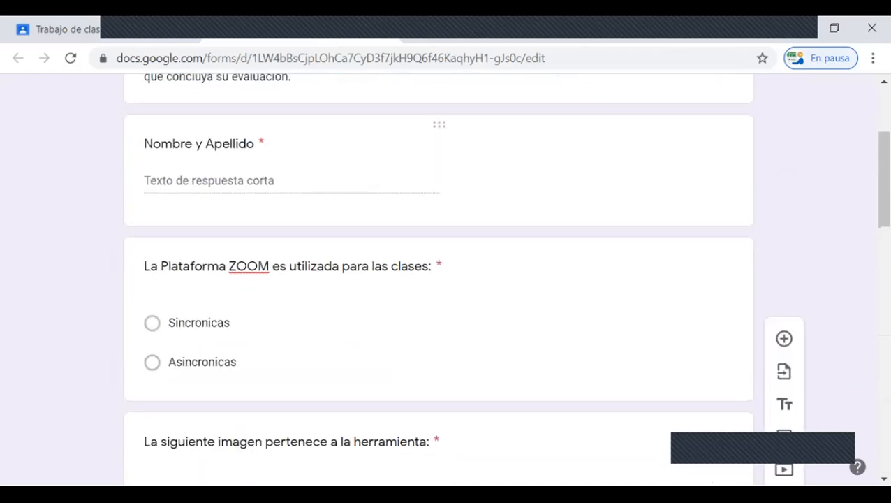
scroll(438, 279, down, 8)
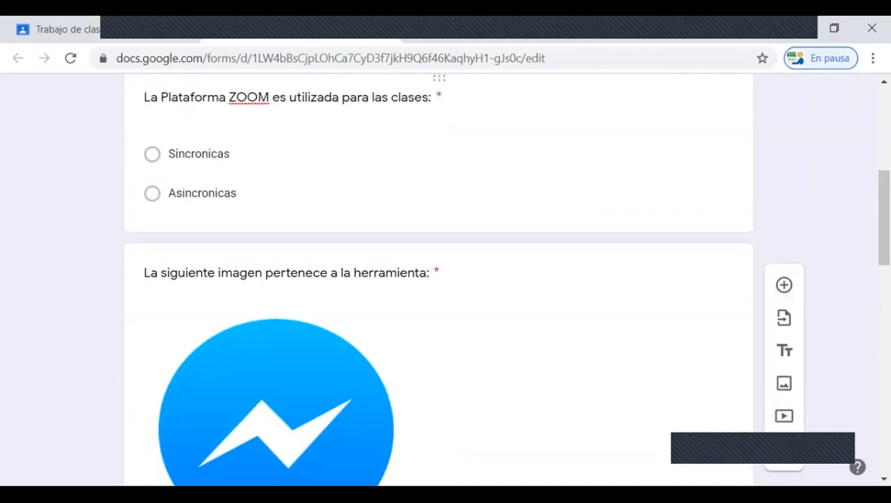
scroll(438, 279, down, 5)
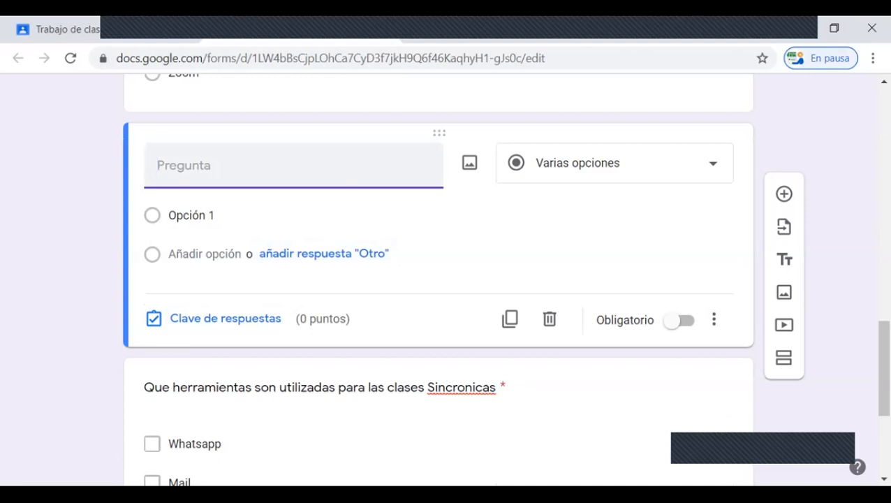
Step: Title the new question "Definición de Comunicación", using the spelling suggestions to add the accents
text(Definicion de )
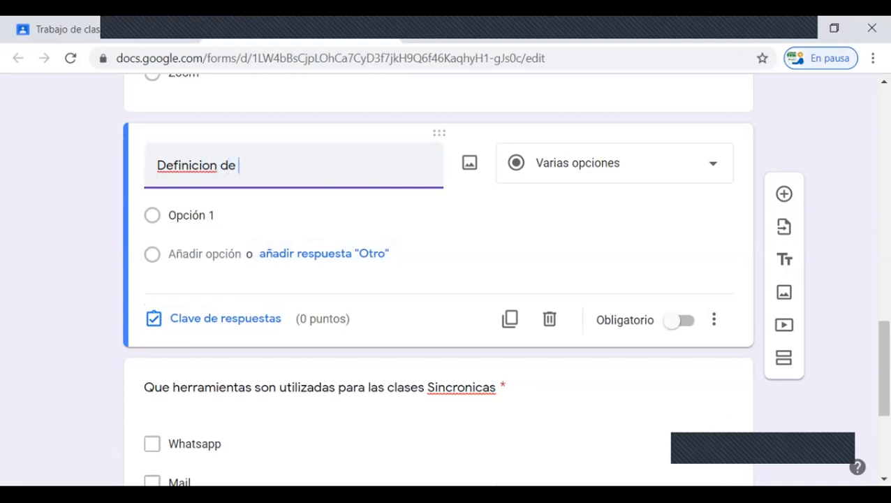
text(Comunica)
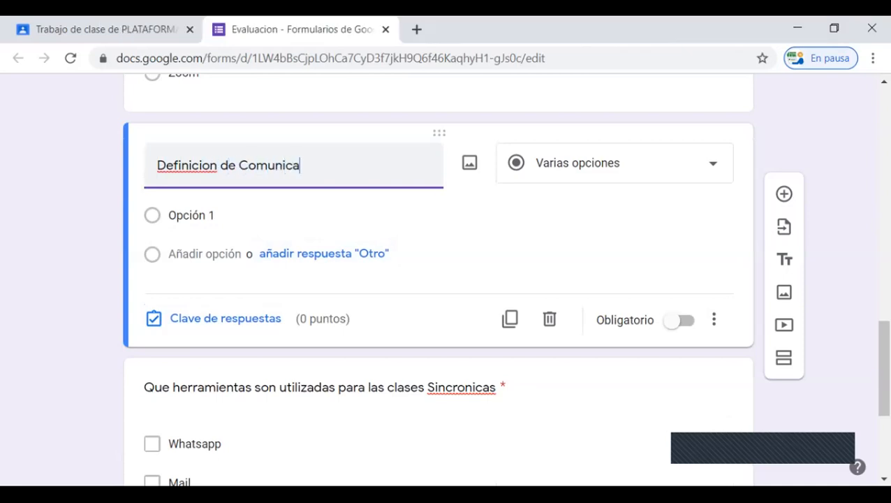
text(cion)
right_click(203, 169)
click(241, 183)
right_click(295, 169)
click(342, 181)
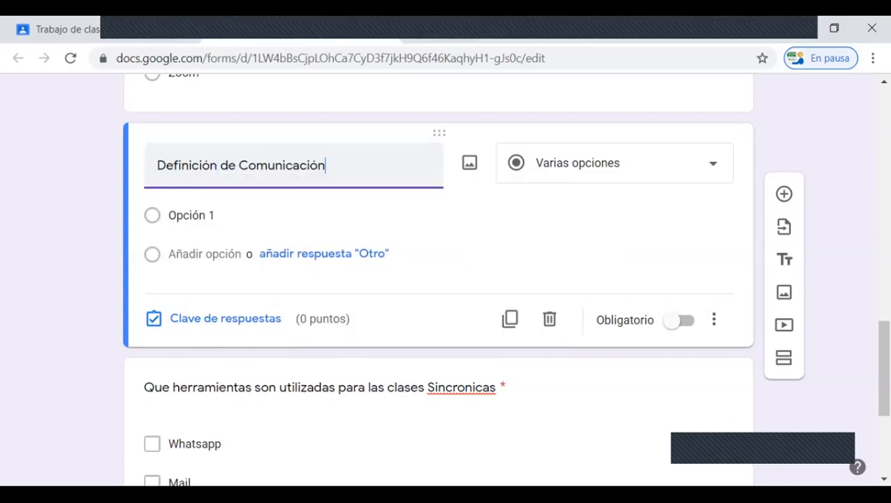
Step: Change the Definición de Comunicación question's answer type to Párrafo and make it mandatory
click(615, 163)
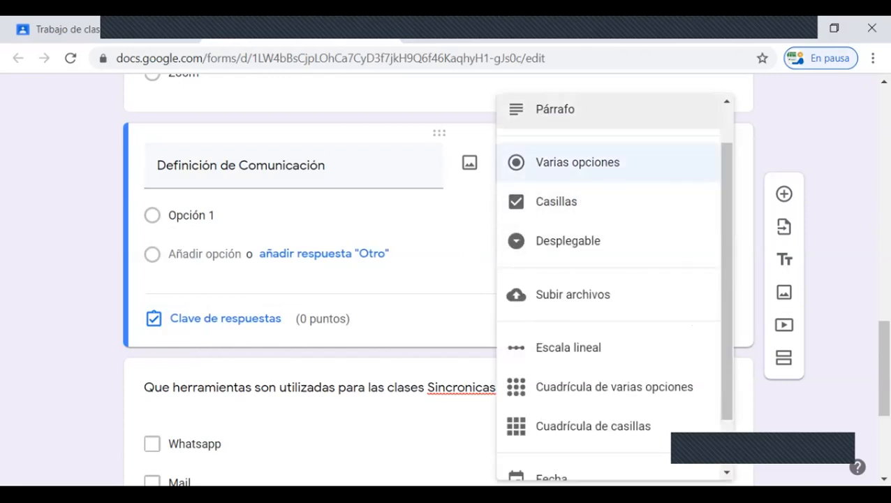
click(555, 109)
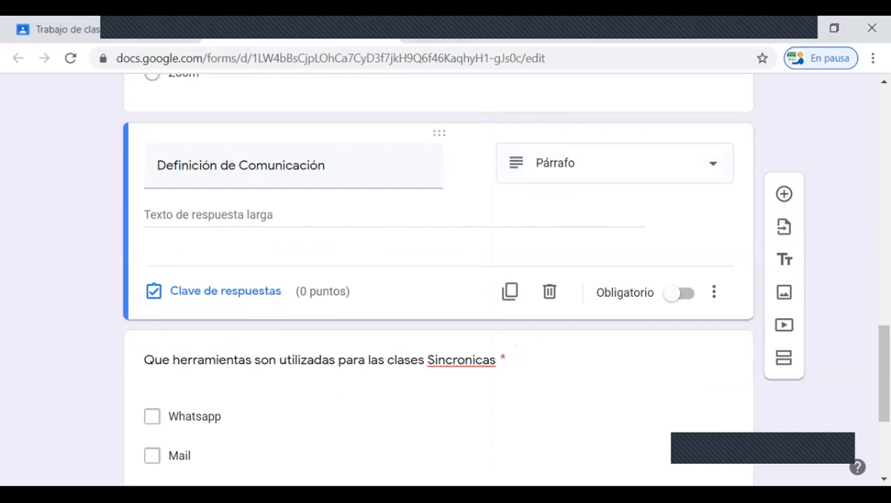
click(680, 293)
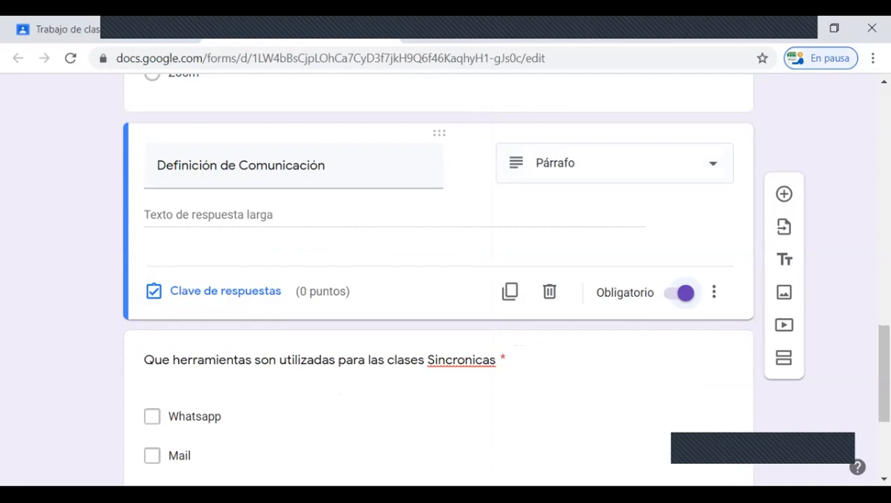
scroll(437, 279, down, 3)
scroll(438, 279, up, 5)
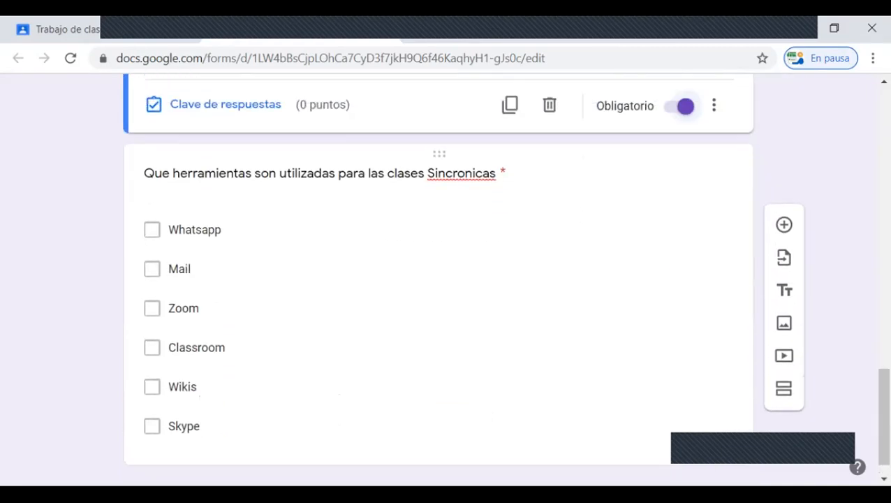
Step: Review the form's questions from the synchronous classes question back up to the form's title
scroll(438, 279, up, 2)
scroll(438, 280, down, 6)
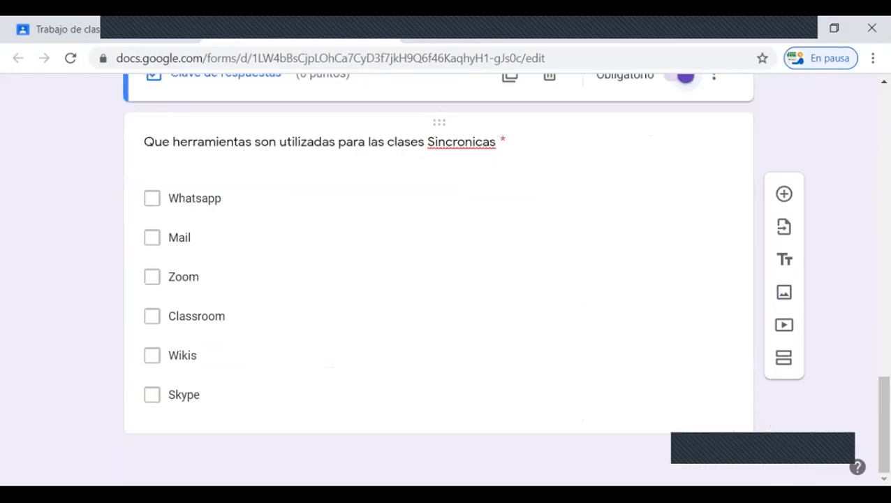
scroll(438, 280, up, 3)
scroll(438, 280, up, 1)
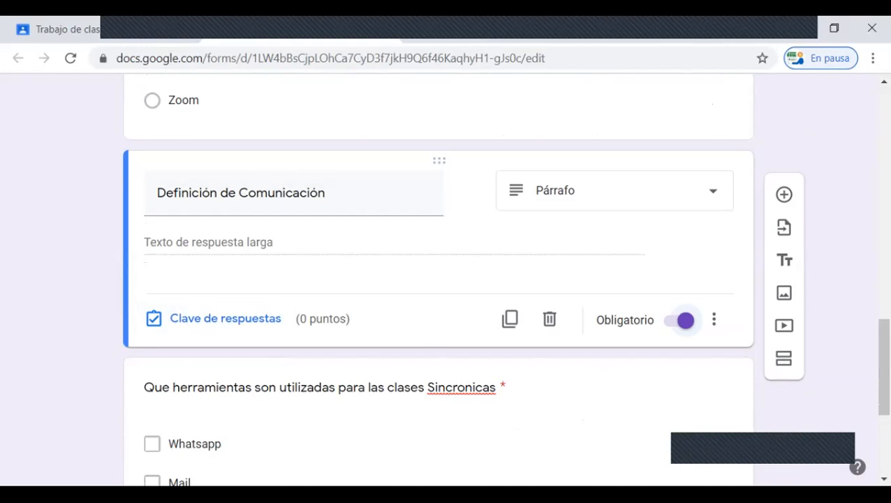
scroll(549, 328, down, 4)
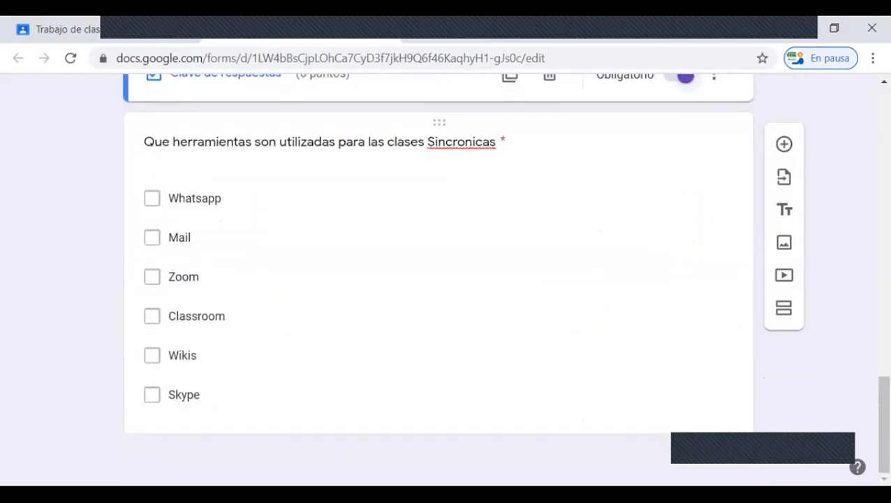
scroll(550, 328, up, 2)
scroll(438, 280, up, 15)
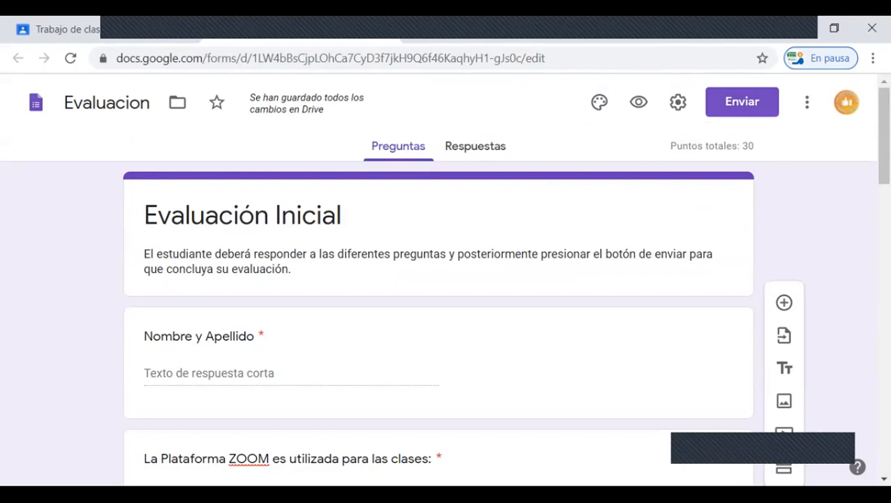
Step: Go through the form's email, link and HTML sharing options, copy the form's link and leave the send dialog
click(742, 102)
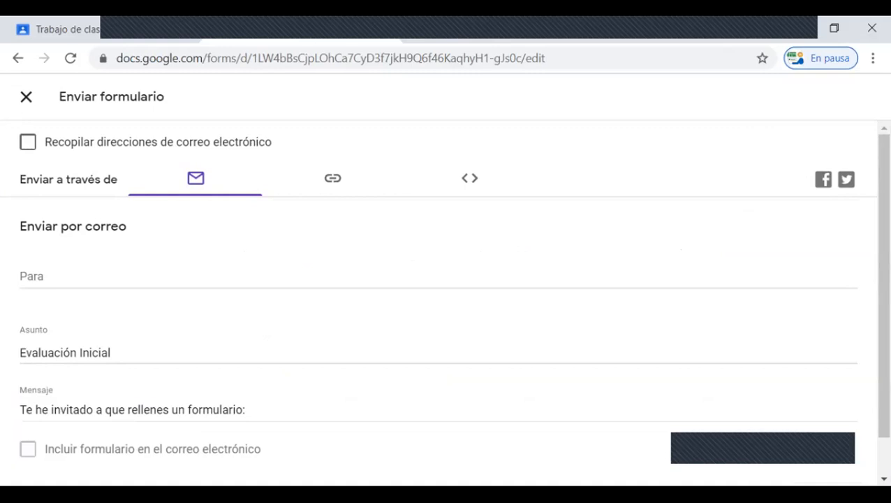
click(333, 179)
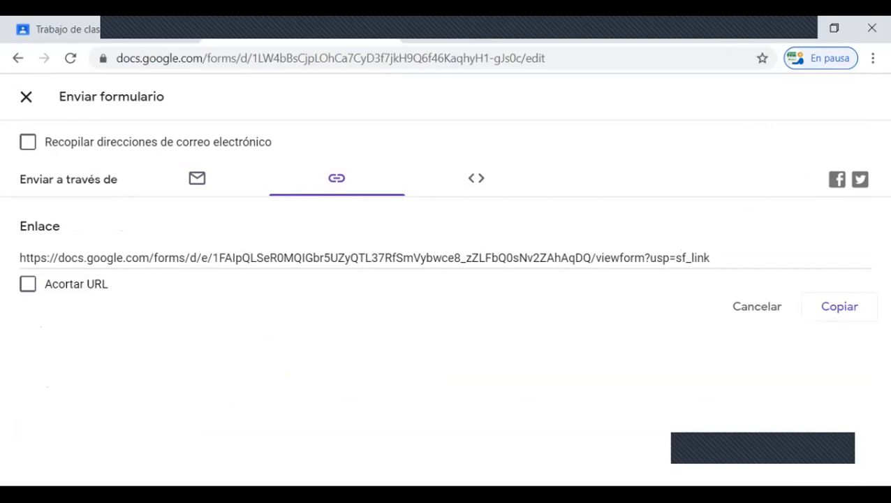
click(476, 179)
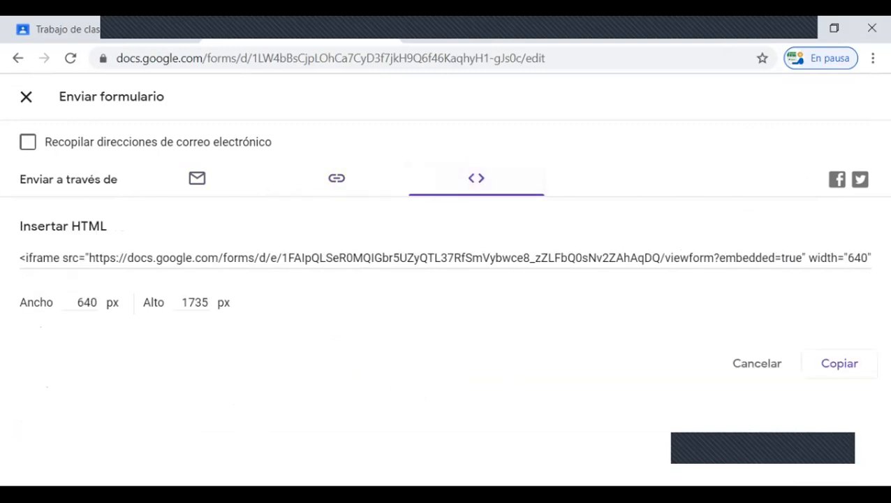
click(337, 179)
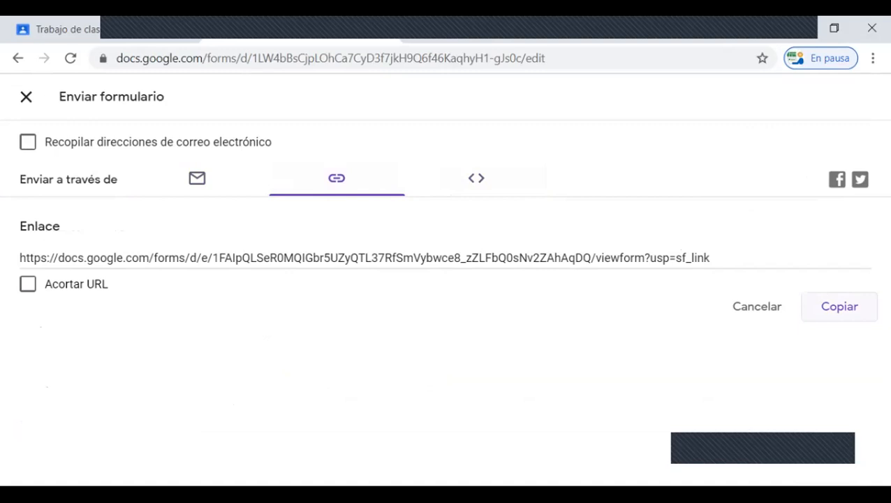
click(840, 307)
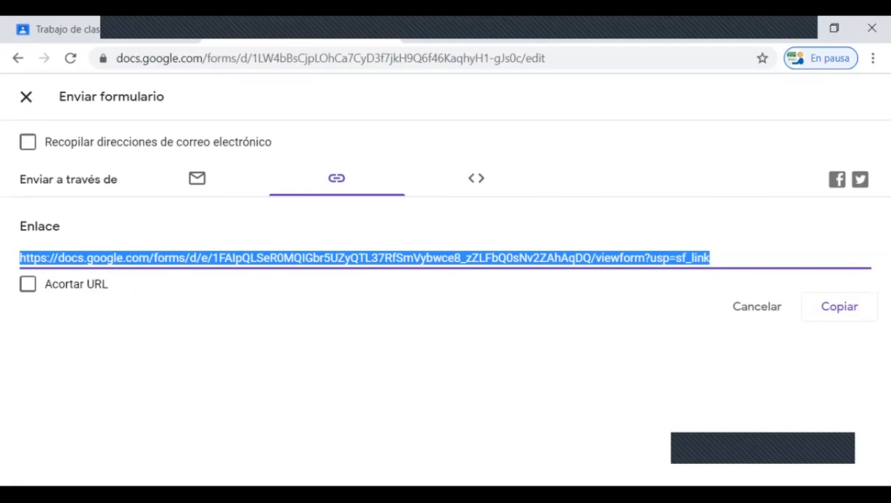
click(26, 97)
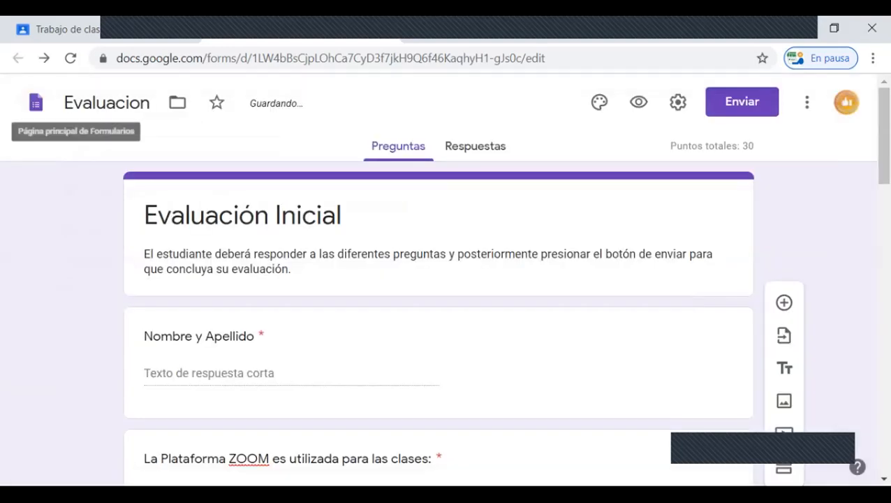
scroll(445, 280, down, 15)
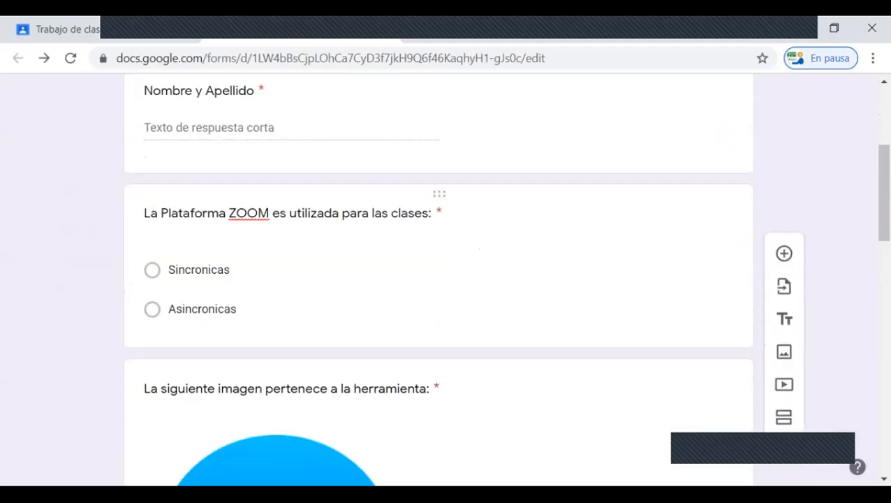
scroll(438, 279, down, 3)
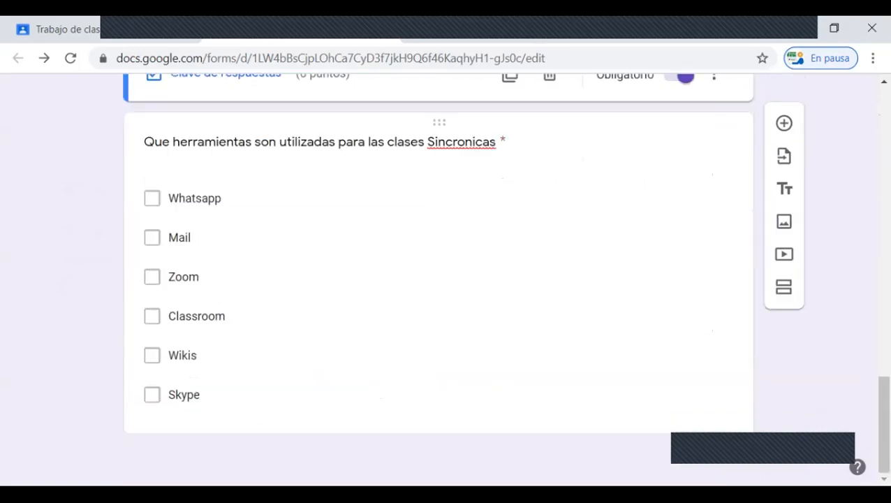
scroll(439, 280, up, 8)
scroll(438, 279, up, 10)
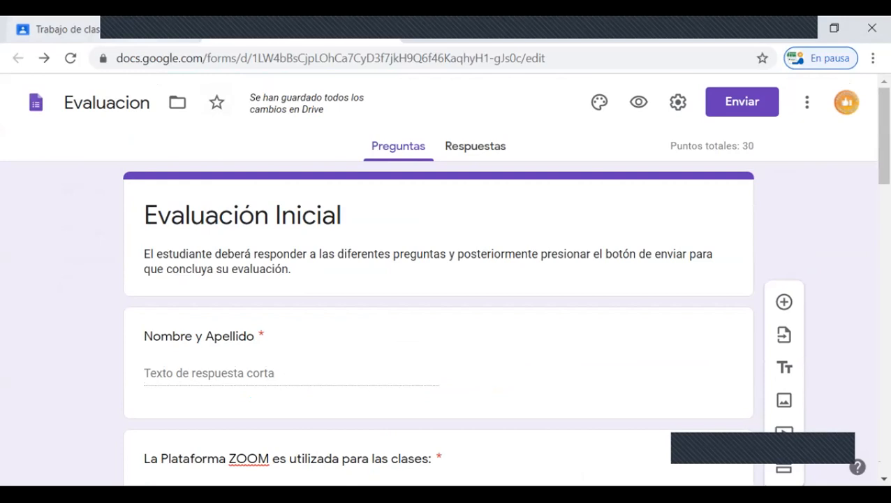
Step: Switch to the Classroom assignment and set its due date to 11 jun. 2020 at 20:00
click(67, 29)
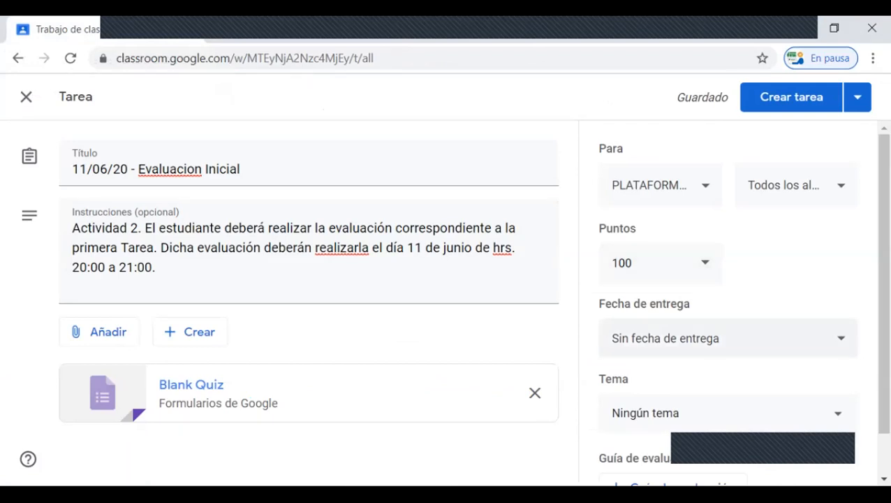
click(841, 338)
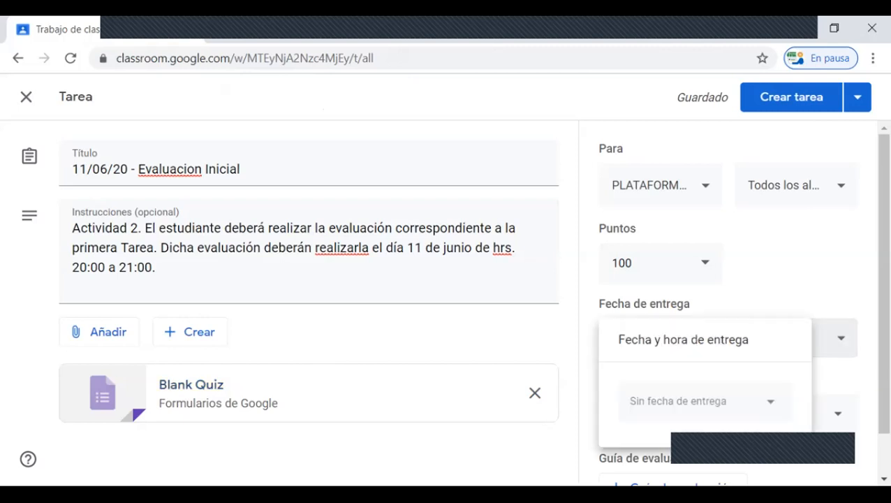
click(740, 402)
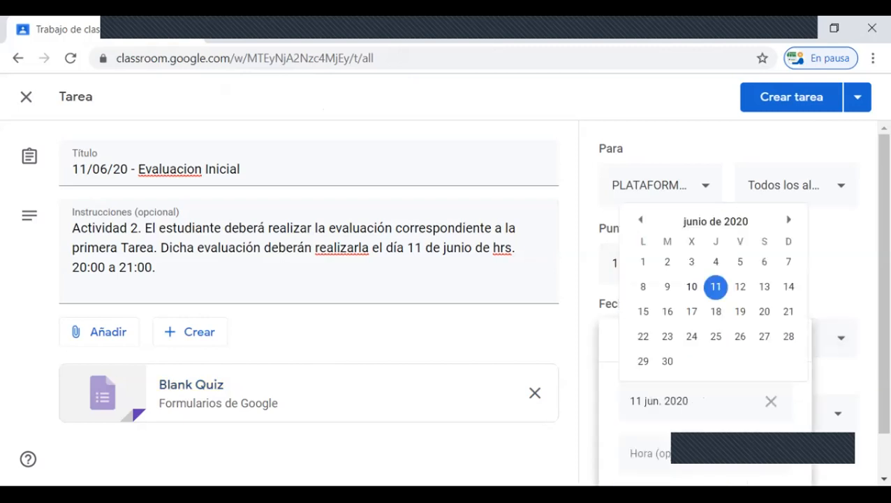
click(716, 287)
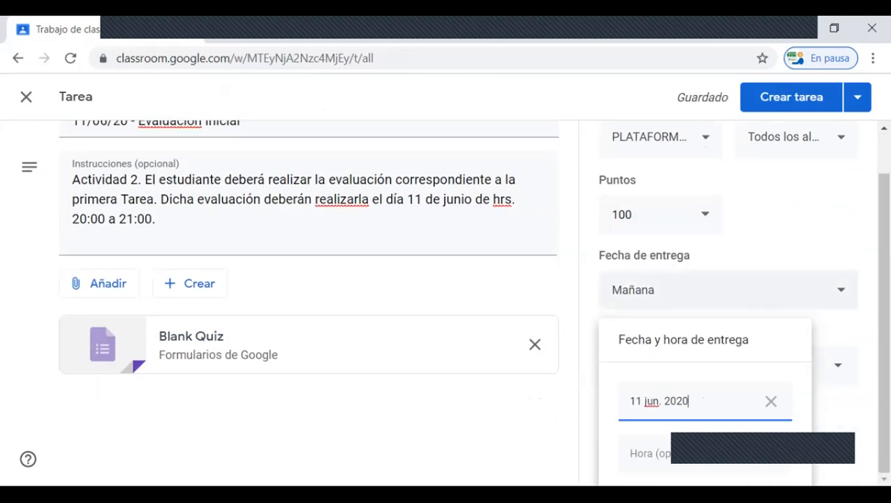
key(Tab)
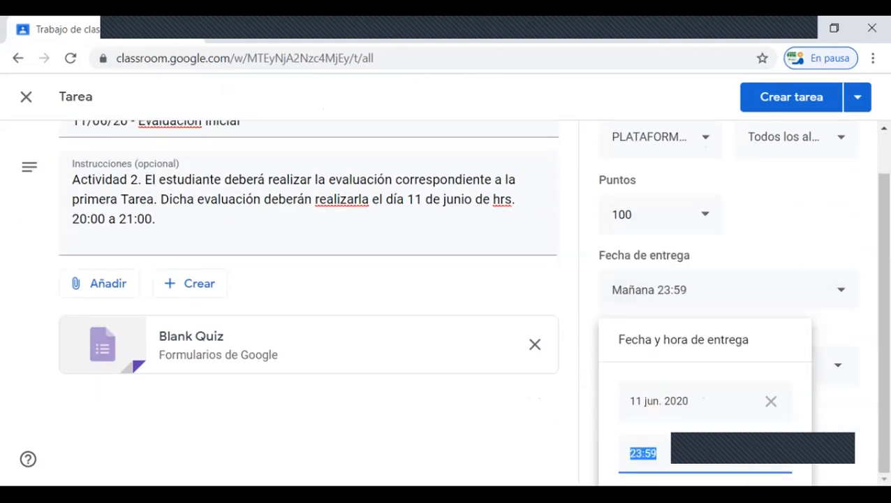
text(20)
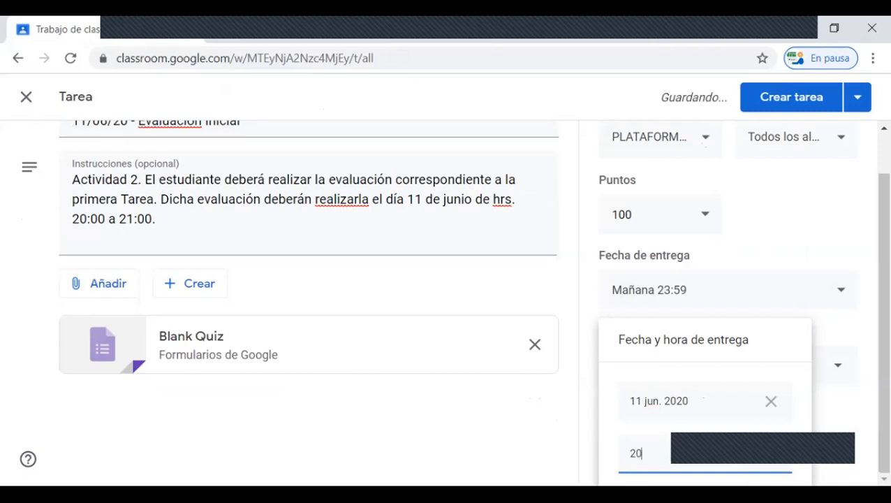
text(:00)
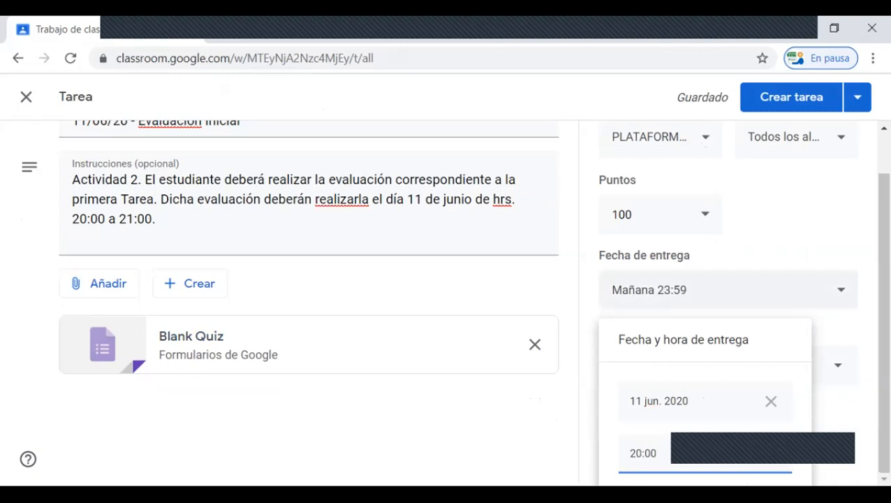
key(Return)
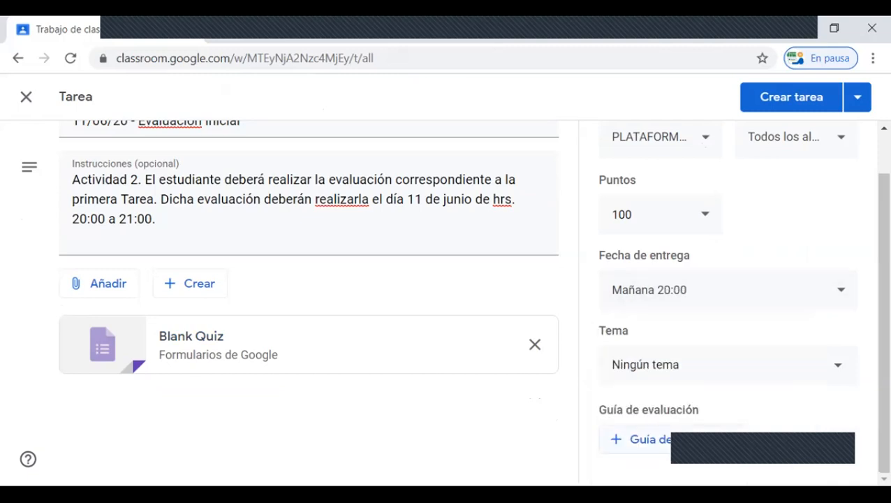
Step: Assign the topic ZOOM to the assignment and save it as a draft
click(727, 363)
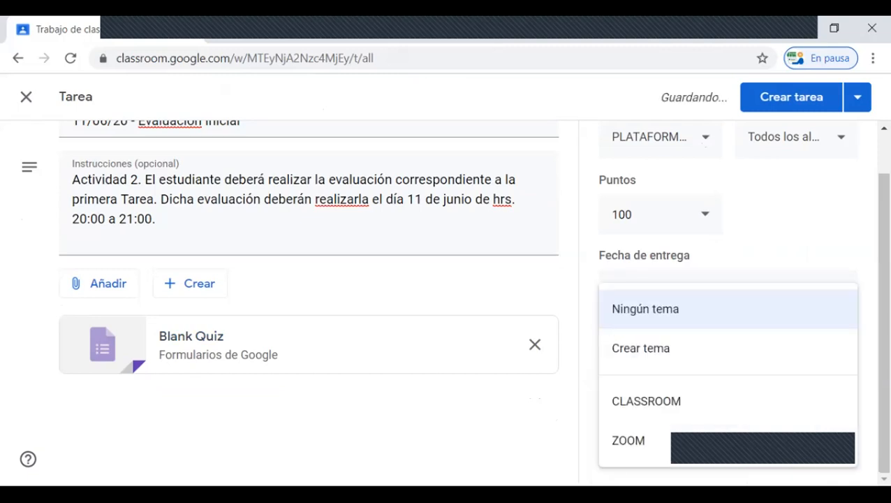
click(628, 440)
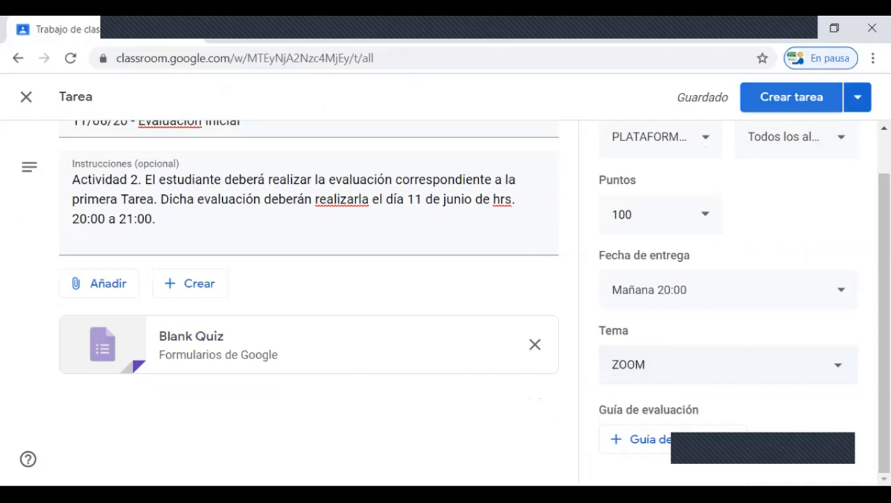
click(857, 97)
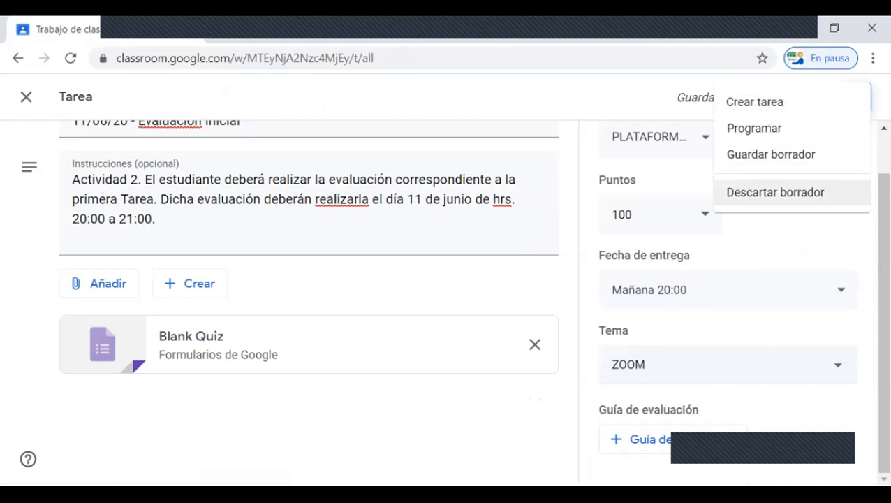
click(771, 154)
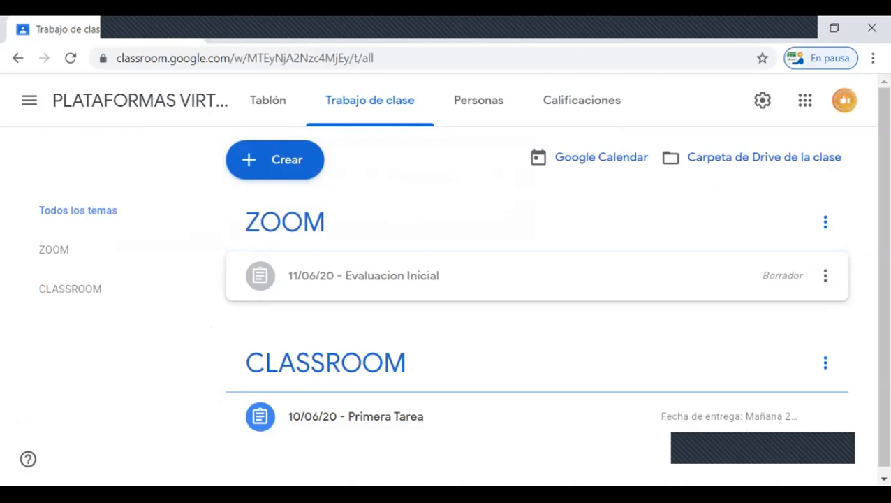
Step: Reopen the draft assignment, correct its title to "11/06/20 - Evaluación Inicial" with the spelling suggestion, and publish it
click(824, 275)
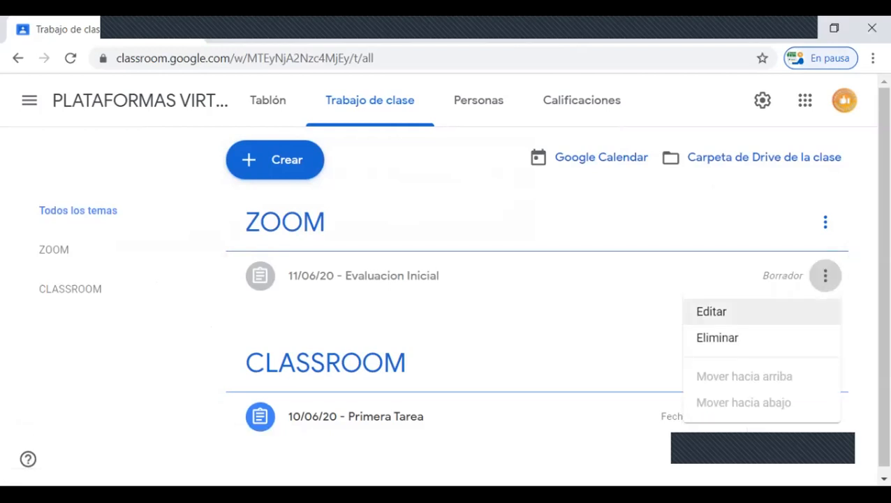
click(711, 311)
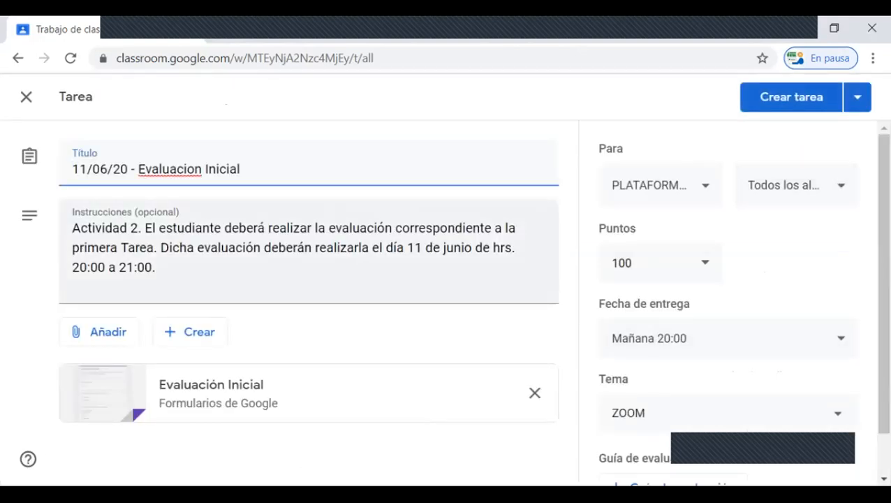
right_click(169, 169)
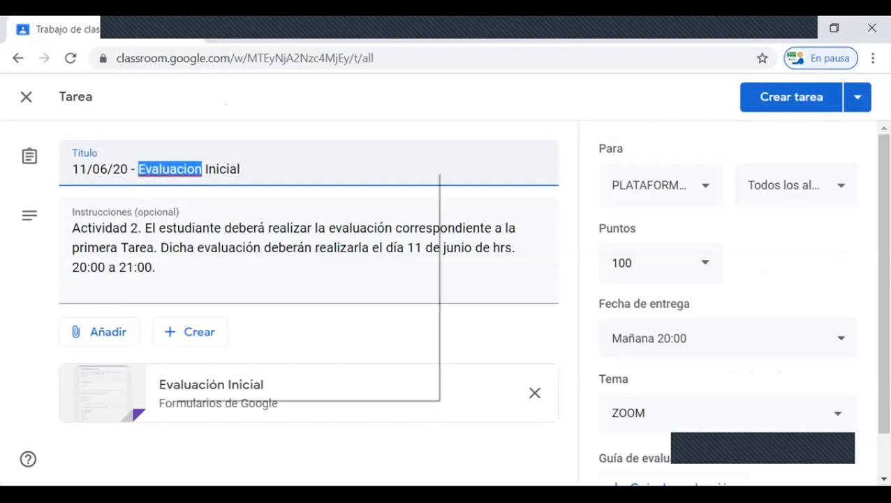
click(216, 183)
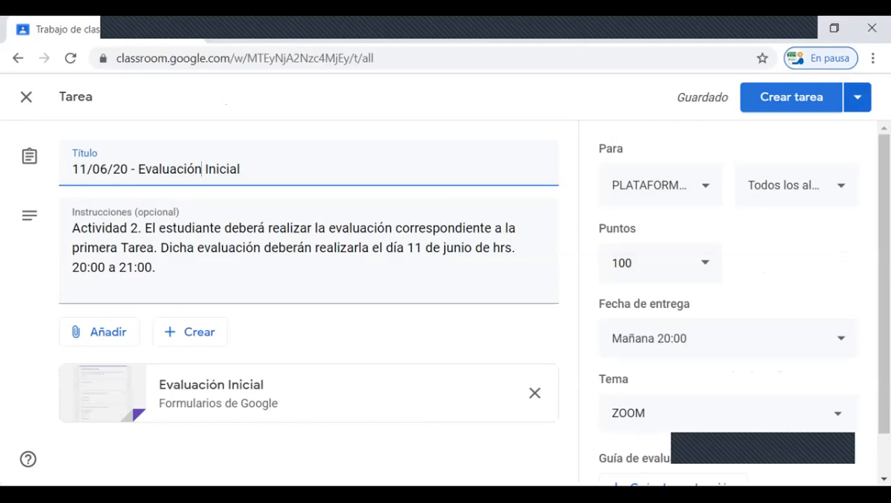
click(792, 97)
click(529, 333)
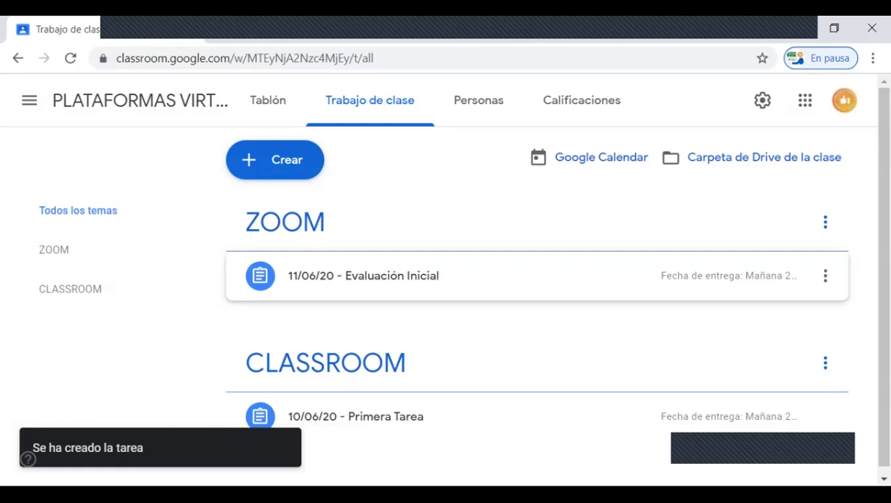
Step: Check the teachers and students enrolled in the class
click(478, 100)
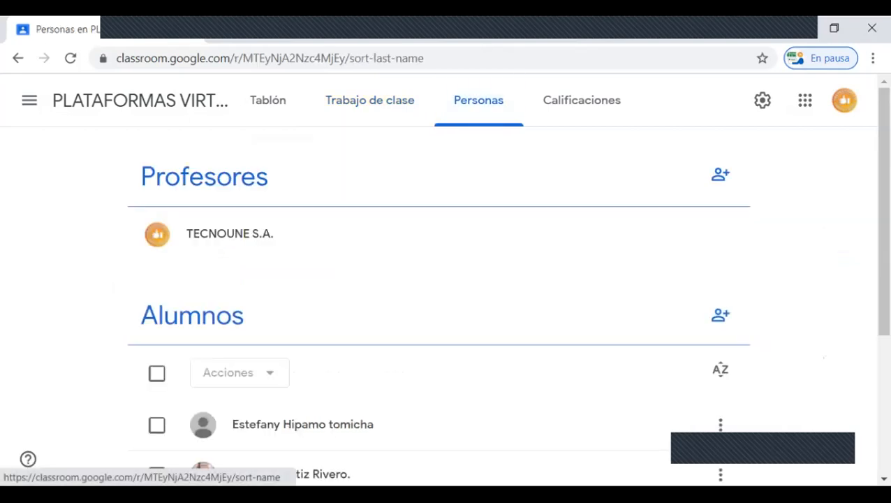
scroll(438, 279, down, 3)
scroll(438, 293, down, 1)
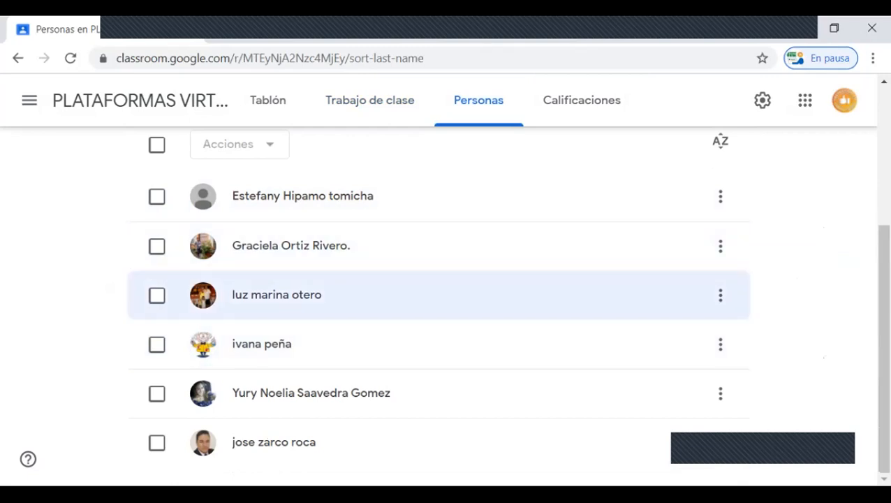
scroll(439, 246, up, 3)
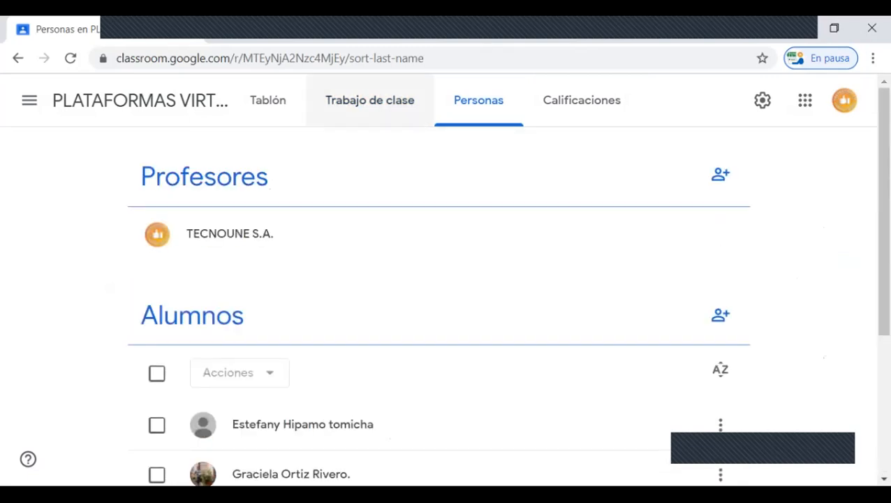
Step: Find the published 11/06/20 - Evaluación Inicial task in the class stream and open its student work
click(369, 100)
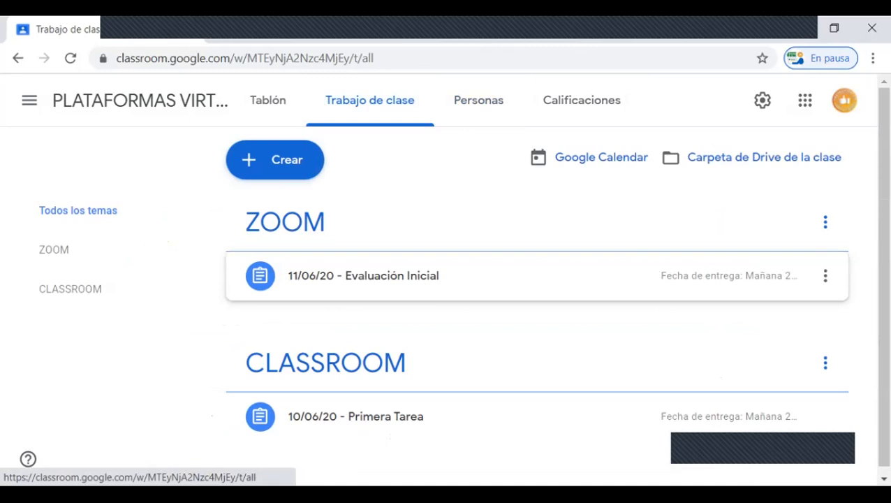
click(267, 100)
scroll(439, 280, down, 2)
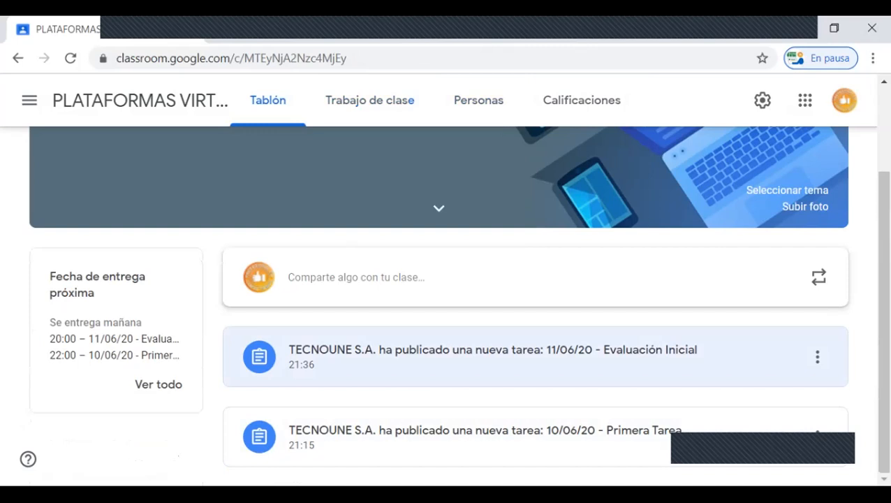
click(492, 353)
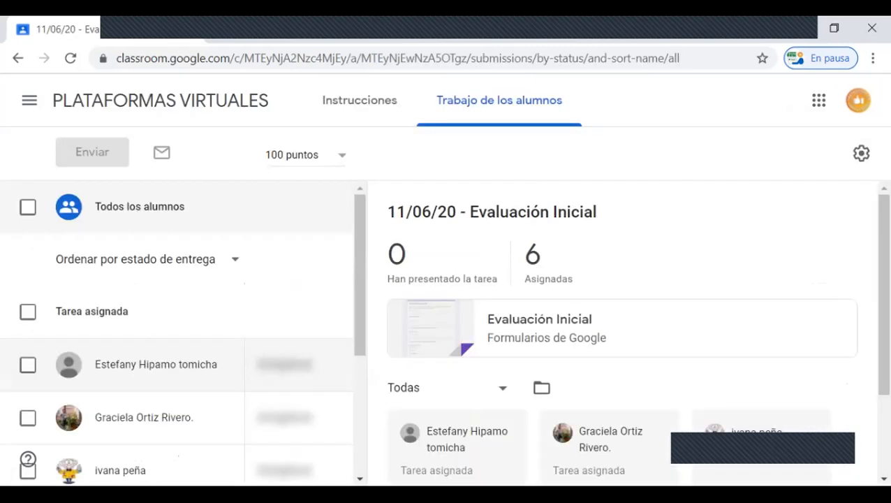
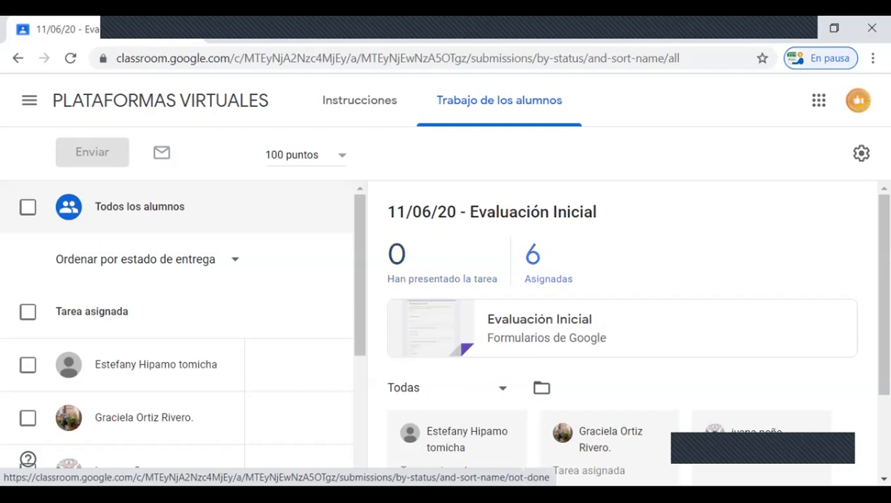
Step: Open the attached Evaluación Inicial form and enter the respondent's full name under Nombre y Apellido, correcting both words with the spelling suggestions
click(539, 319)
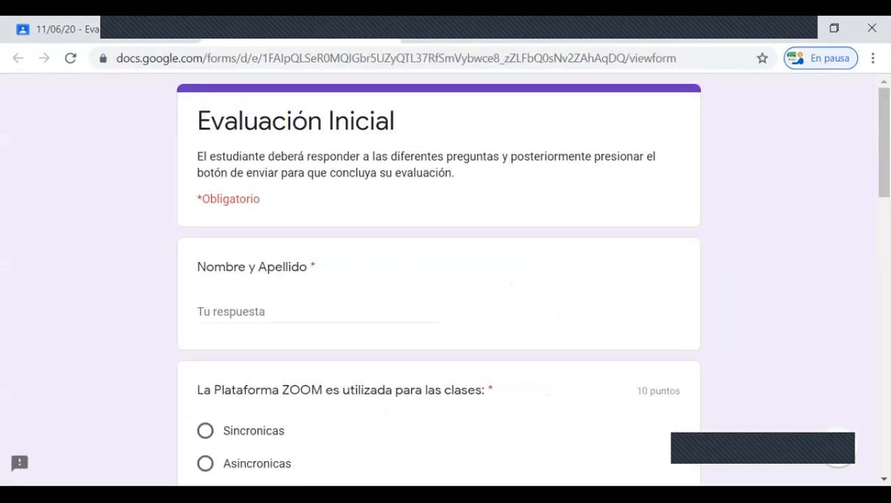
click(318, 312)
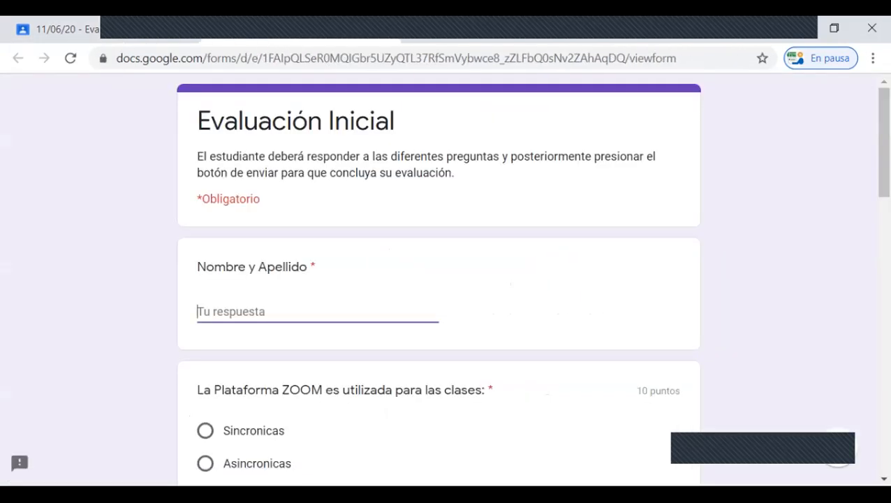
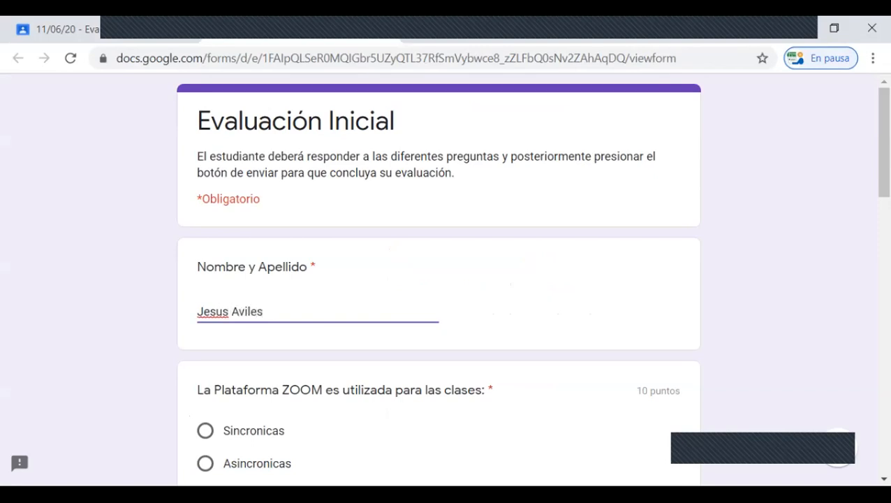
scroll(438, 279, down, 1)
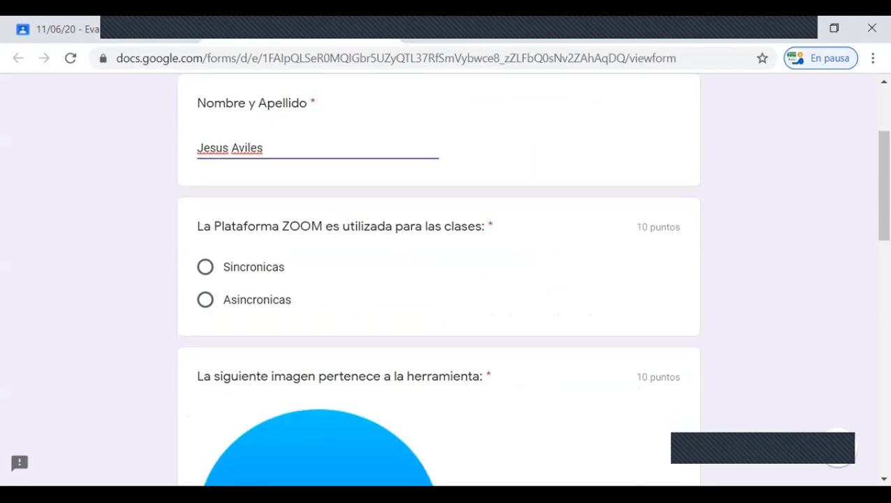
right_click(210, 148)
click(241, 161)
right_click(245, 148)
click(278, 158)
Step: Answer the ZOOM classes question with Sincronicas and the image question with Skype
scroll(277, 158, down, 1)
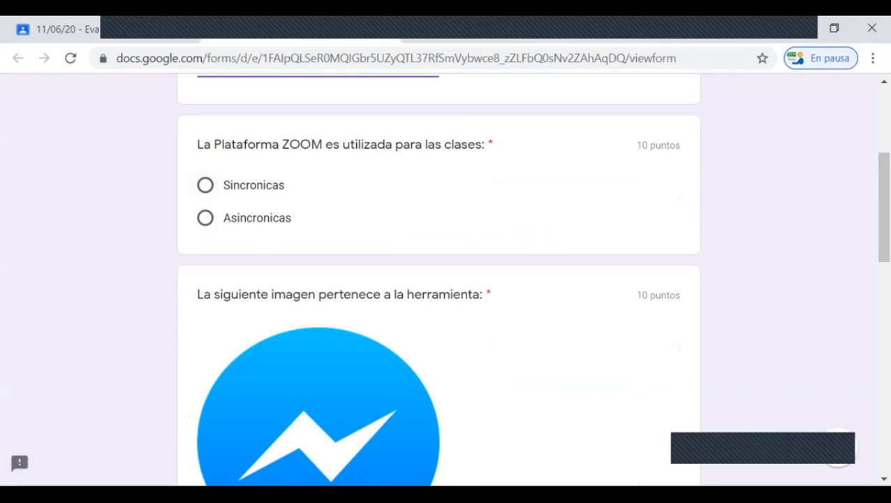
click(205, 185)
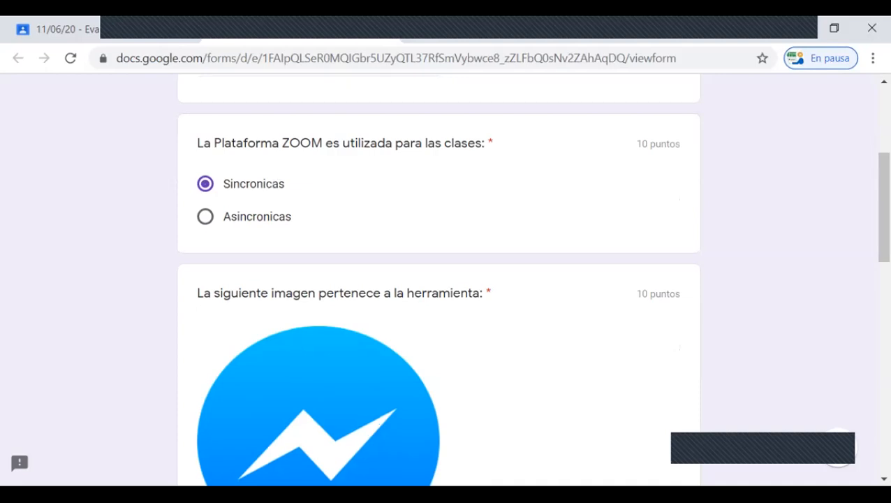
scroll(439, 279, down, 3)
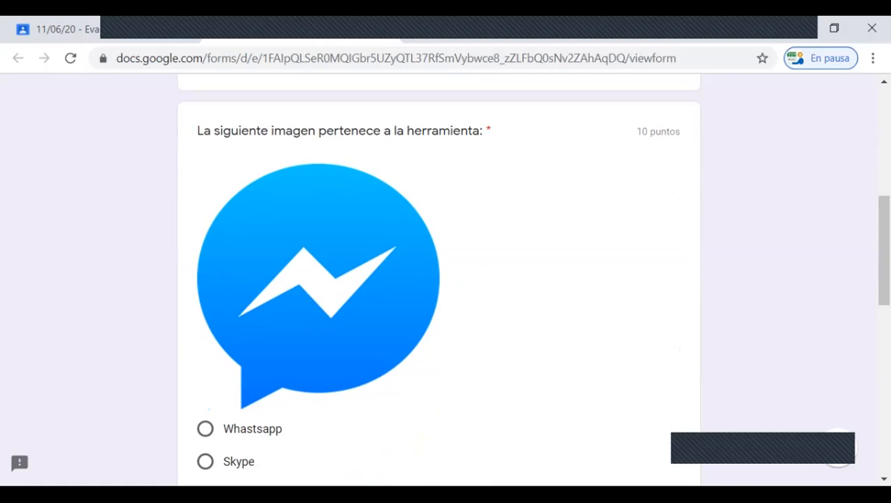
scroll(439, 279, down, 3)
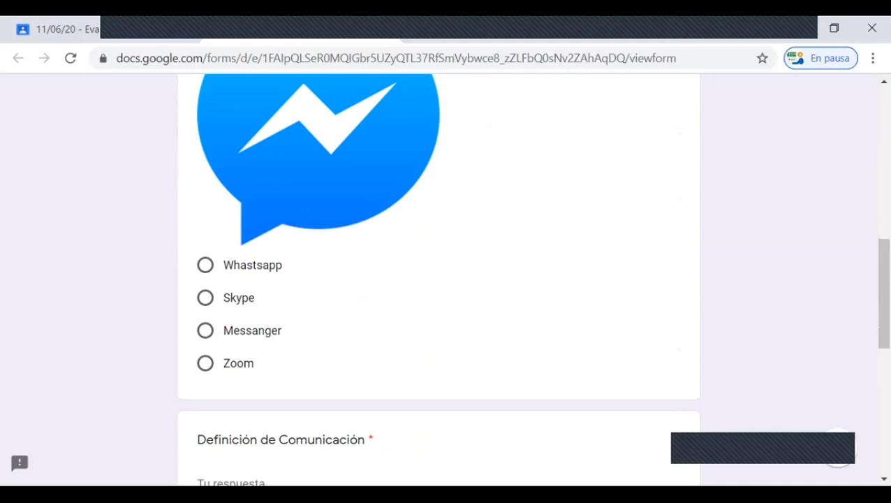
click(205, 297)
scroll(439, 279, down, 2)
scroll(438, 280, up, 3)
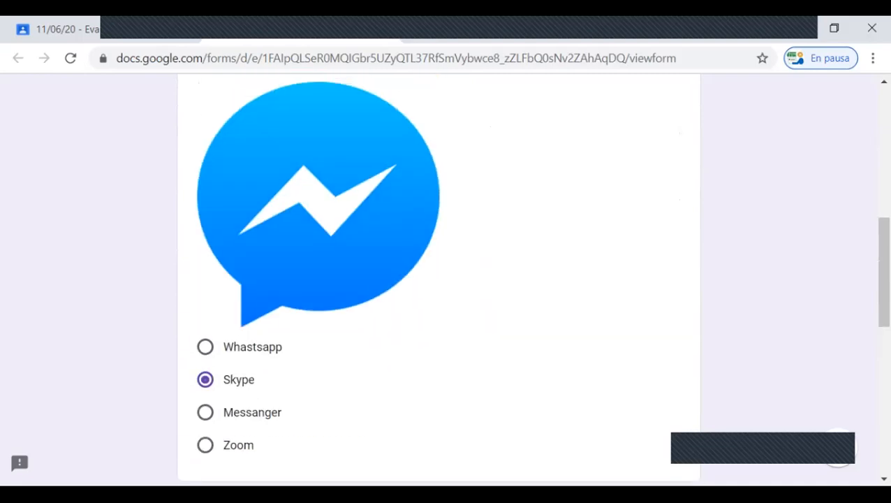
Step: Answer Definición de Comunicación with "El Proceso en el que dos o mas personas interactuan", replacing the last word with the spelling suggestion "intercaran"
scroll(438, 280, down, 5)
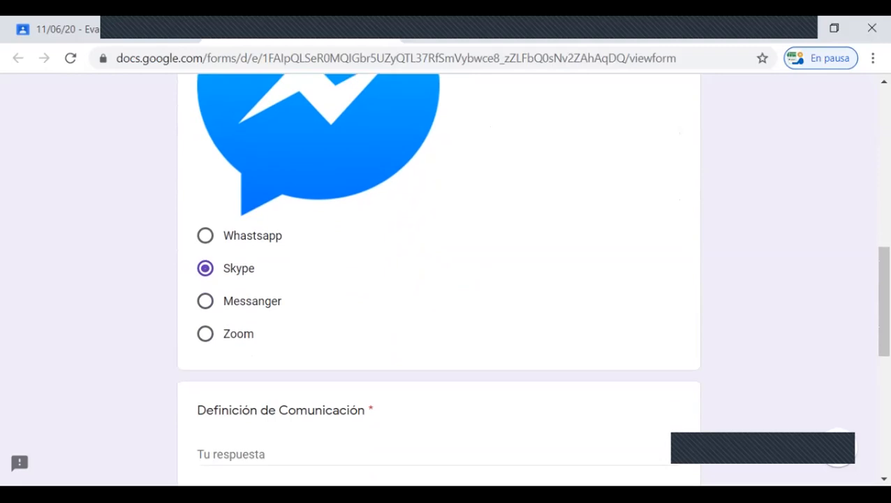
click(437, 238)
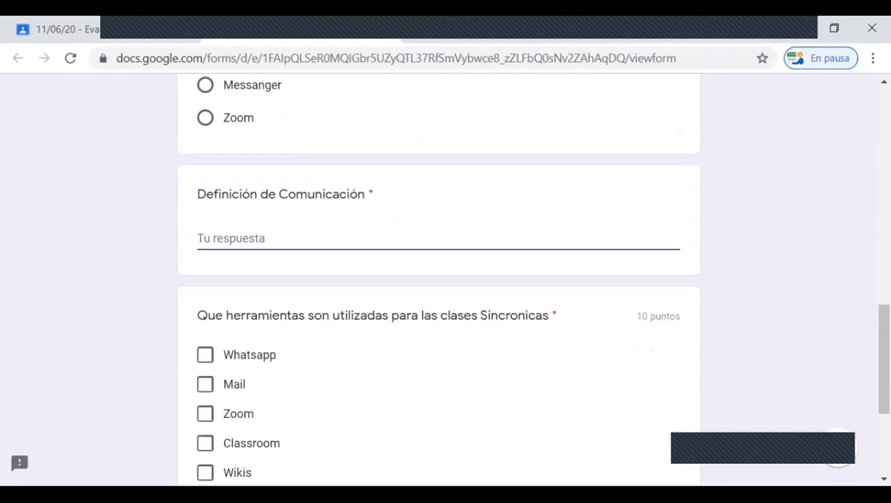
text(El Proceso en el que dos o mas personas inter)
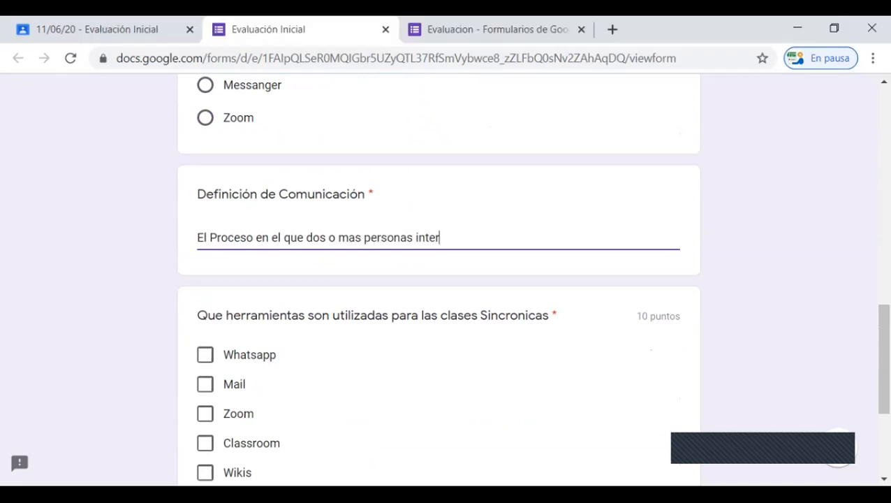
text(actuan)
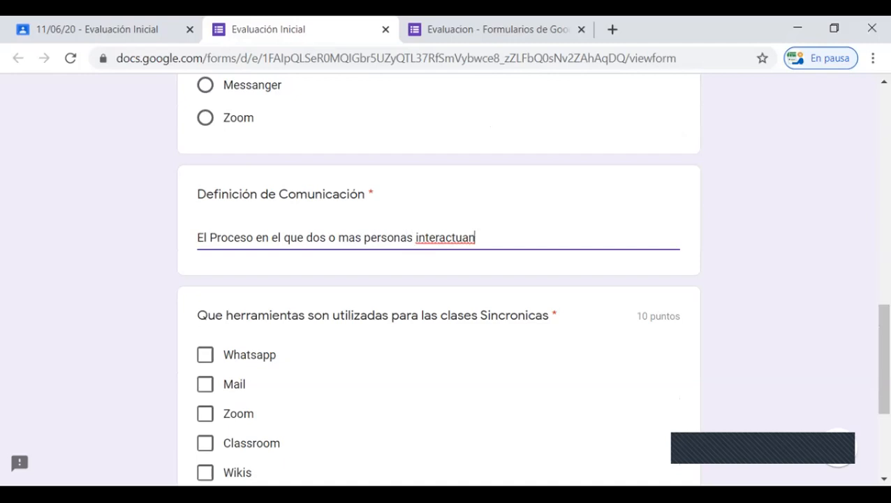
right_click(450, 237)
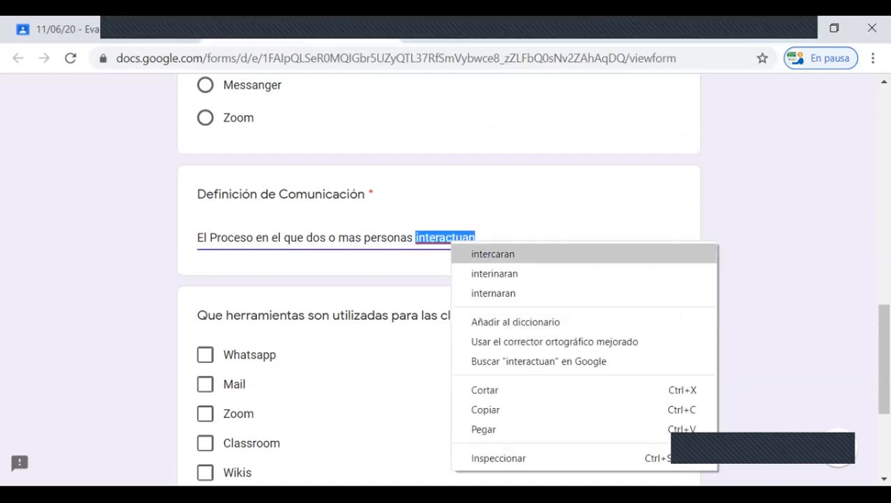
click(493, 253)
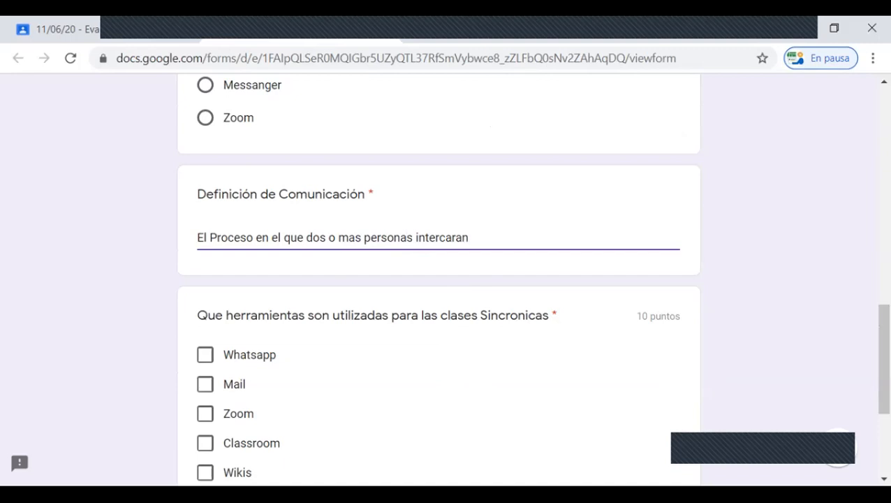
Step: Select Whatsapp, Skype, Zoom and Classroom as the tools for synchronous classes and submit the form
scroll(439, 279, down, 3)
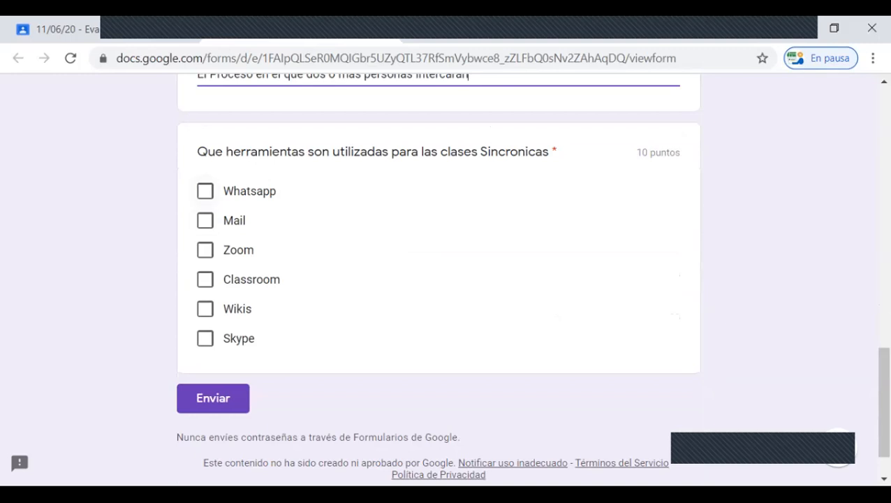
click(204, 190)
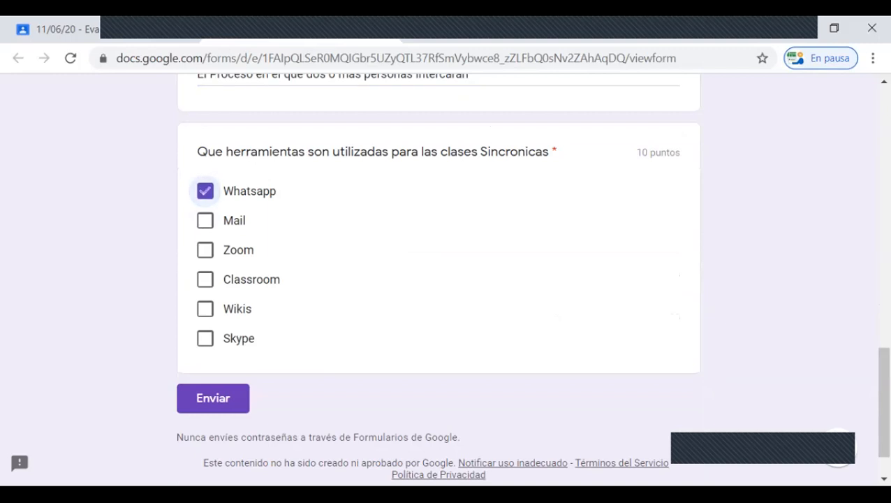
click(204, 338)
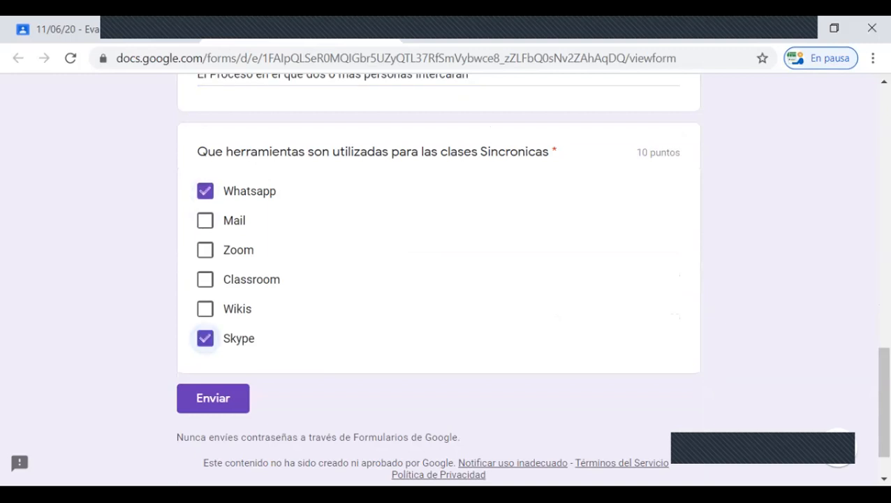
click(205, 249)
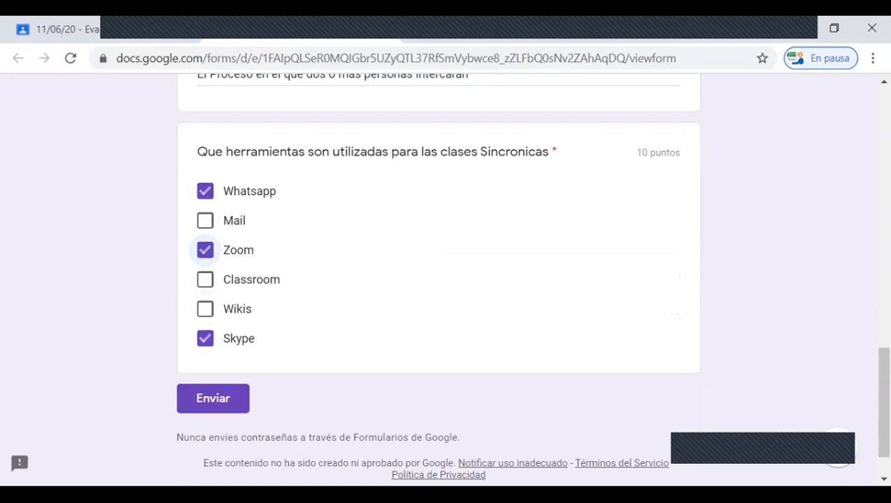
click(205, 280)
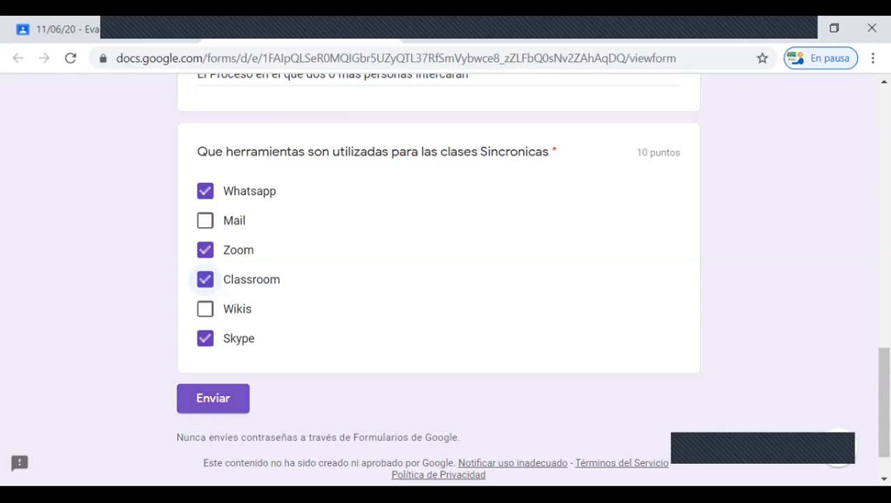
click(213, 398)
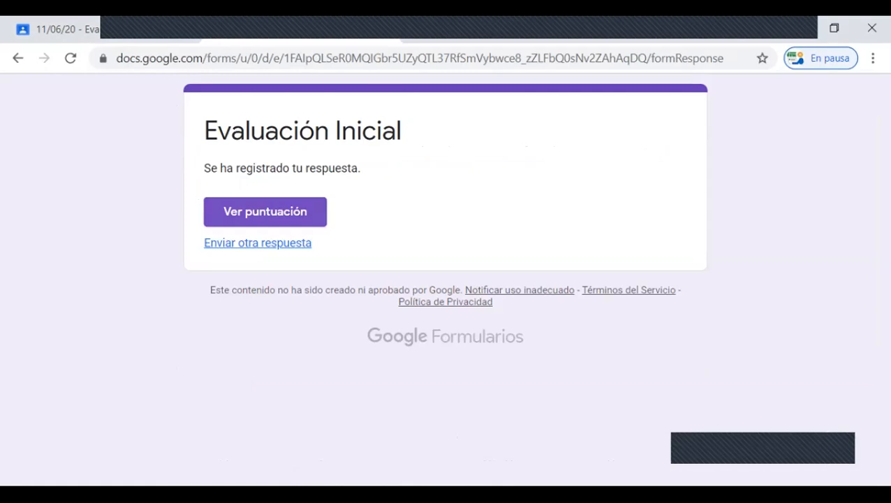
Step: View the score of the submitted Evaluación Inicial and review each question's marking and correct answers
click(264, 212)
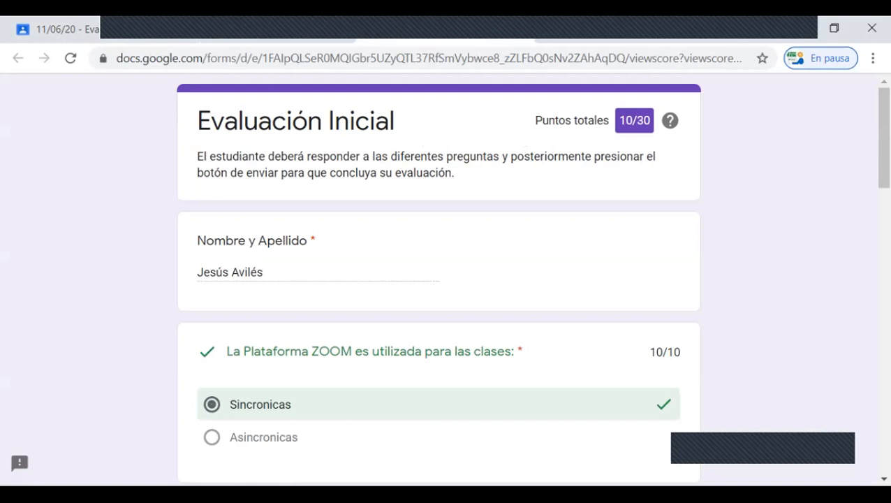
scroll(438, 279, down, 3)
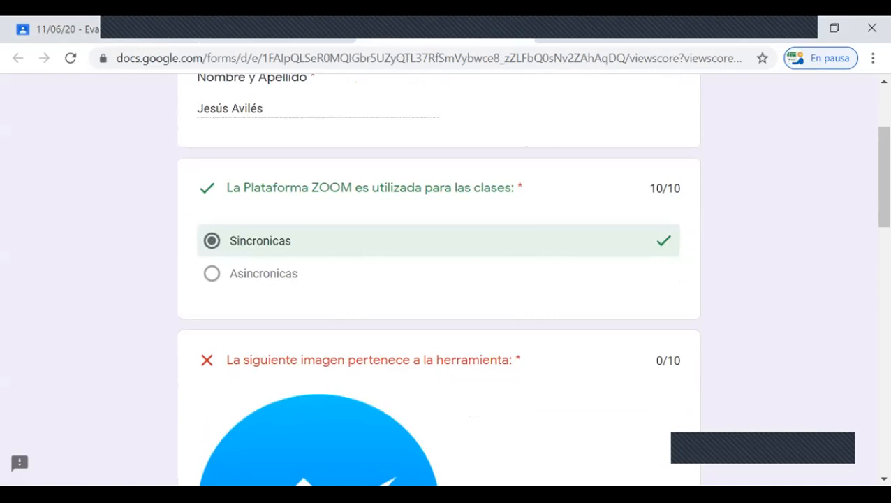
scroll(439, 279, down, 3)
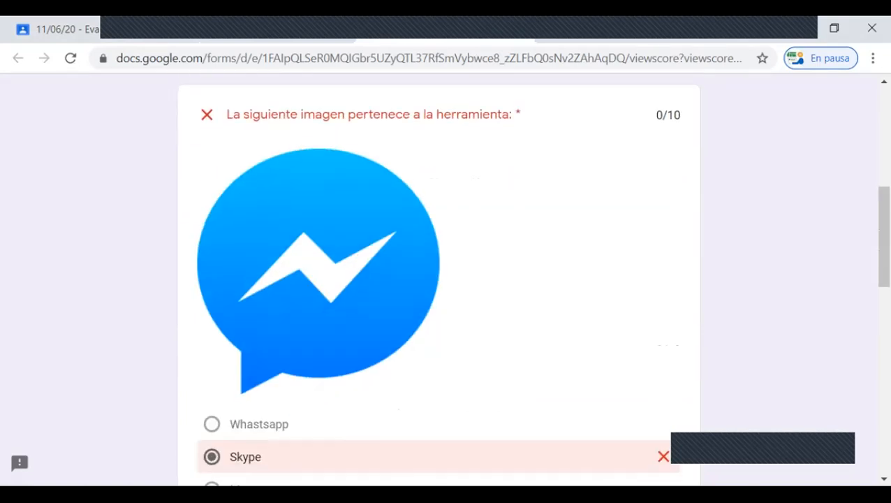
scroll(439, 280, up, 1)
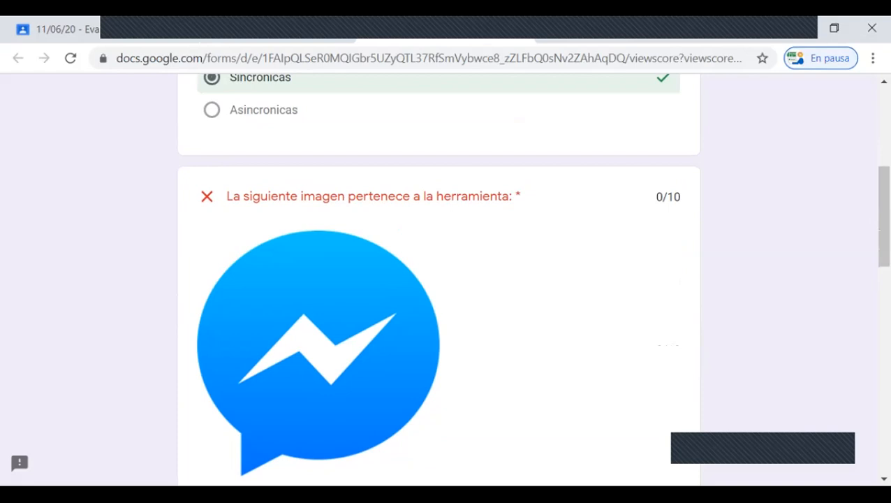
scroll(439, 280, down, 5)
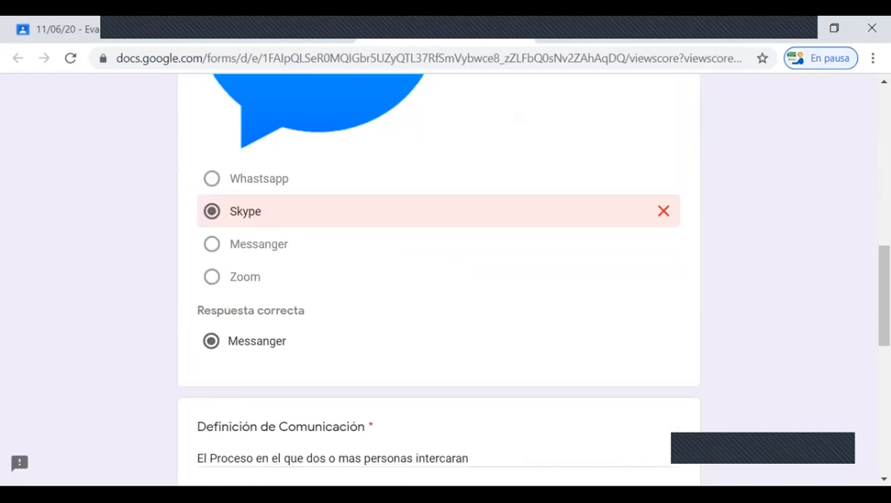
scroll(438, 279, down, 4)
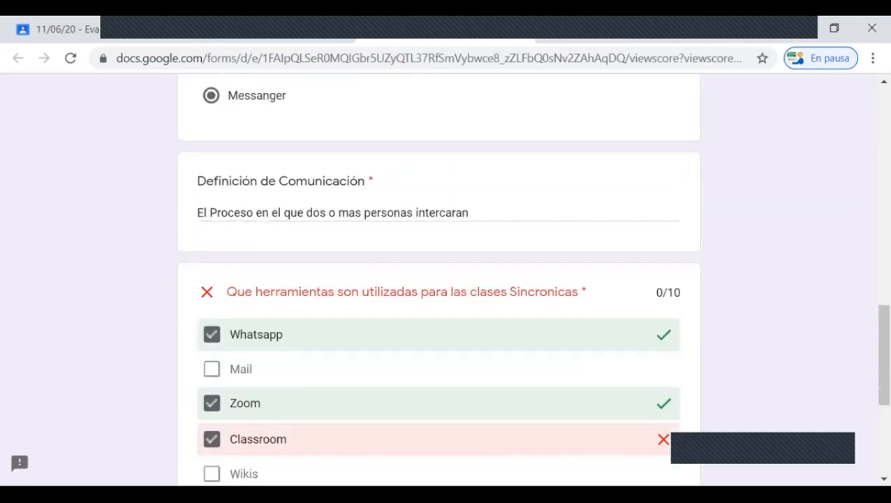
scroll(439, 280, up, 9)
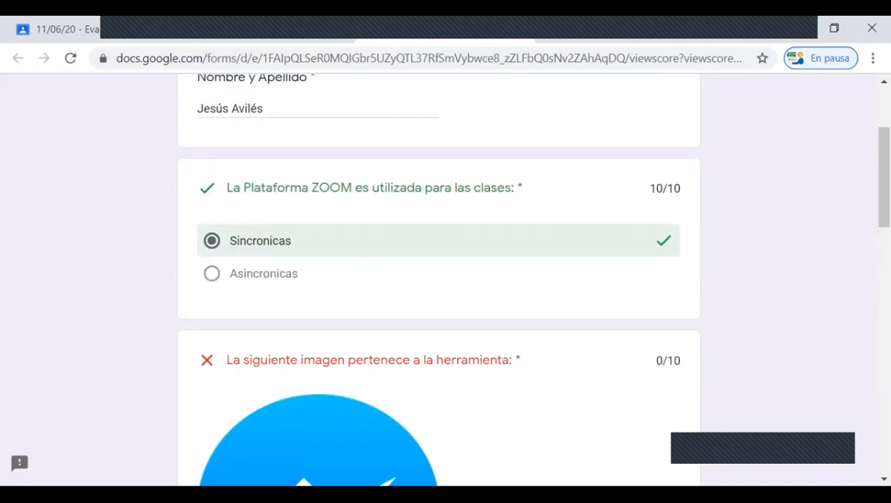
scroll(439, 279, down, 2)
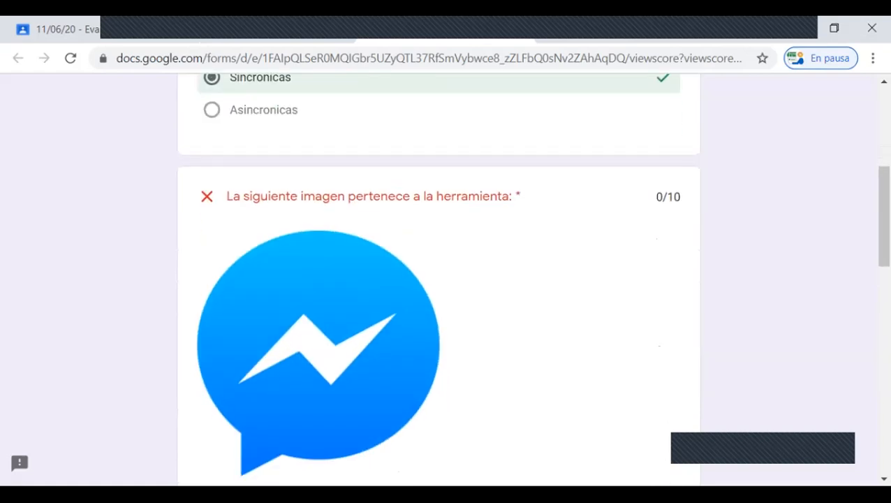
scroll(438, 280, down, 5)
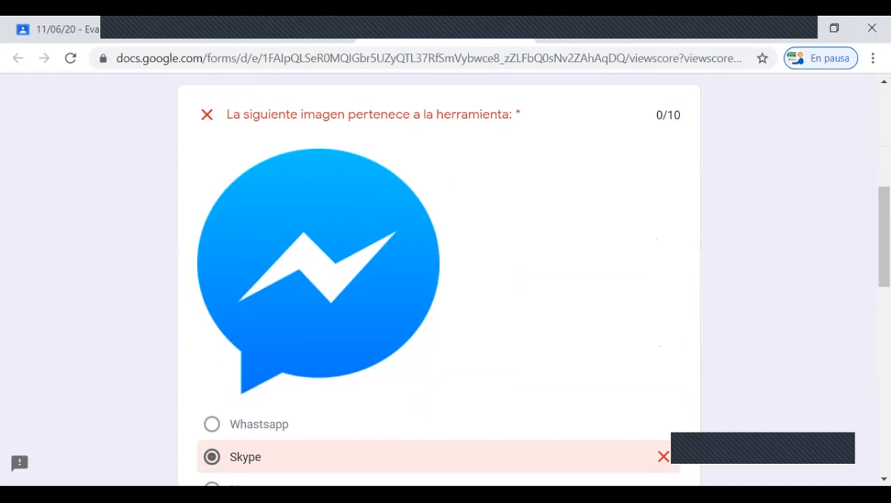
scroll(439, 279, down, 4)
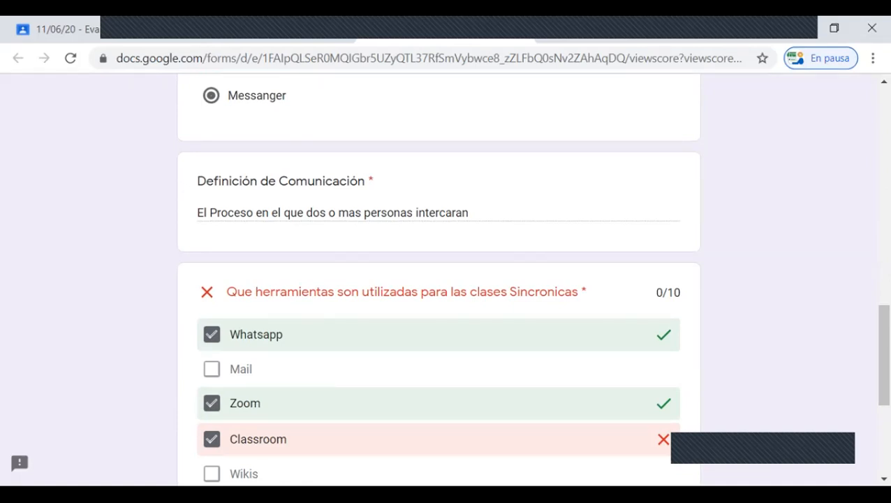
scroll(438, 279, down, 2)
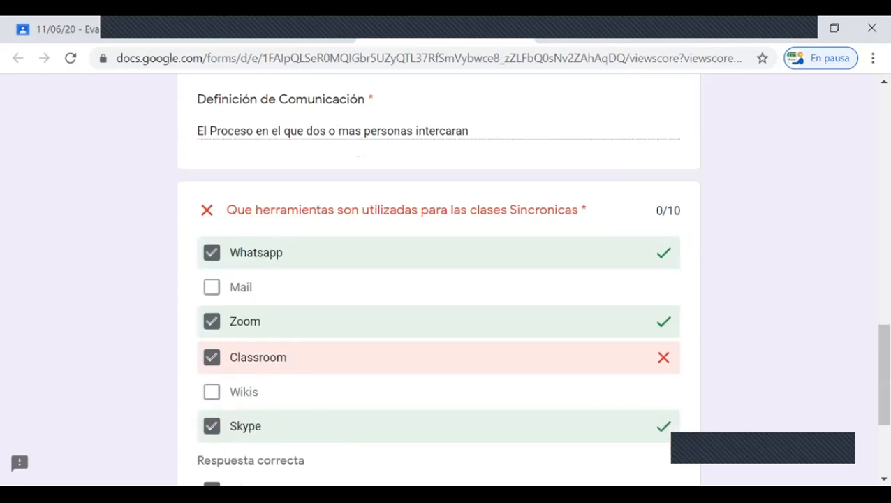
scroll(438, 279, down, 3)
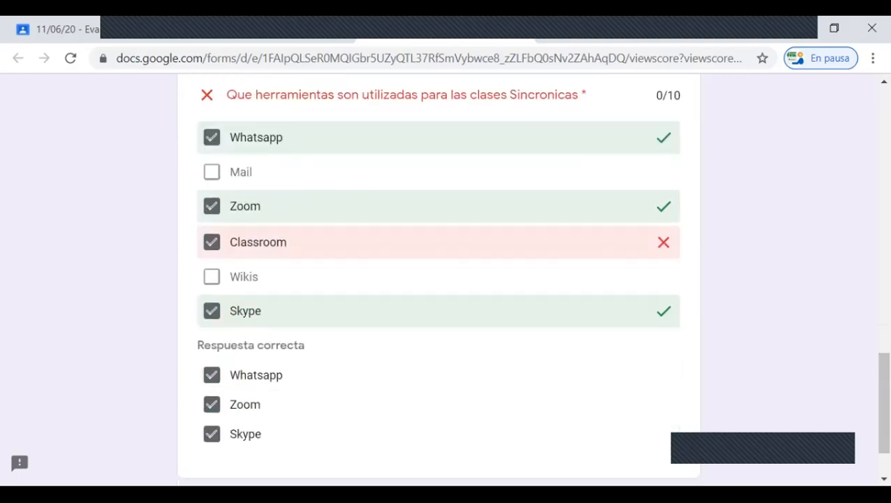
scroll(438, 280, up, 1)
scroll(439, 279, down, 2)
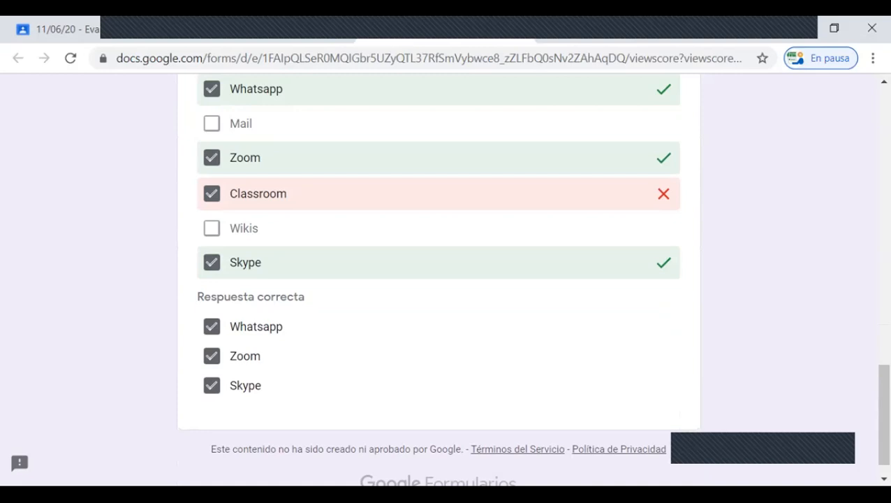
scroll(438, 279, up, 1)
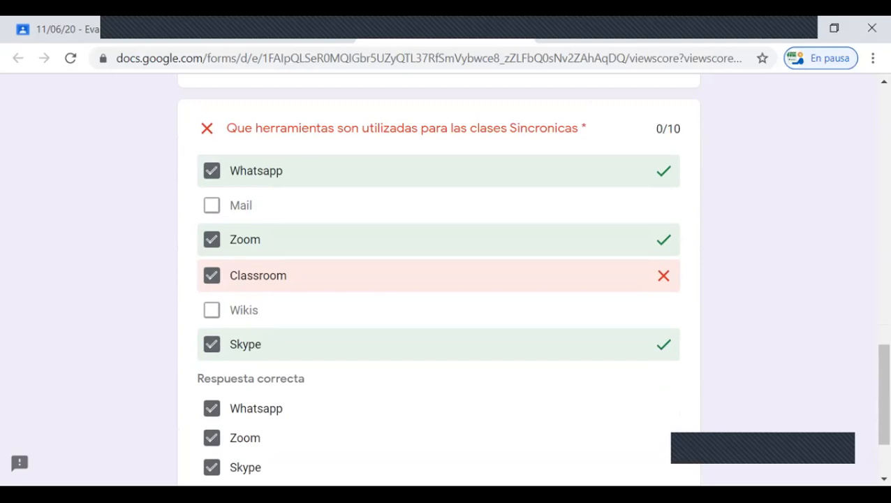
Step: Review the points awarded for the synchronous-class tools question and the total score of the submitted Evaluación Inicial
drag(657, 129, 668, 129)
click(665, 129)
scroll(438, 279, down, 3)
scroll(438, 279, up, 14)
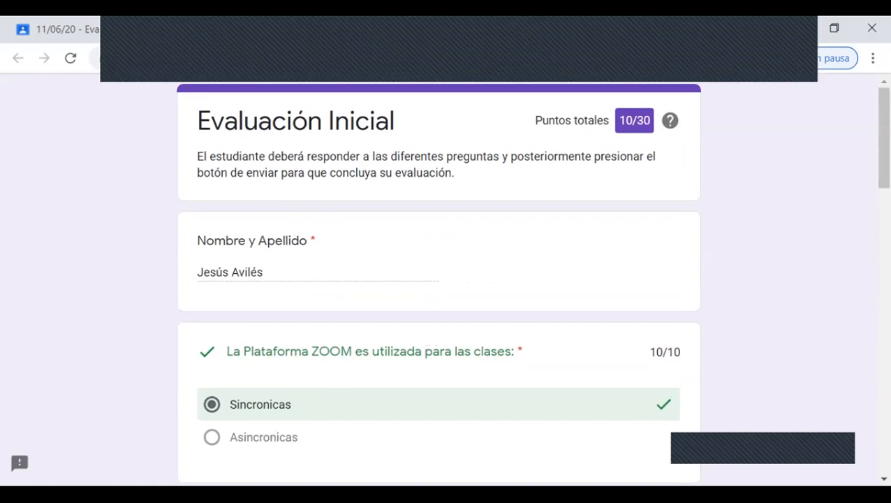
Step: Return to the student work of the 11/06/20 - Evaluación Inicial assignment in Classroom and examine which students have turned it in
click(76, 29)
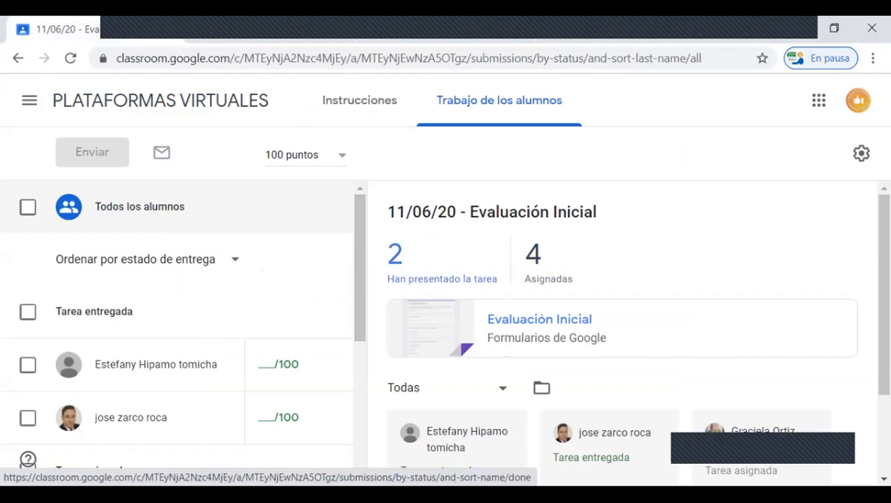
scroll(133, 342, down, 2)
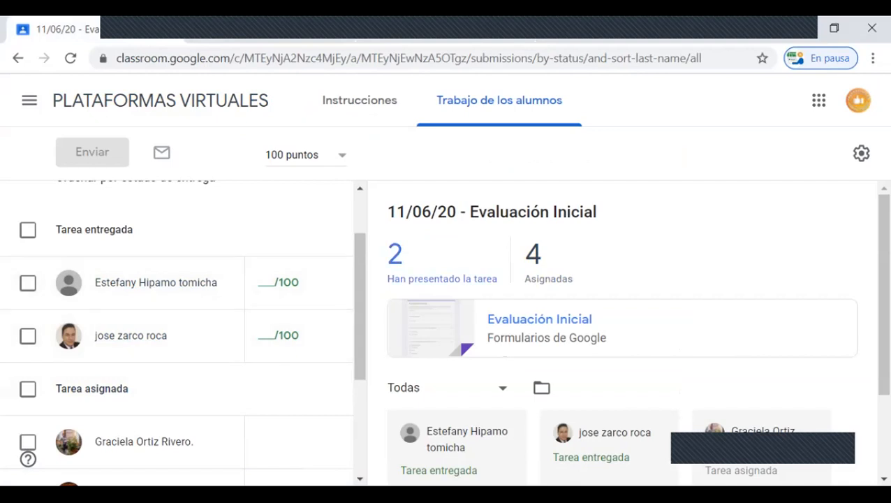
scroll(395, 255, down, 2)
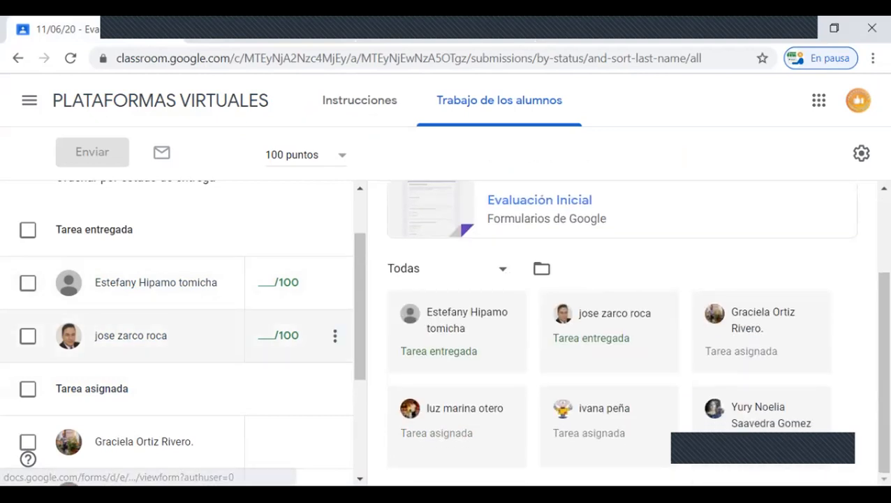
scroll(139, 328, down, 1)
scroll(105, 328, down, 2)
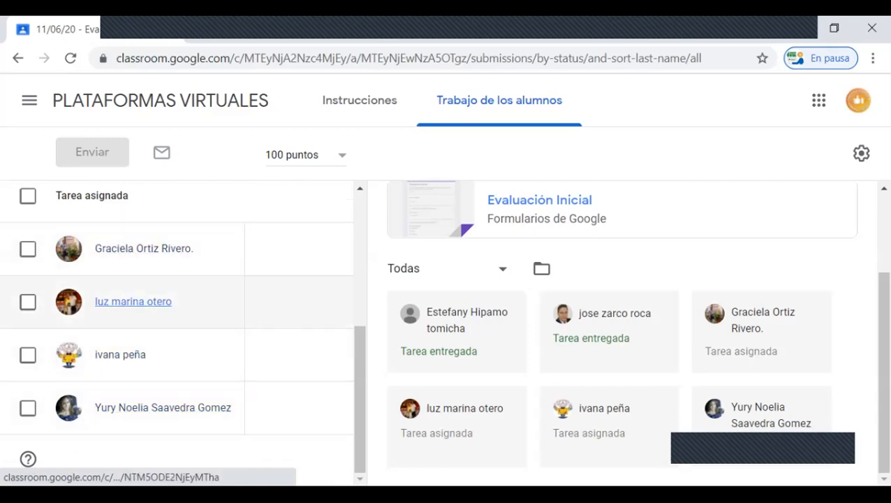
scroll(91, 197, up, 3)
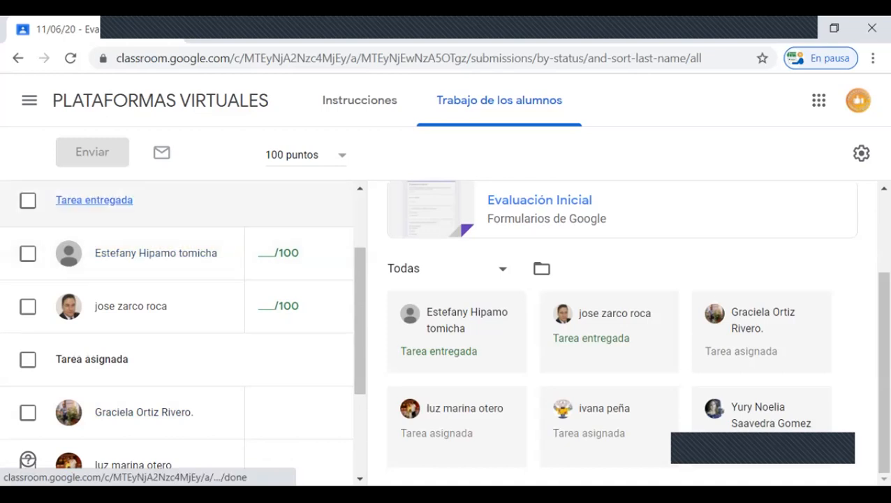
scroll(622, 332, up, 2)
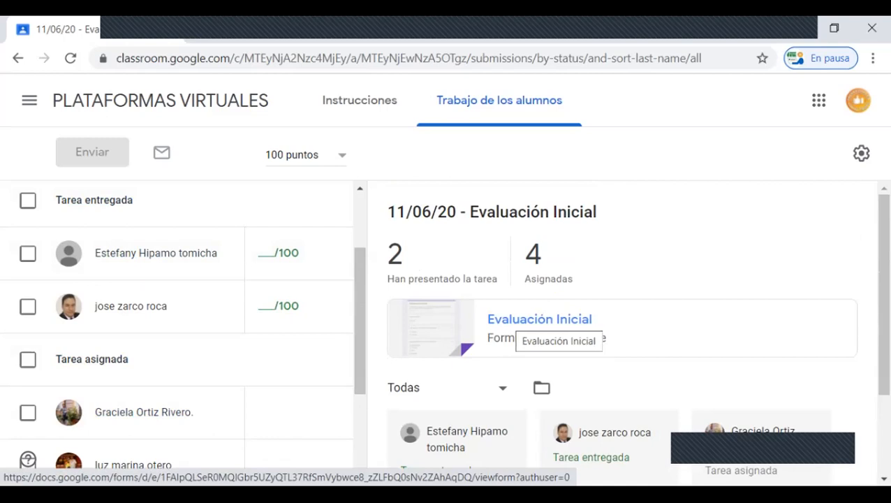
Step: Open the Evaluación Inicial form attached to the assignment and switch it to editing mode
click(538, 322)
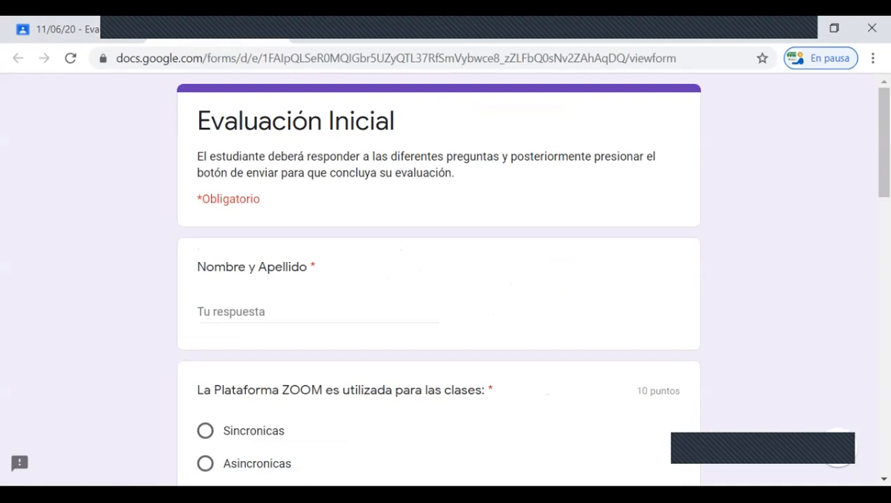
scroll(439, 279, down, 10)
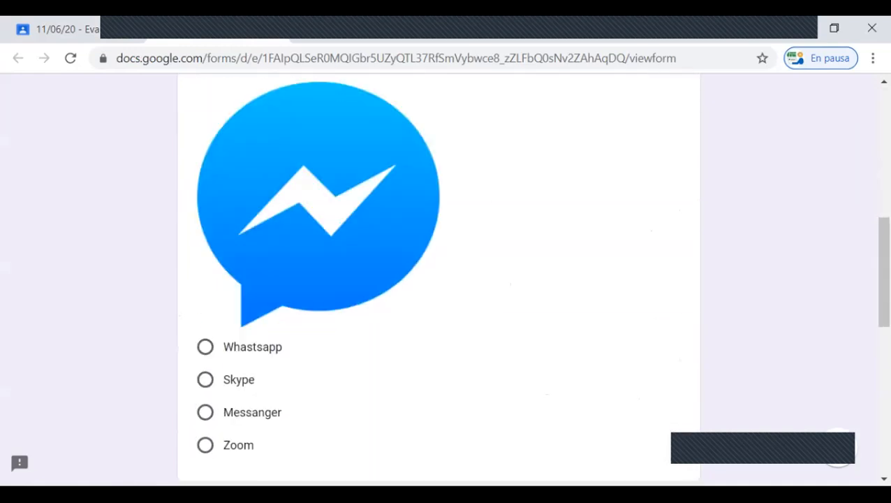
scroll(439, 279, down, 3)
scroll(438, 279, up, 15)
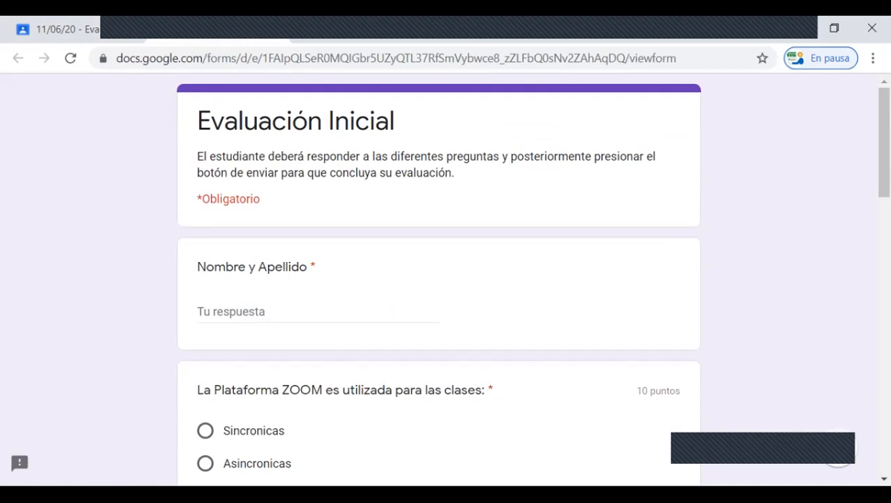
click(838, 465)
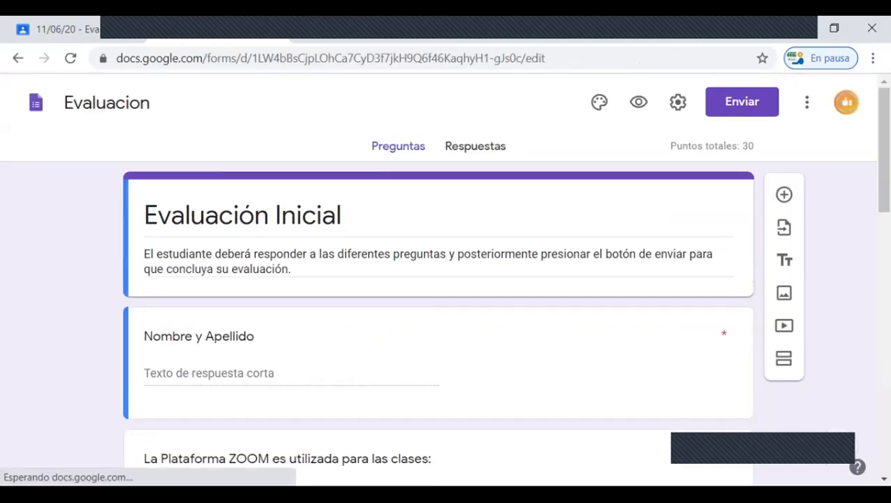
Step: Look over the form's questions and examine the summary of responses, including score distribution and per-question charts
scroll(439, 314, down, 13)
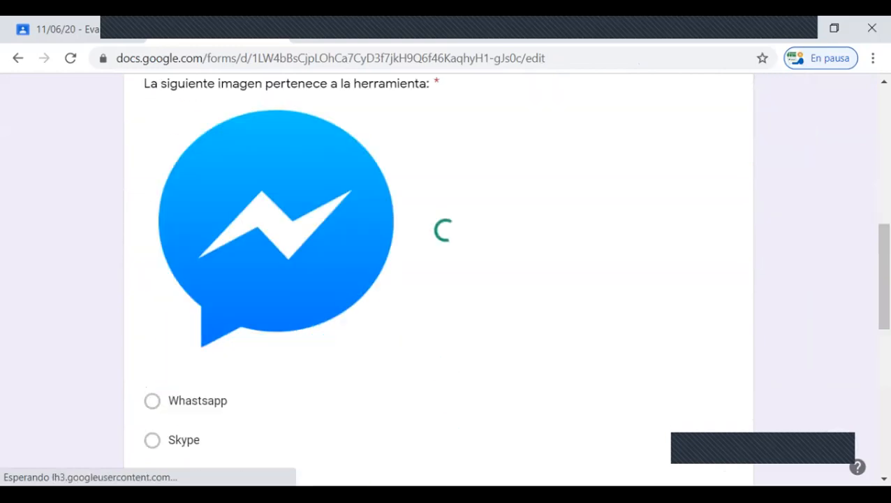
scroll(439, 280, down, 3)
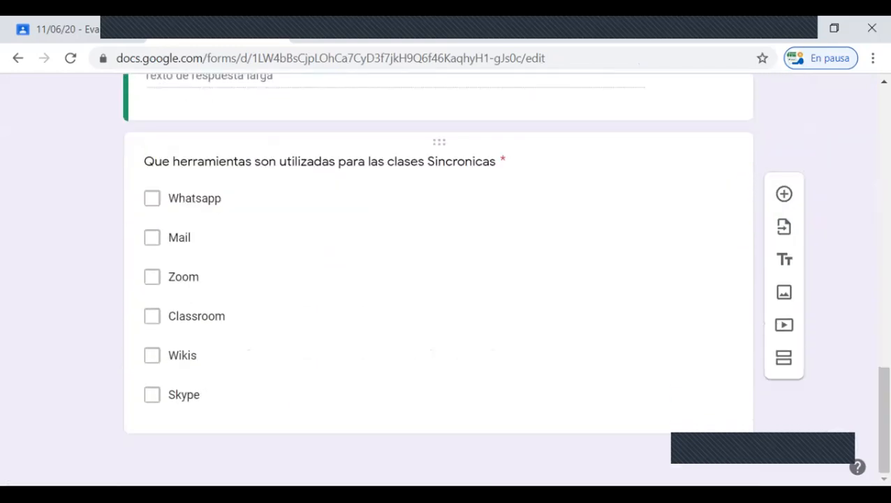
scroll(439, 279, up, 9)
scroll(439, 279, up, 7)
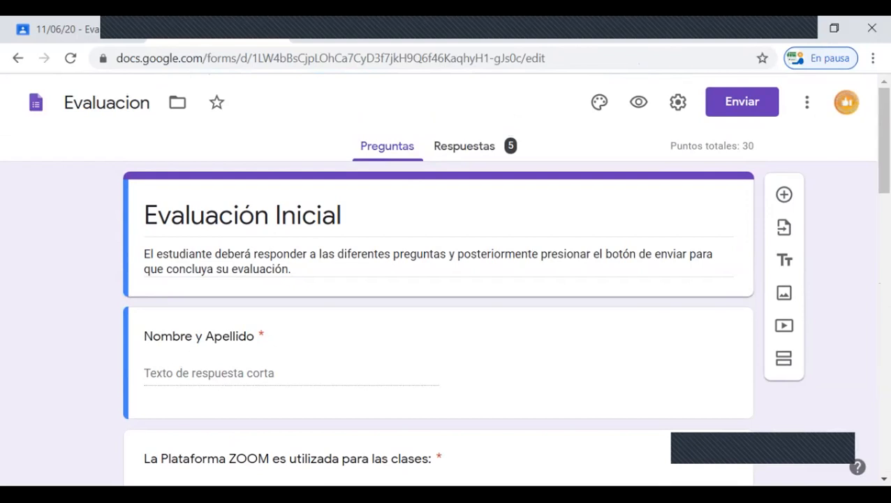
click(465, 146)
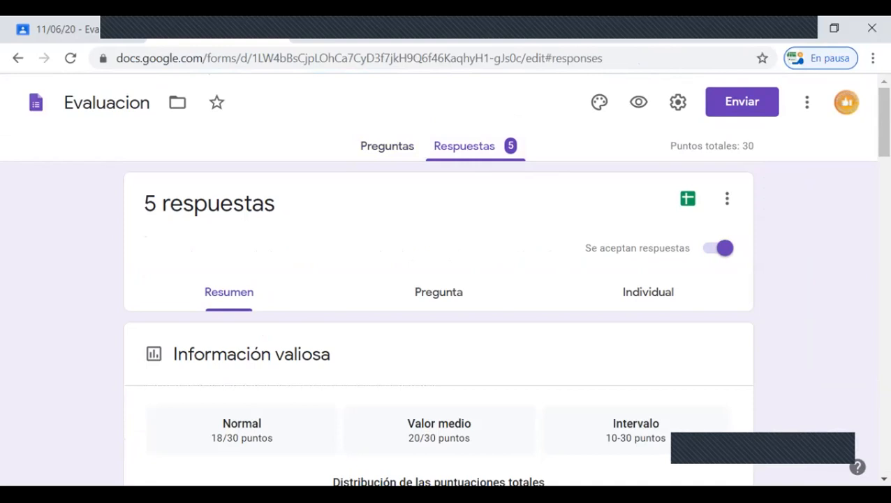
scroll(439, 279, down, 5)
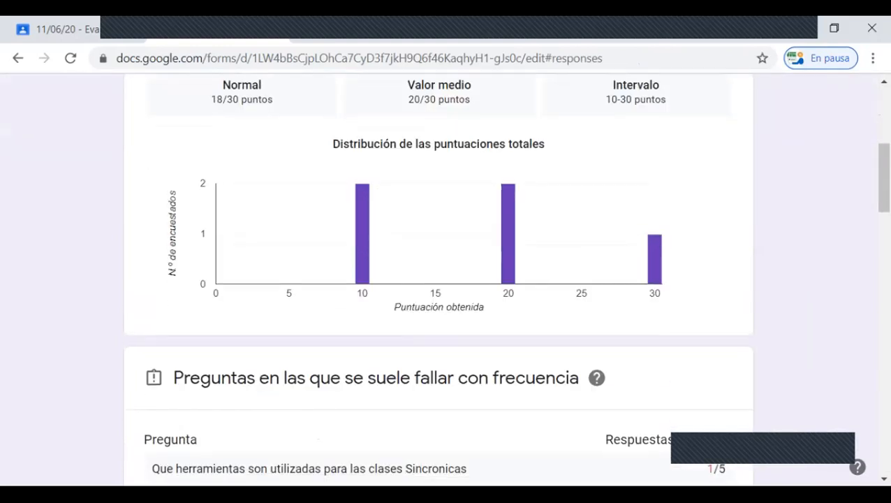
scroll(439, 279, down, 10)
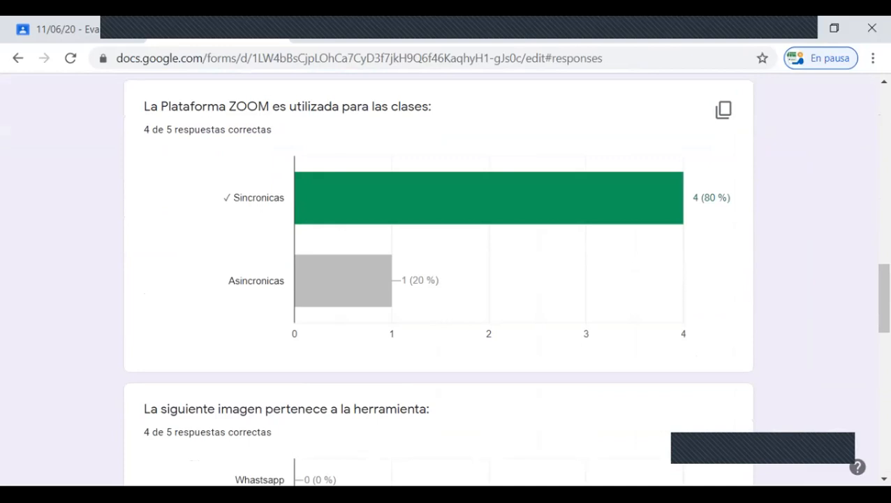
scroll(439, 279, down, 12)
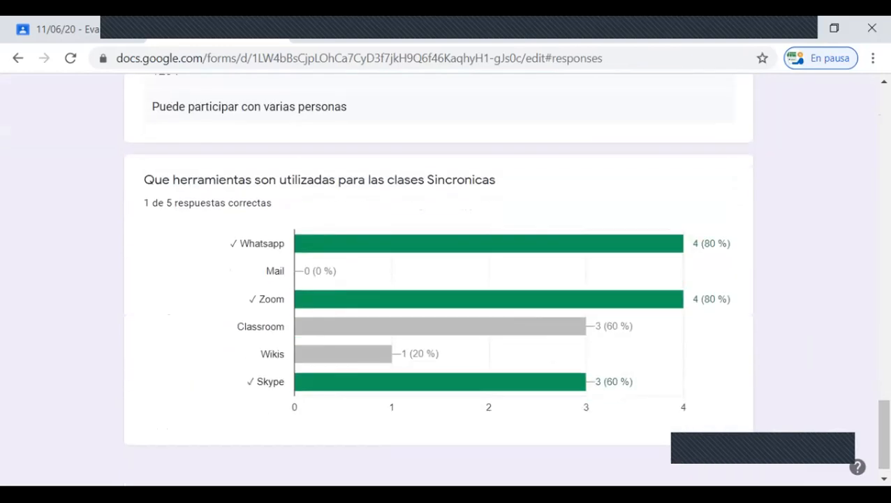
scroll(439, 280, up, 11)
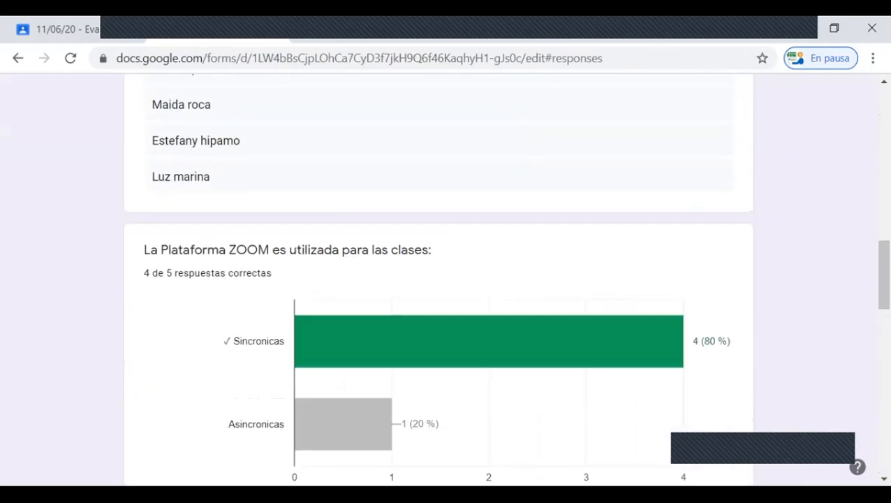
scroll(438, 279, up, 10)
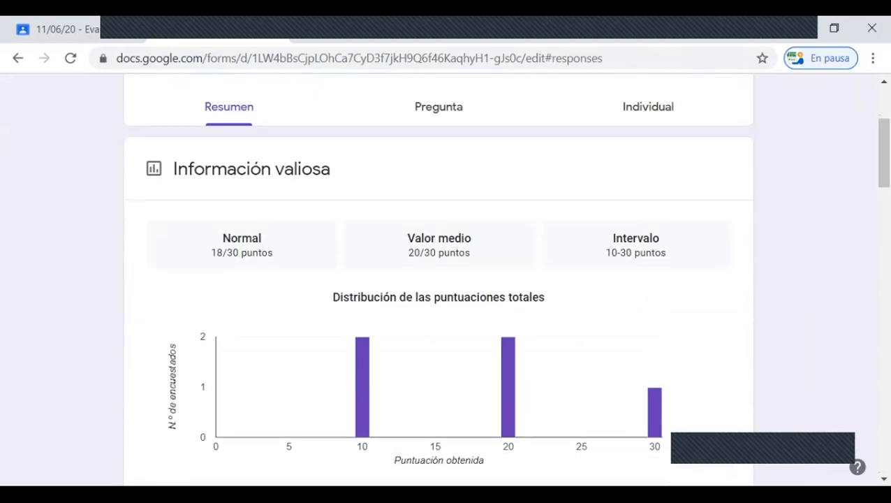
scroll(439, 279, up, 2)
Step: View the responses by question and examine the answers given to Nombre y Apellido
click(438, 270)
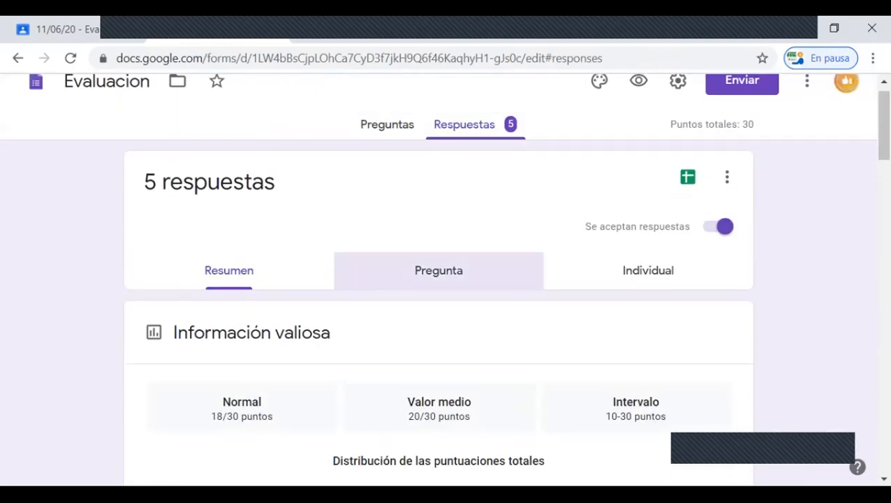
scroll(438, 279, down, 4)
scroll(438, 280, down, 6)
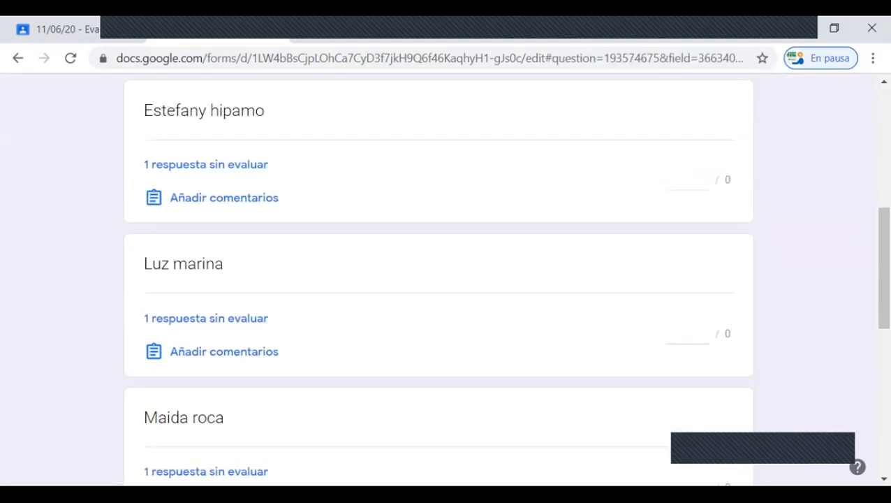
scroll(439, 280, down, 3)
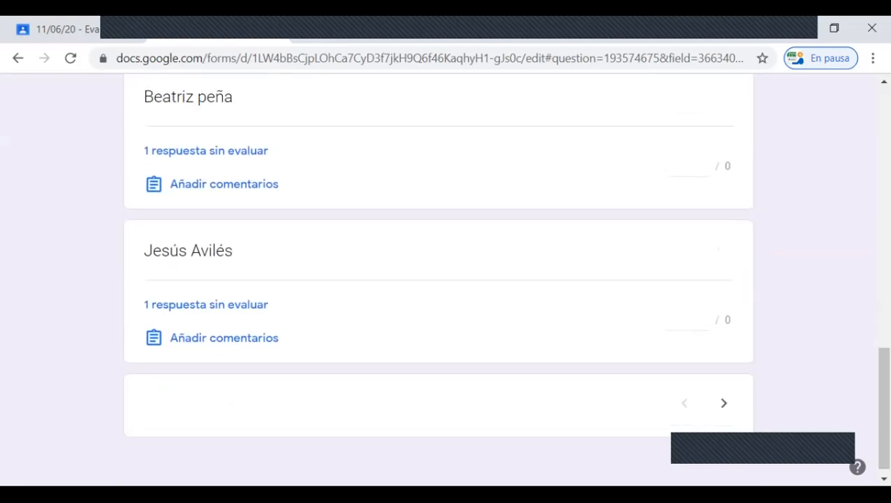
scroll(438, 279, up, 14)
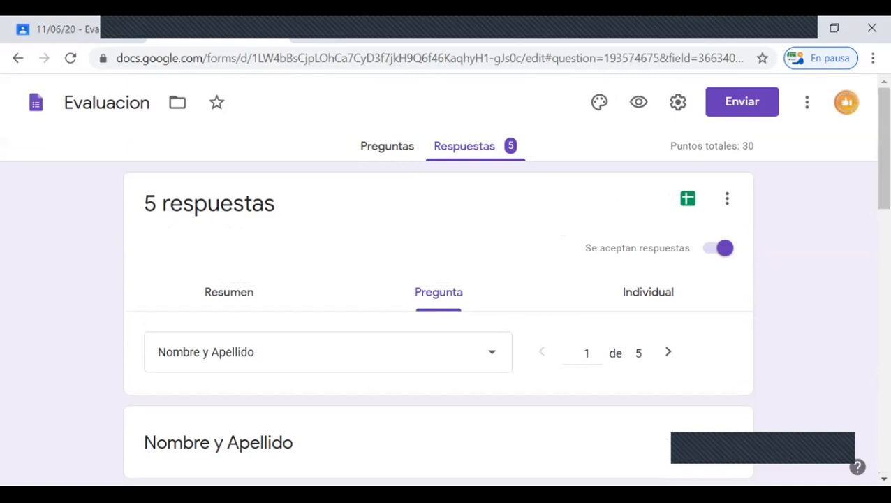
Step: View the individual responses and examine the first student's answers and points for each question
click(648, 292)
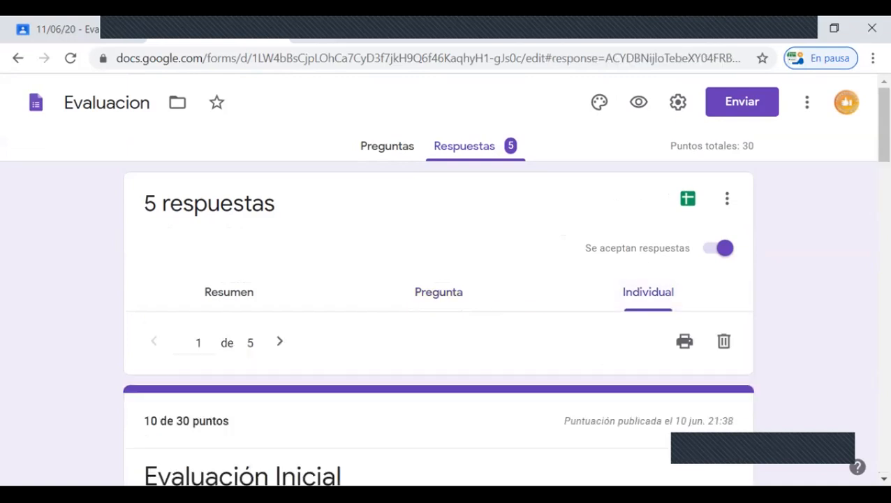
scroll(439, 279, down, 3)
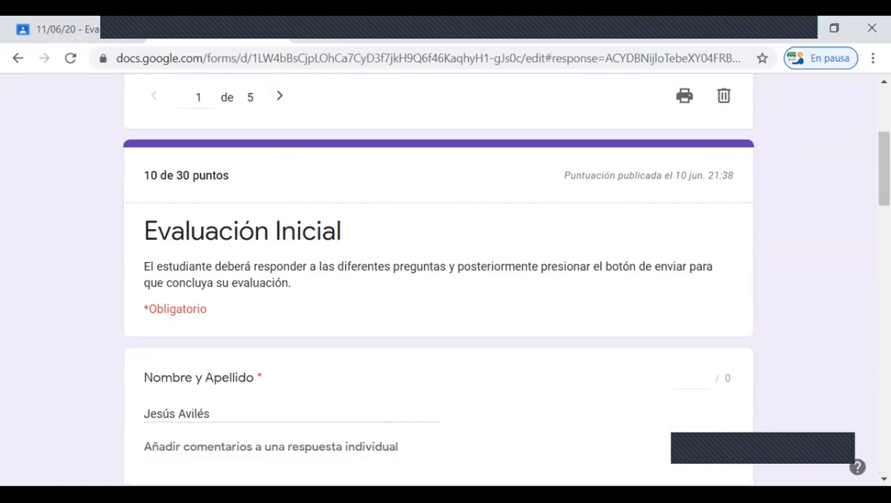
scroll(438, 279, down, 2)
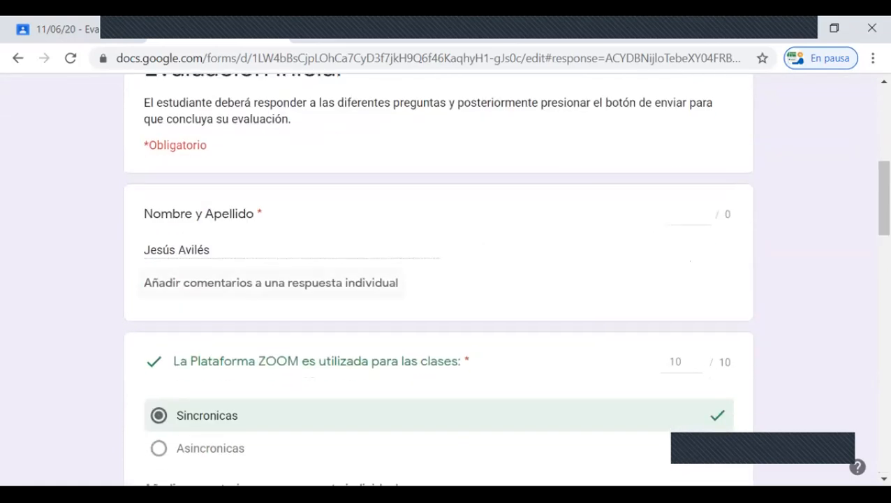
scroll(438, 279, down, 2)
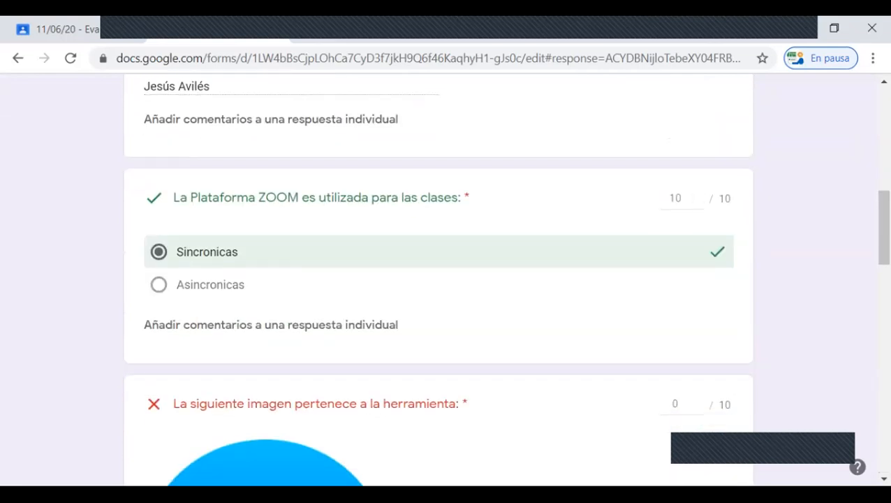
scroll(438, 279, down, 2)
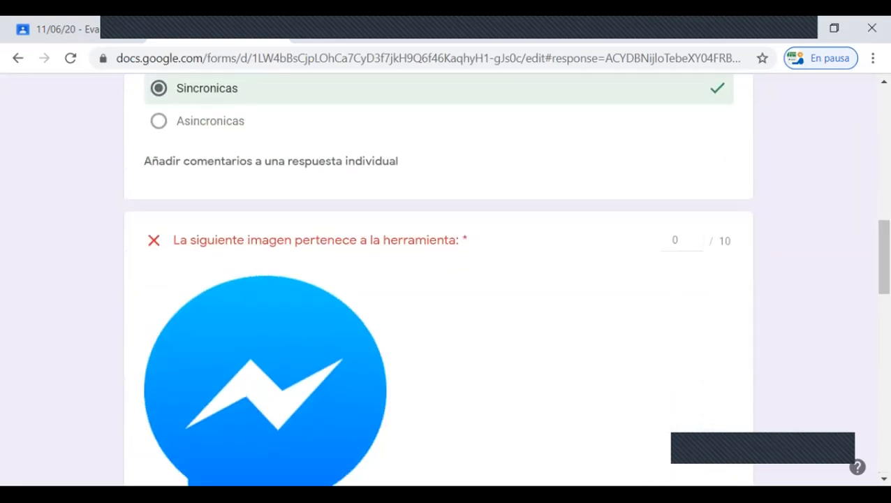
scroll(438, 279, down, 6)
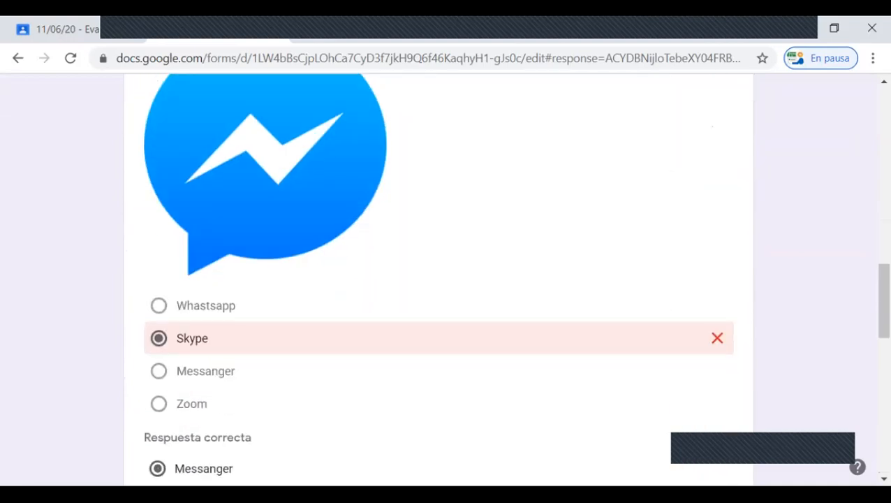
scroll(438, 279, down, 1)
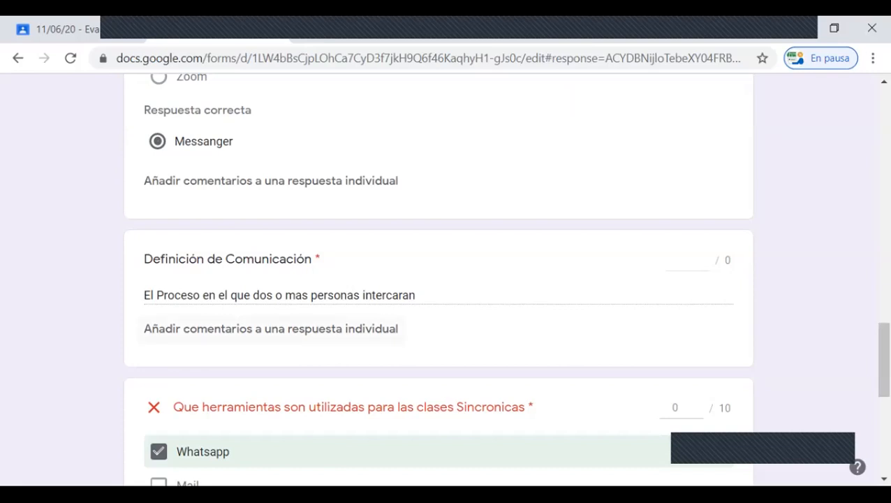
Step: Give the first student 5 of 10 points on the question about tools used for Sincronicas classes and check their overall score
scroll(439, 279, down, 1)
scroll(439, 280, up, 2)
scroll(439, 279, down, 3)
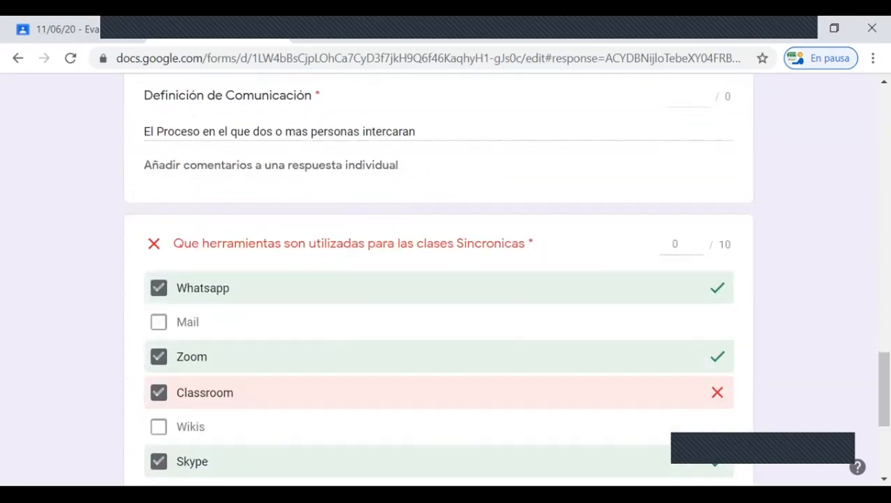
scroll(439, 279, down, 2)
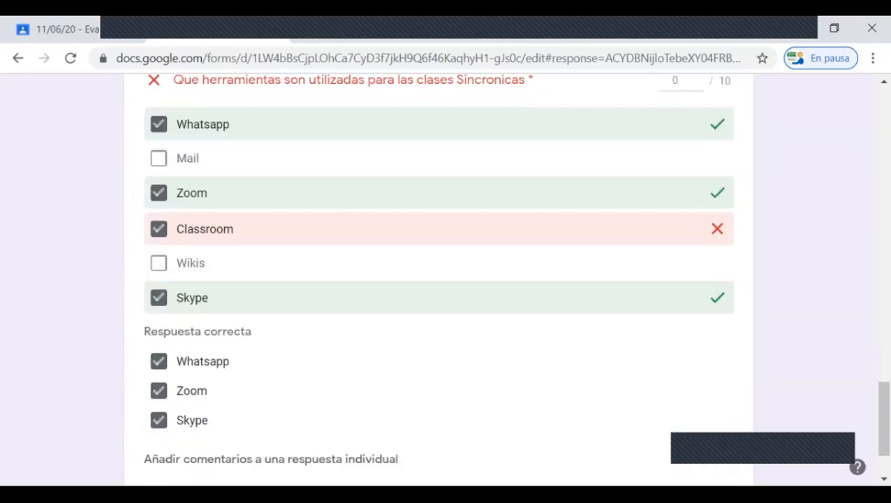
scroll(438, 280, up, 1)
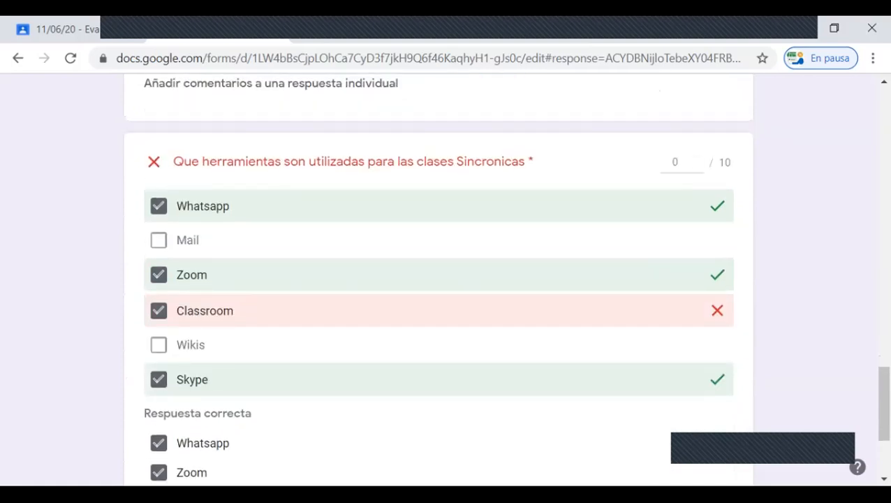
click(676, 162)
text(5)
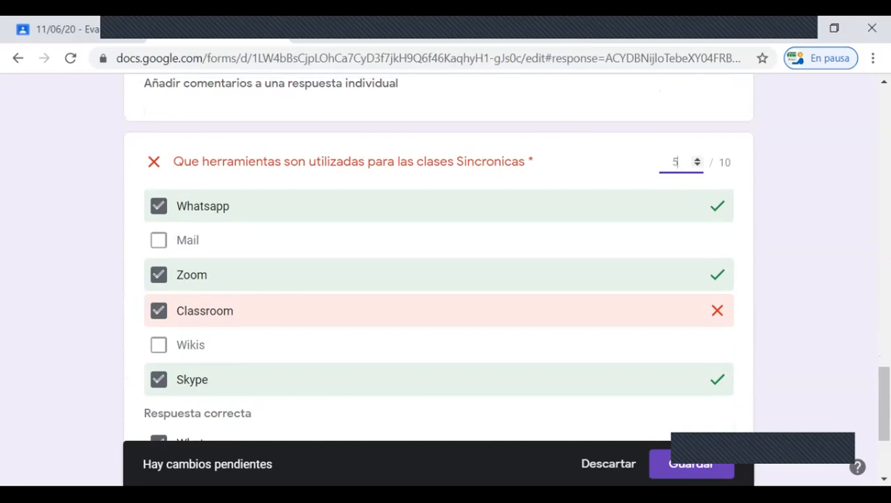
scroll(438, 280, down, 3)
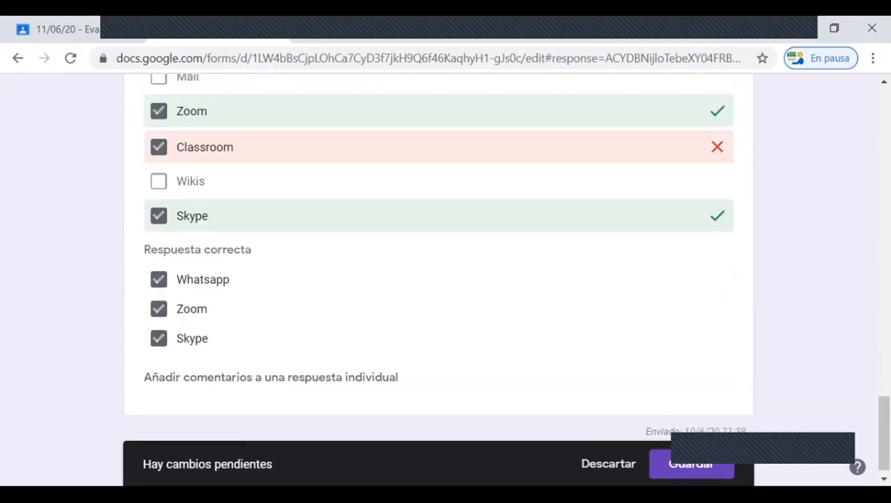
scroll(438, 280, up, 15)
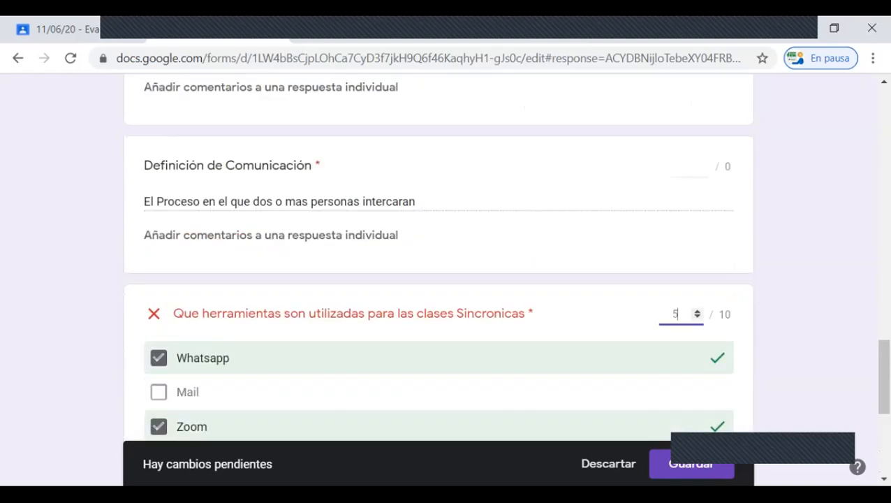
scroll(439, 279, up, 8)
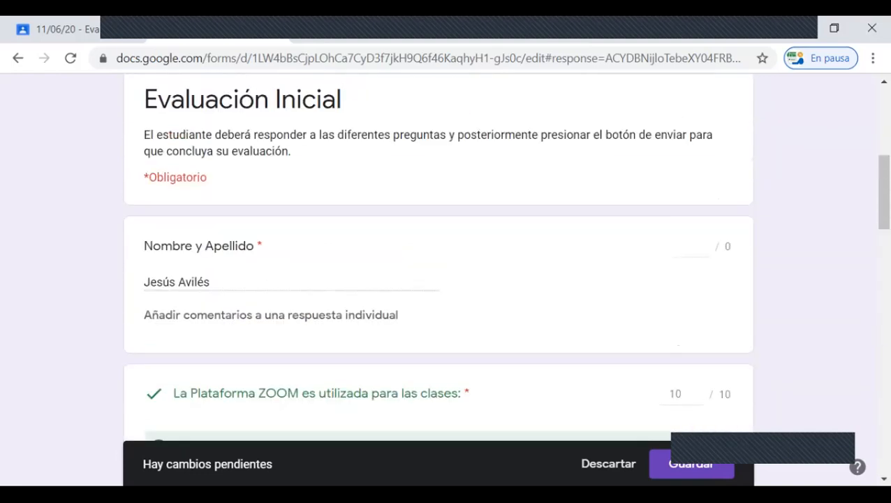
scroll(439, 279, down, 2)
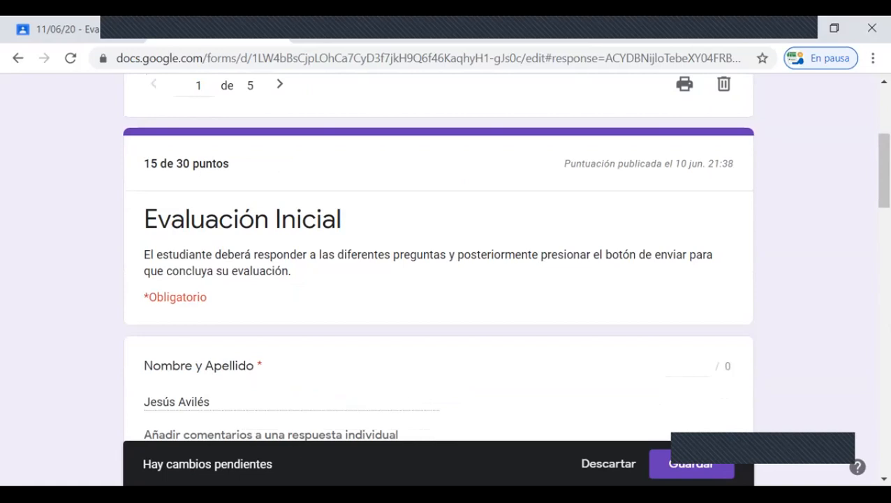
Step: Leave the first student's response without saving the pending score change and go to the second individual response
click(279, 84)
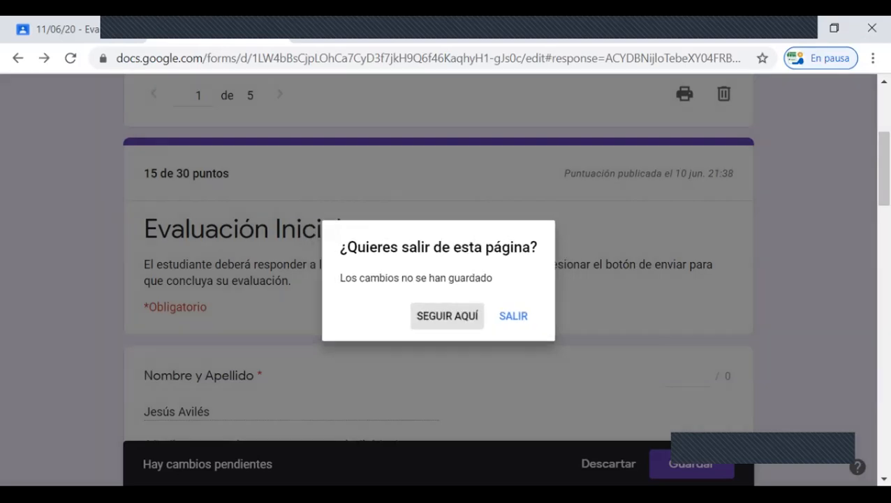
click(448, 320)
scroll(439, 279, down, 9)
scroll(439, 279, up, 13)
scroll(438, 279, down, 1)
scroll(279, 182, down, 2)
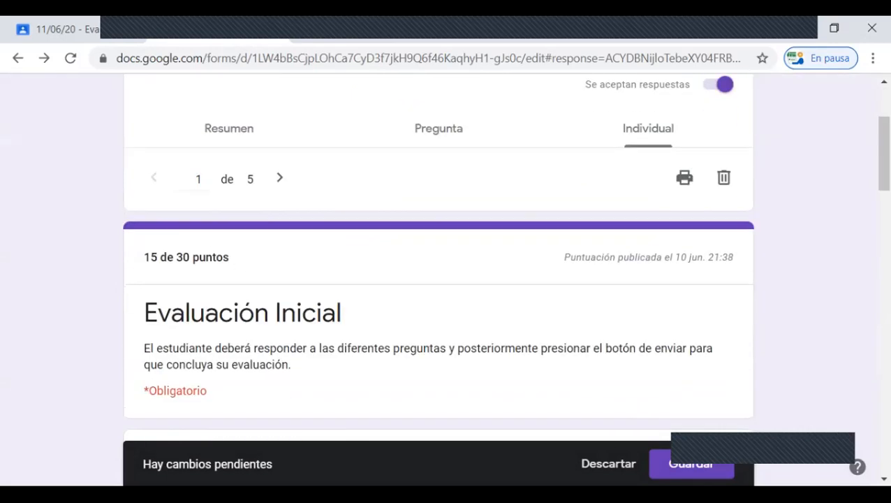
click(280, 179)
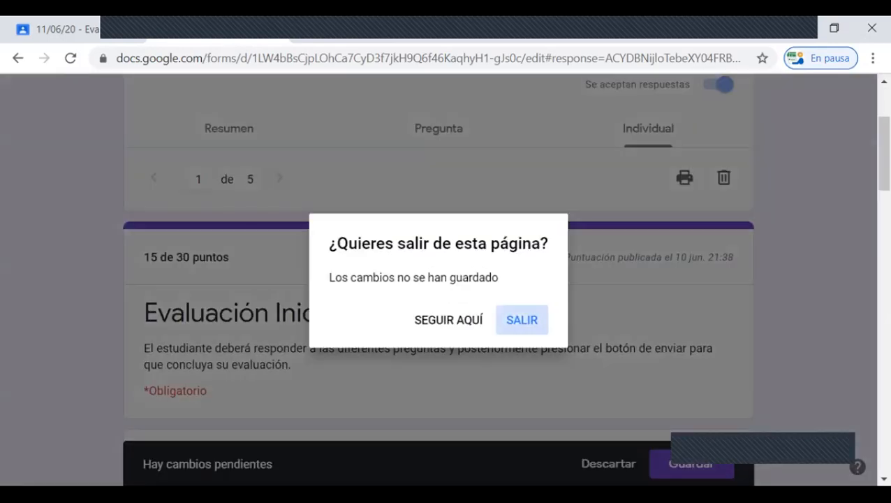
click(522, 320)
Step: Examine the second student's total score and the answers and points for each question
scroll(439, 279, down, 2)
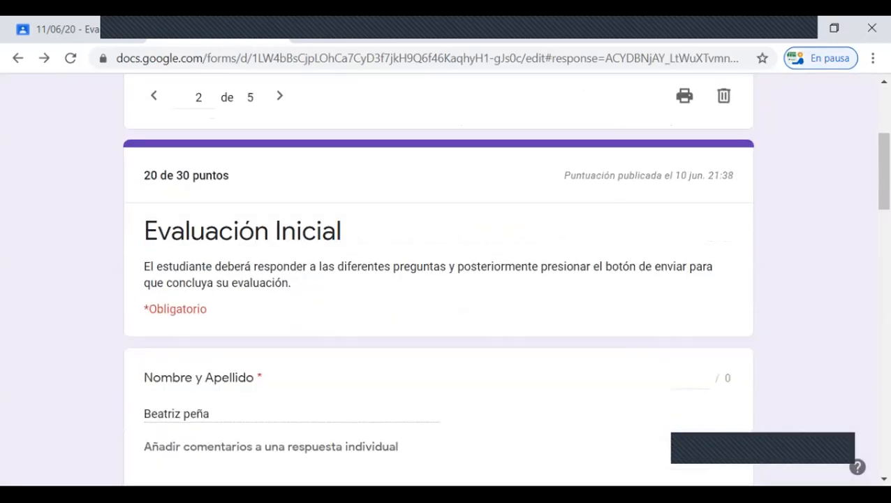
scroll(438, 280, down, 1)
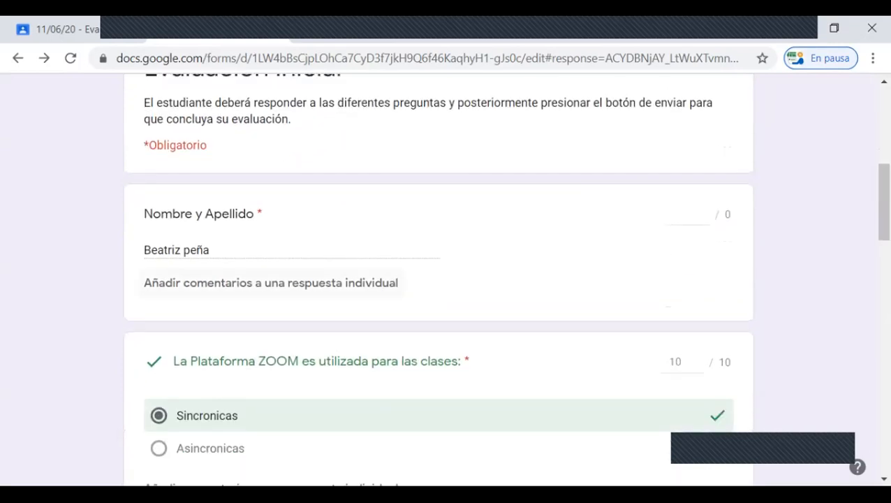
scroll(439, 279, down, 2)
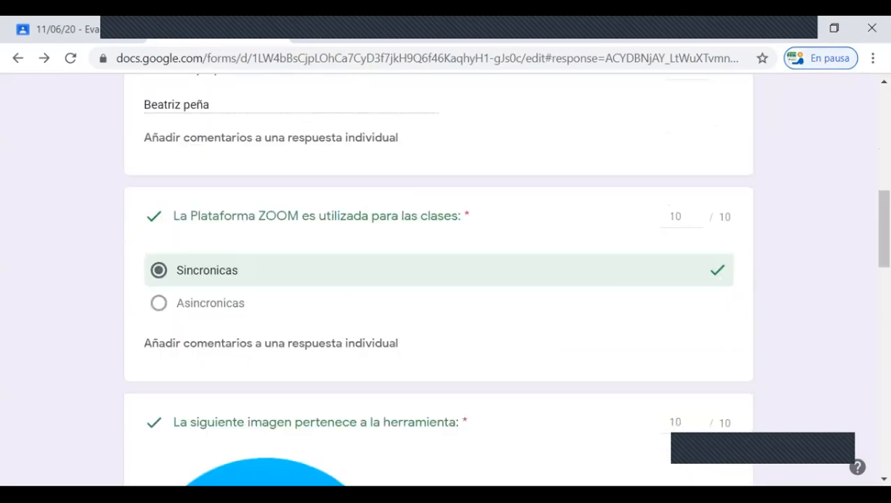
scroll(439, 279, down, 3)
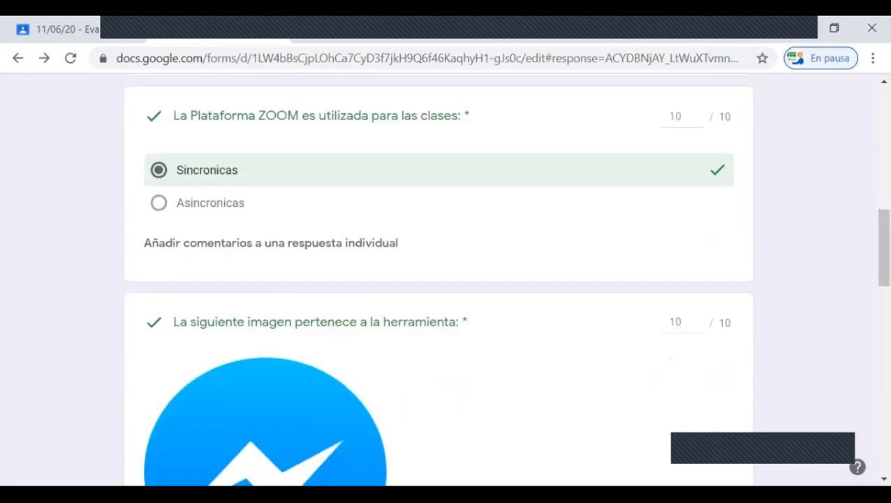
scroll(438, 280, down, 10)
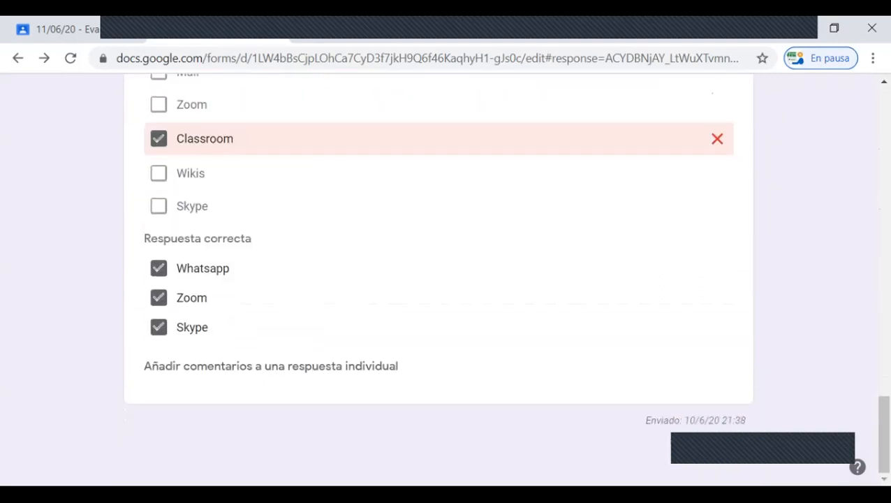
scroll(438, 280, up, 15)
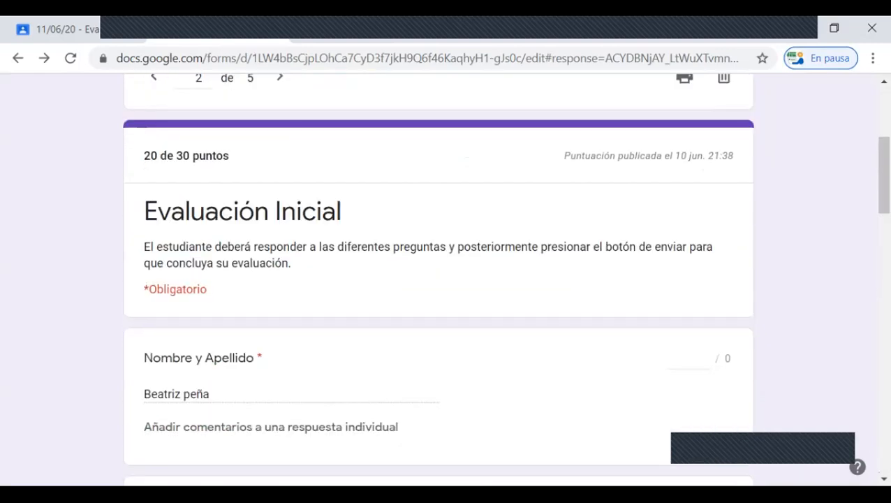
scroll(439, 280, down, 5)
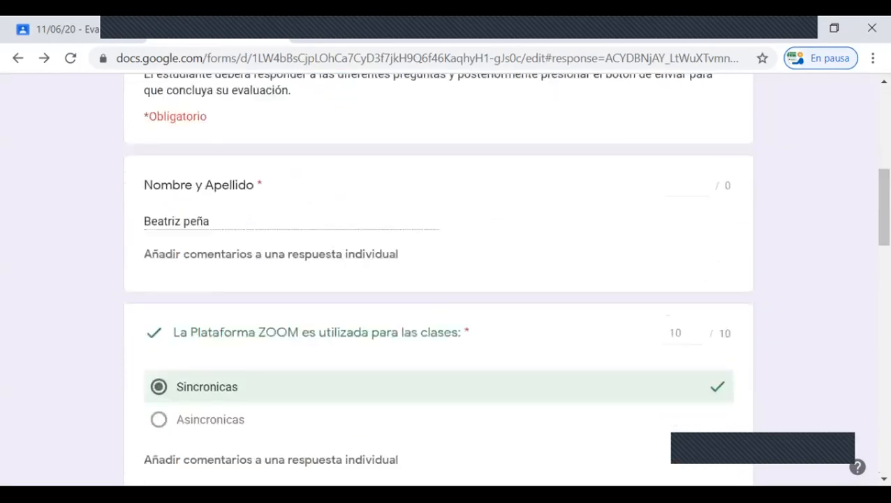
scroll(438, 279, up, 4)
scroll(438, 279, up, 4)
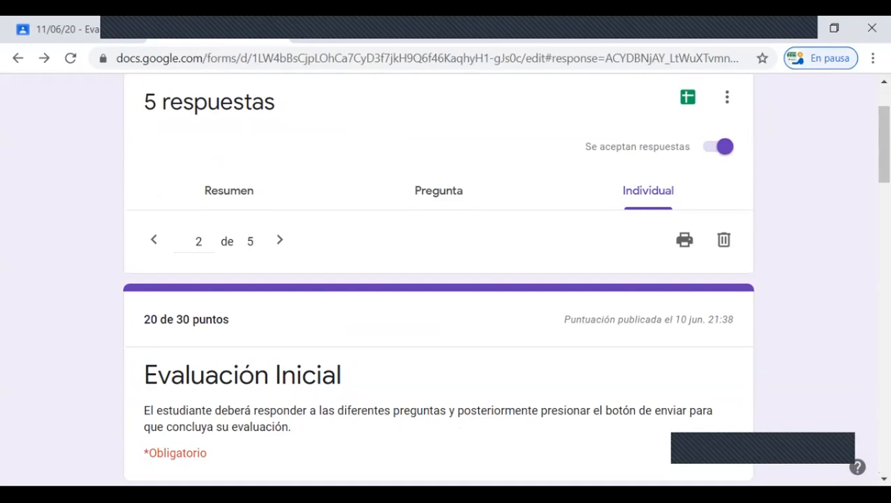
Step: Stop accepting responses for the form, then allow responses again
scroll(439, 279, up, 2)
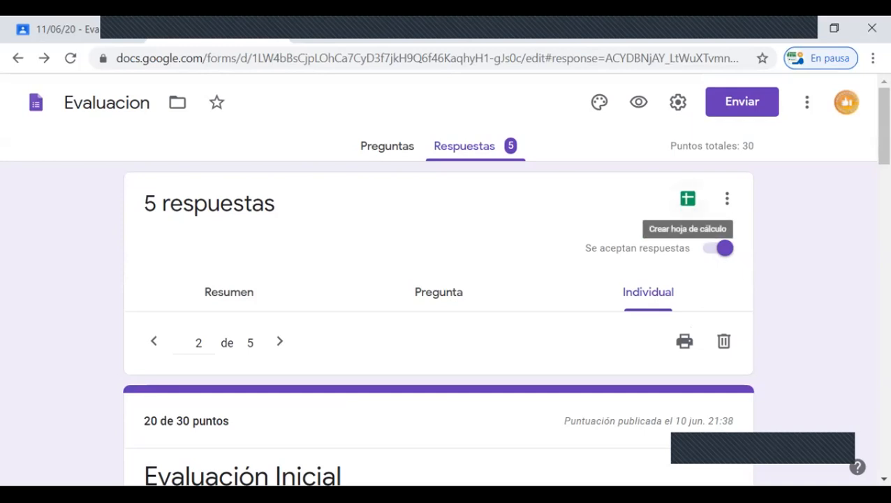
click(725, 248)
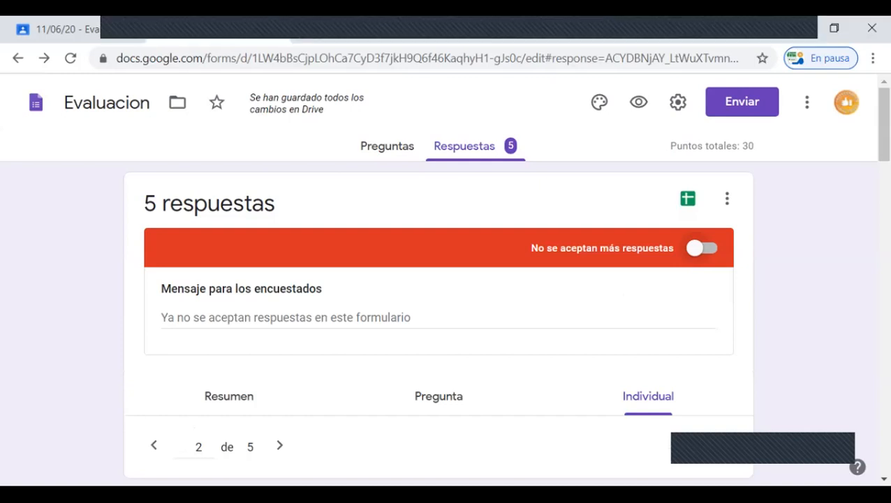
click(701, 248)
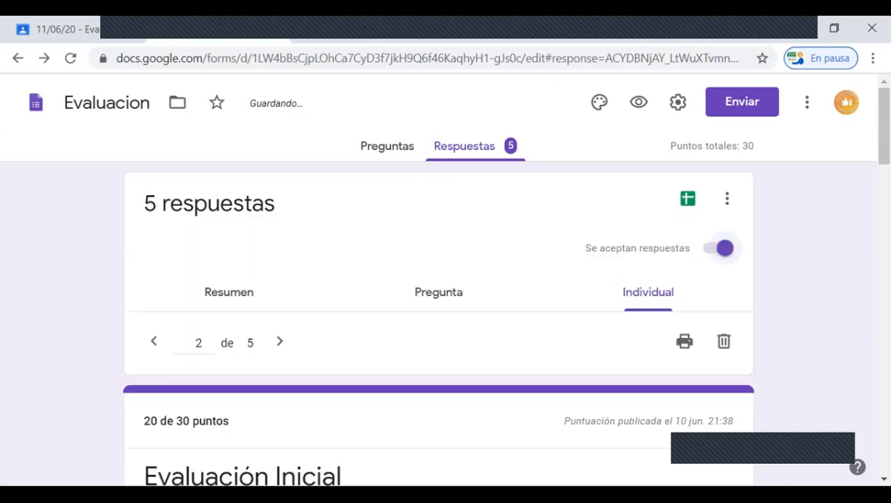
scroll(439, 279, down, 5)
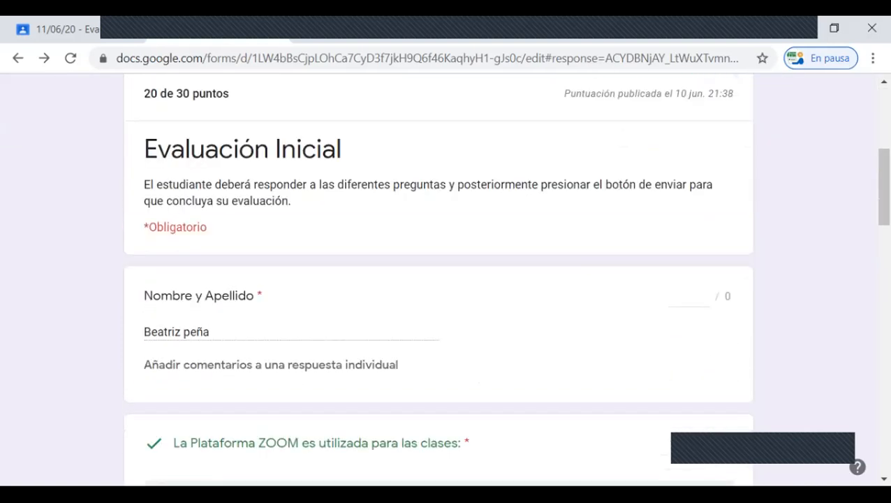
scroll(438, 280, up, 5)
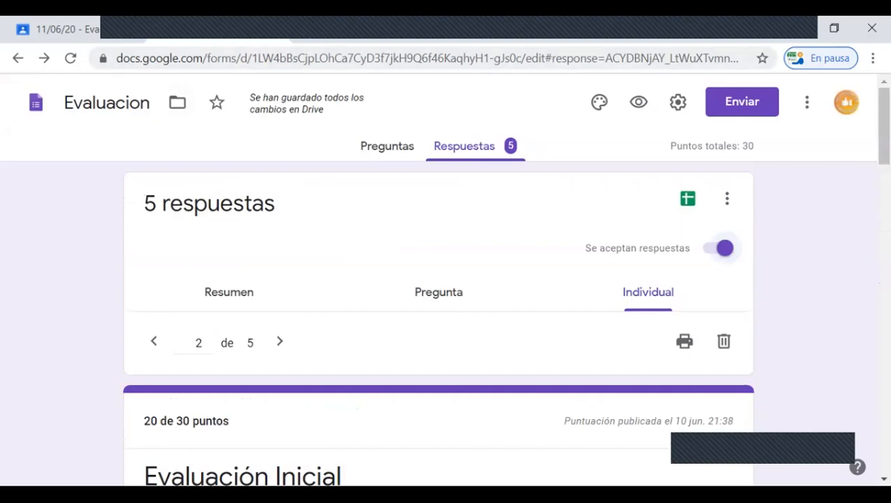
Step: Switch to the Evaluación Inicial assignment in Classroom and examine which students have turned in the work and which have not
click(76, 30)
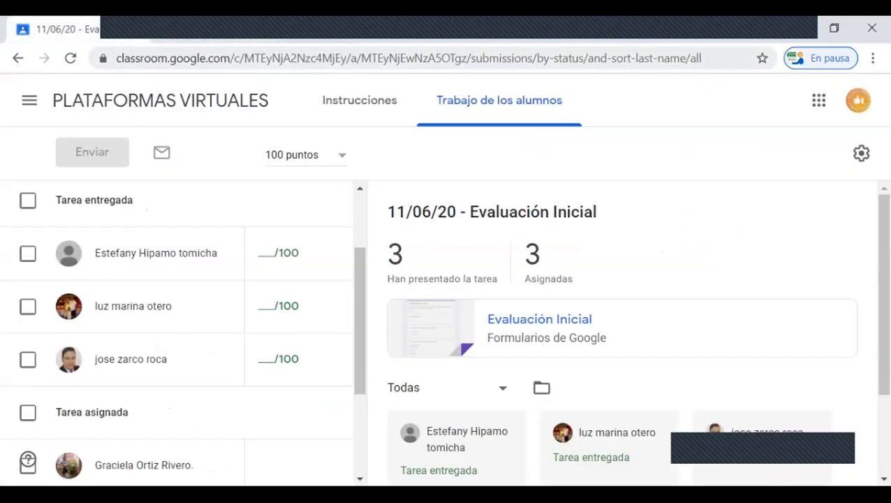
scroll(90, 330, down, 1)
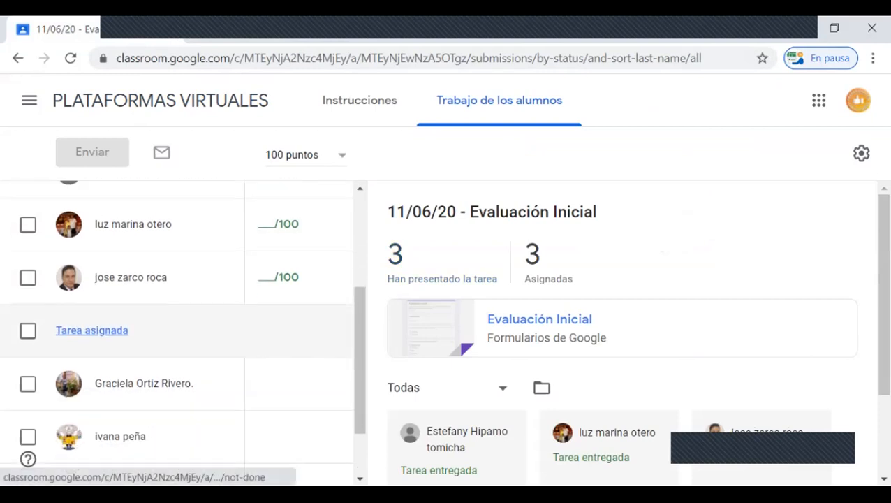
scroll(91, 330, down, 1)
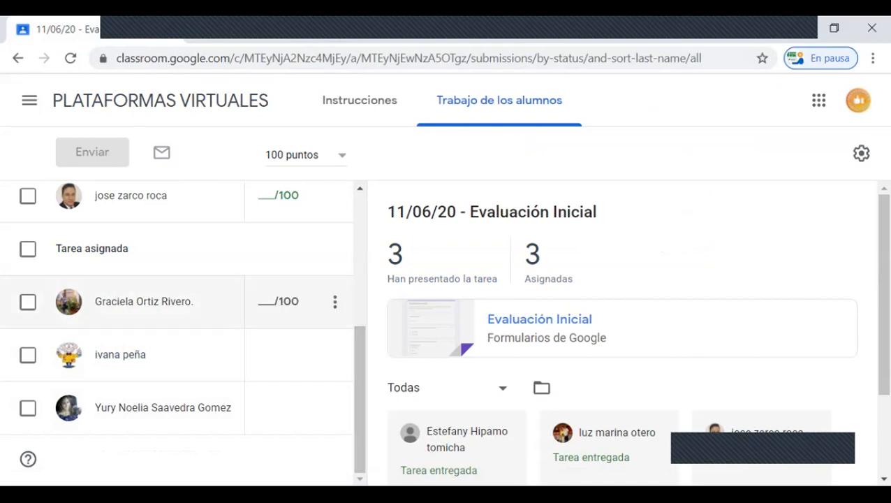
scroll(174, 349, up, 4)
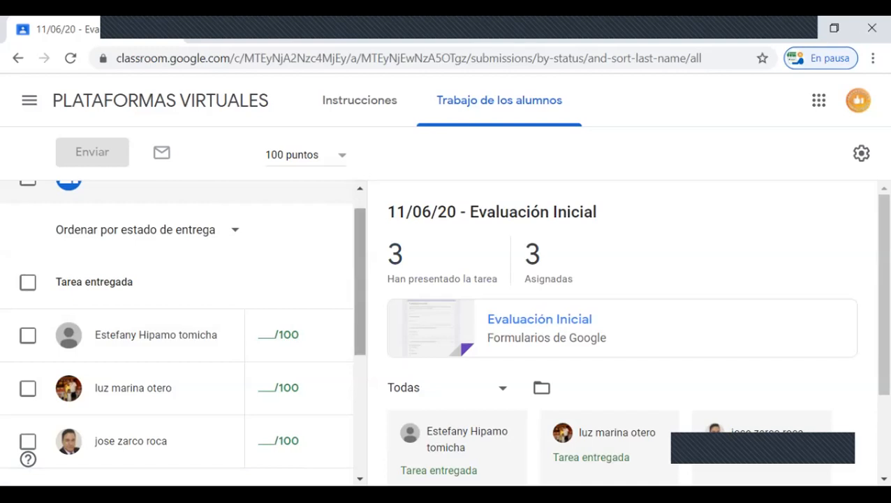
scroll(175, 336, down, 3)
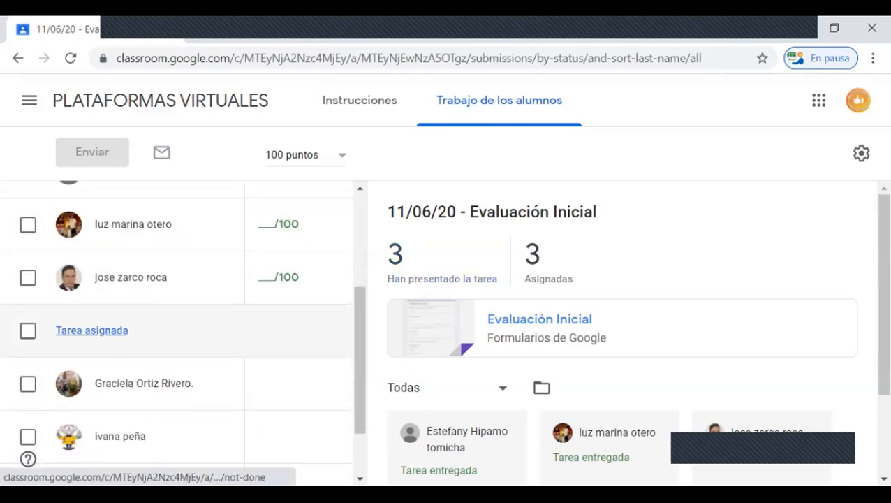
scroll(91, 331, up, 3)
scroll(91, 328, up, 1)
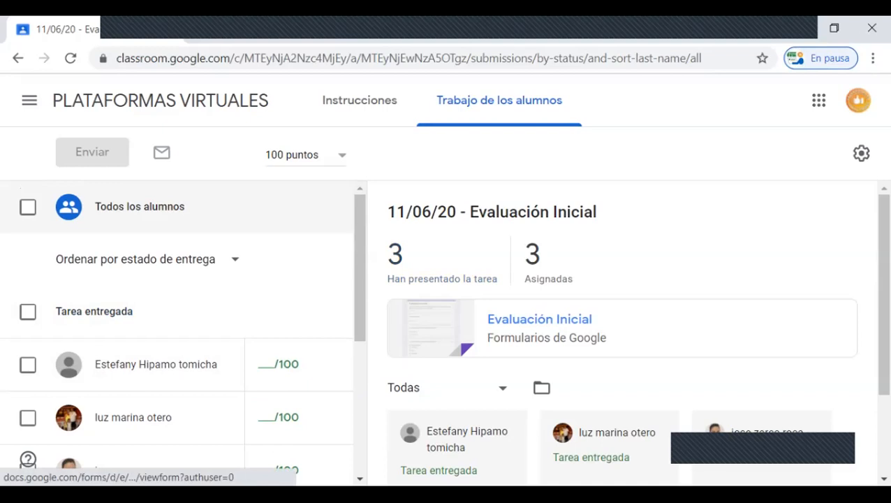
scroll(622, 329, down, 2)
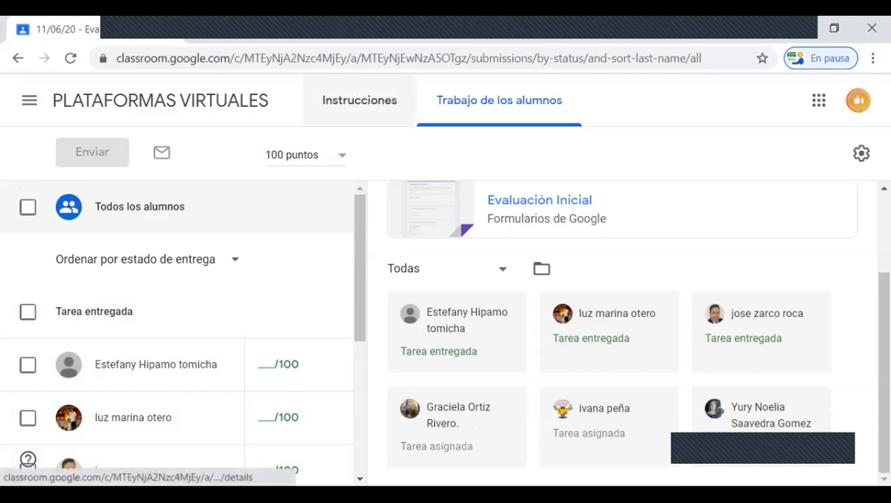
Step: Return to the PLATAFORMAS VIRTUALES class and examine its gradebook for both assignments
click(160, 100)
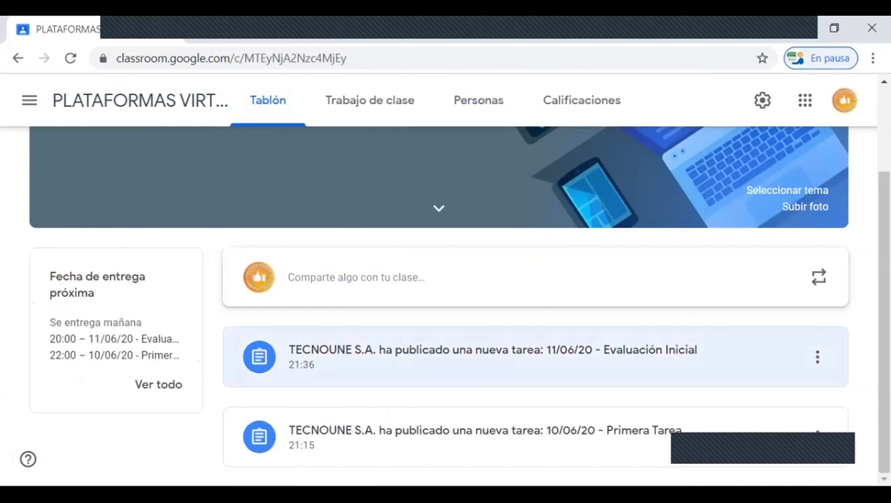
scroll(439, 305, up, 2)
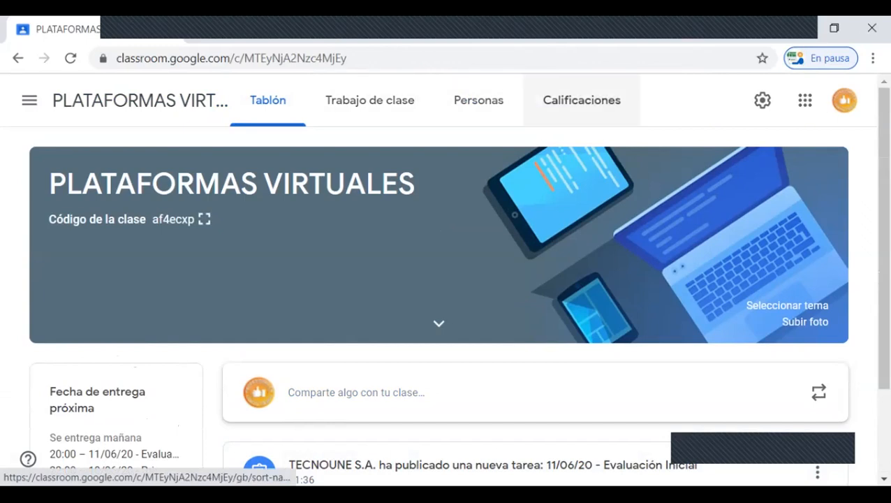
click(581, 100)
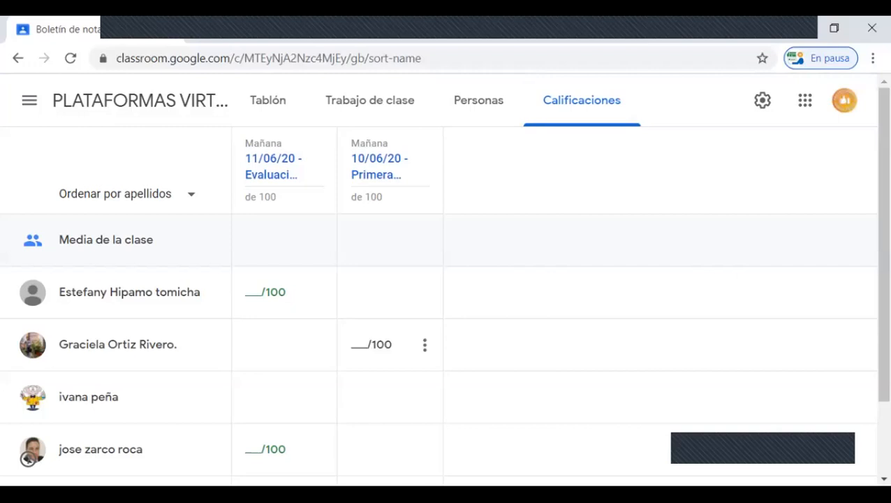
scroll(387, 300, down, 2)
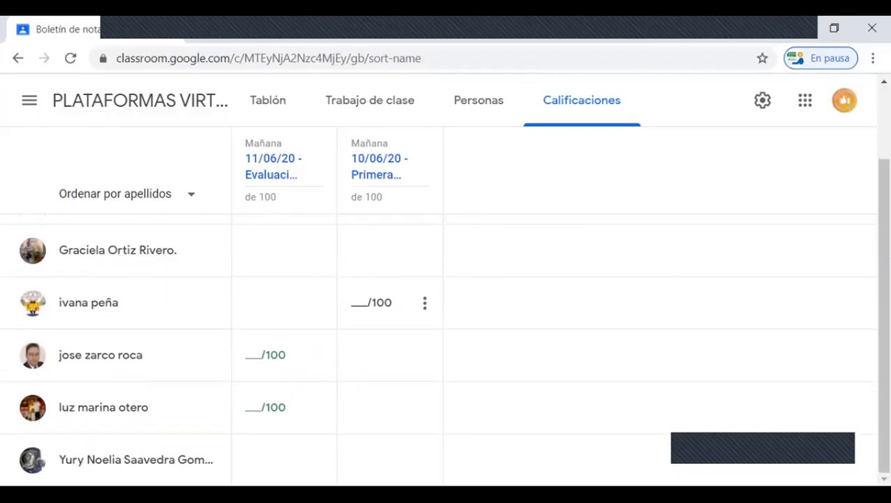
Step: Examine the full student list in the gradebook, comparing grade entries for Evaluación Inicial and Primera Tarea
scroll(28, 457, up, 2)
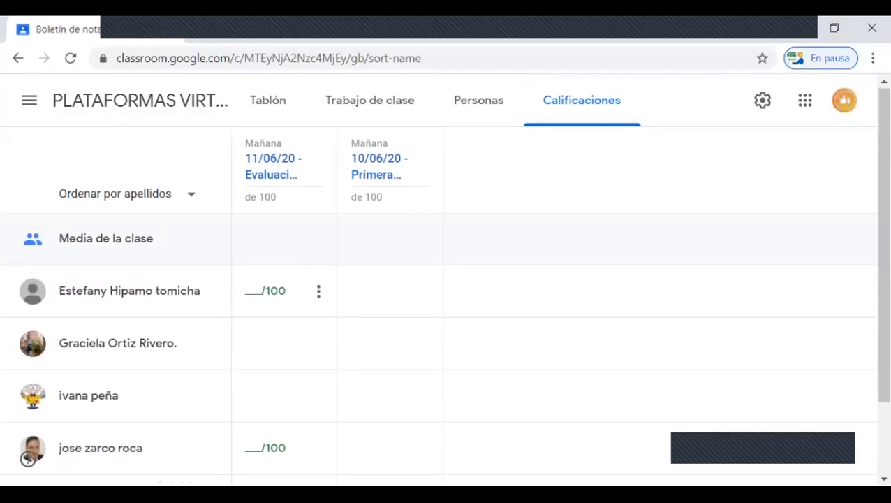
scroll(28, 458, down, 2)
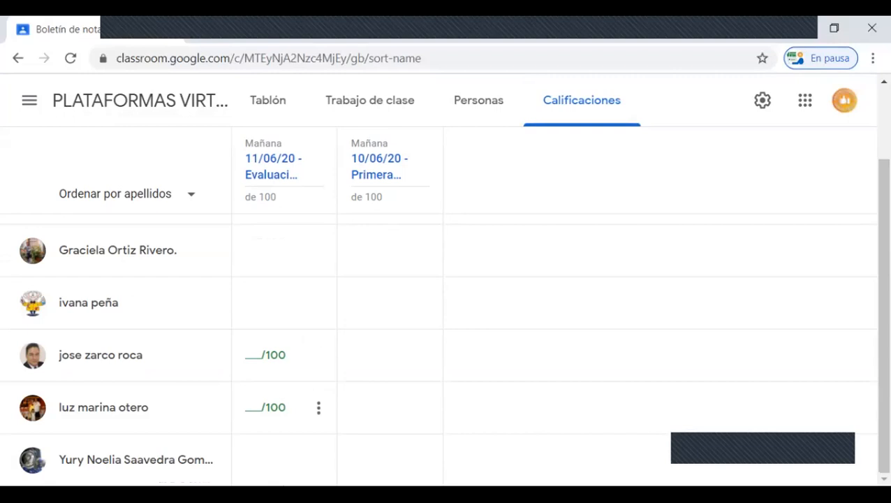
scroll(28, 459, up, 2)
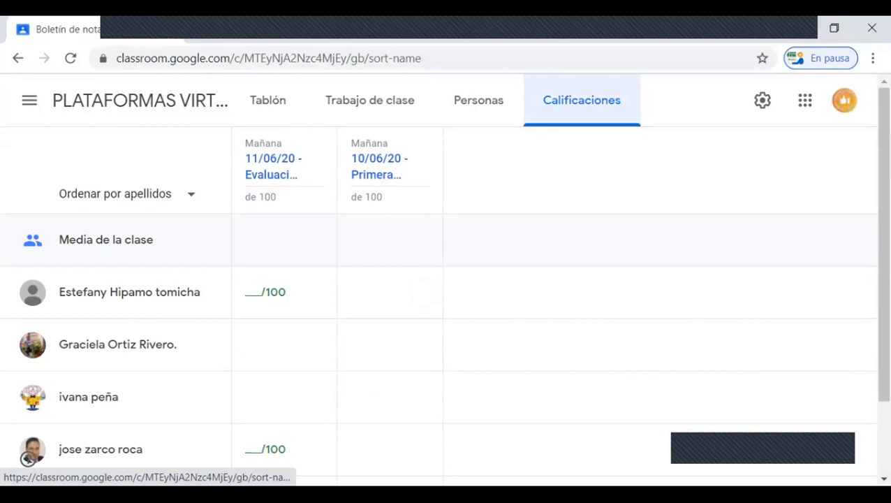
Step: Review the class's teachers and students, its stream, and the assignments listed under the ZOOM and CLASSROOM topics
click(478, 100)
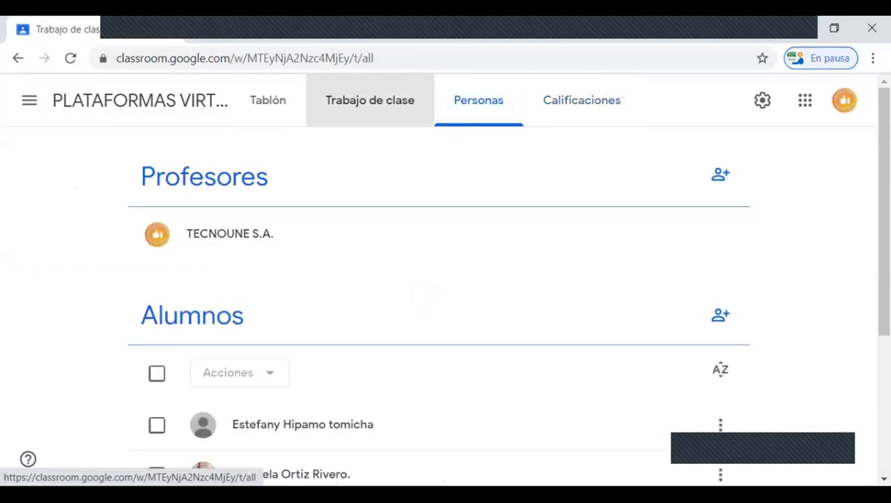
click(369, 100)
click(267, 100)
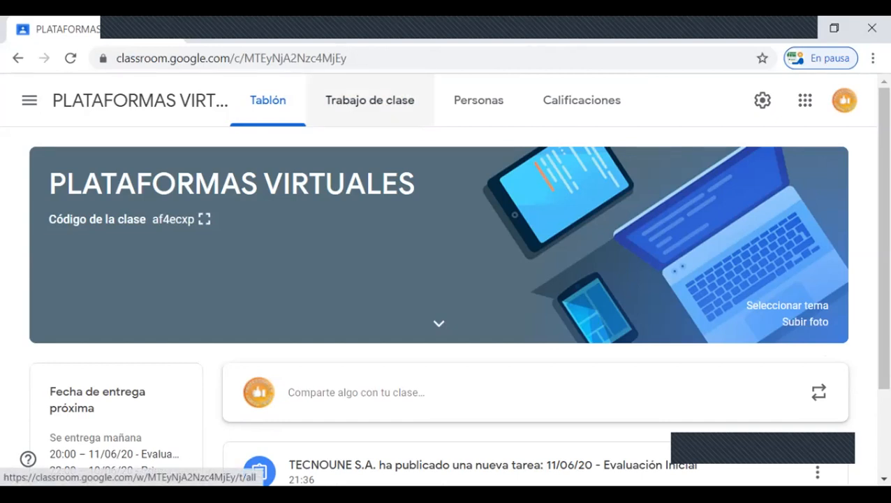
click(369, 100)
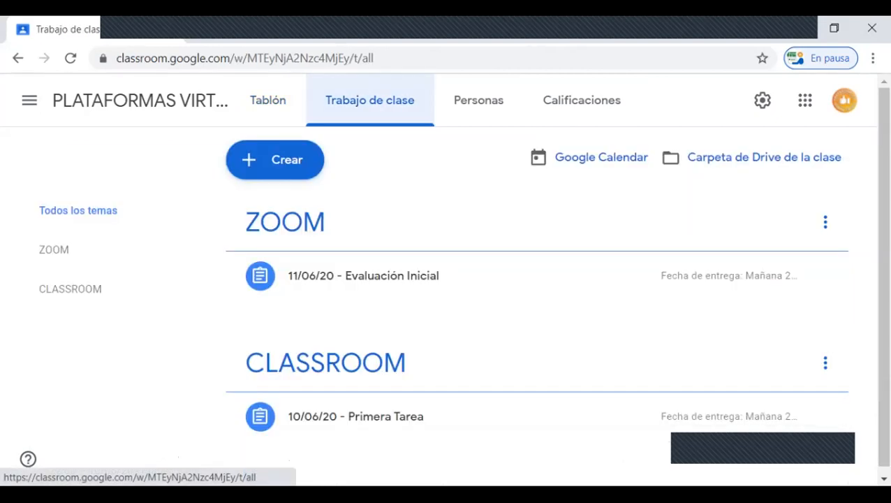
Step: Open the 10/06/20 - Primera Tarea assignment from the class stream and examine its student submission status and instructions
click(268, 100)
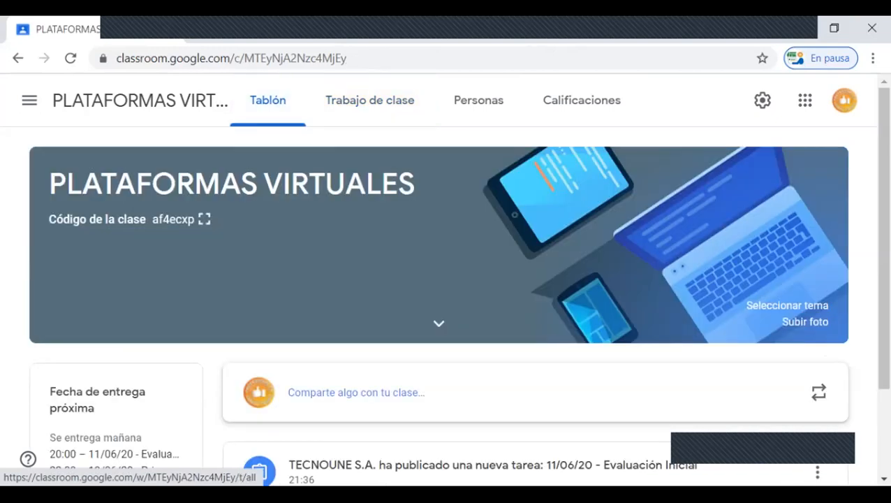
scroll(530, 433, down, 3)
click(485, 433)
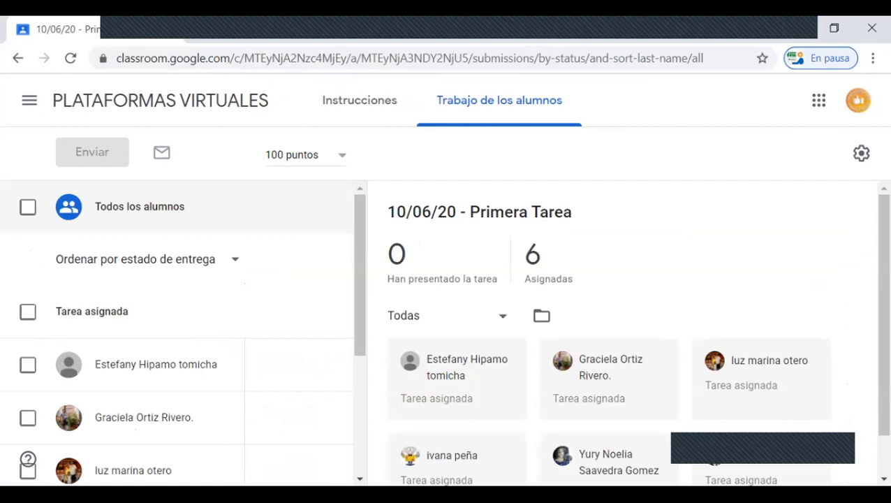
scroll(622, 335, down, 1)
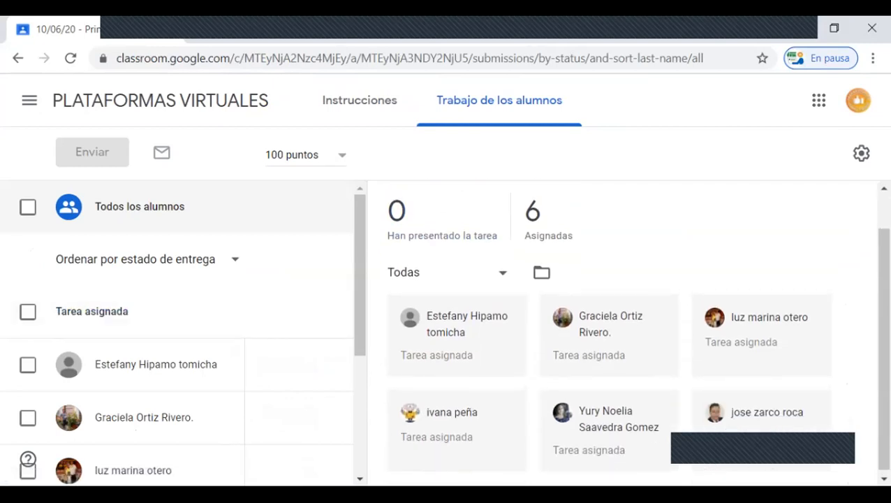
click(359, 100)
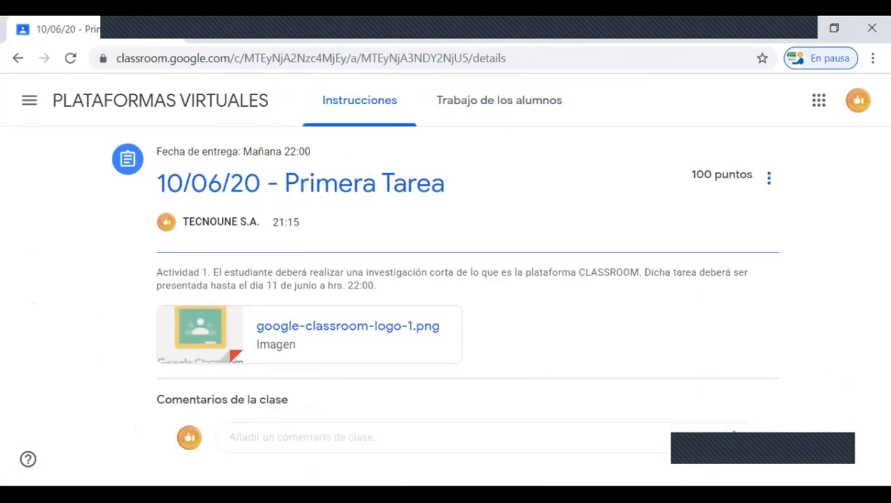
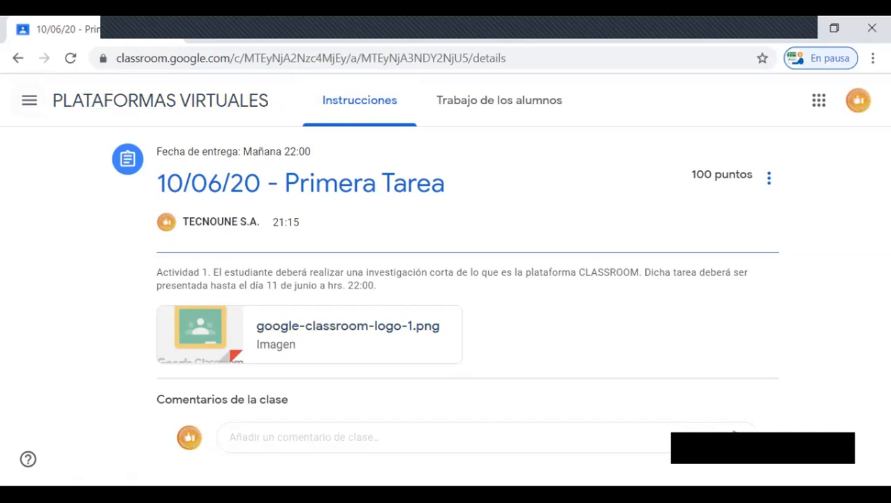
Step: Open the 11/06/20 - Evaluación Inicial assignment from the class stream and bring up its attached form for editing
click(160, 100)
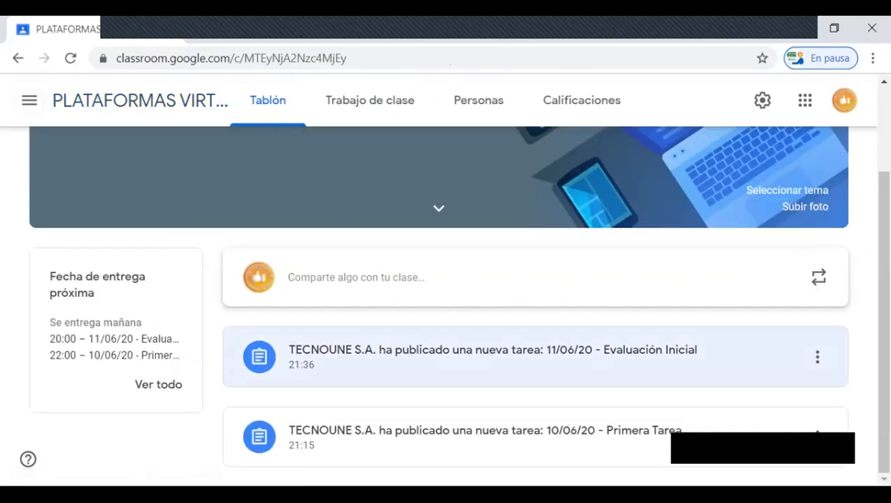
click(494, 351)
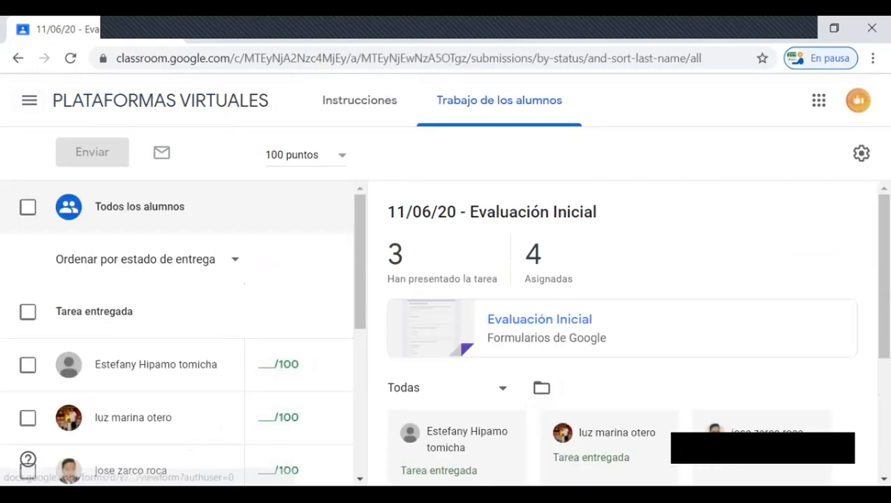
click(359, 100)
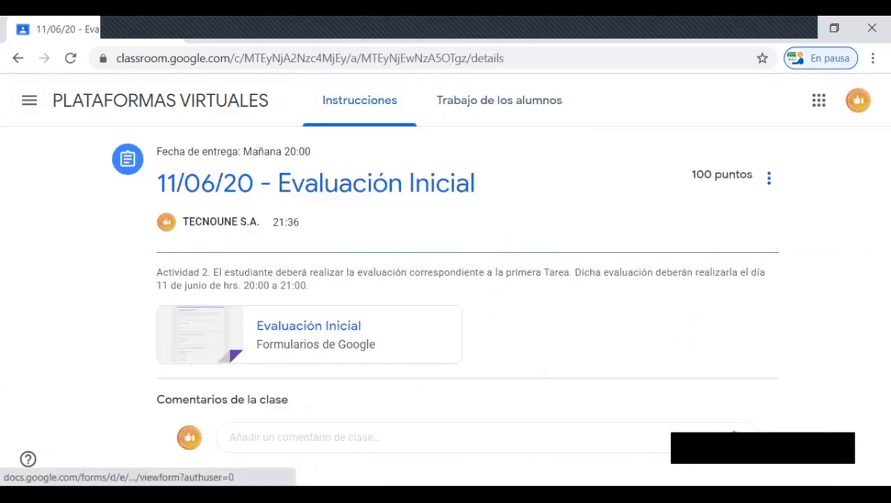
click(308, 334)
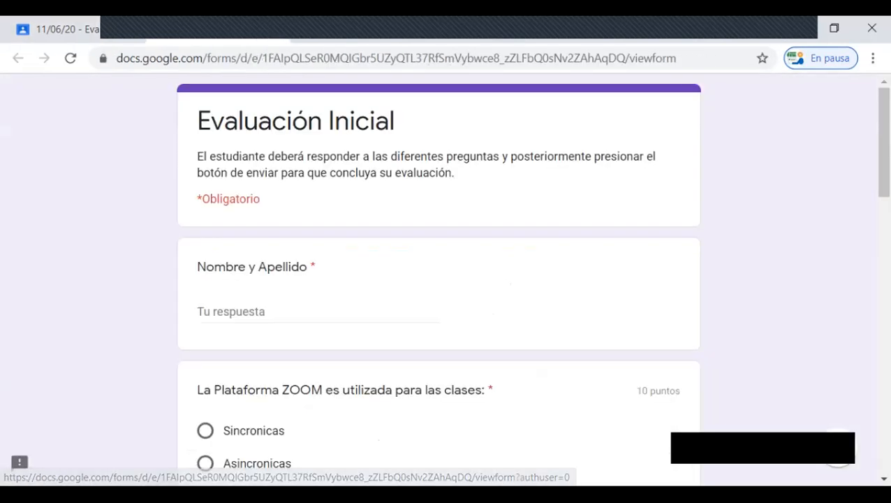
click(856, 454)
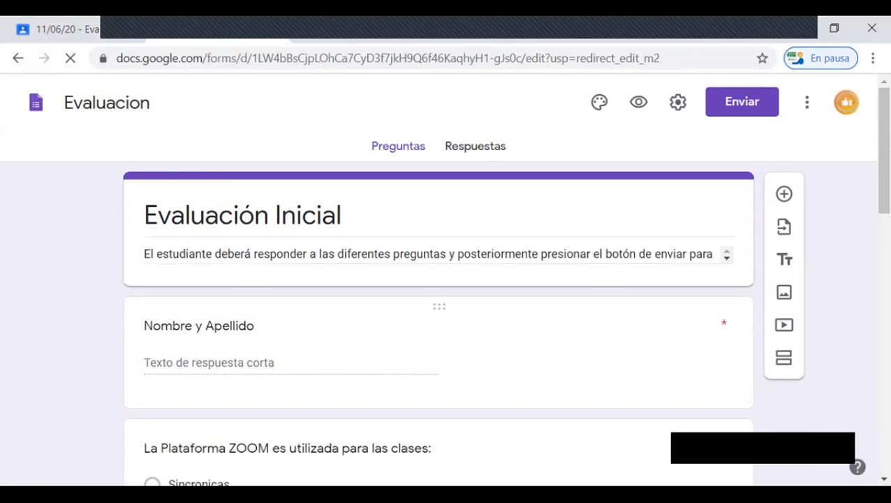
Step: Go through the form's individual responses up to the fourth one and examine its score and answers
click(475, 146)
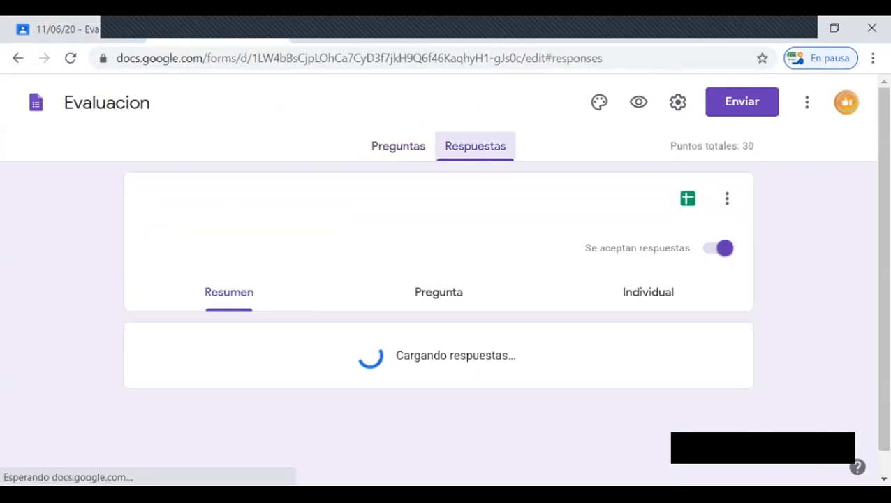
click(648, 293)
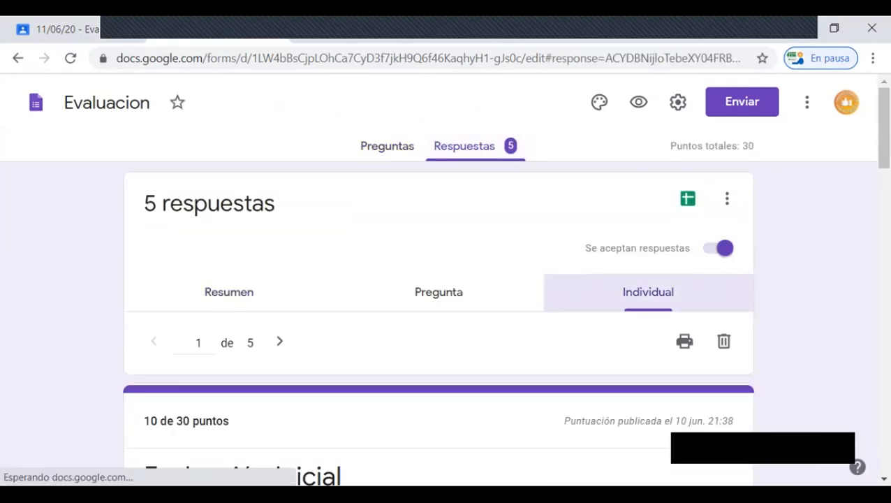
scroll(439, 279, down, 3)
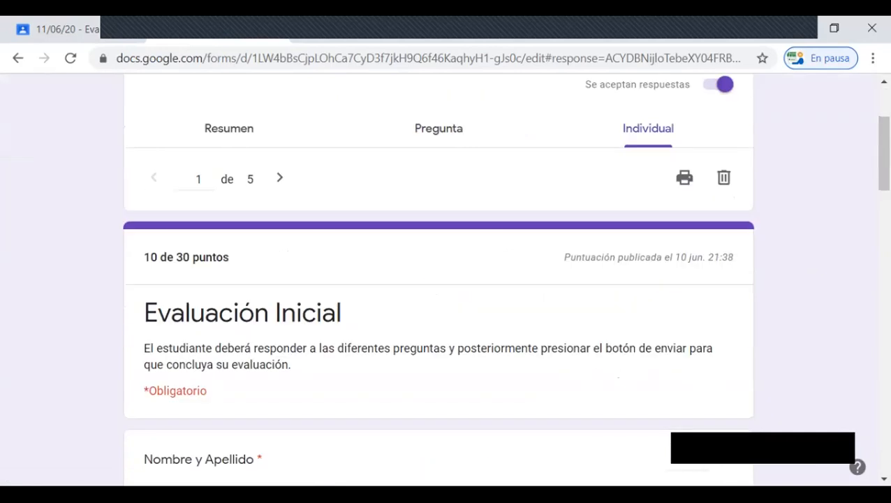
click(280, 178)
click(279, 178)
click(279, 178)
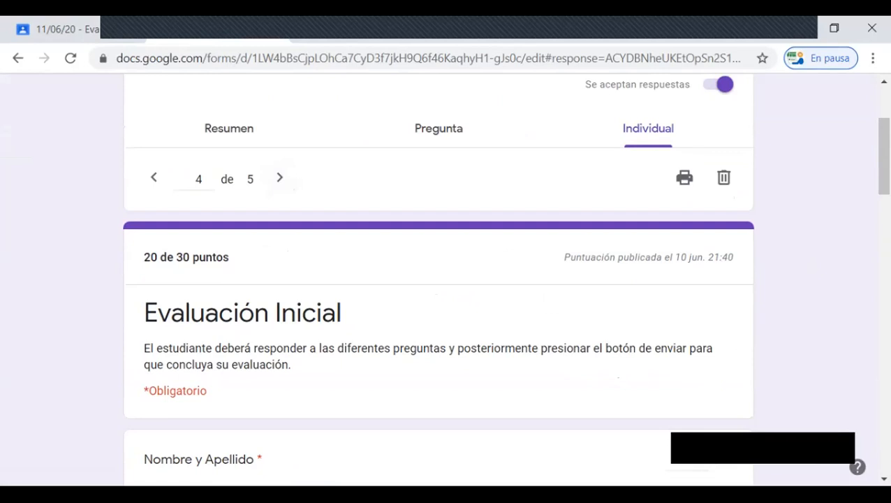
scroll(439, 279, down, 4)
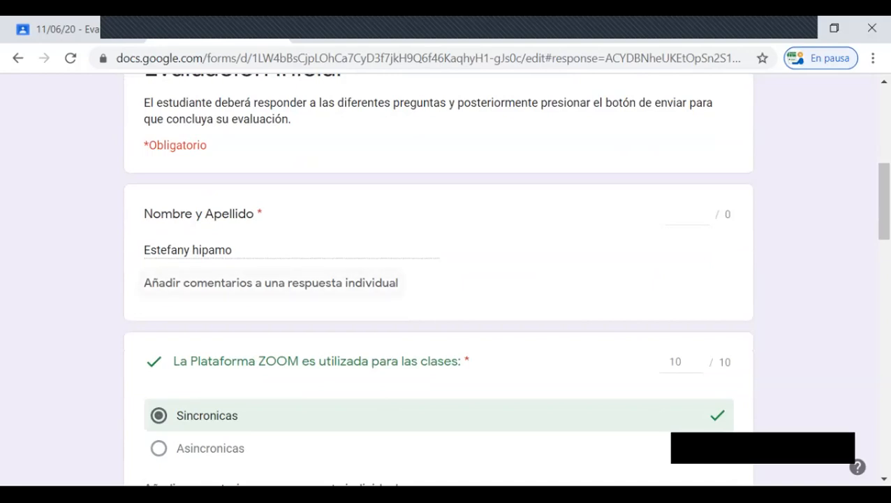
scroll(439, 279, up, 4)
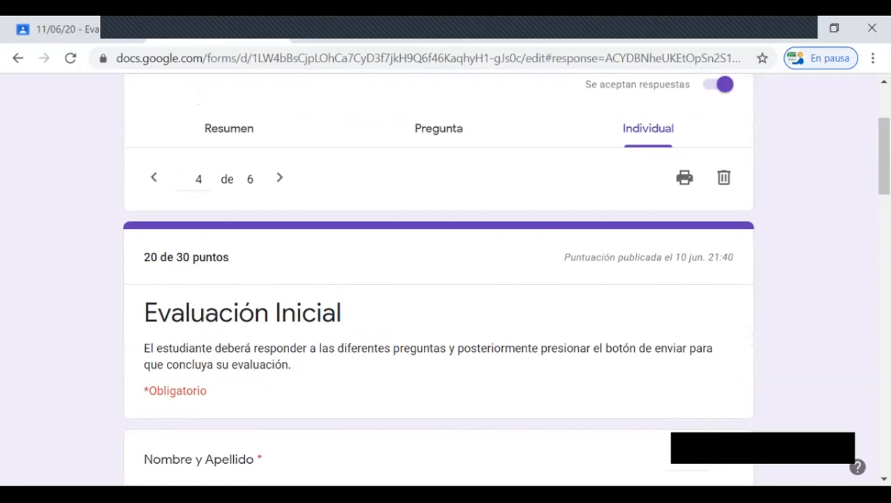
scroll(438, 279, up, 3)
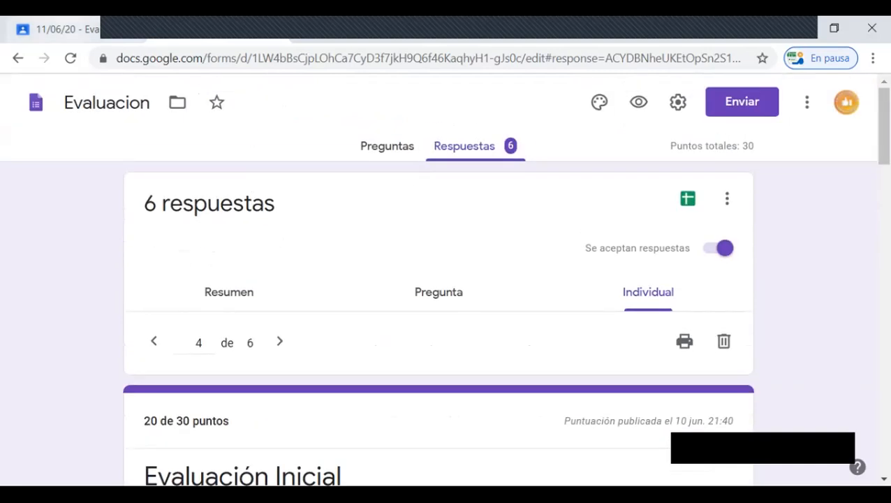
Step: Return to the Evaluación Inicial assignment in Classroom and review its list of submitted and assigned student work
click(64, 29)
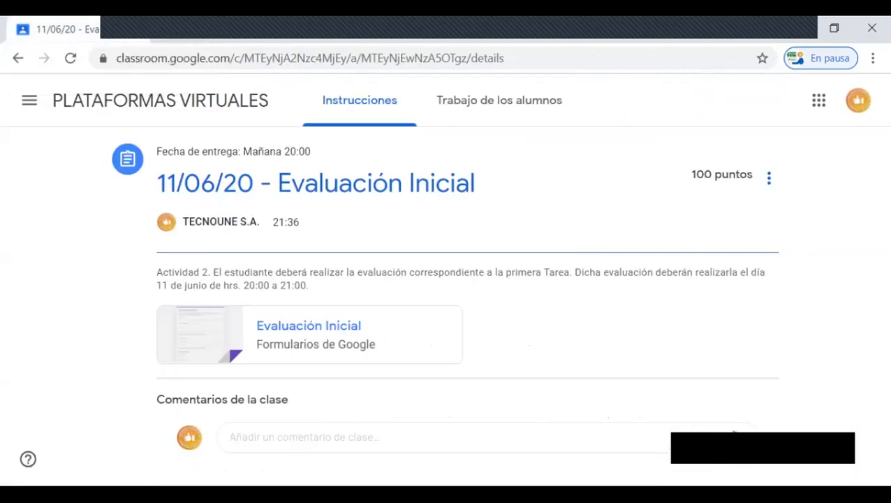
click(500, 100)
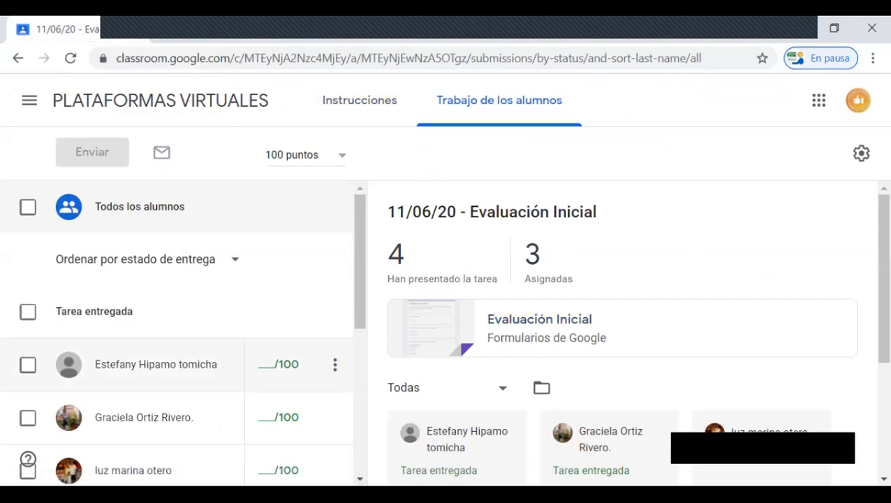
scroll(174, 363, down, 1)
scroll(301, 374, down, 1)
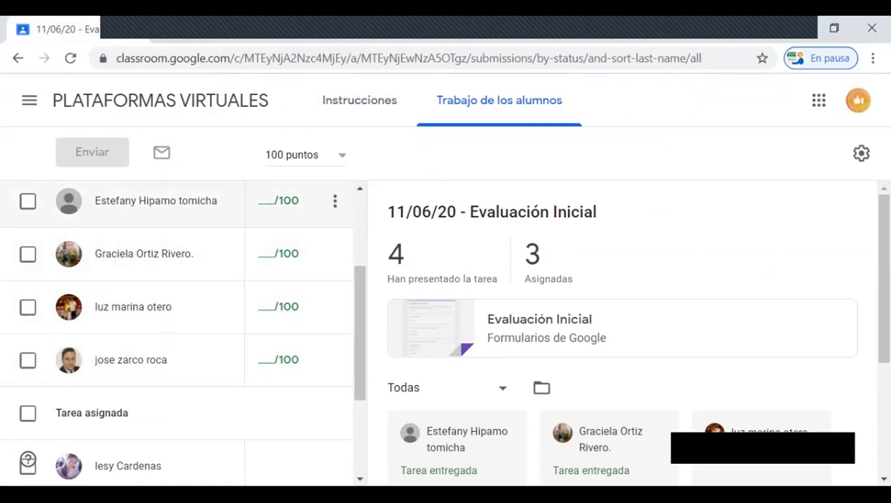
Step: Enter draft grades of 80 for the first student under Tarea entregada and 70 for the second
click(279, 202)
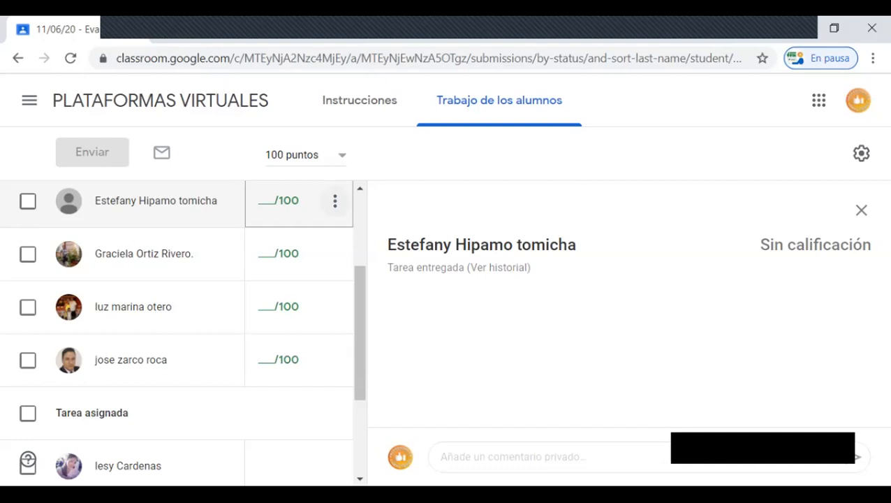
click(278, 200)
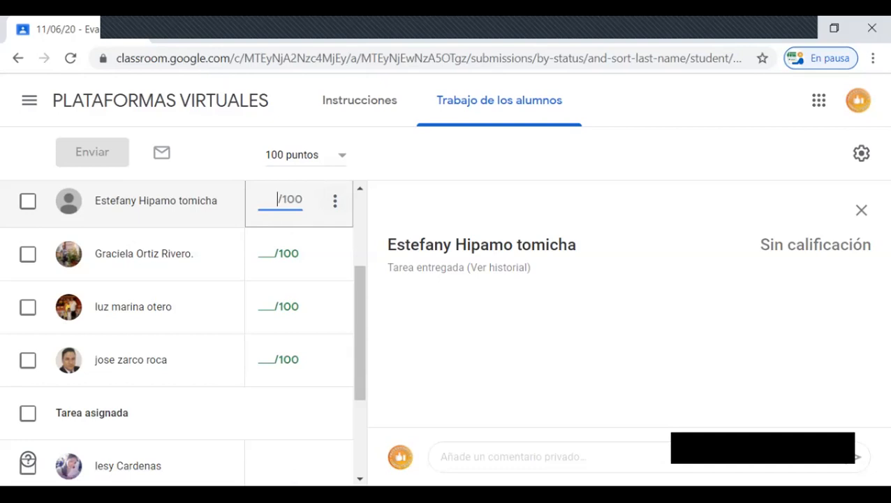
text(80)
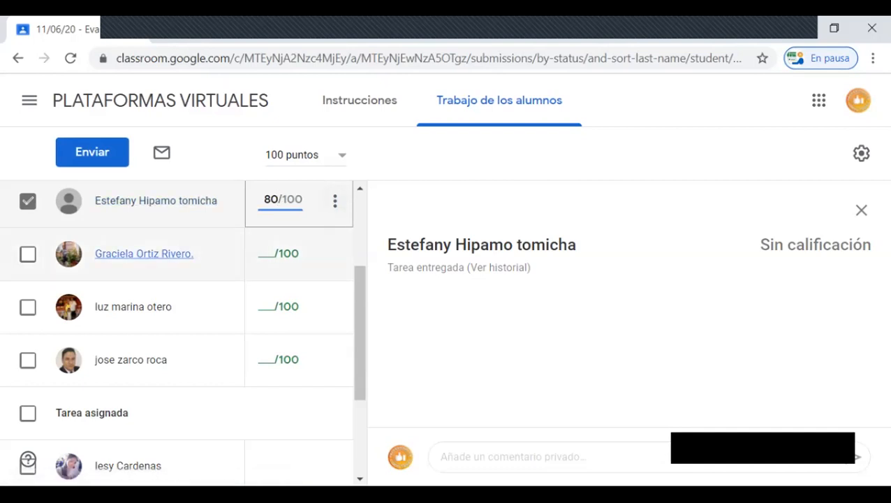
key(Return)
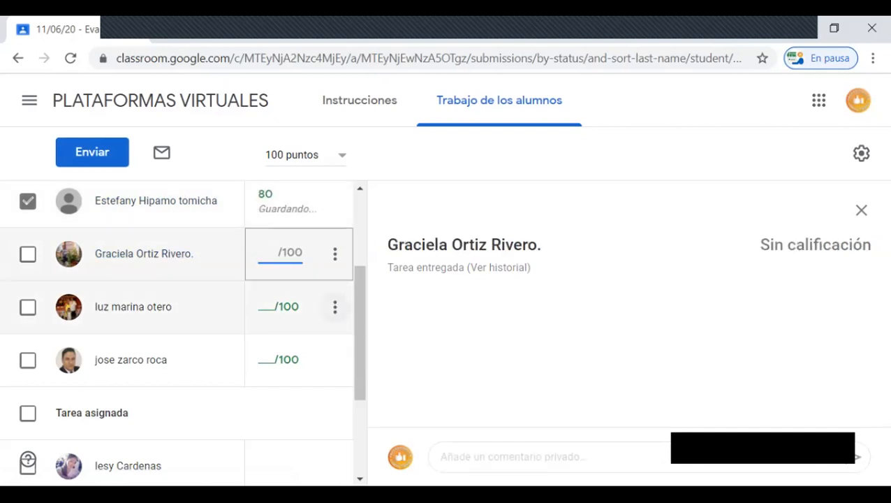
text(70)
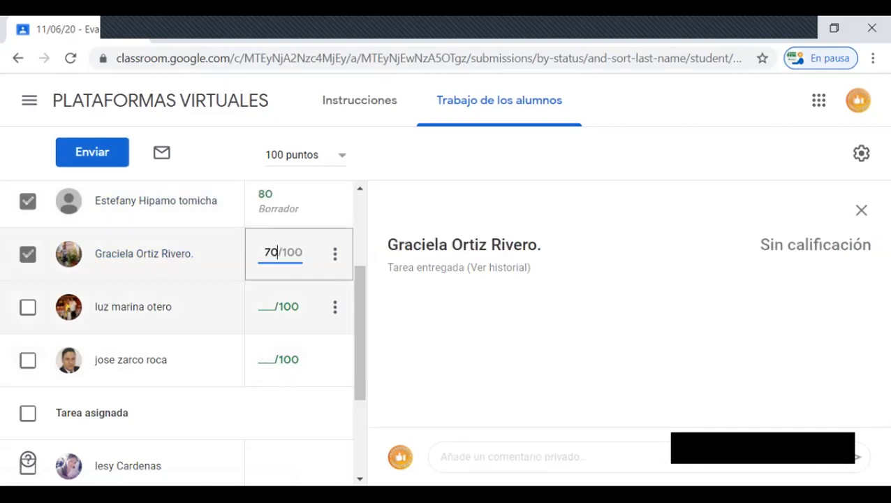
key(Return)
Step: Enter draft grades of 60 for the third student under Tarea entregada and 85 for the fourth
text(60)
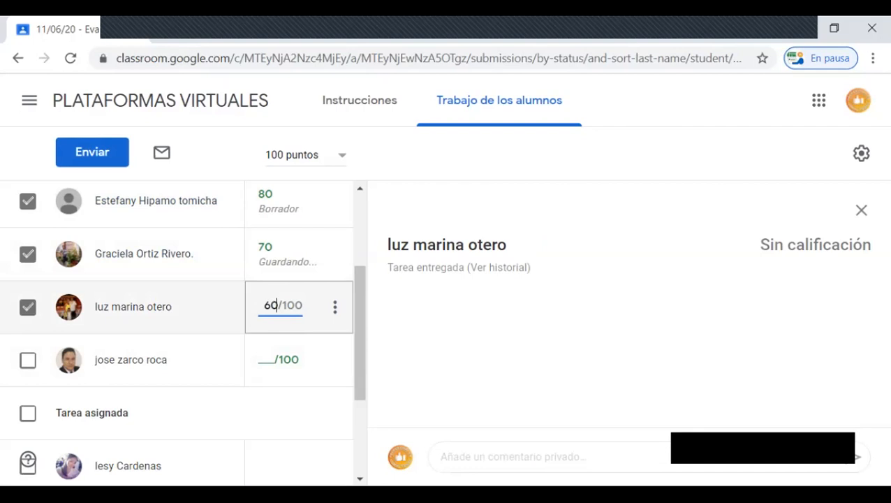
key(Return)
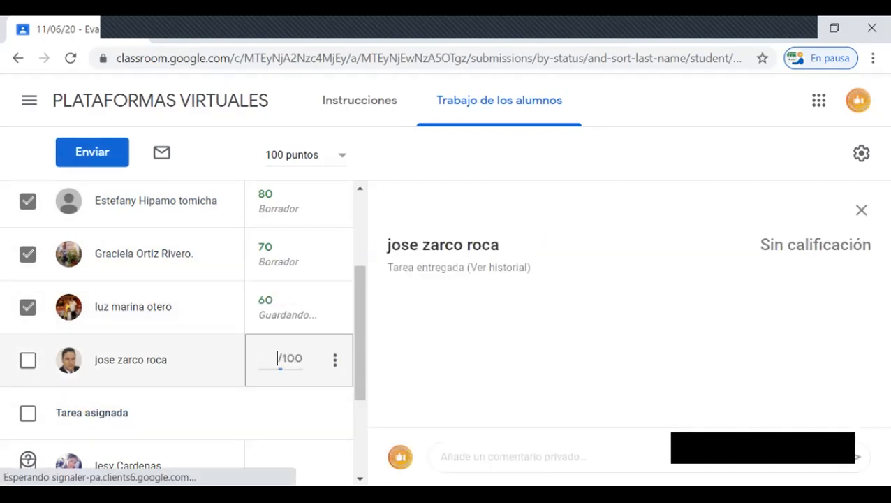
text(85)
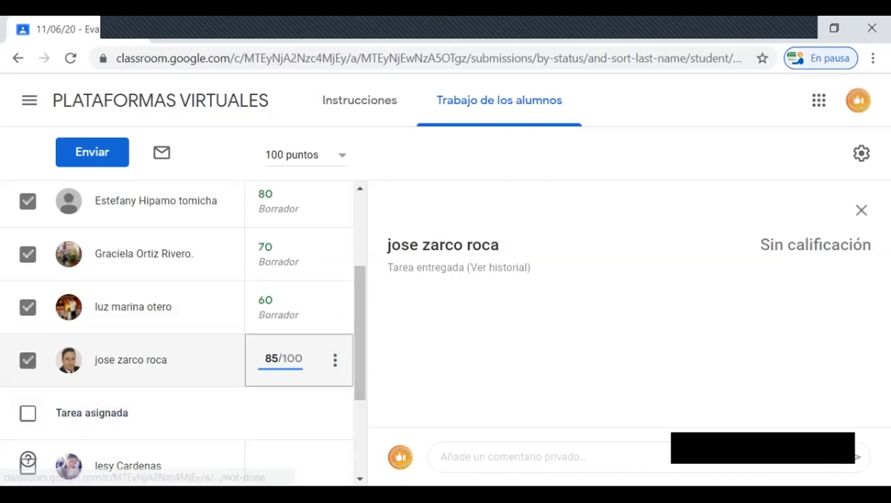
scroll(140, 363, up, 3)
scroll(153, 307, down, 3)
scroll(130, 335, up, 3)
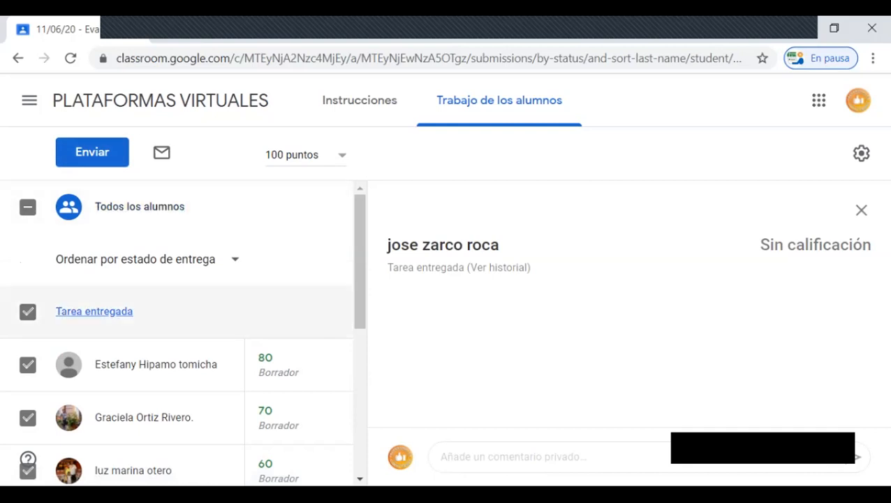
Step: Start returning the graded work to only the first student under Tarea entregada
scroll(94, 311, down, 2)
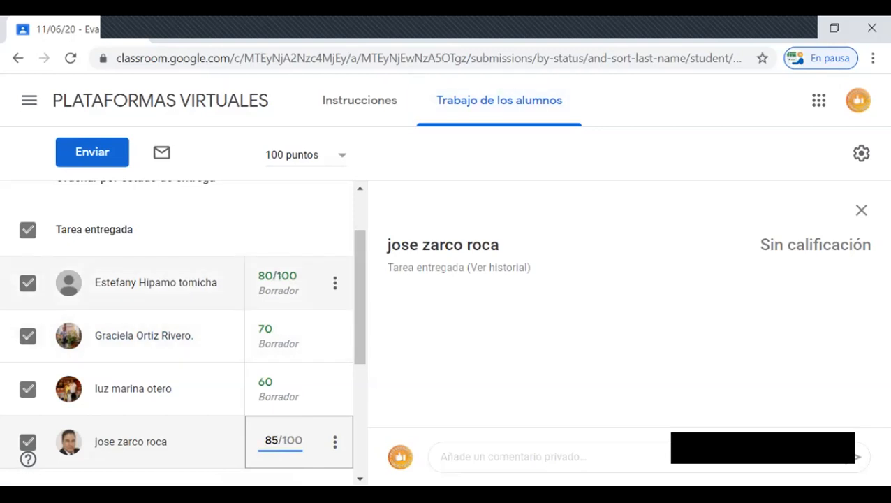
click(335, 283)
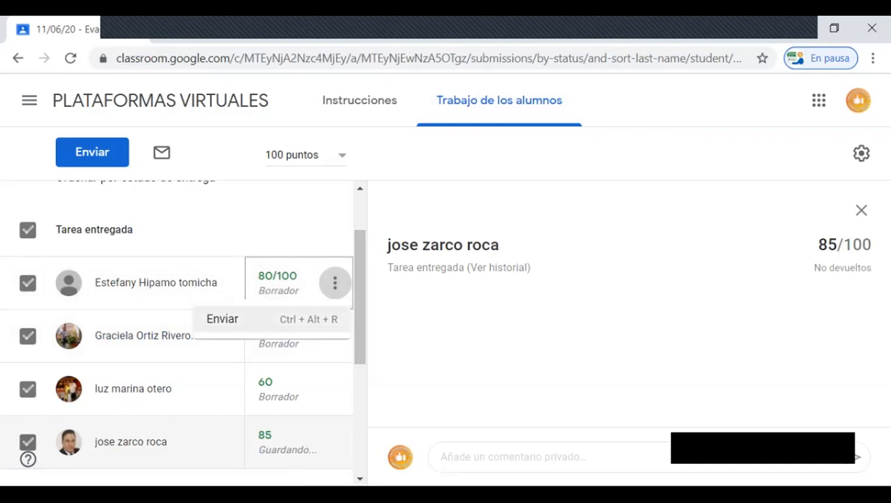
click(222, 319)
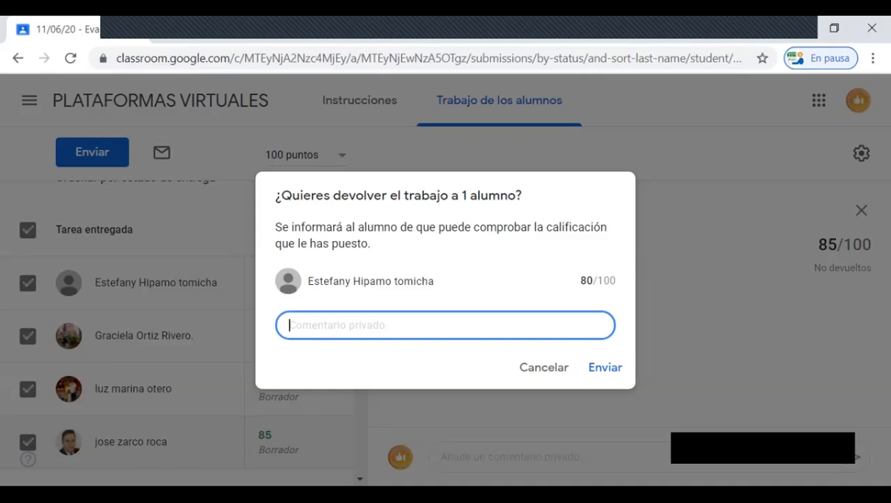
Step: Write the private comment "La respuesta a la pregunta 8 era Capacidad" for the student whose work is being returned
text(S)
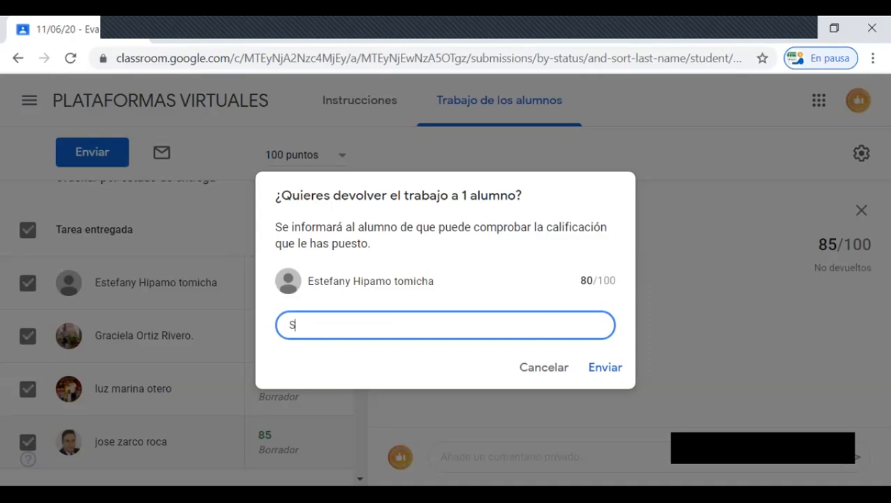
key(BackSpace)
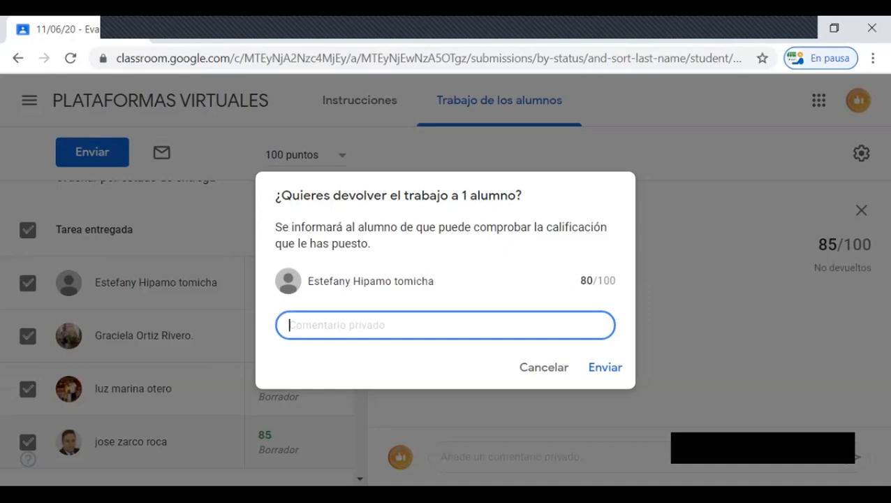
text(La res)
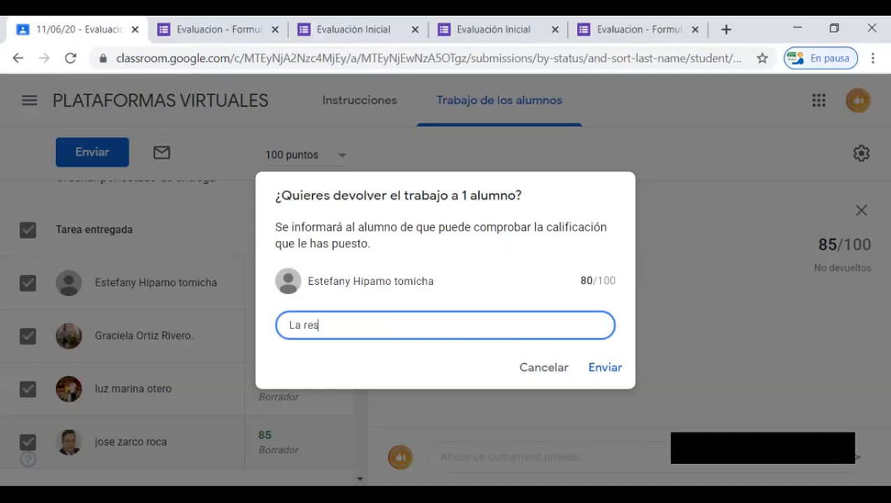
text(puesta a la pregut)
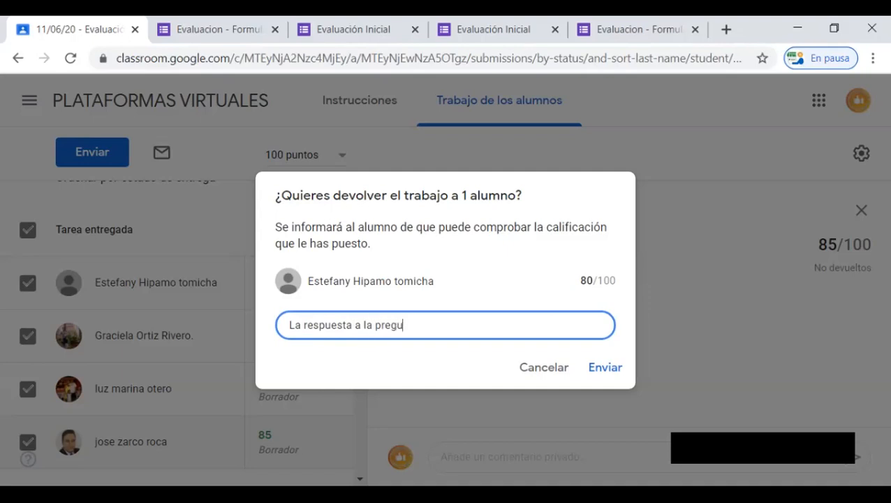
key(BackSpace)
key(BackSpace)
text(unta 8 era Capacidad)
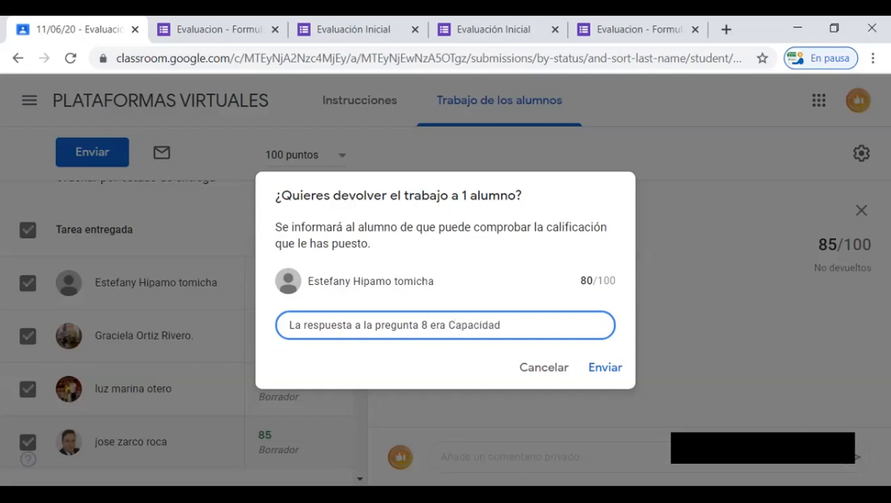
Step: Add a second line to the private comment reading "La respuesta a la pregunta 10 era Importancia"
key(shift+Return)
text(La respuesta a la pregunta)
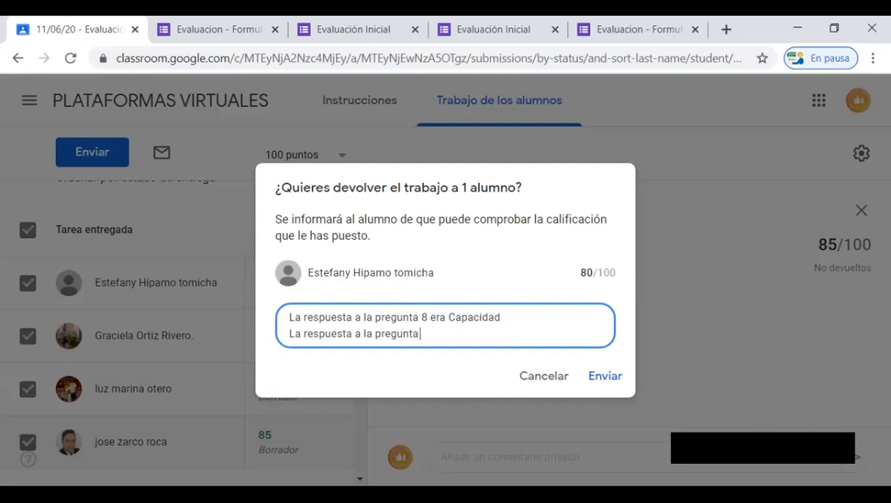
text( 10 era Importa)
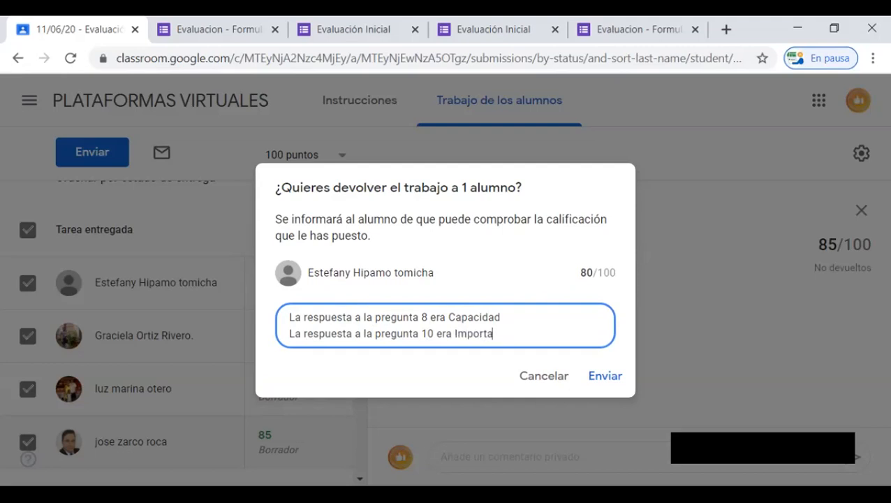
text(ncia)
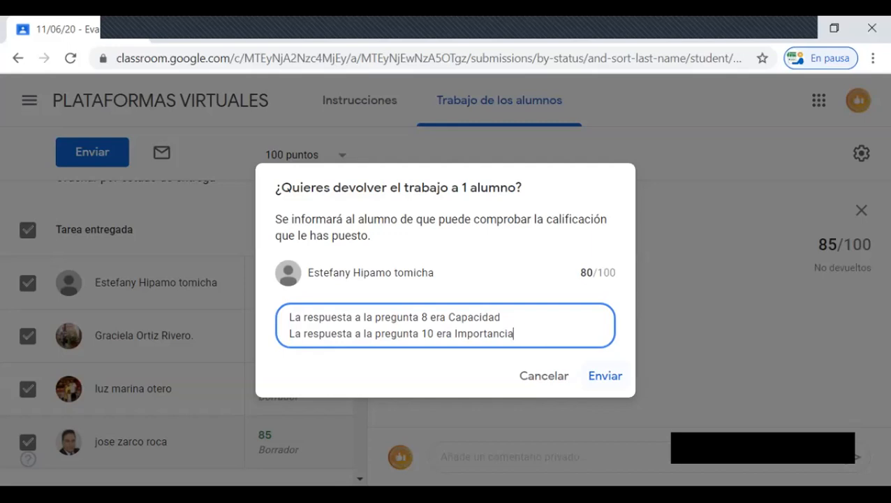
Step: Send the student's returned work with its private comment, and open that student's returned submission under Tareas calificadas
click(605, 376)
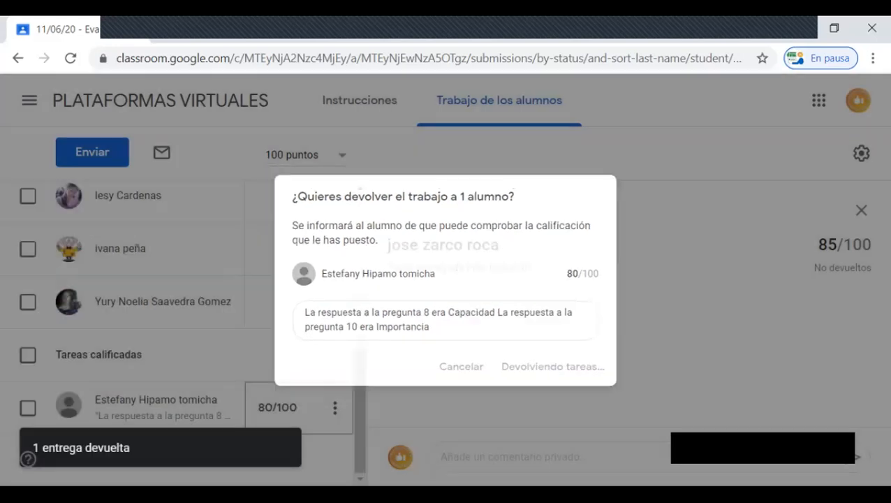
scroll(94, 311, up, 5)
scroll(94, 311, down, 1)
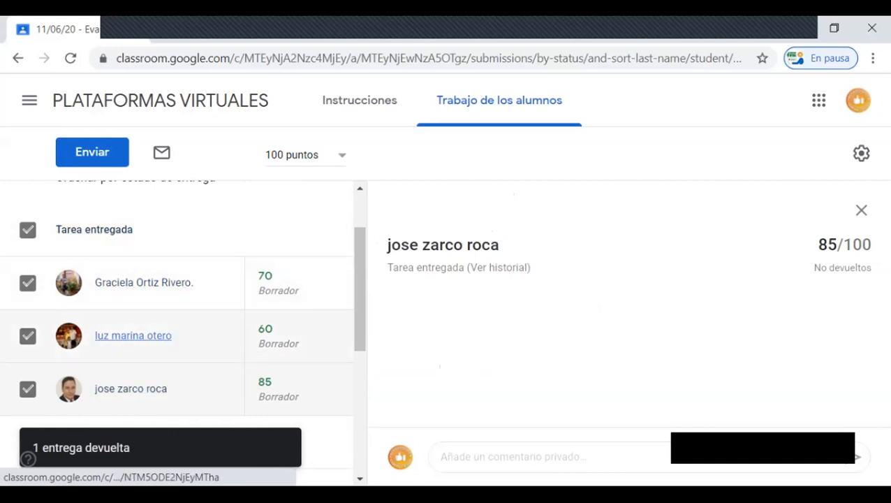
scroll(132, 335, down, 3)
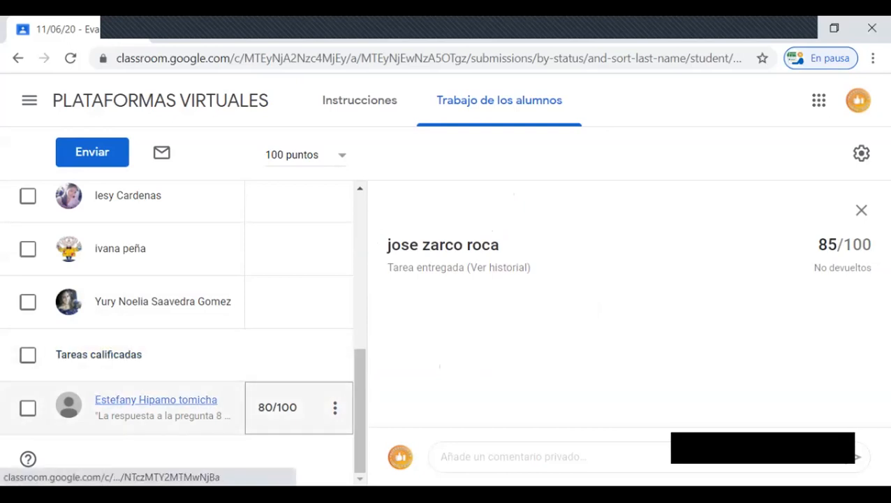
click(156, 399)
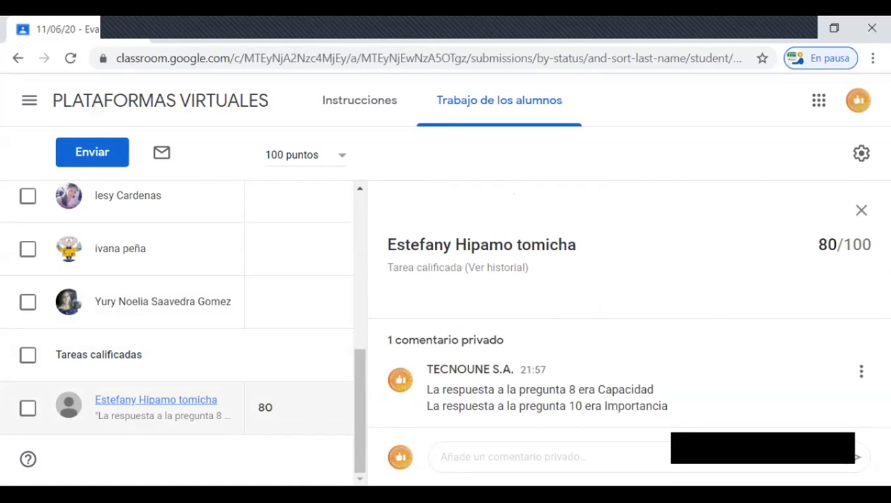
Step: Return the graded work to the three remaining students under Tarea entregada without adding a private comment
scroll(99, 354, up, 4)
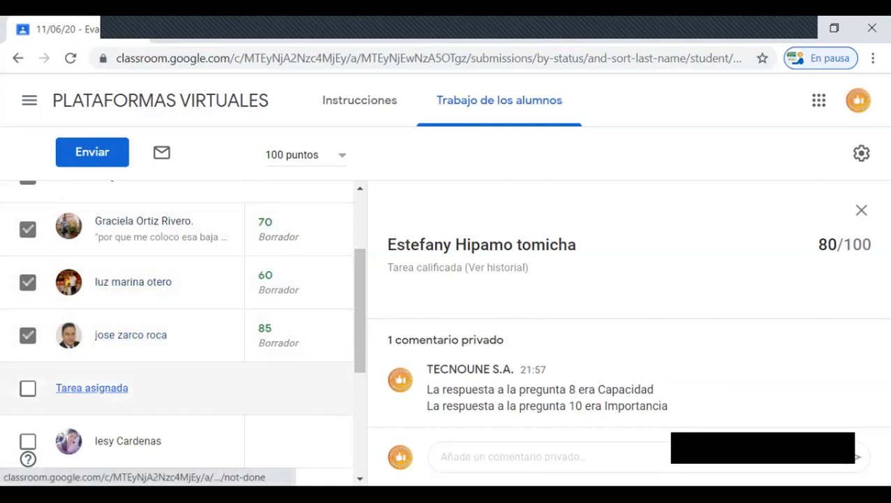
scroll(91, 388, up, 3)
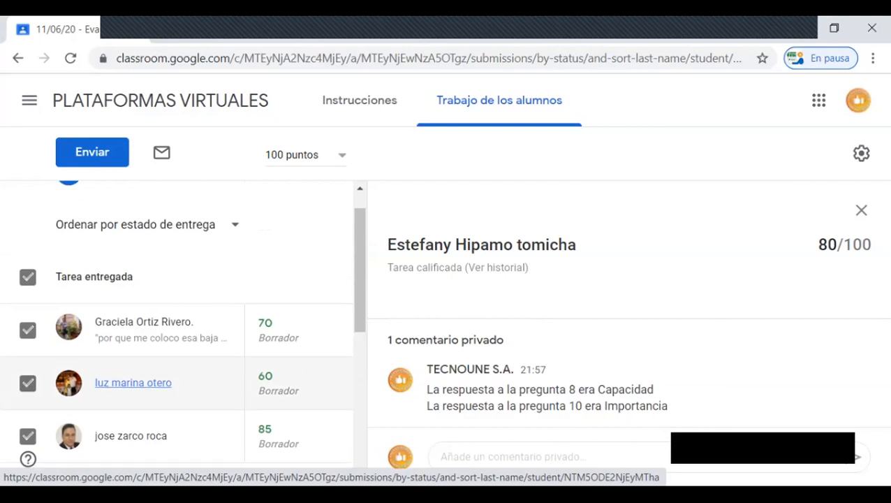
scroll(133, 363, down, 1)
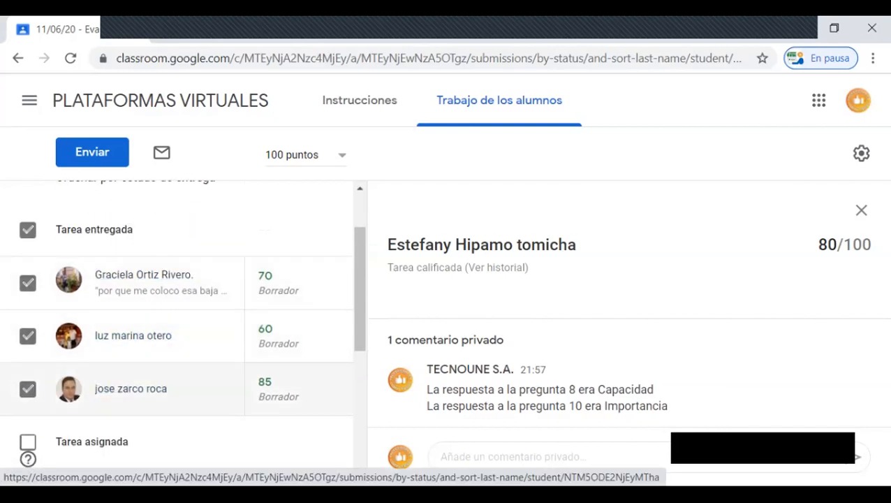
scroll(132, 363, up, 1)
scroll(133, 362, up, 1)
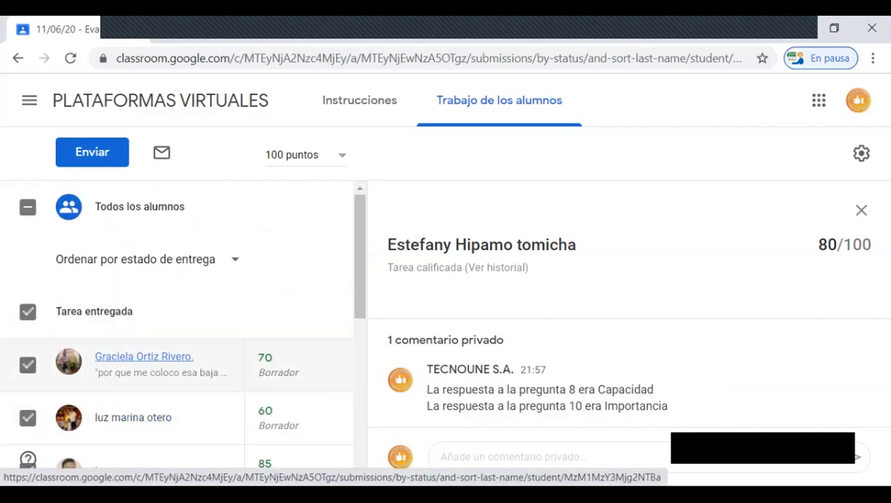
click(92, 151)
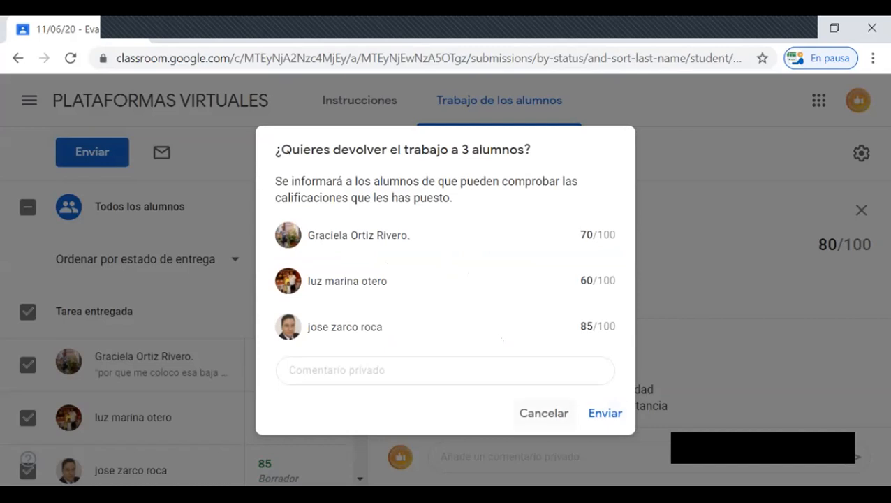
click(605, 412)
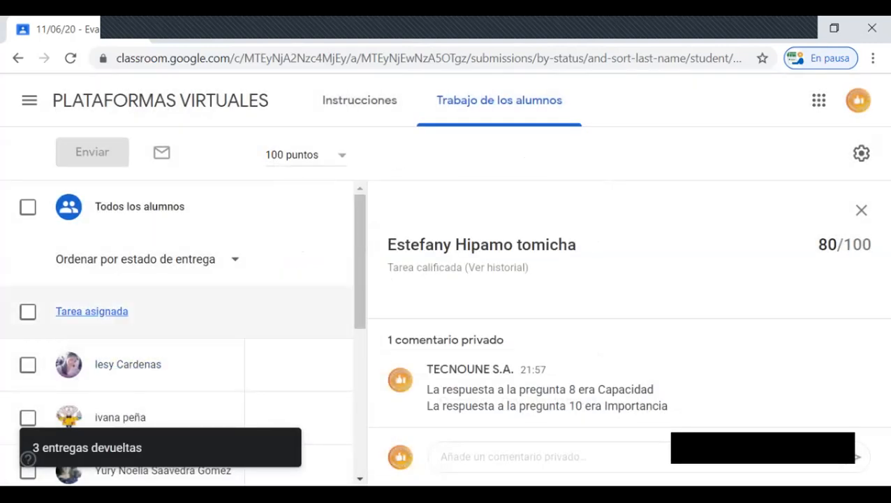
Step: Check the returned submissions under Tareas calificadas and switch to the 2do. Año SISTEMAS class
scroll(140, 311, down, 5)
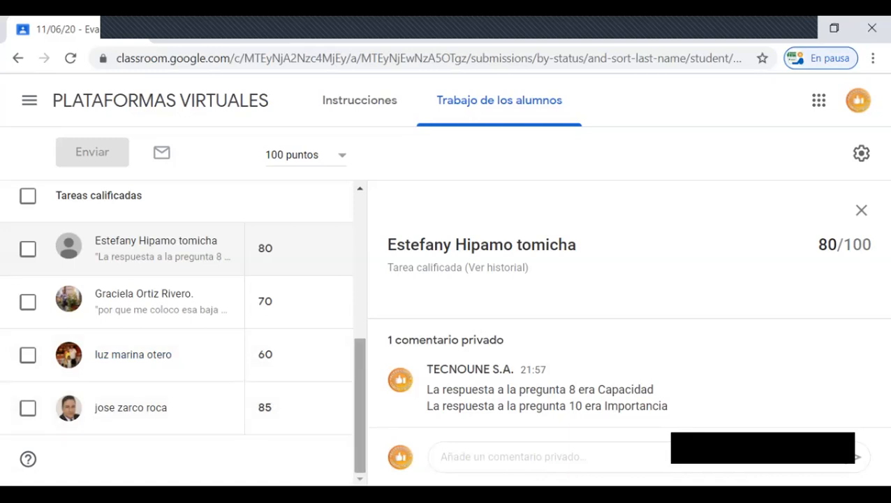
scroll(182, 328, up, 5)
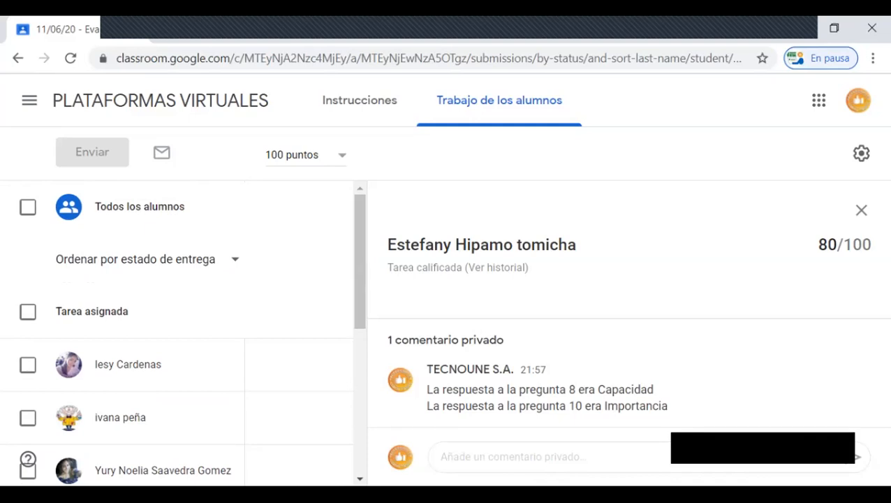
scroll(28, 459, down, 3)
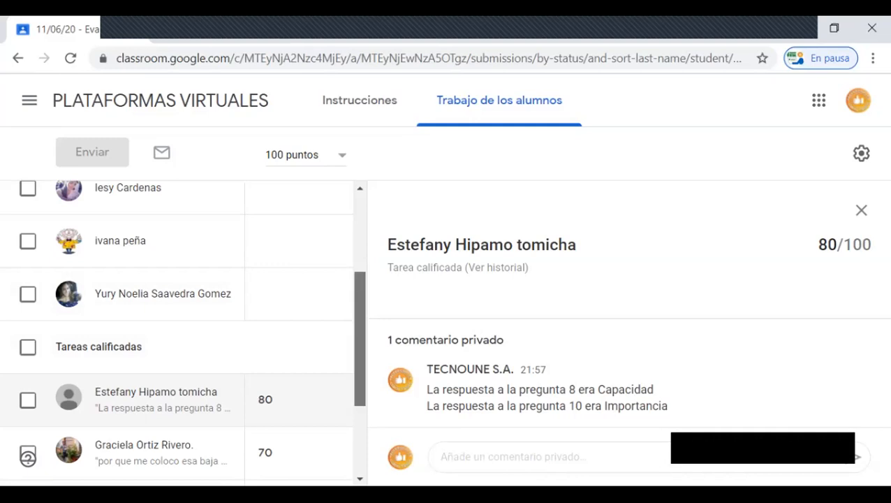
scroll(28, 459, up, 3)
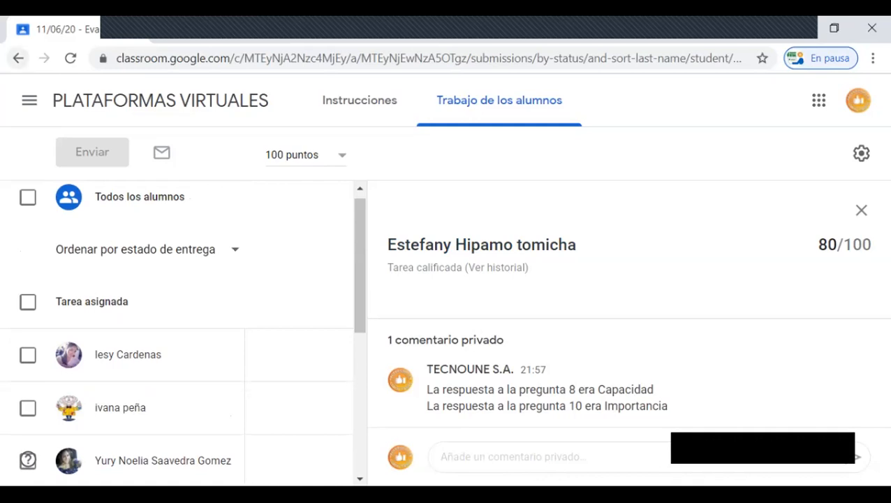
click(29, 101)
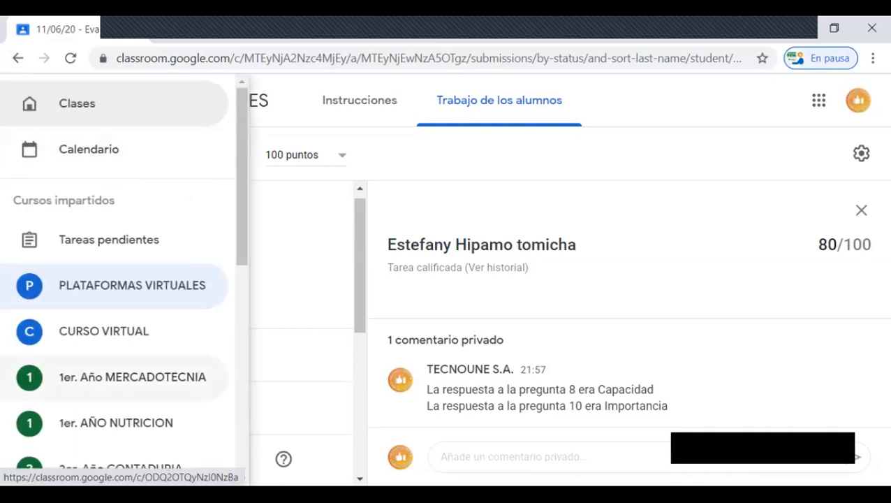
scroll(133, 359, down, 2)
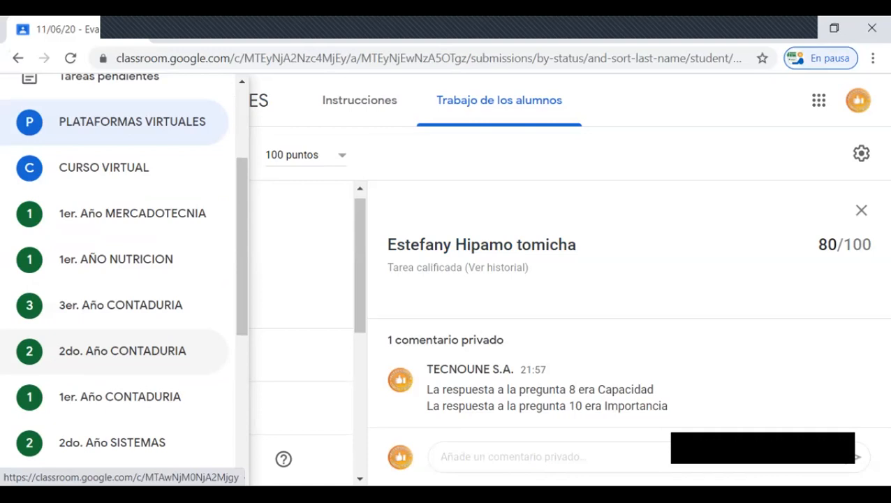
scroll(119, 314, down, 3)
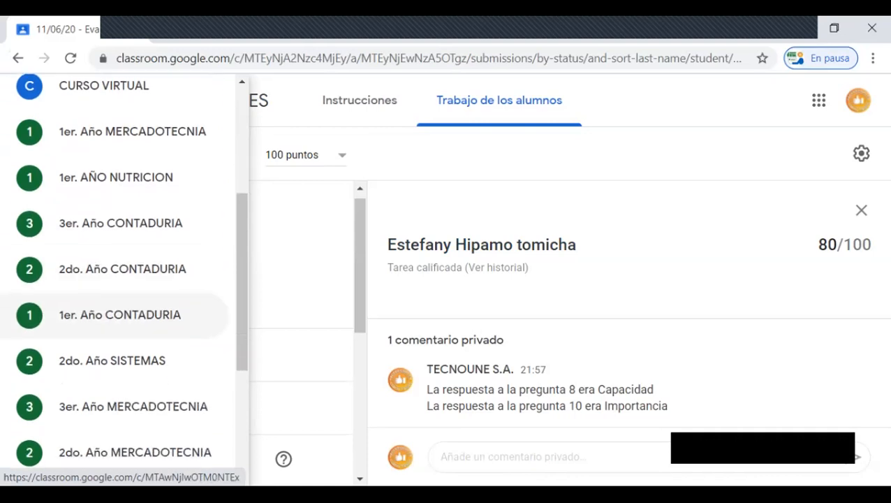
click(119, 279)
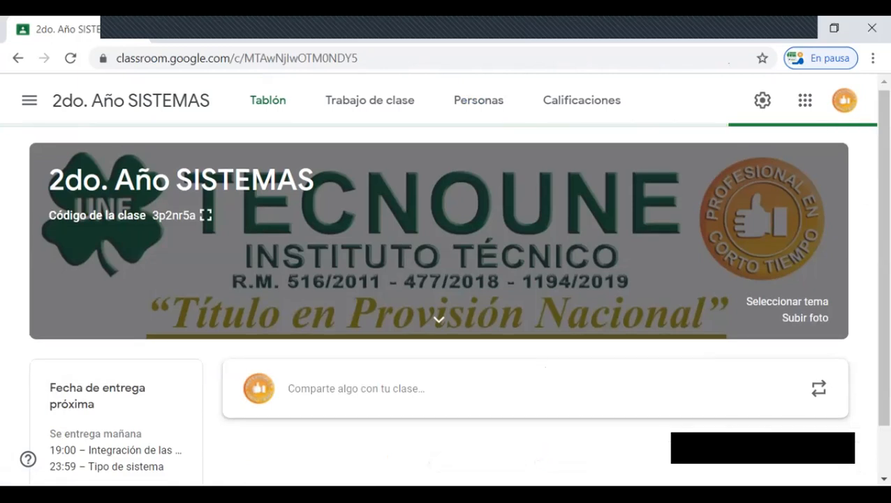
Step: Open the student work of the assignment 05/05/20 - Medidas de Forma from the class stream
scroll(447, 279, down, 1)
scroll(458, 305, down, 8)
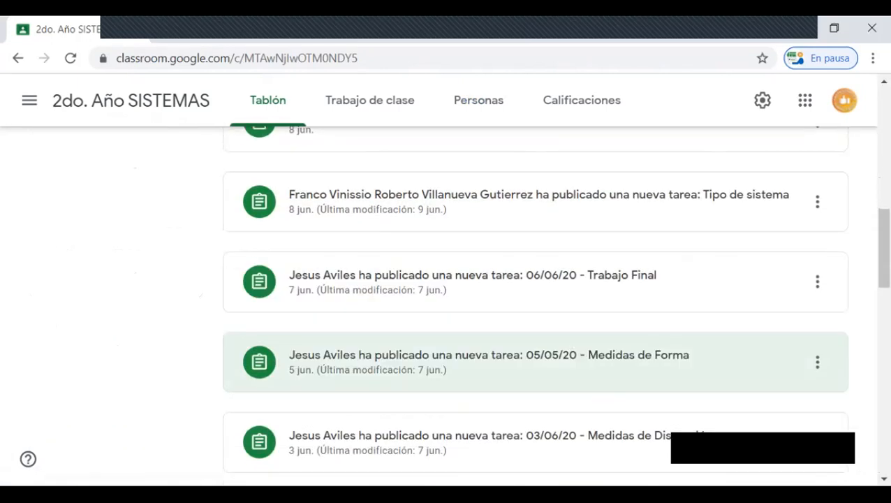
click(335, 362)
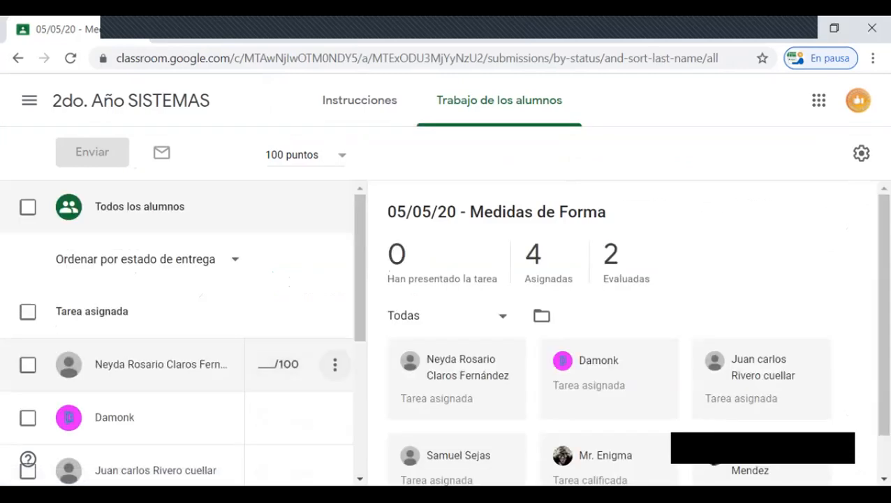
Step: Review the assigned and graded submissions of Medidas de Forma and view the attached photo 20200607_172726.jpg
scroll(140, 315, down, 2)
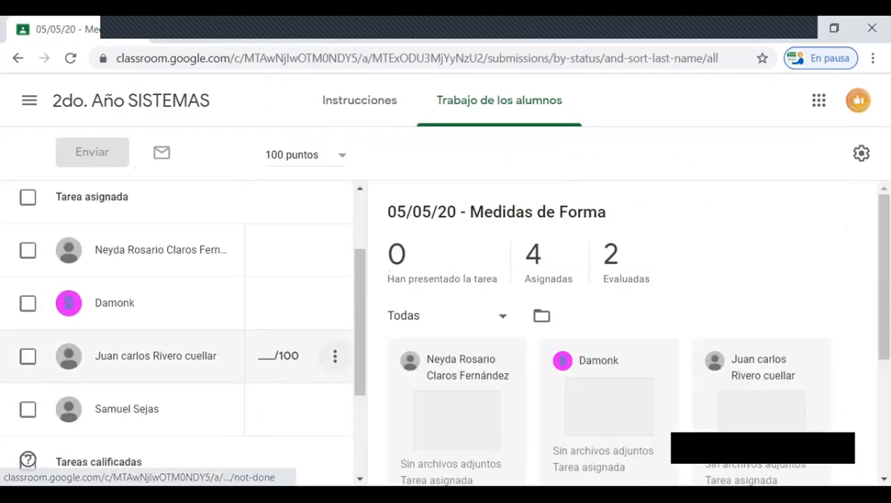
scroll(175, 346, up, 1)
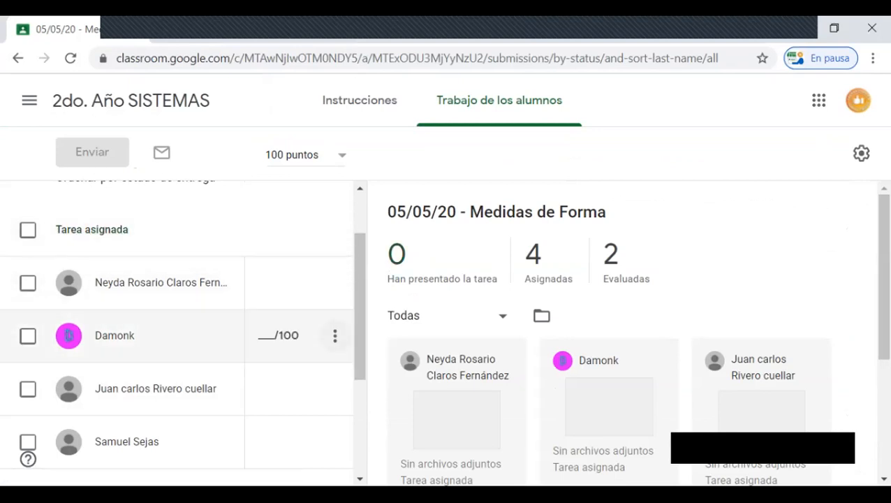
scroll(175, 335, down, 1)
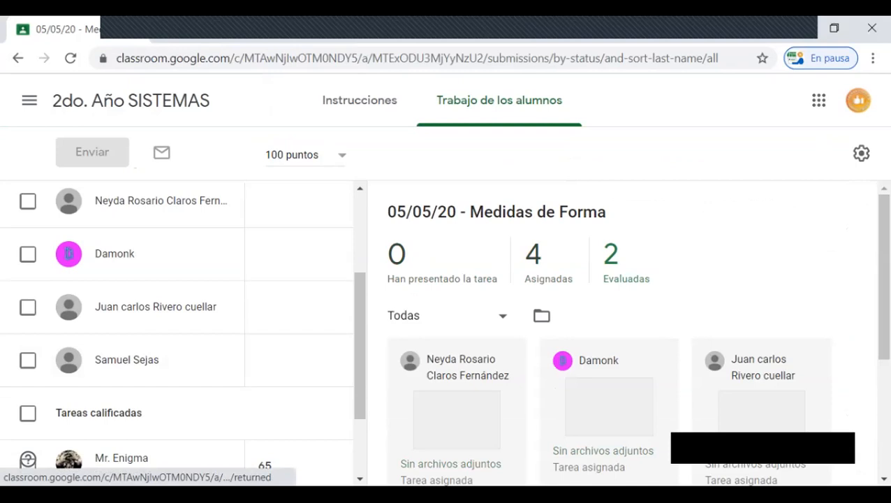
scroll(621, 328, down, 2)
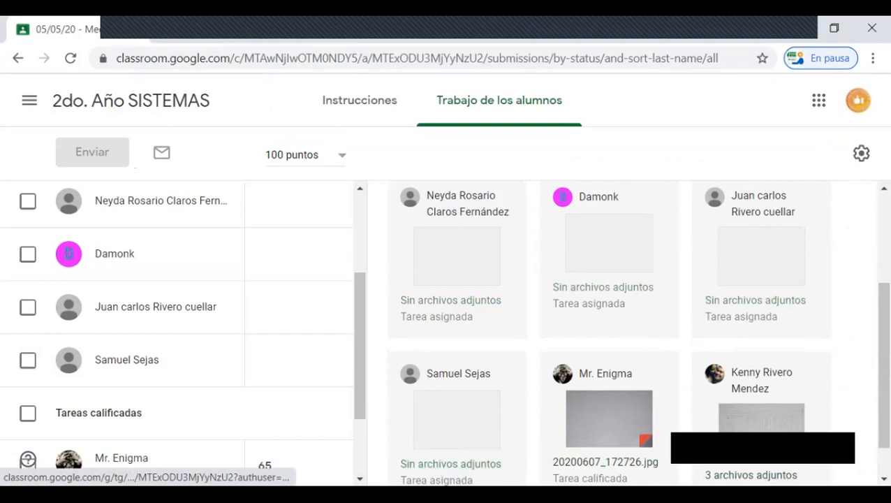
scroll(622, 332, down, 1)
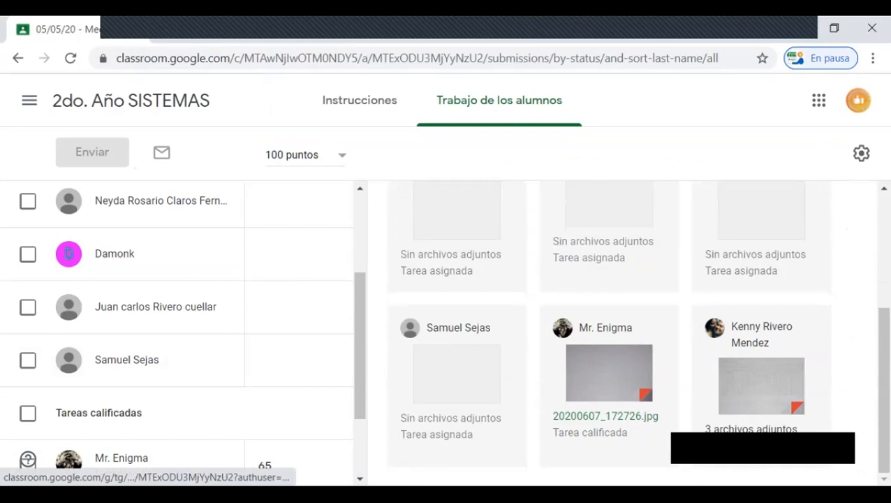
click(609, 375)
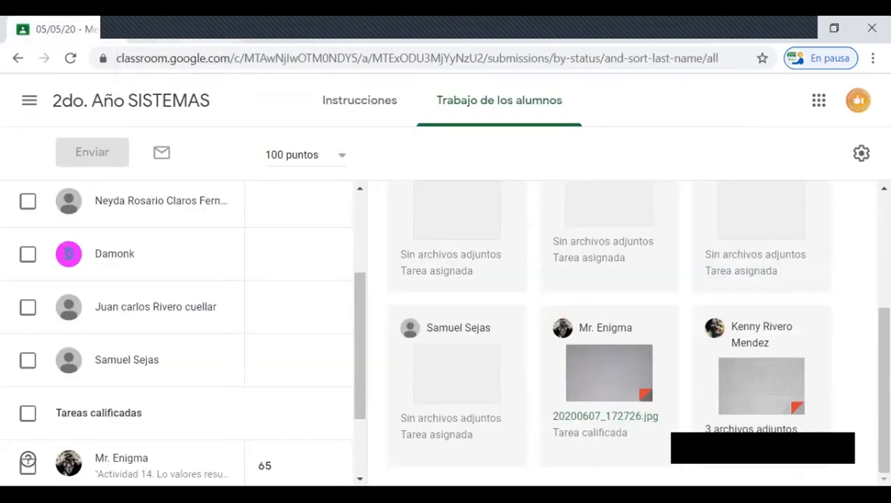
scroll(174, 307, up, 3)
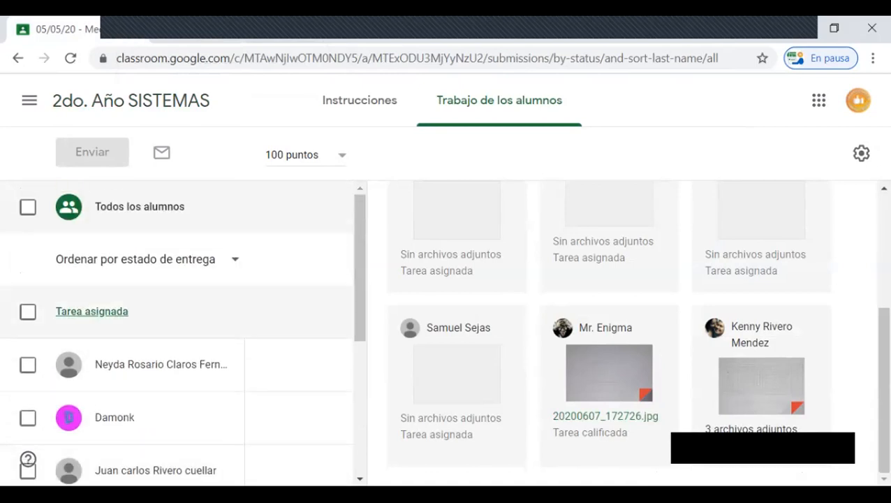